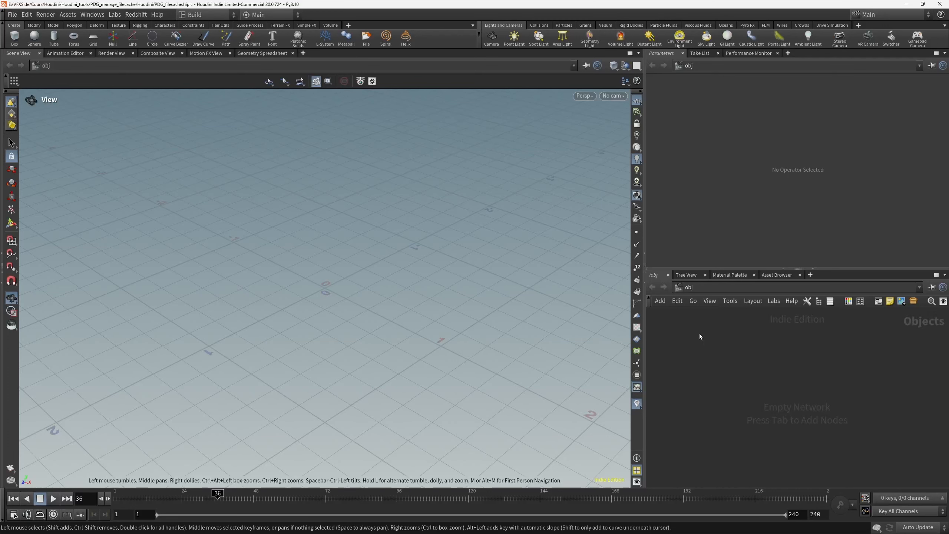
Widen the parameter and network panes to about two thirds of the window and collapse the parameter pane.
{"action": "left_click_drag", "start_coordinate": [645, 262], "coordinate": [330, 246]}
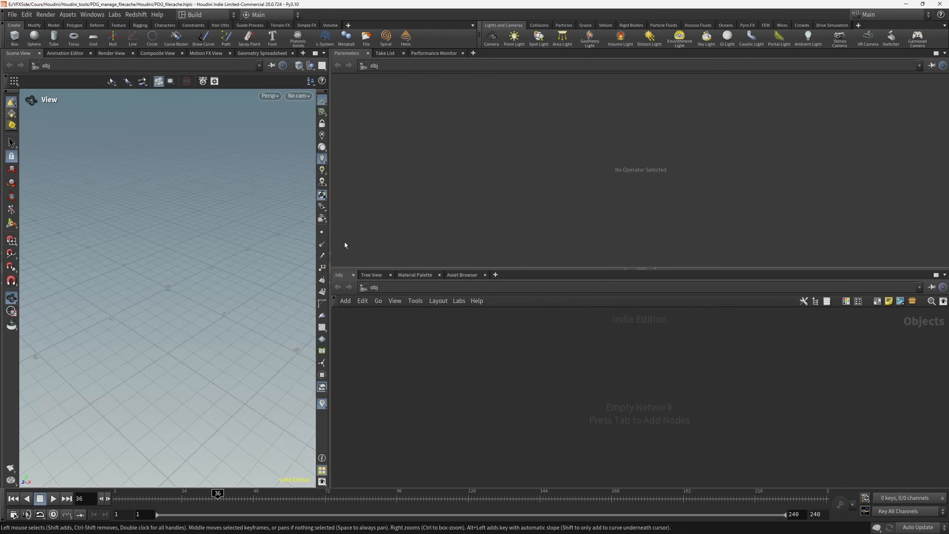
{"action": "left_click", "coordinate": [627, 268]}
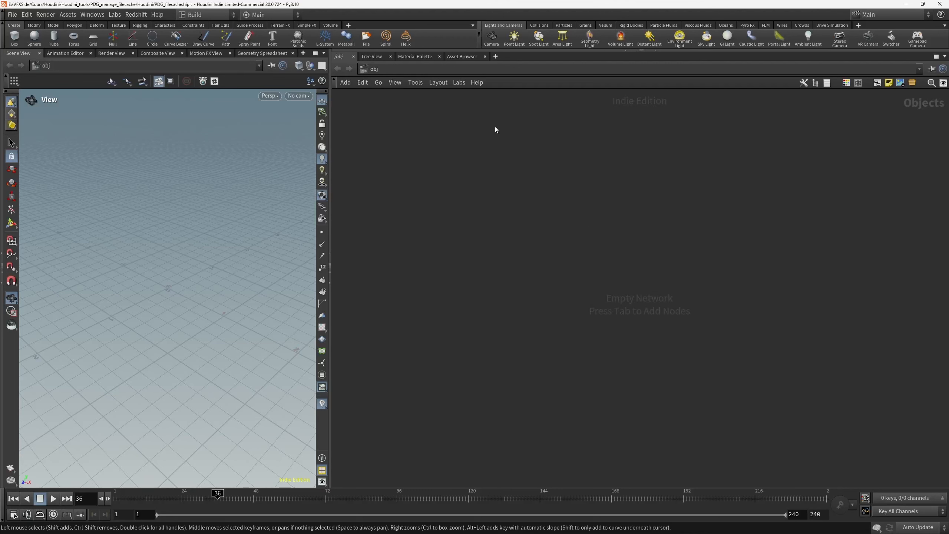
Split the network pane left/right and make the original network slightly wider than the new one.
{"action": "left_click", "coordinate": [945, 57]}
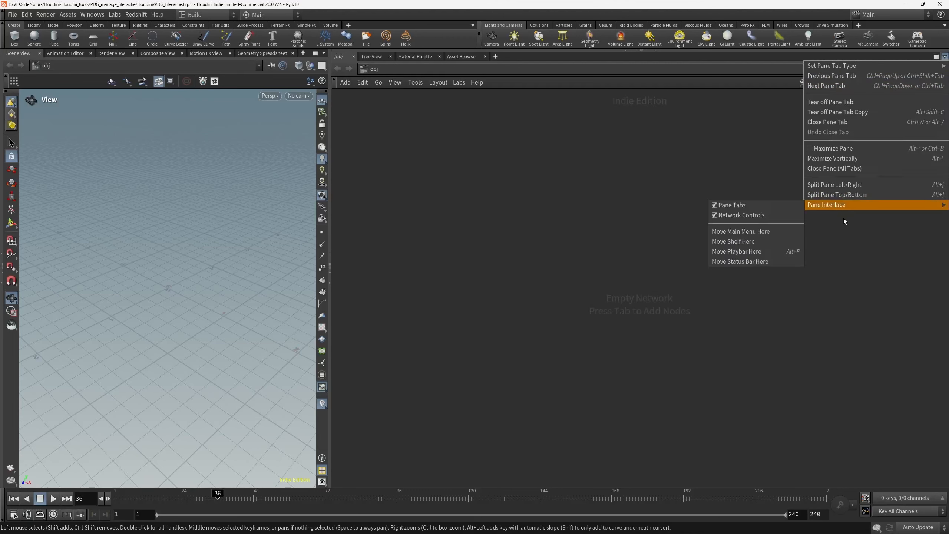
{"action": "left_click", "coordinate": [853, 185]}
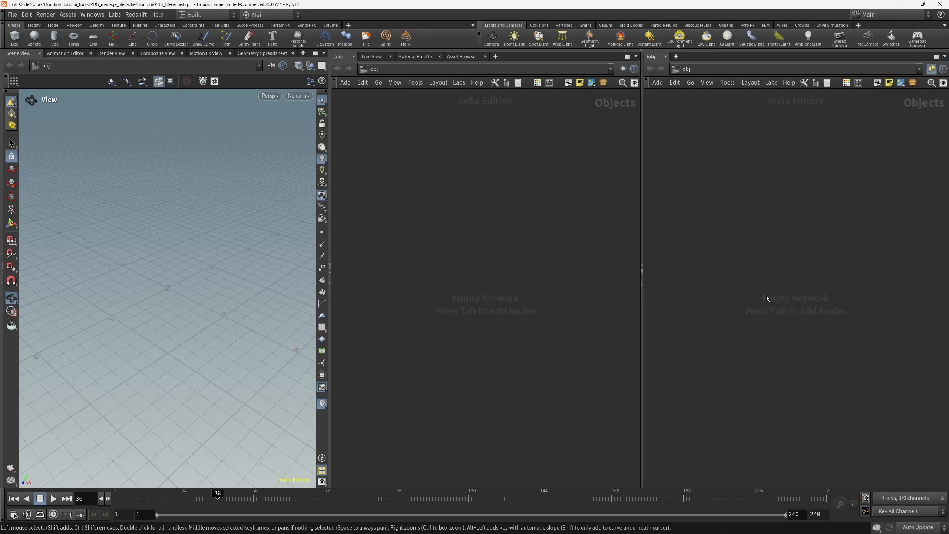
{"action": "left_click_drag", "start_coordinate": [642, 318], "coordinate": [662, 321]}
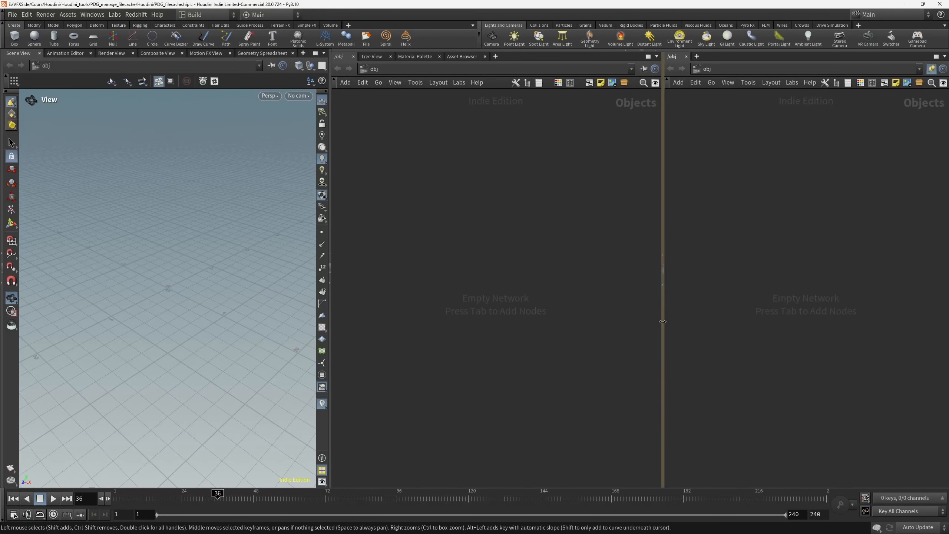
Link the original network pane and the Scene View to link group 1, and collapse the second network pane.
{"action": "left_click", "coordinate": [644, 70]}
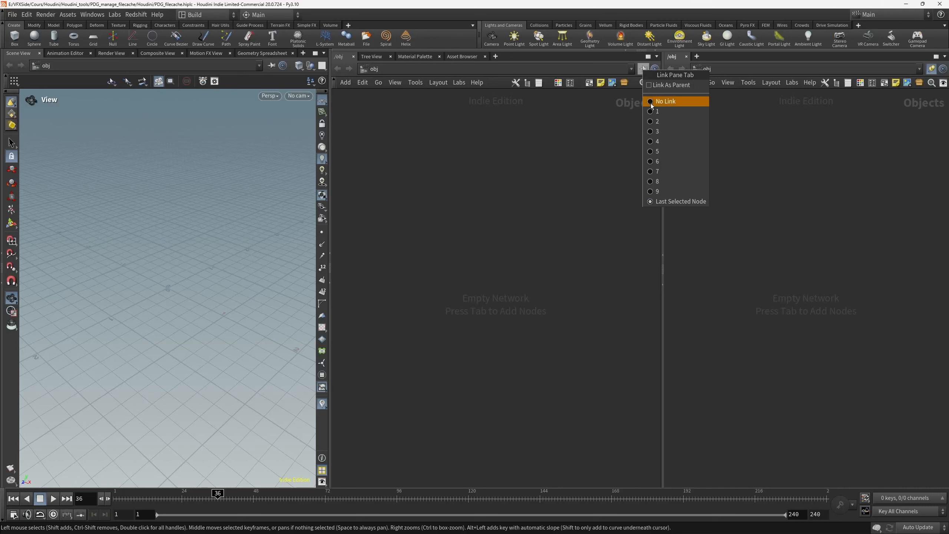
{"action": "left_click", "coordinate": [659, 112]}
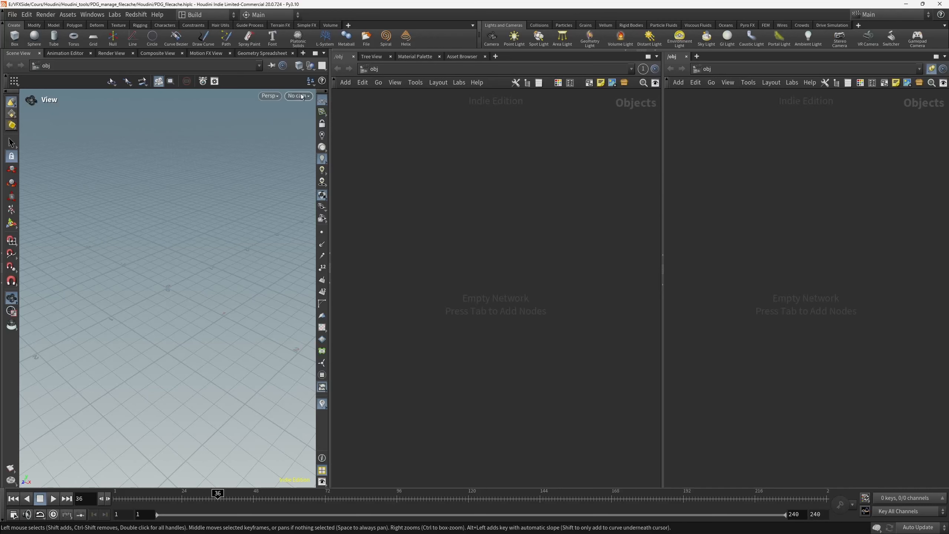
{"action": "left_click", "coordinate": [272, 65]}
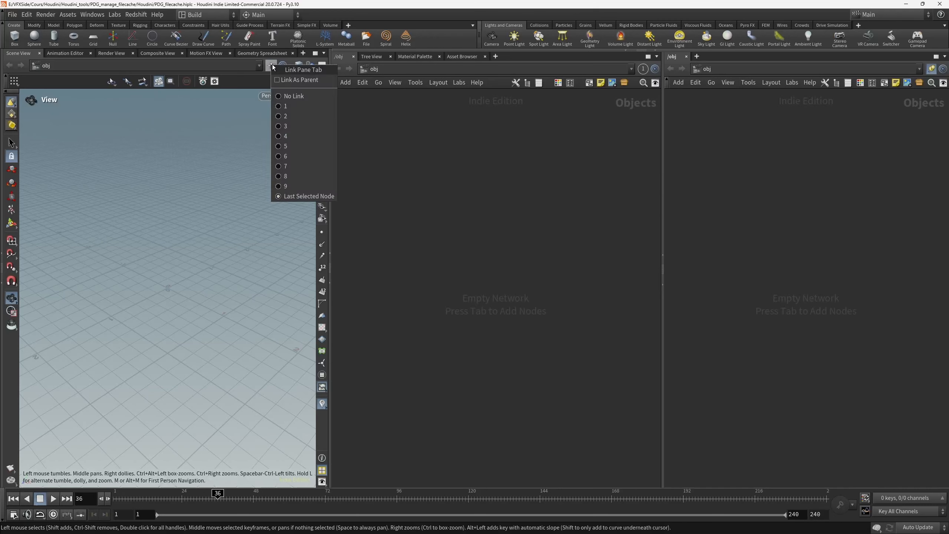
{"action": "left_click", "coordinate": [285, 106]}
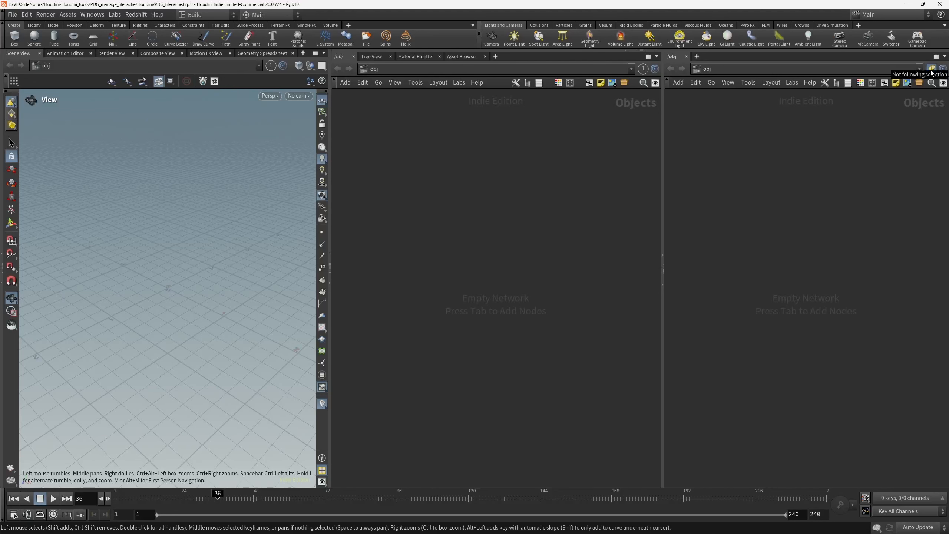
{"action": "left_click", "coordinate": [663, 284]}
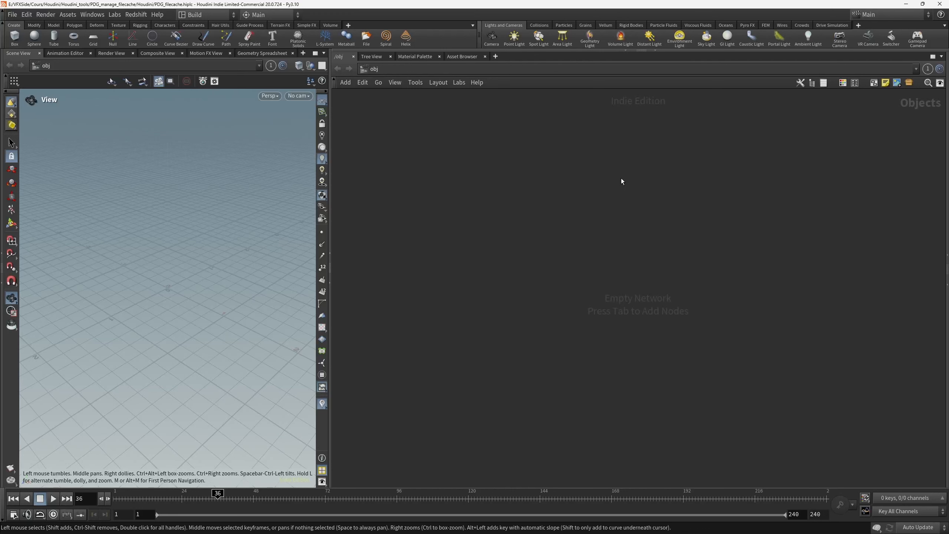
Create a Sphere (Polygons) object and show the node parameters inside its geometry network.
{"action": "key", "text": "Tab"}
{"action": "type", "text": "sph"}
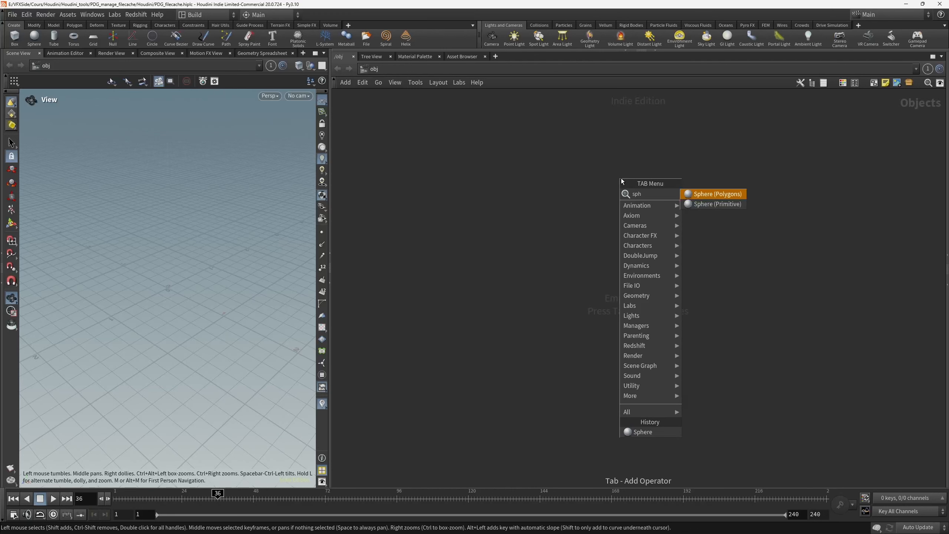
{"action": "key", "text": "Return"}
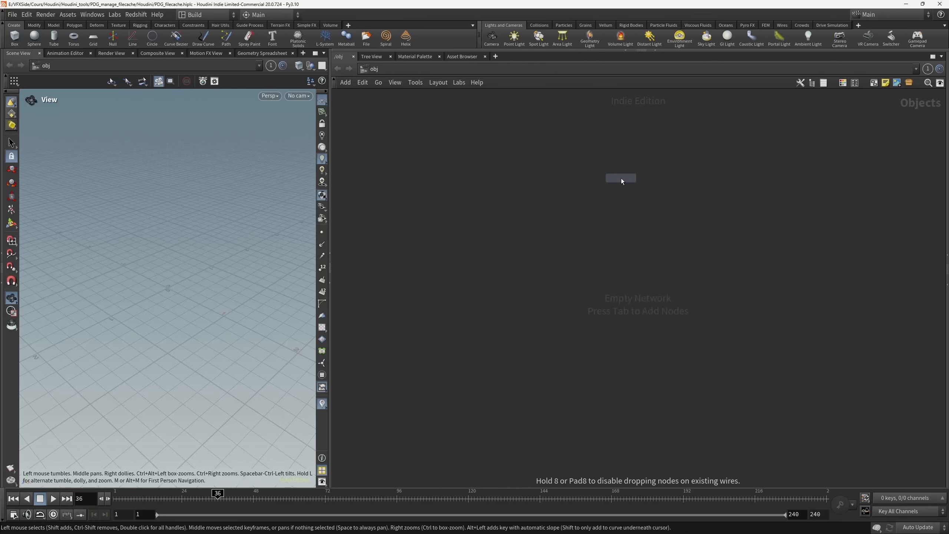
{"action": "left_click", "coordinate": [487, 204]}
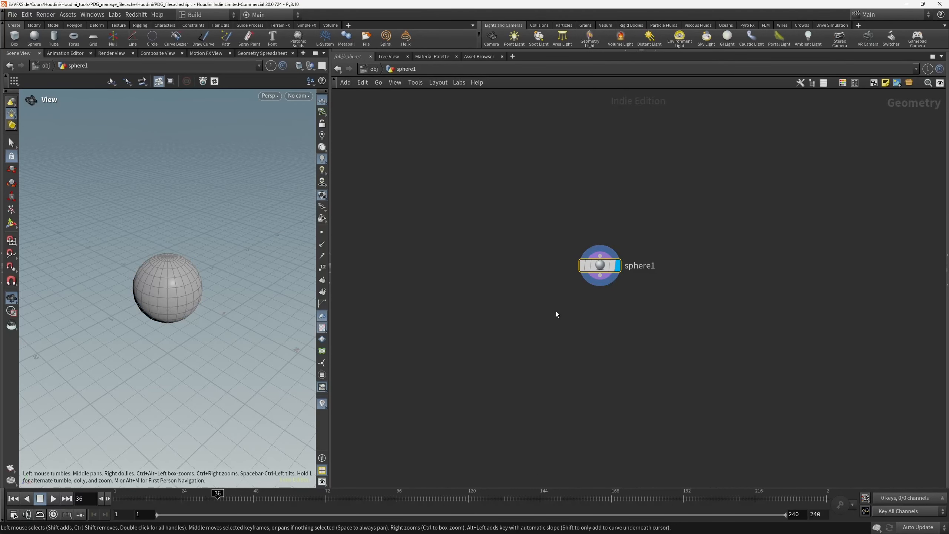
{"action": "key", "text": "p"}
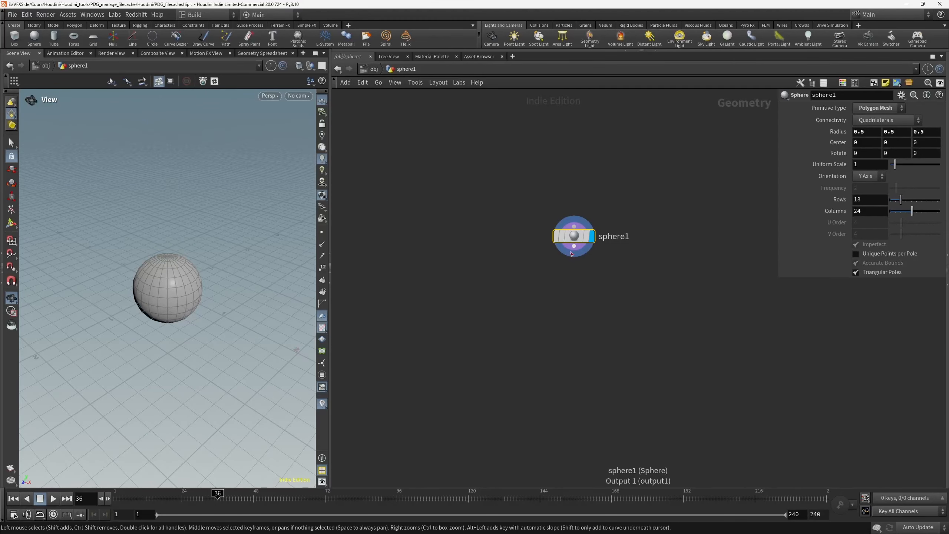
Add a Point Velocity node connected to the sphere's output and align it directly beneath the sphere node.
{"action": "left_click", "coordinate": [574, 246]}
{"action": "key", "text": "Tab"}
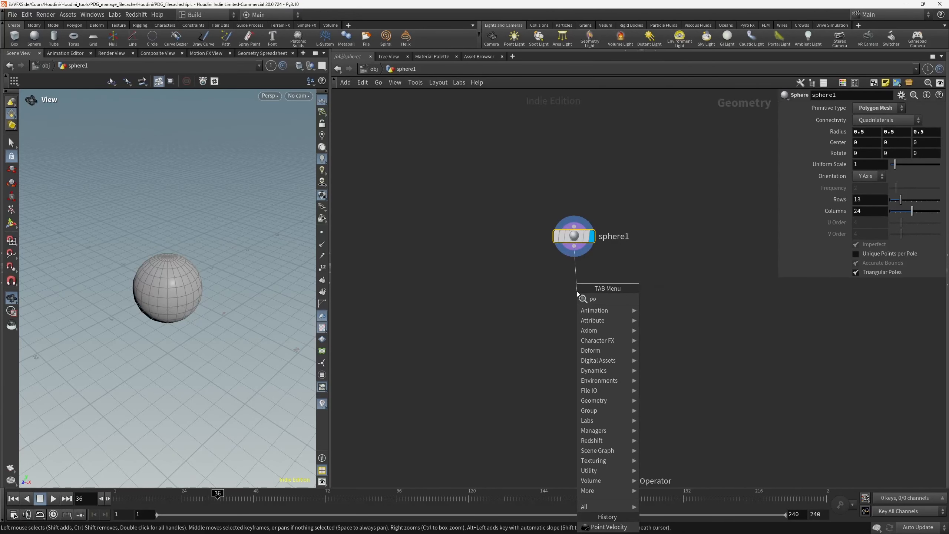
{"action": "type", "text": "poi"}
{"action": "key", "text": "Down"}
{"action": "key", "text": "Down"}
{"action": "key", "text": "Down"}
{"action": "key", "text": "Down"}
{"action": "key", "text": "Down"}
{"action": "key", "text": "Down"}
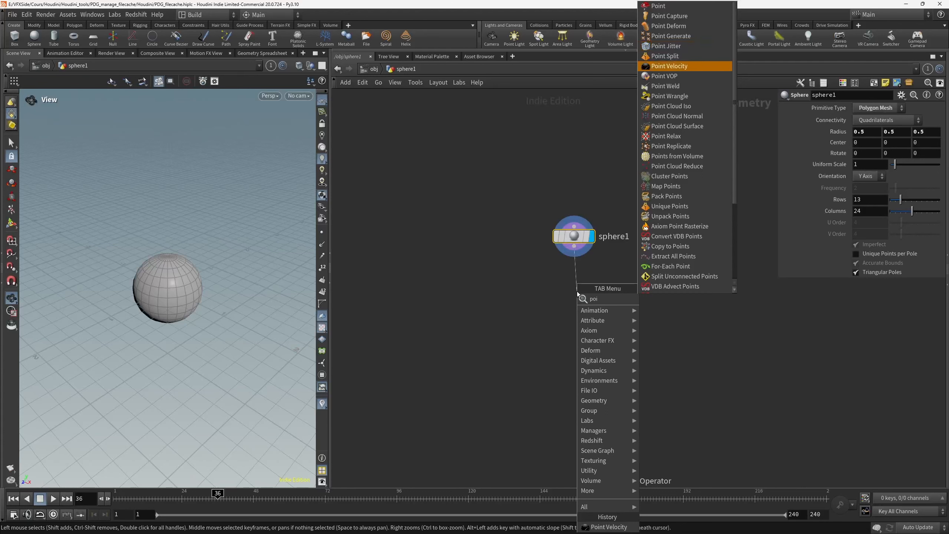
{"action": "key", "text": "Return"}
{"action": "left_click", "coordinate": [592, 291]}
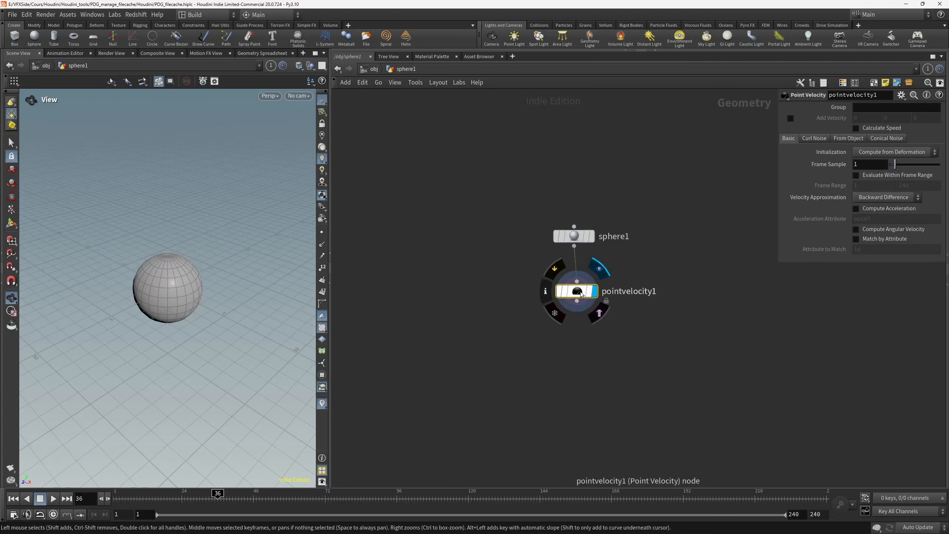
{"action": "left_click_drag", "start_coordinate": [579, 292], "coordinate": [575, 295]}
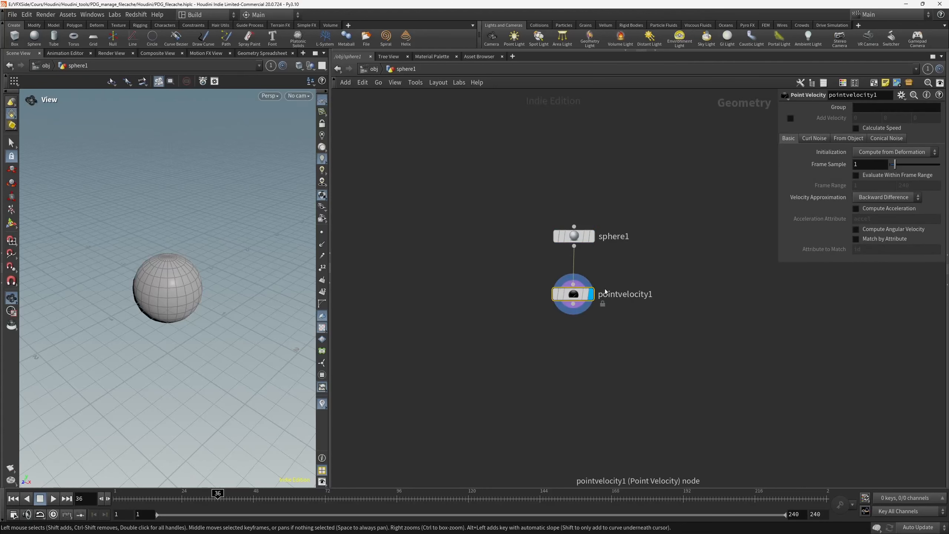
Enable Add Curl Noise on the Point Velocity node and visualize its v point attribute in the viewport.
{"action": "left_click", "coordinate": [815, 138]}
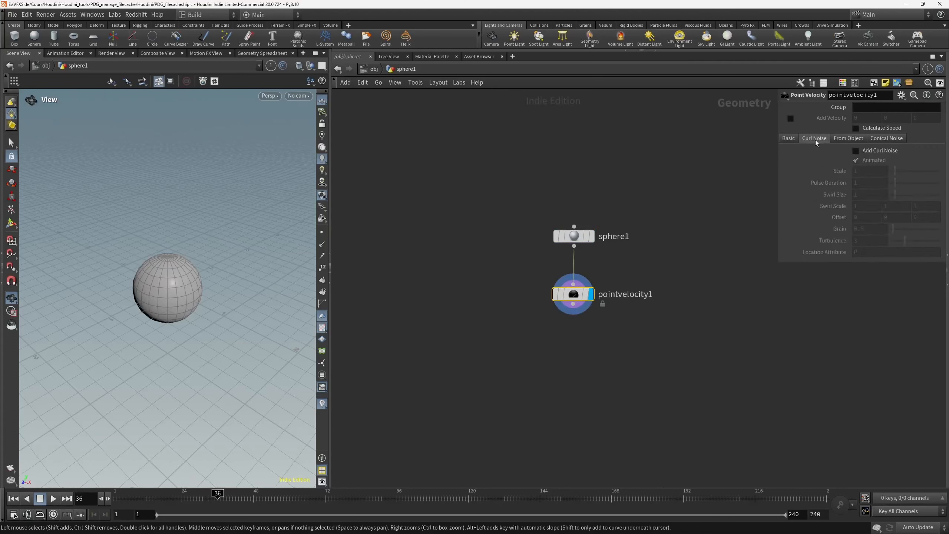
{"action": "left_click", "coordinate": [875, 151]}
{"action": "mouse_move", "coordinate": [575, 297]}
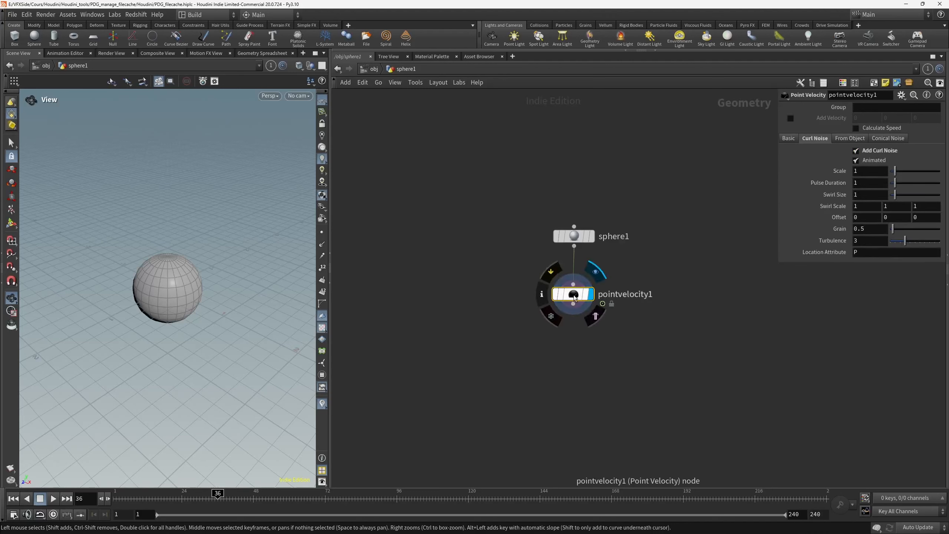
{"action": "left_click", "coordinate": [540, 296]}
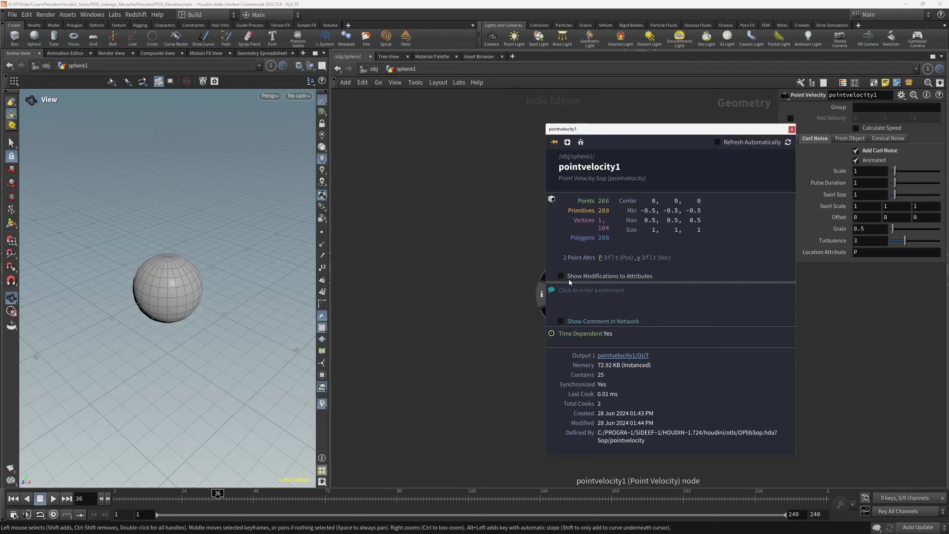
{"action": "left_click", "coordinate": [638, 259]}
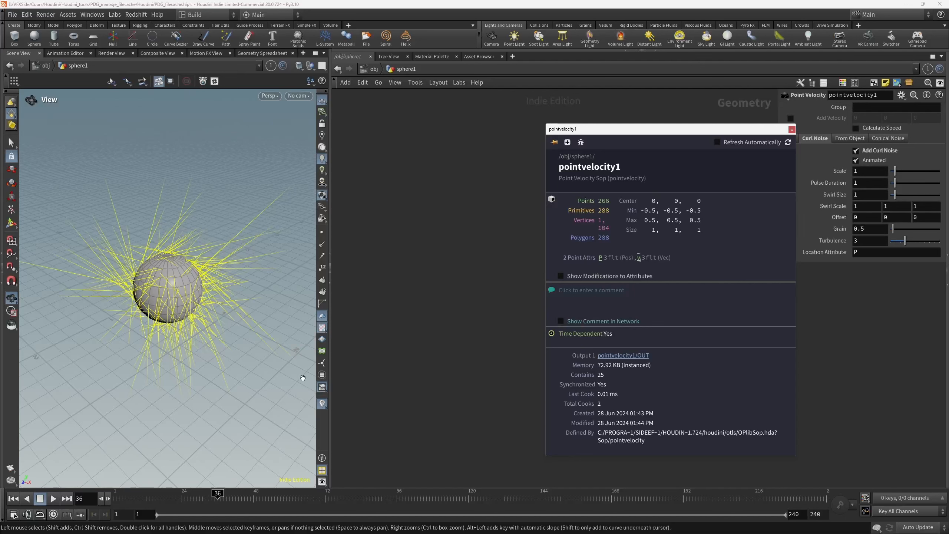
{"action": "left_click", "coordinate": [322, 403]}
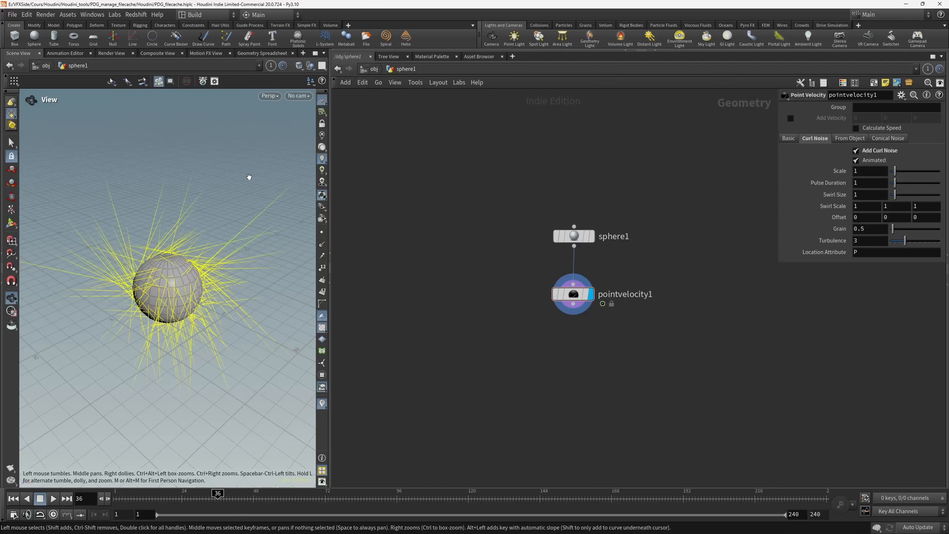
Try adjusting Scale Vectors in the viewport's guide display options and set it back to 1.
{"action": "key", "text": "d"}
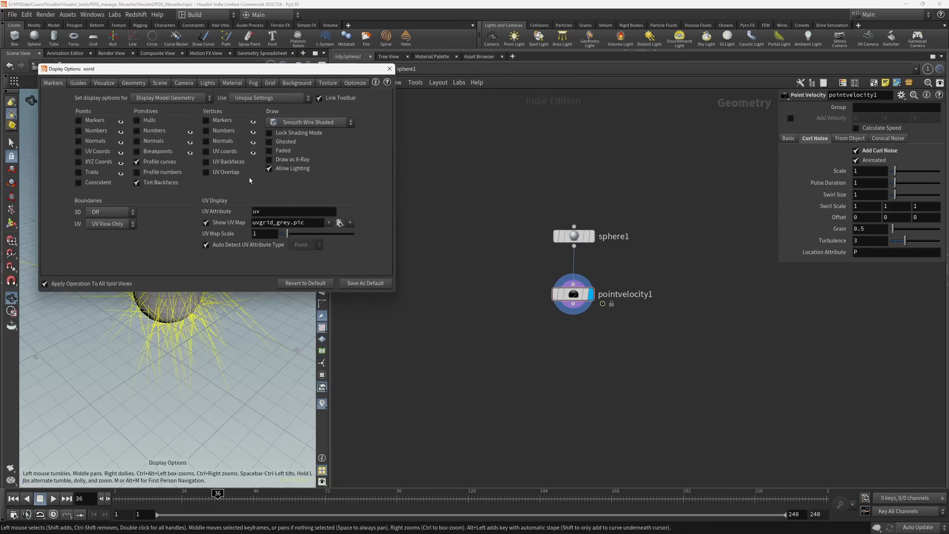
{"action": "left_click_drag", "start_coordinate": [210, 74], "coordinate": [435, 164]}
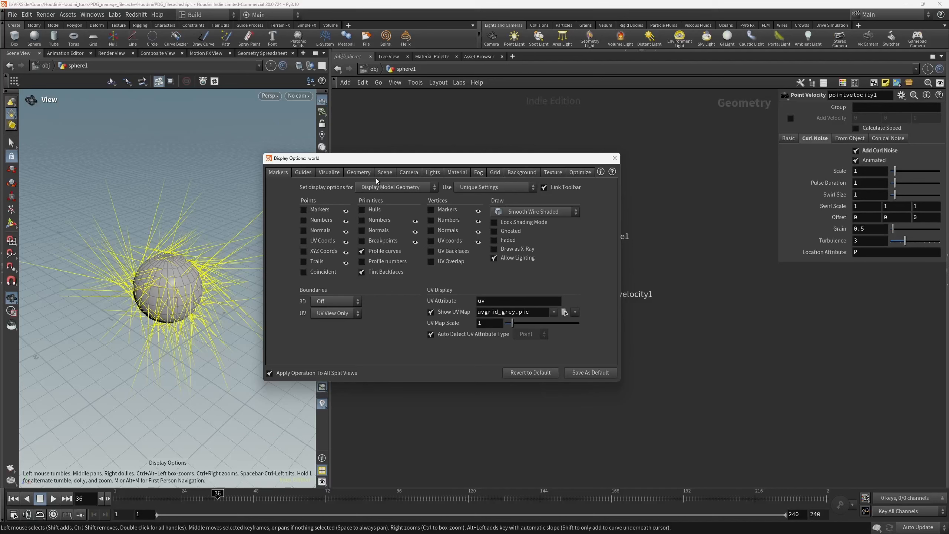
{"action": "left_click", "coordinate": [328, 172]}
{"action": "left_click", "coordinate": [304, 173]}
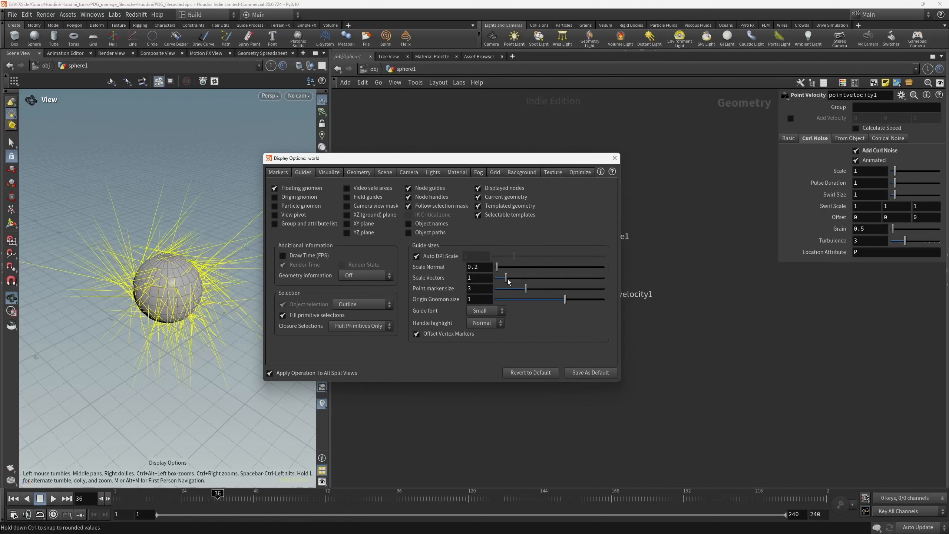
{"action": "mouse_move", "coordinate": [506, 277]}
{"action": "left_mouse_down"}
{"action": "mouse_move", "coordinate": [545, 278]}
{"action": "mouse_move", "coordinate": [496, 282]}
{"action": "mouse_move", "coordinate": [504, 283]}
{"action": "left_mouse_up"}
{"action": "double_click", "coordinate": [486, 278]}
{"action": "type", "text": "1"}
{"action": "key", "text": "Return"}
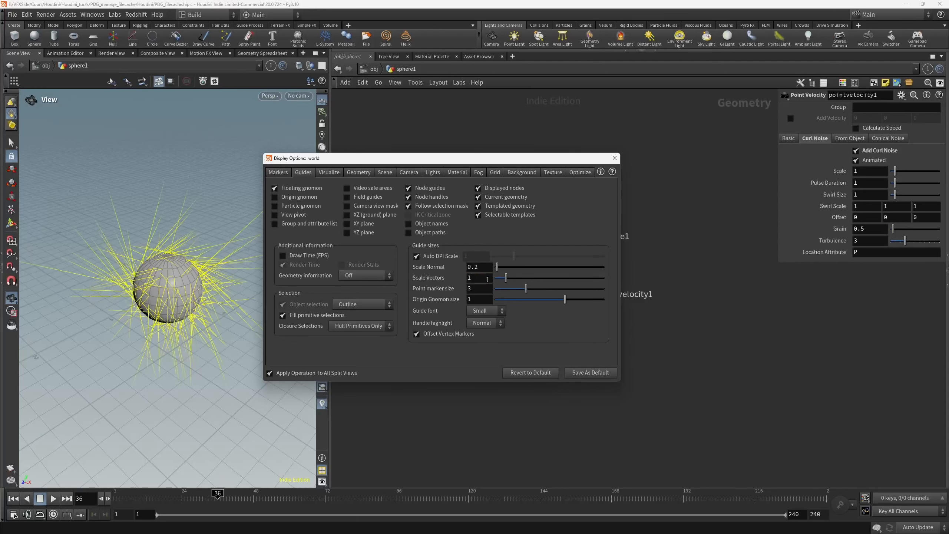
{"action": "left_click", "coordinate": [615, 158]}
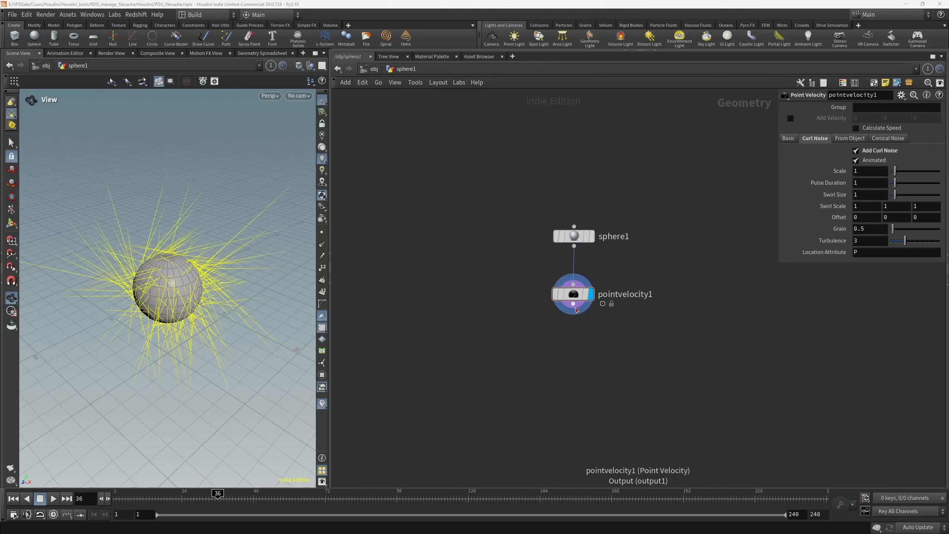
Add a POP Network node connected to the Point Velocity output and display its result.
{"action": "left_click_drag", "start_coordinate": [573, 304], "coordinate": [572, 344]}
{"action": "key", "text": "Tab"}
{"action": "type", "text": "pop"}
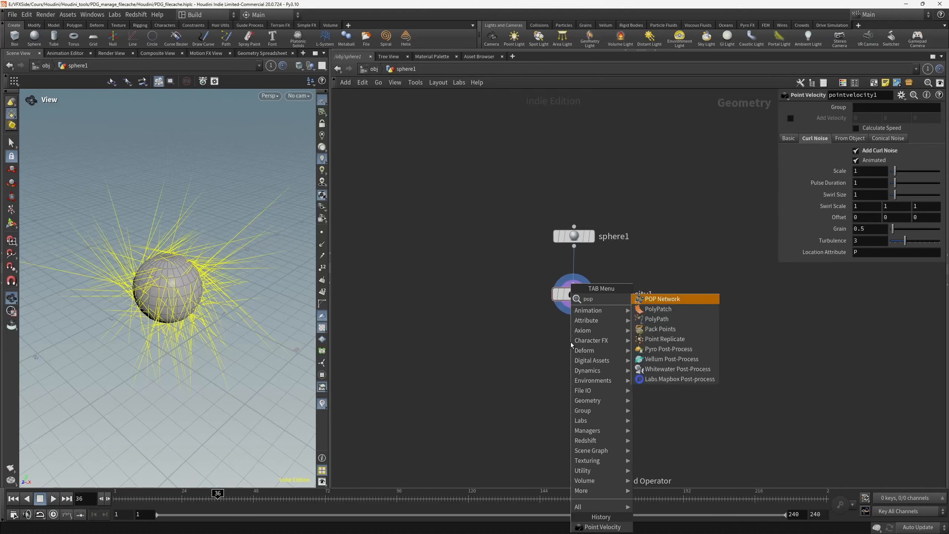
{"action": "key", "text": "Return"}
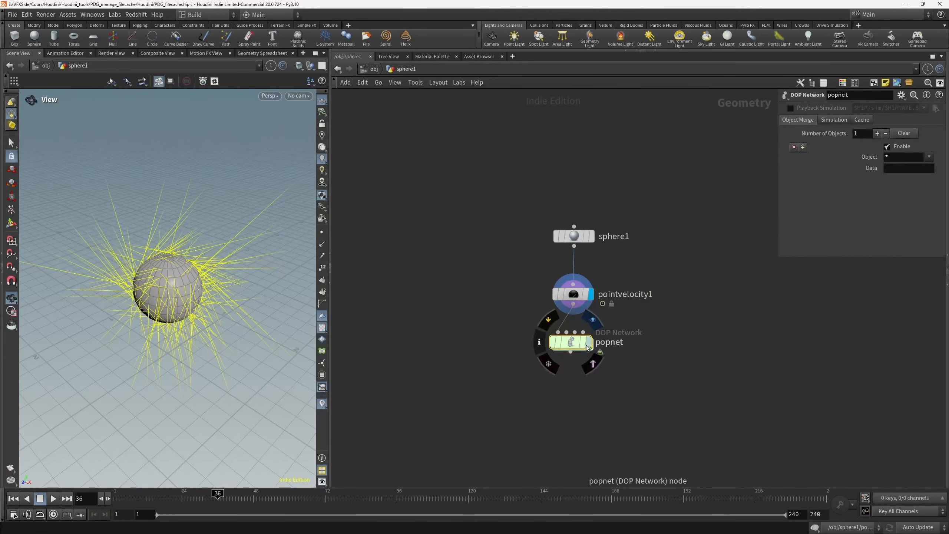
{"action": "left_click", "coordinate": [588, 343]}
{"action": "middle_click_drag", "start_coordinate": [666, 402], "coordinate": [639, 362]}
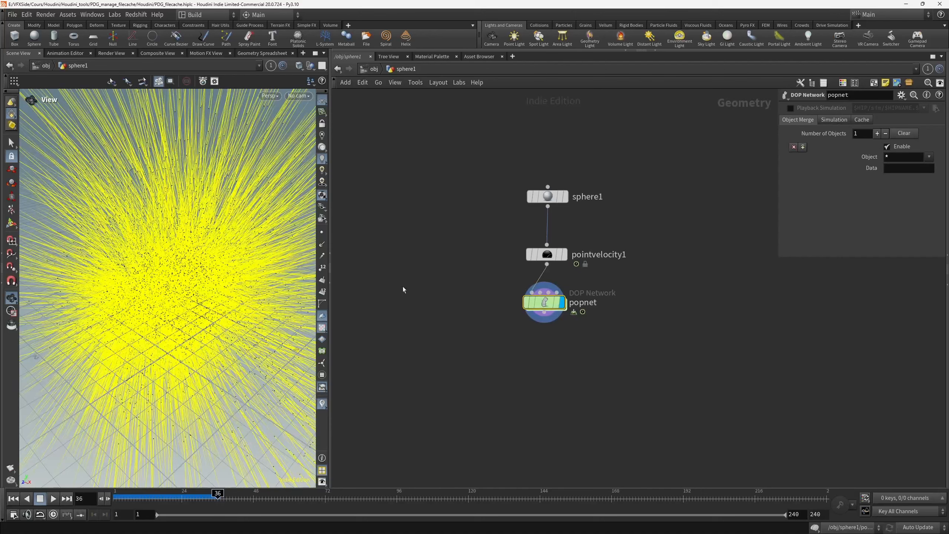
Hide the velocity visualizer in the viewport and scrub the timeline to frame 4.
{"action": "left_click", "coordinate": [324, 404]}
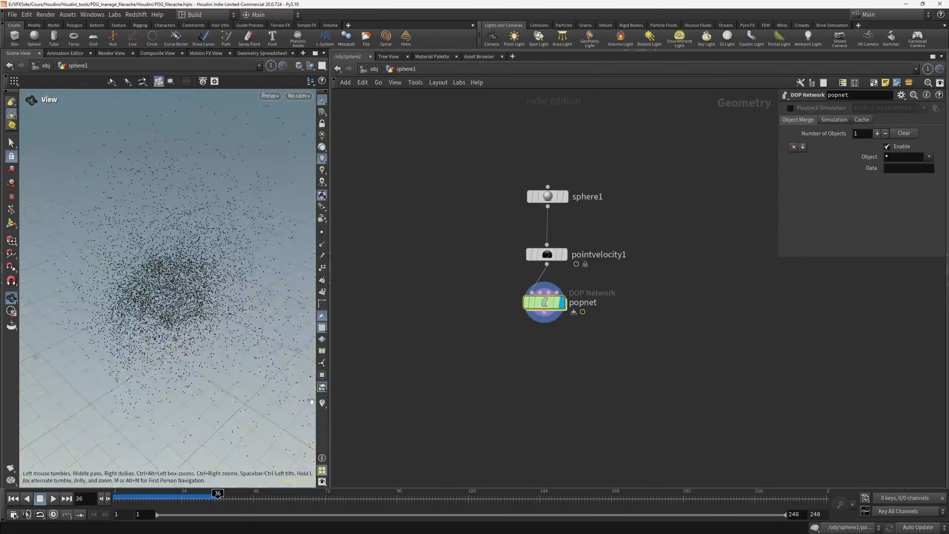
{"action": "left_click_drag", "start_coordinate": [205, 492], "coordinate": [122, 495]}
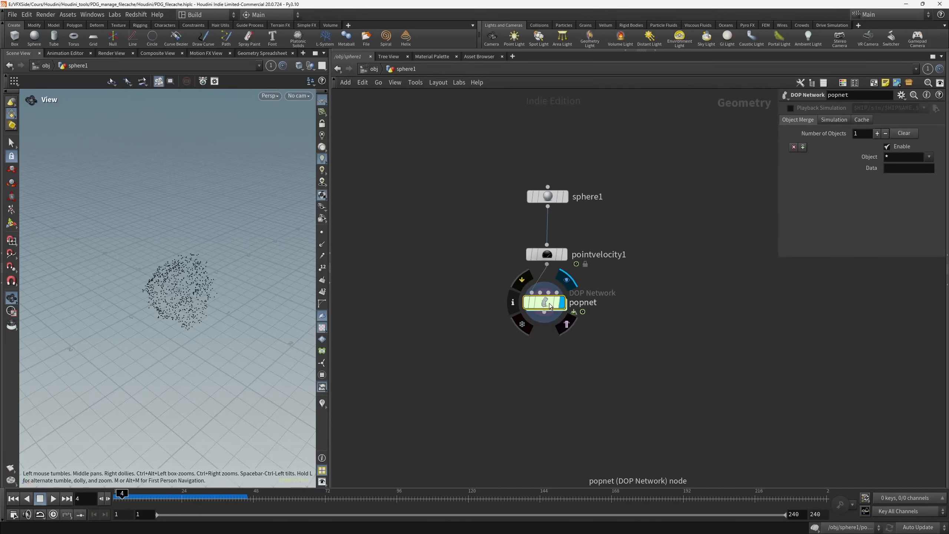
Add a File Cache node connected to the output of popnet.
{"action": "left_click_drag", "start_coordinate": [544, 314], "coordinate": [538, 347]}
{"action": "type", "text": "f"}
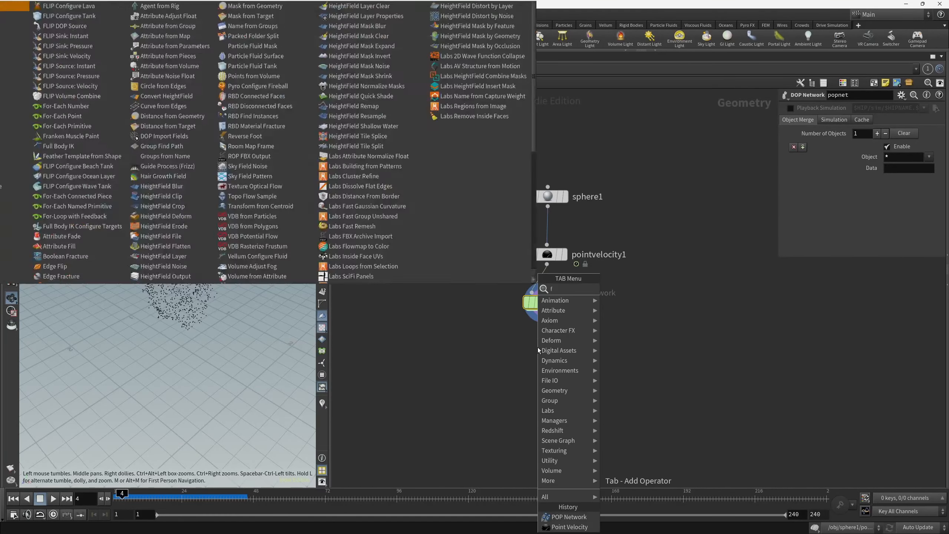
{"action": "type", "text": "ilc"}
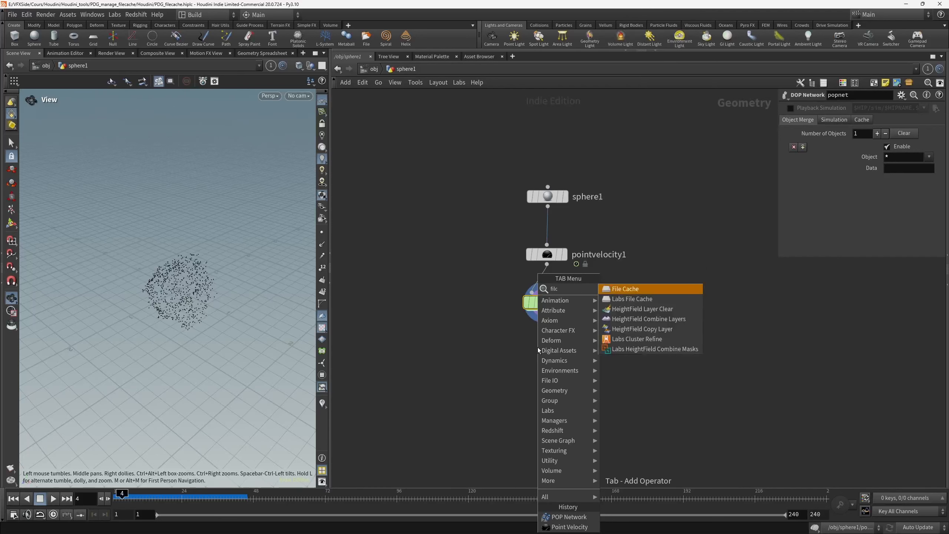
{"action": "key", "text": "Down"}
{"action": "key", "text": "Up"}
{"action": "key", "text": "Return"}
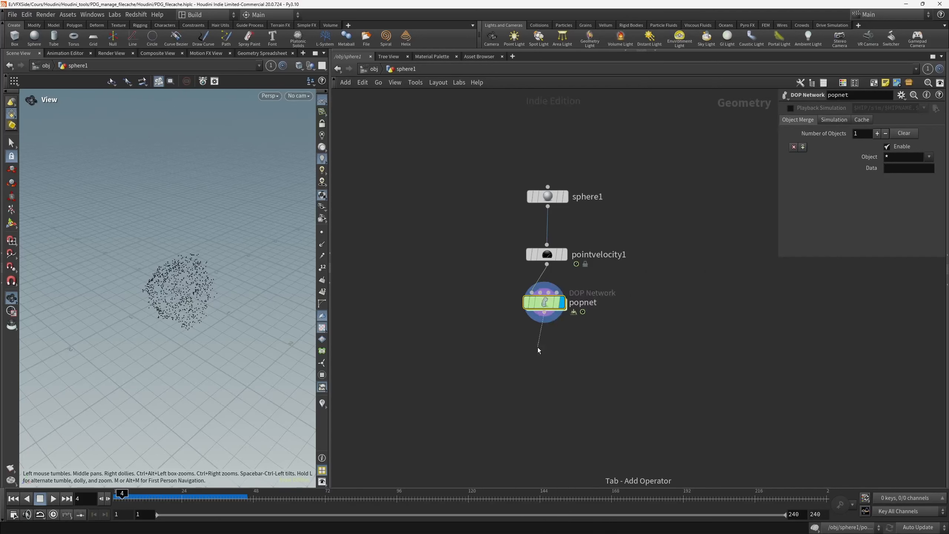
{"action": "left_click", "coordinate": [552, 356]}
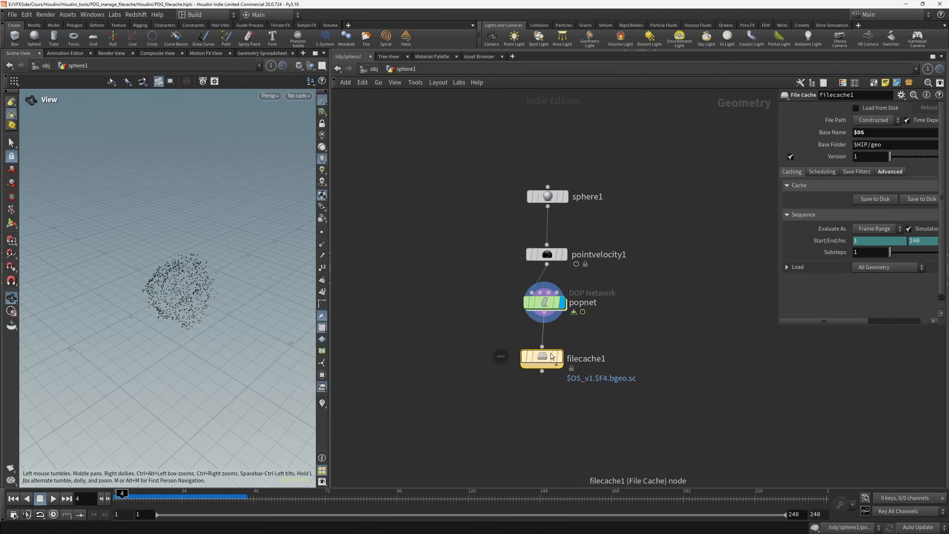
Rename the new File Cache node as pop_1.
{"action": "double_click", "coordinate": [589, 359]}
{"action": "type", "text": "pop_1"}
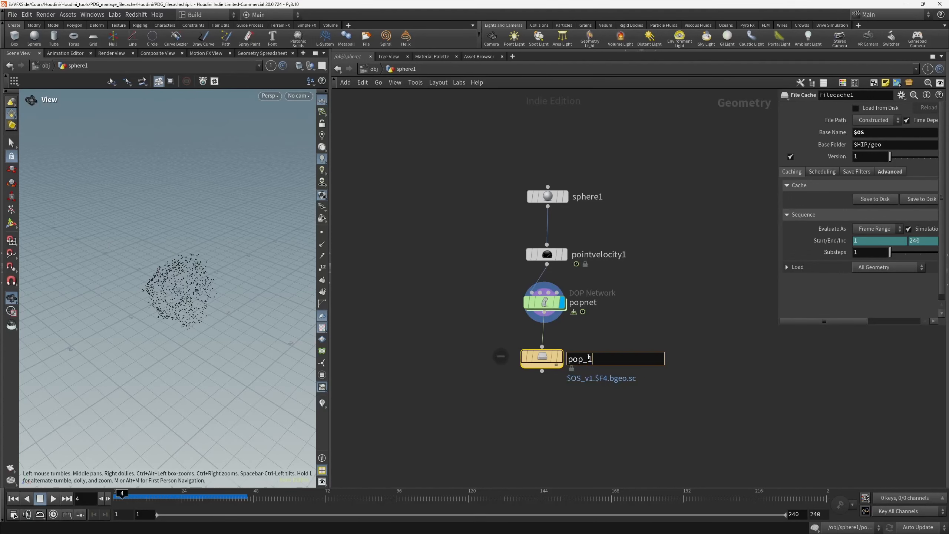
{"action": "key", "text": "Return"}
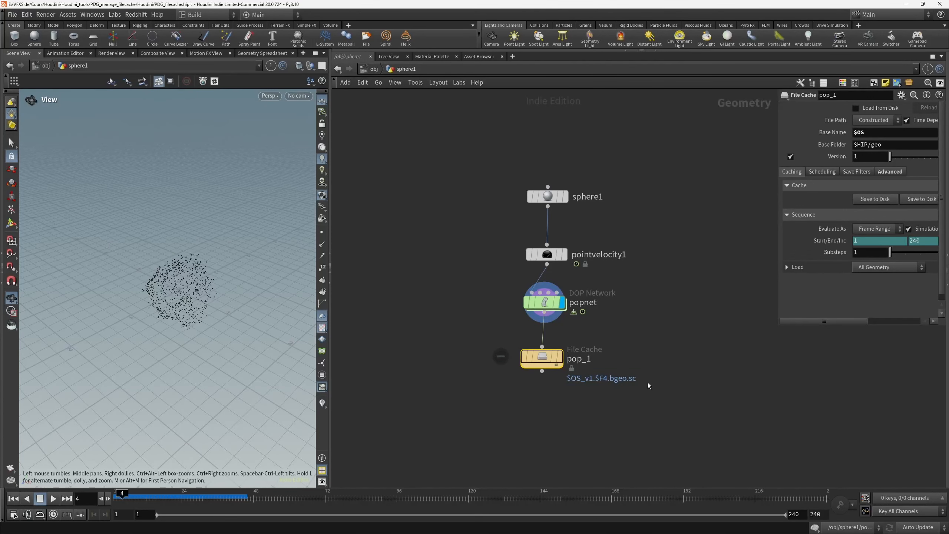
Examine the File Cache's advanced save options, including Harden Base Name on Save, and the evaluated value of its $OS base name.
{"action": "left_click_drag", "start_coordinate": [779, 324], "coordinate": [702, 397]}
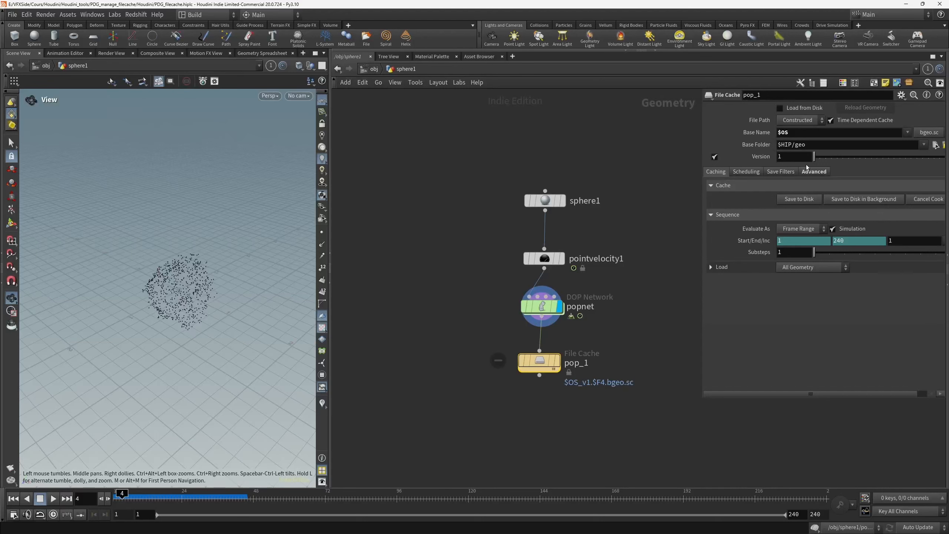
{"action": "left_click", "coordinate": [822, 173]}
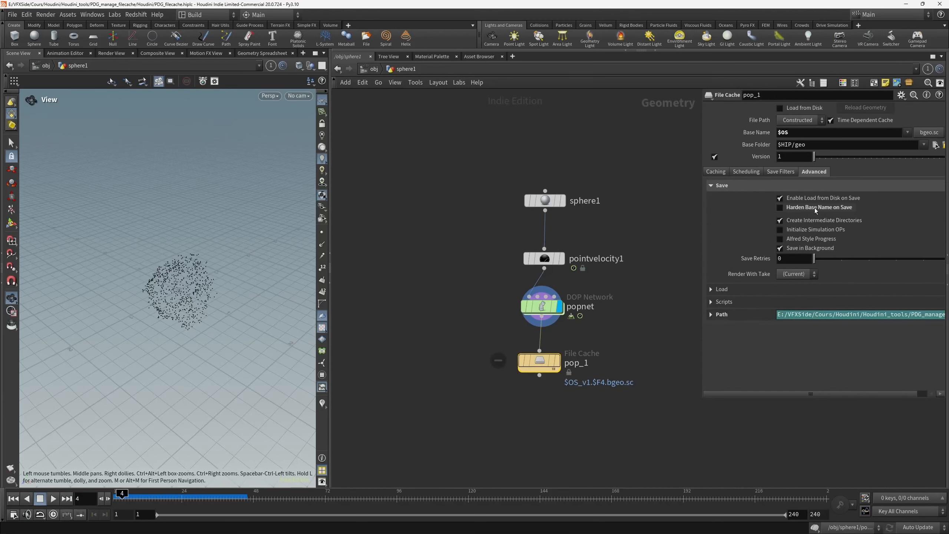
{"action": "mouse_move", "coordinate": [832, 208]}
{"action": "left_click", "coordinate": [720, 172]}
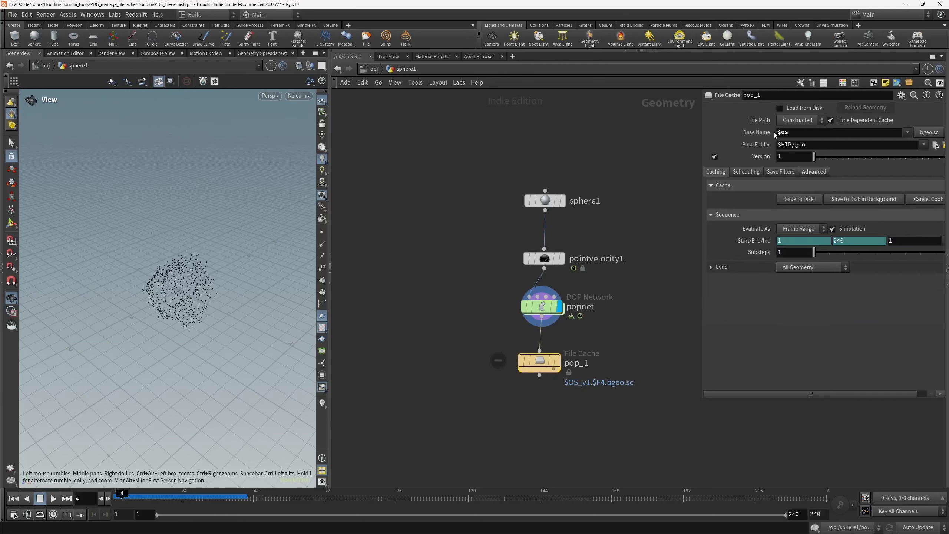
{"action": "double_click", "coordinate": [793, 131]}
{"action": "mouse_move", "coordinate": [546, 360]}
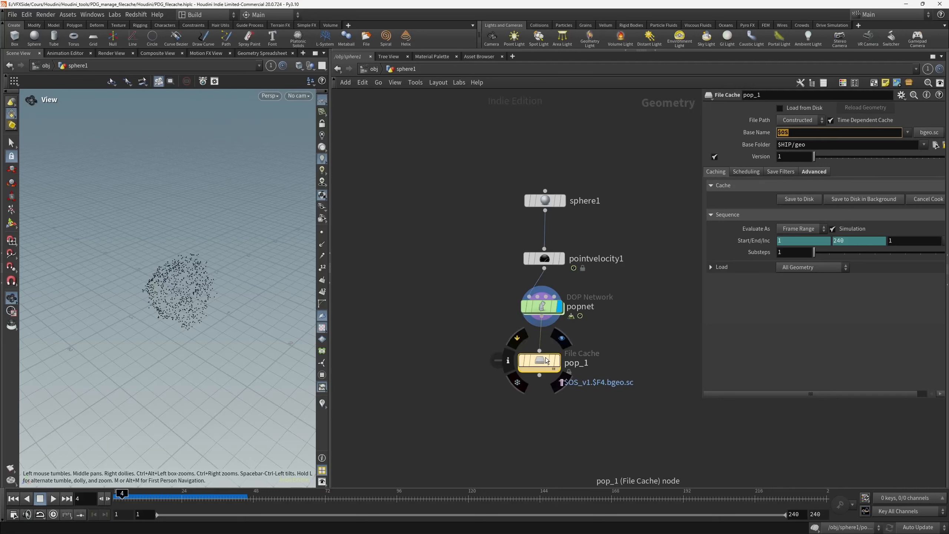
{"action": "left_click", "coordinate": [760, 132]}
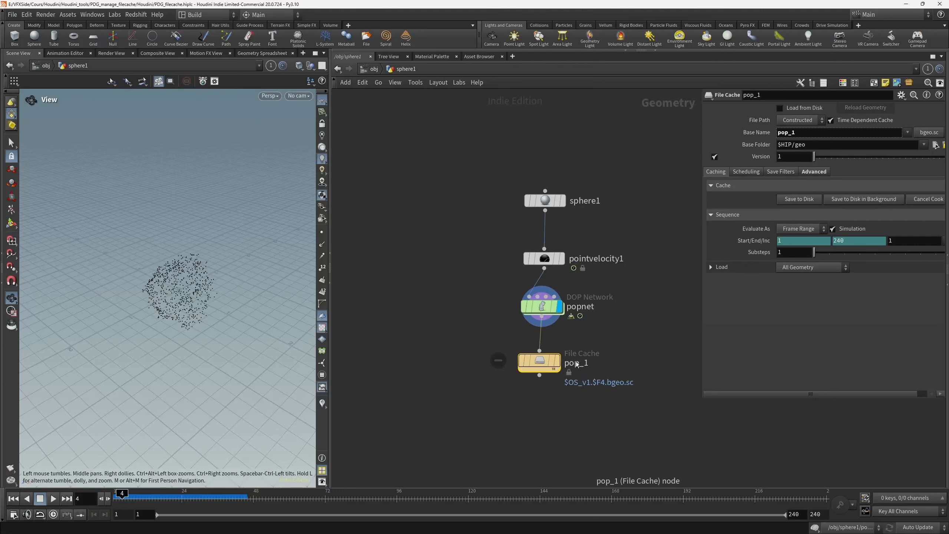
{"action": "left_click", "coordinate": [756, 133]}
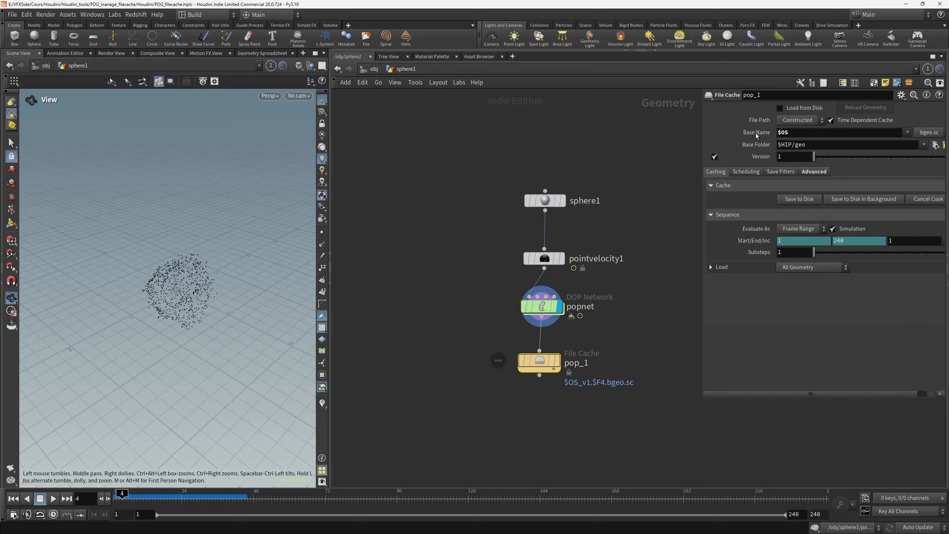
{"action": "left_click", "coordinate": [813, 172]}
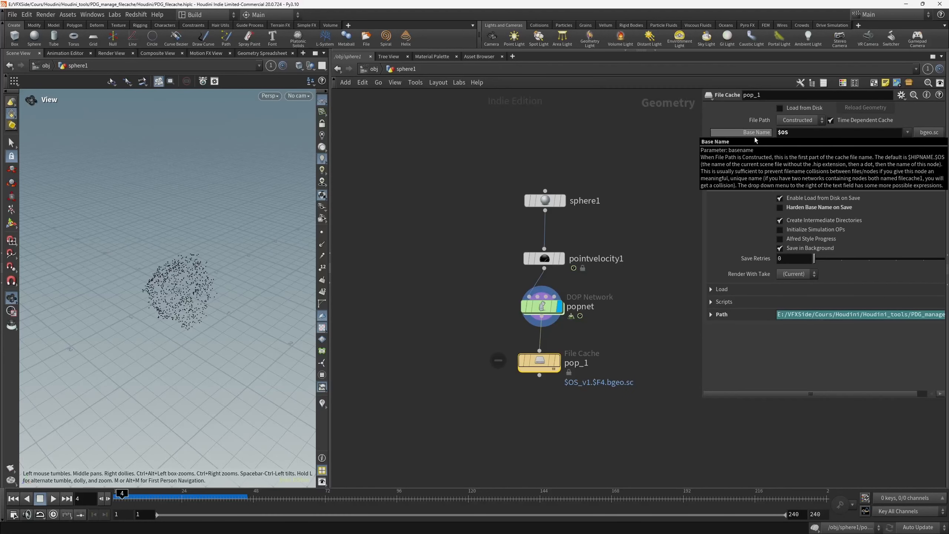
{"action": "left_click", "coordinate": [712, 172]}
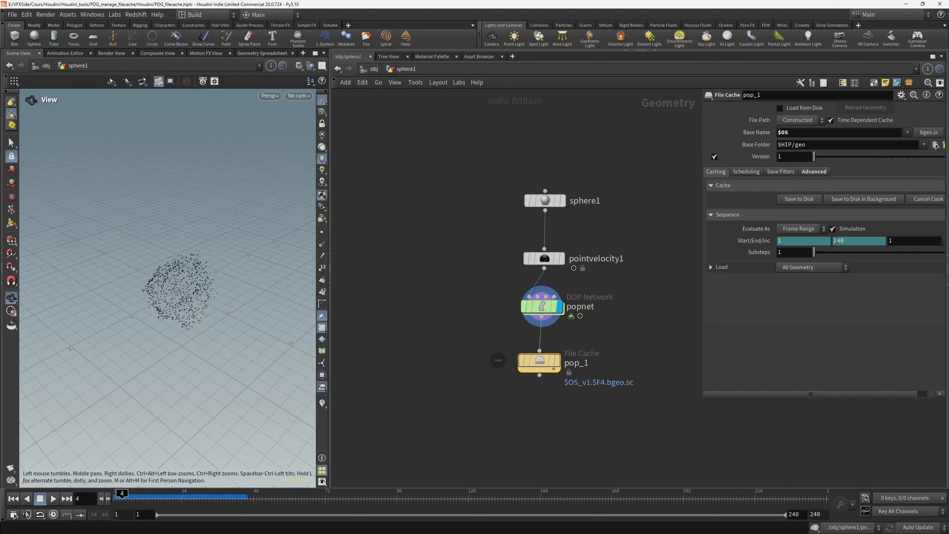
Save the pop_1 simulation cache to disk in the background and display the cached node's result.
{"action": "left_click", "coordinate": [851, 203]}
{"action": "middle_click_drag", "start_coordinate": [621, 393], "coordinate": [585, 330]}
{"action": "left_click_drag", "start_coordinate": [500, 292], "coordinate": [508, 283]}
{"action": "left_click", "coordinate": [525, 283]}
{"action": "middle_click_drag", "start_coordinate": [525, 283], "coordinate": [510, 251]}
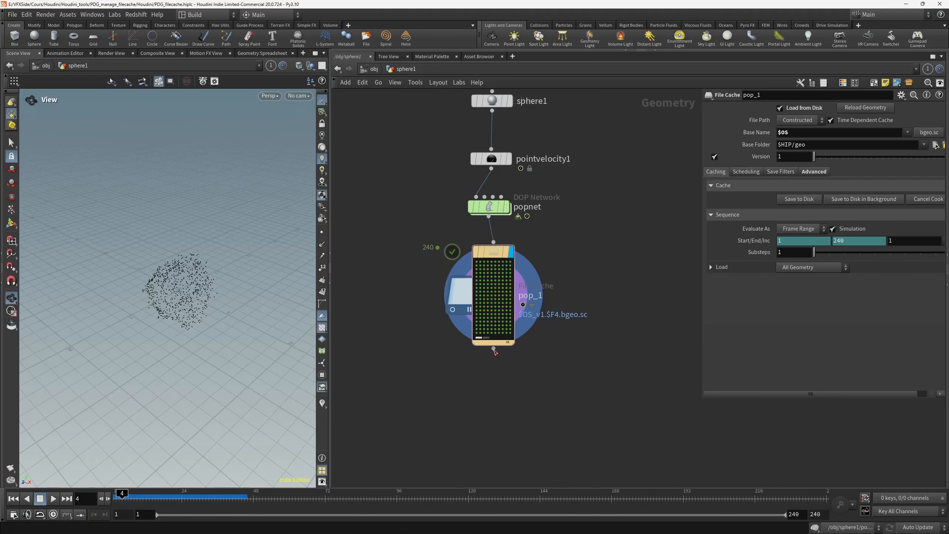
Add a Color node connected to the pop_1 output and display its result.
{"action": "left_click_drag", "start_coordinate": [494, 350], "coordinate": [527, 383]}
{"action": "type", "text": "color"}
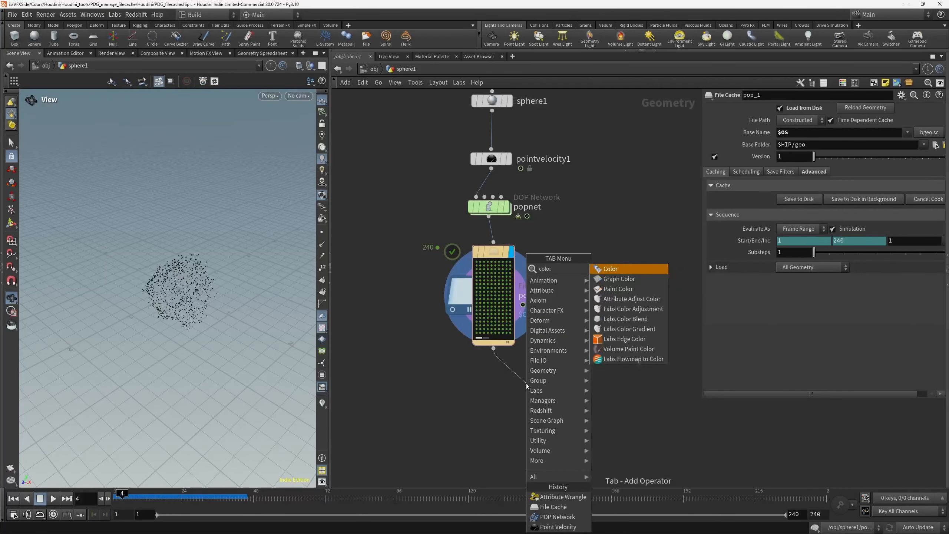
{"action": "key", "text": "Return"}
{"action": "left_click", "coordinate": [547, 383]}
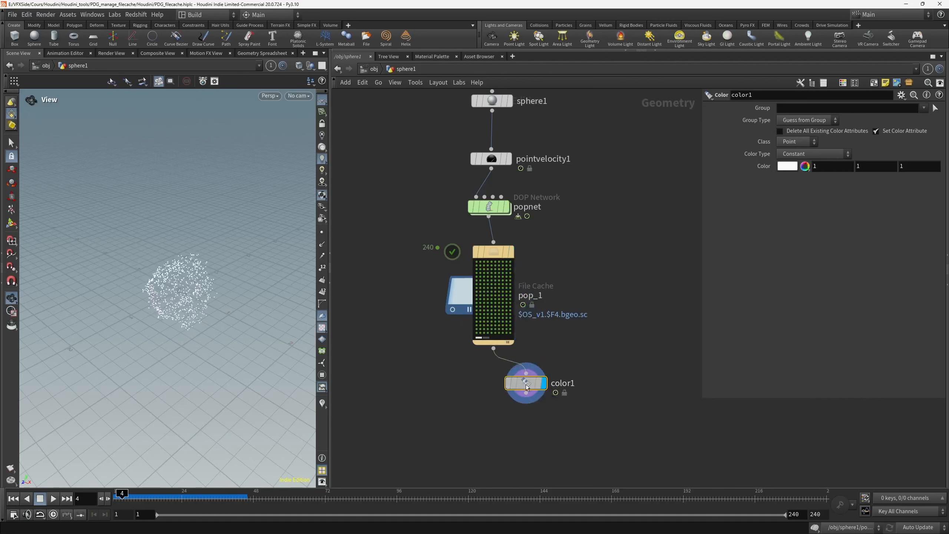
Color the particles with Ramp from Attribute on age using the Blackbody ramp preset, and scrub the timeline back to frame 1.
{"action": "left_click", "coordinate": [817, 154]}
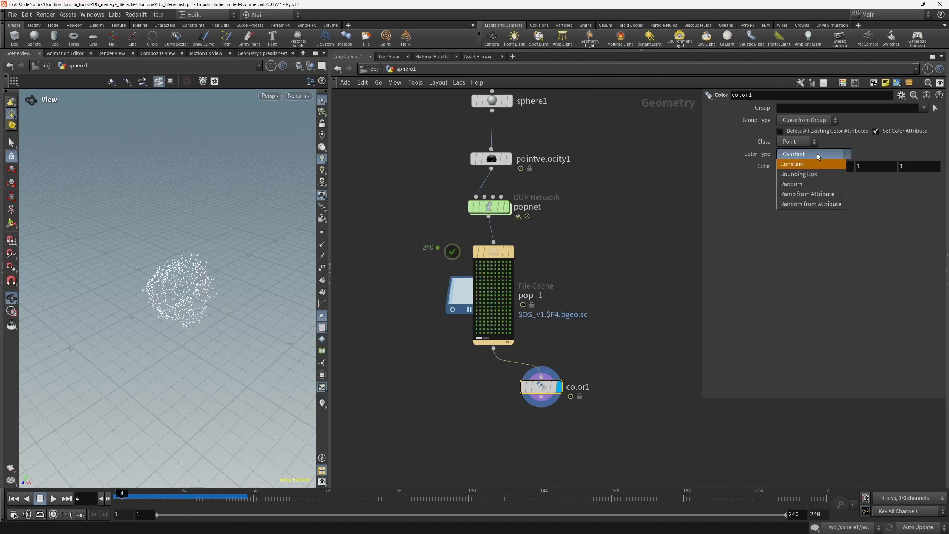
{"action": "left_click", "coordinate": [830, 193]}
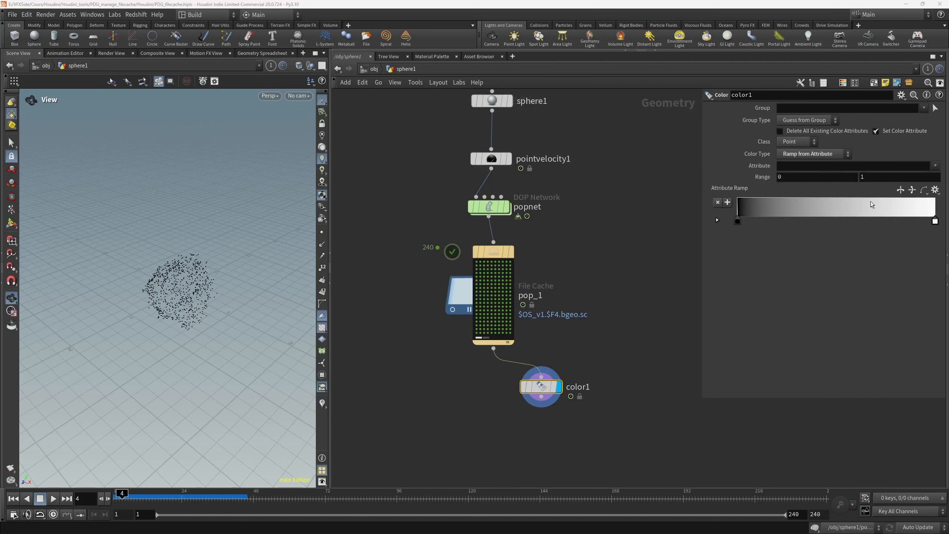
{"action": "left_click", "coordinate": [935, 167]}
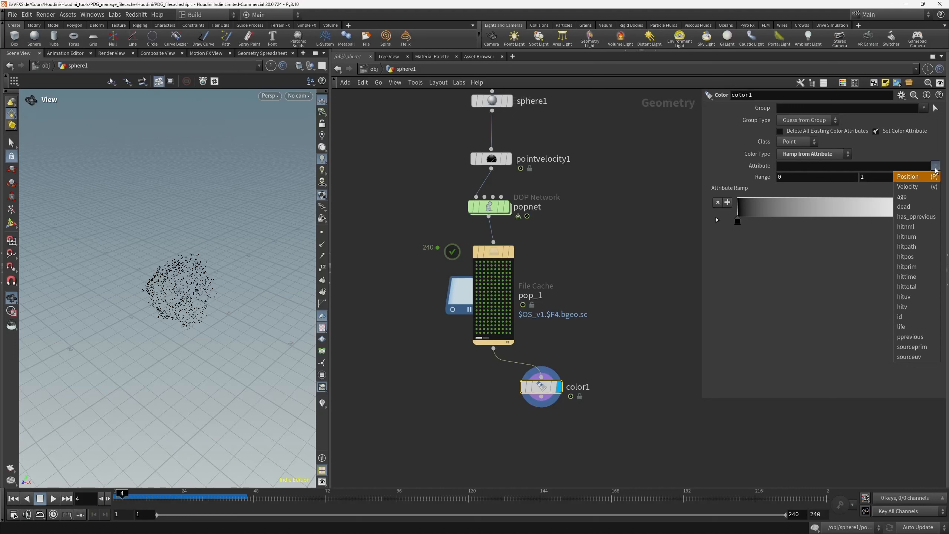
{"action": "left_click", "coordinate": [924, 198]}
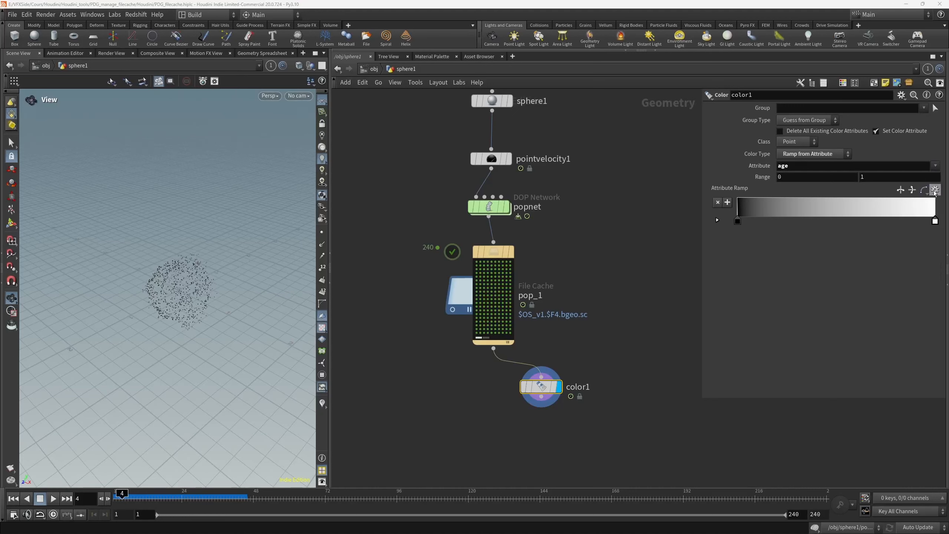
{"action": "left_click", "coordinate": [935, 192]}
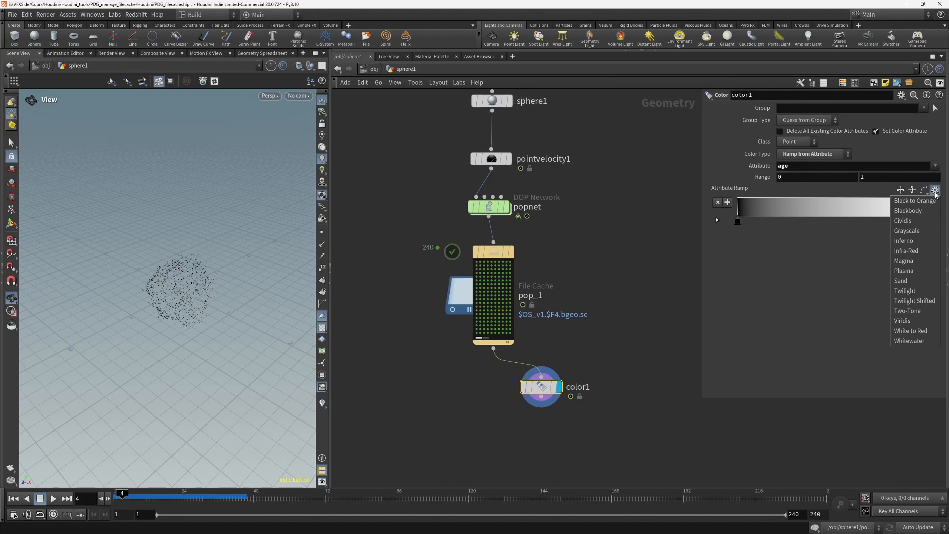
{"action": "left_click", "coordinate": [908, 210]}
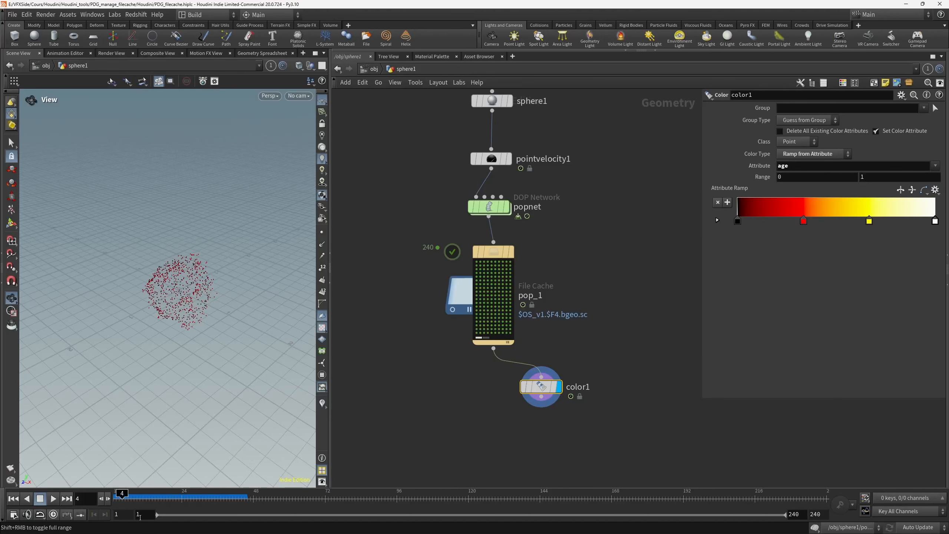
{"action": "left_click_drag", "start_coordinate": [122, 495], "coordinate": [149, 495]}
{"action": "left_click_drag", "start_coordinate": [218, 499], "coordinate": [114, 499]}
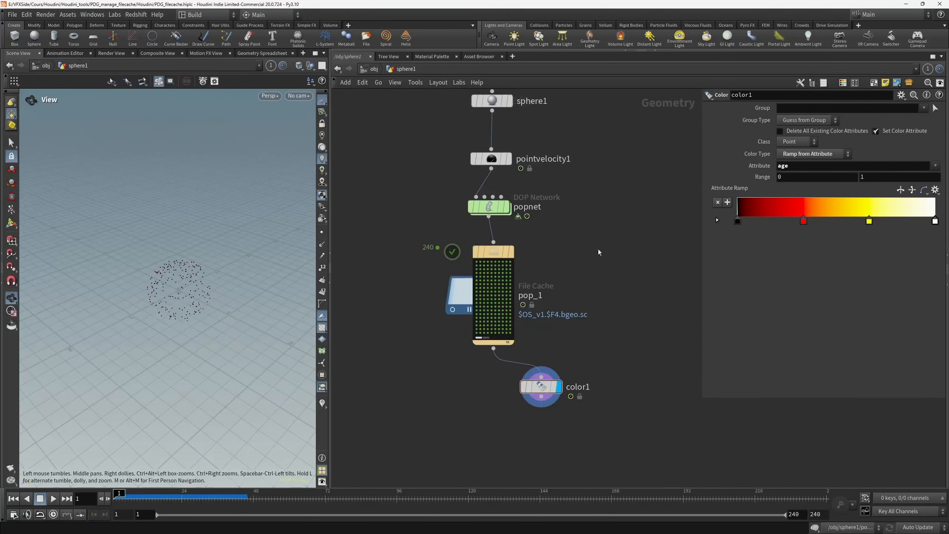
Inside popnet, set the POP Source's Life Expectancy to 1 and Life Variance to 0.5.
{"action": "middle_click_drag", "start_coordinate": [599, 252], "coordinate": [590, 270]}
{"action": "double_click", "coordinate": [490, 242]}
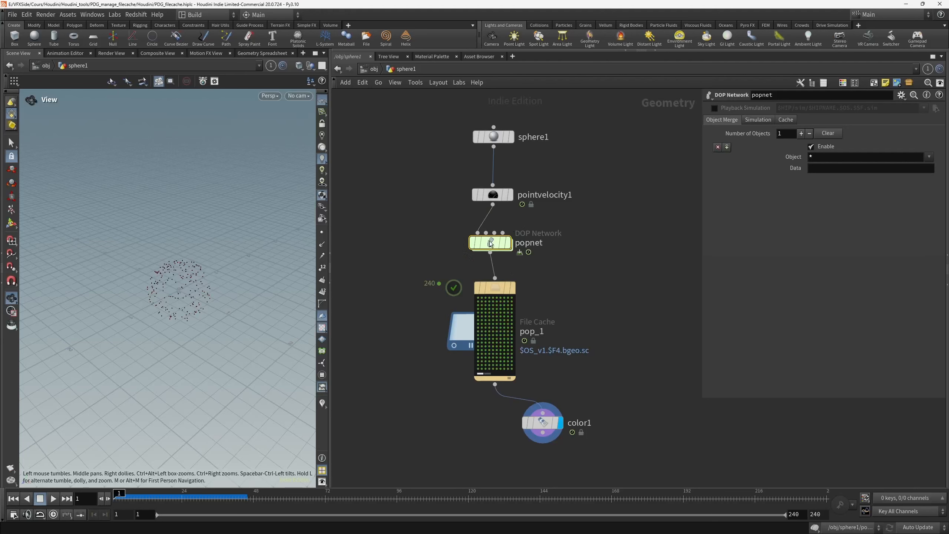
{"action": "middle_click_drag", "start_coordinate": [547, 294], "coordinate": [397, 299]}
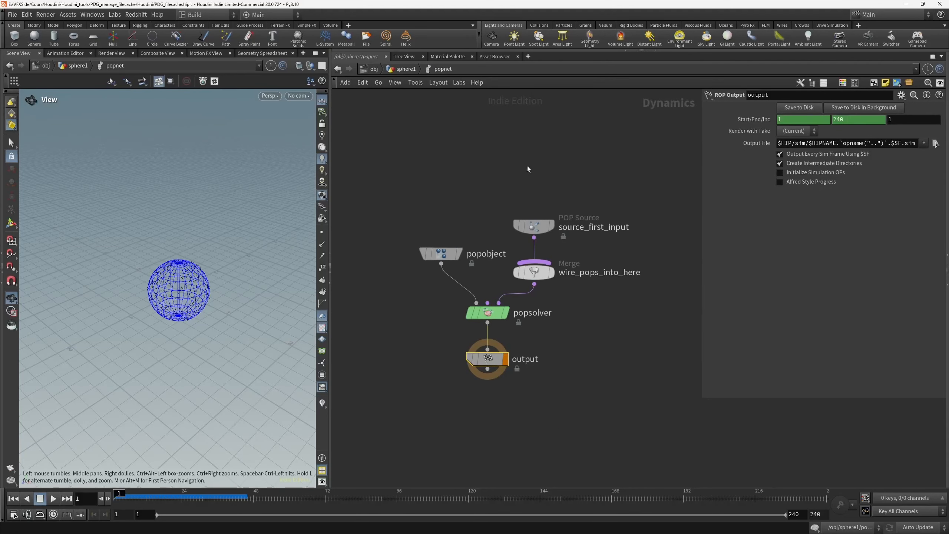
{"action": "left_click", "coordinate": [535, 229]}
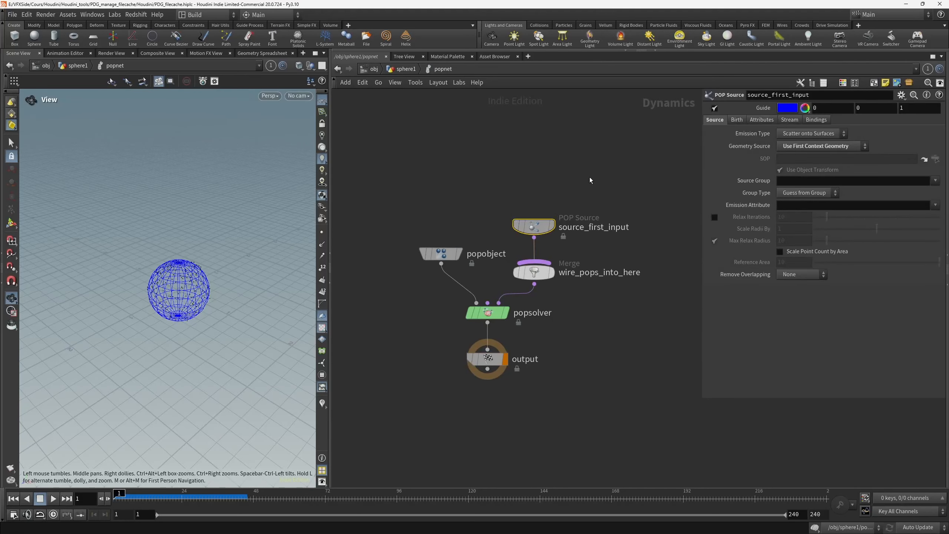
{"action": "left_click", "coordinate": [736, 123]}
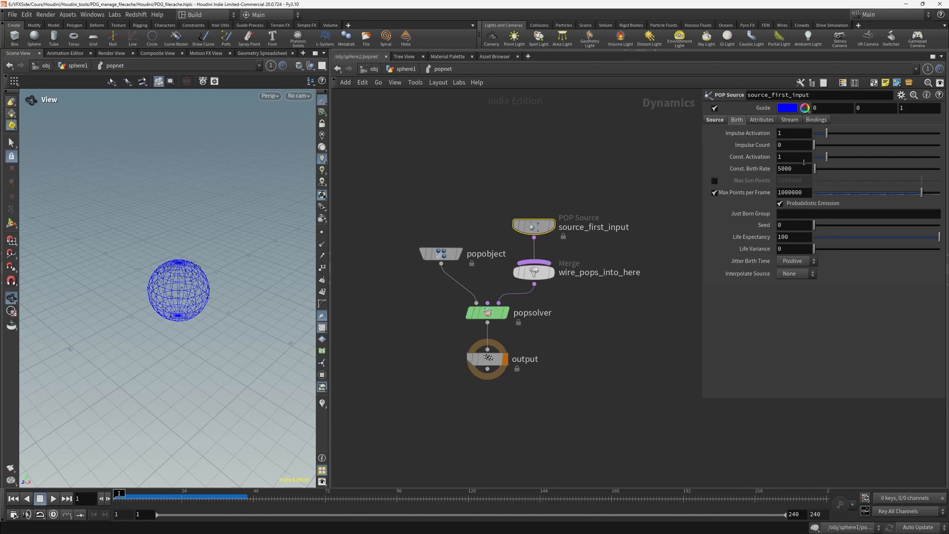
{"action": "double_click", "coordinate": [794, 237]}
{"action": "type", "text": "1"}
{"action": "double_click", "coordinate": [798, 248]}
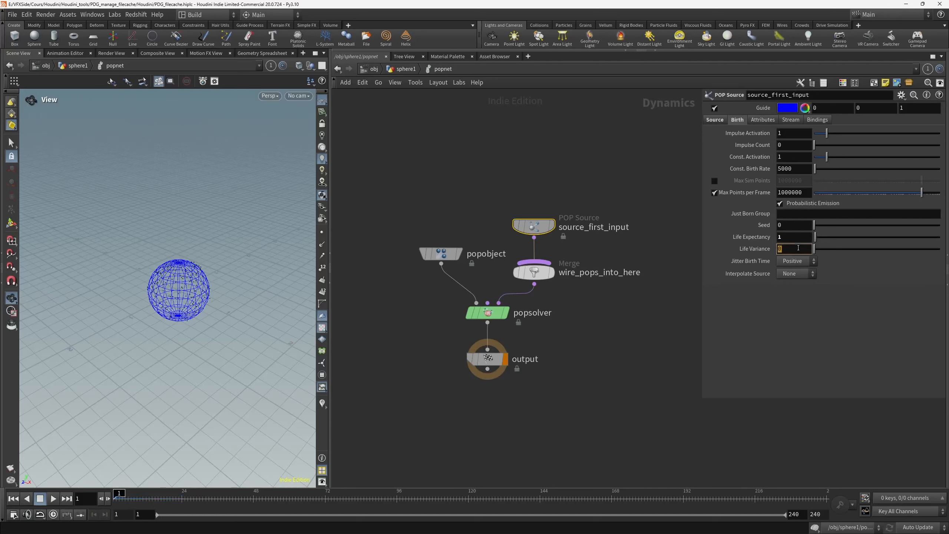
{"action": "type", "text": "0.5"}
{"action": "key", "text": "Return"}
Return to the sphere1 network, save the pop_1 cache to disk again in the background, and move the color1 node aside.
{"action": "left_click", "coordinate": [404, 70]}
{"action": "left_click", "coordinate": [502, 290]}
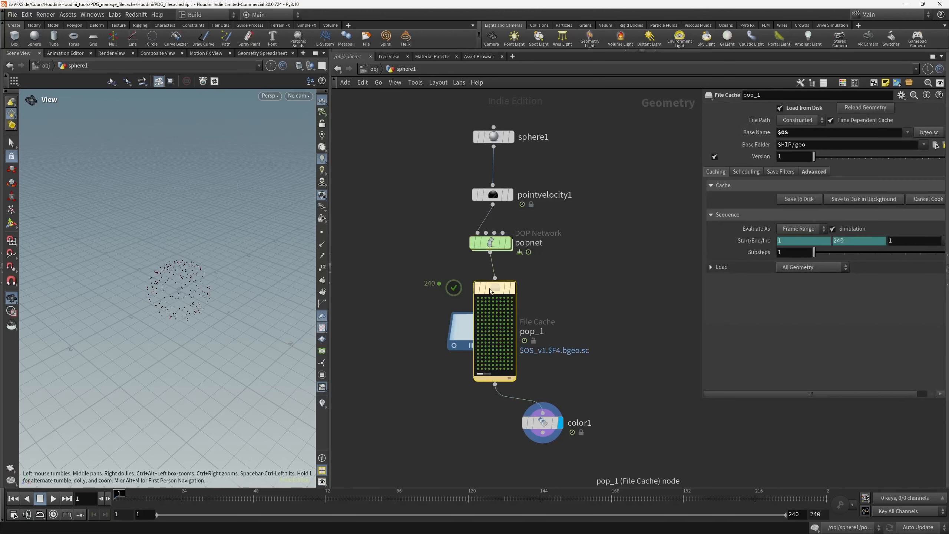
{"action": "left_click", "coordinate": [867, 198]}
{"action": "middle_click_drag", "start_coordinate": [598, 362], "coordinate": [587, 319]}
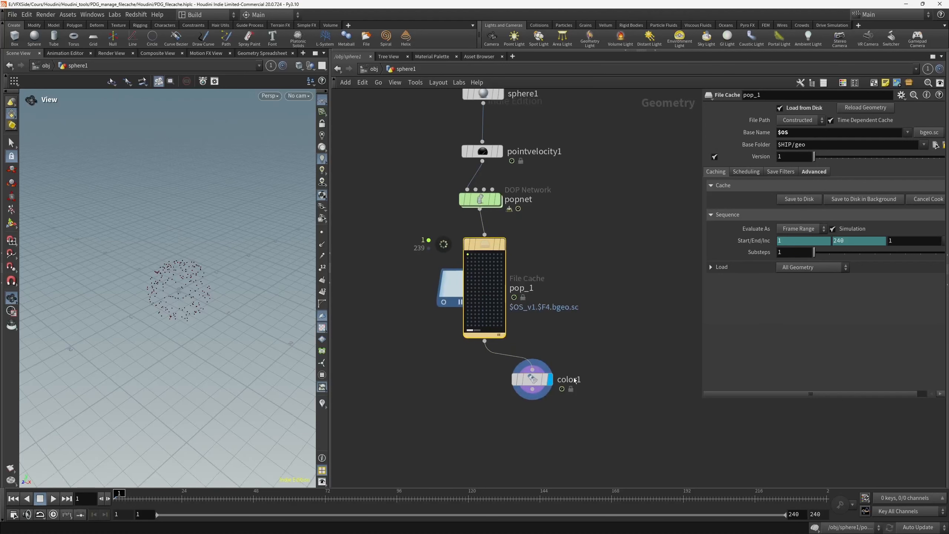
{"action": "left_click_drag", "start_coordinate": [534, 379], "coordinate": [556, 393]}
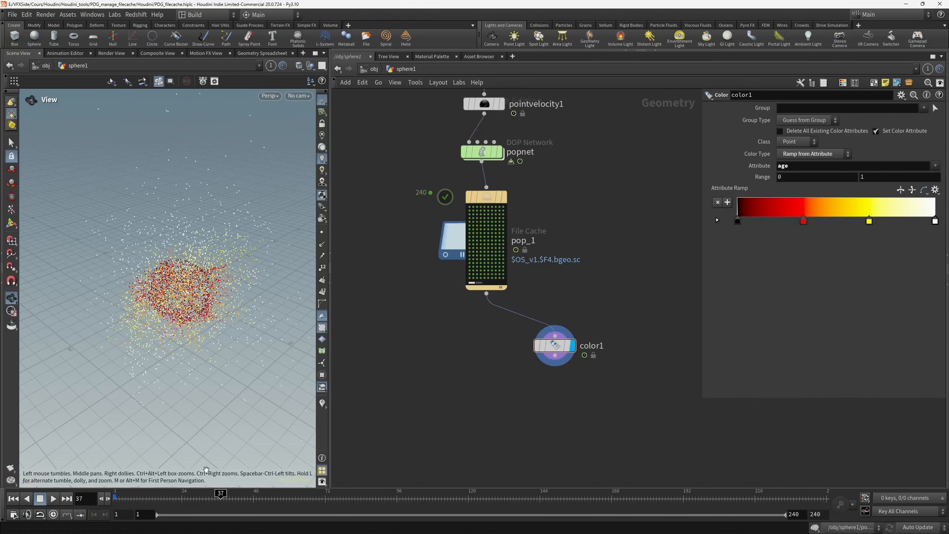
Split the Scene View pane into top and bottom panes and enlarge the upper viewport.
{"action": "left_click", "coordinate": [324, 53]}
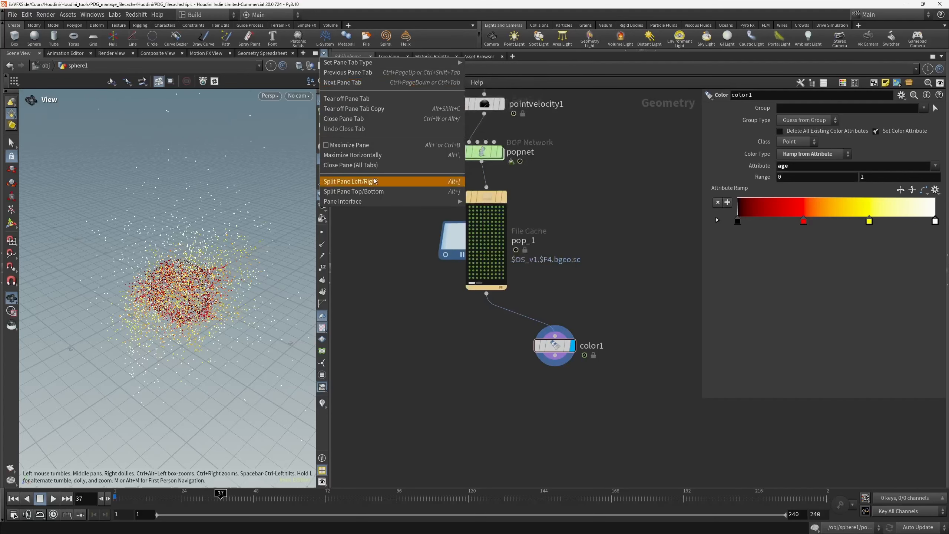
{"action": "left_click", "coordinate": [377, 191]}
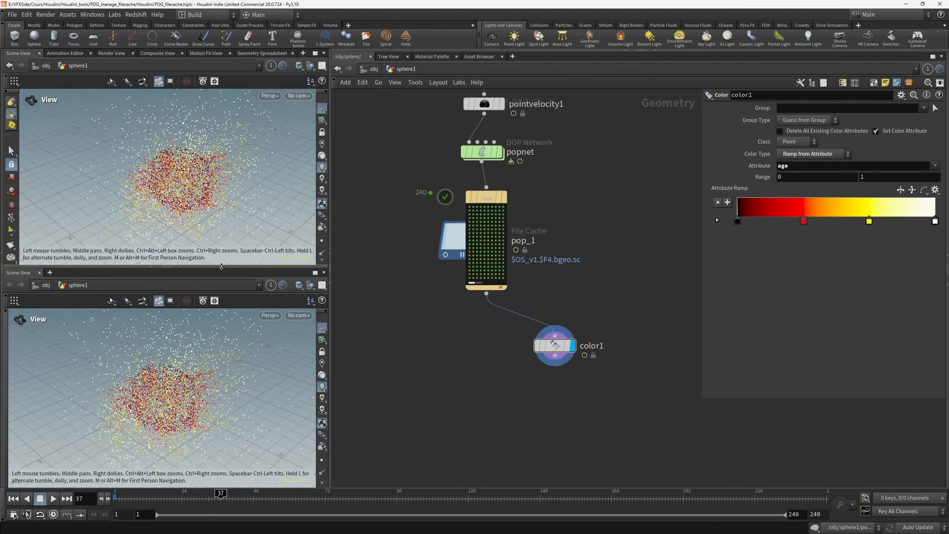
{"action": "left_click_drag", "start_coordinate": [220, 267], "coordinate": [209, 383]}
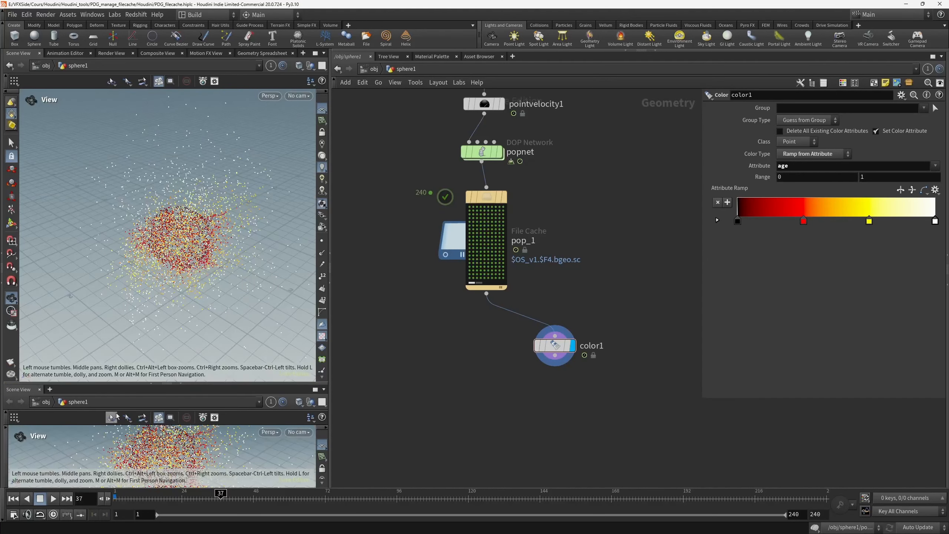
Add a Geometry Spreadsheet to the enlarged lower pane and sort its points by age.
{"action": "left_click", "coordinate": [50, 389]}
{"action": "mouse_move", "coordinate": [80, 409]}
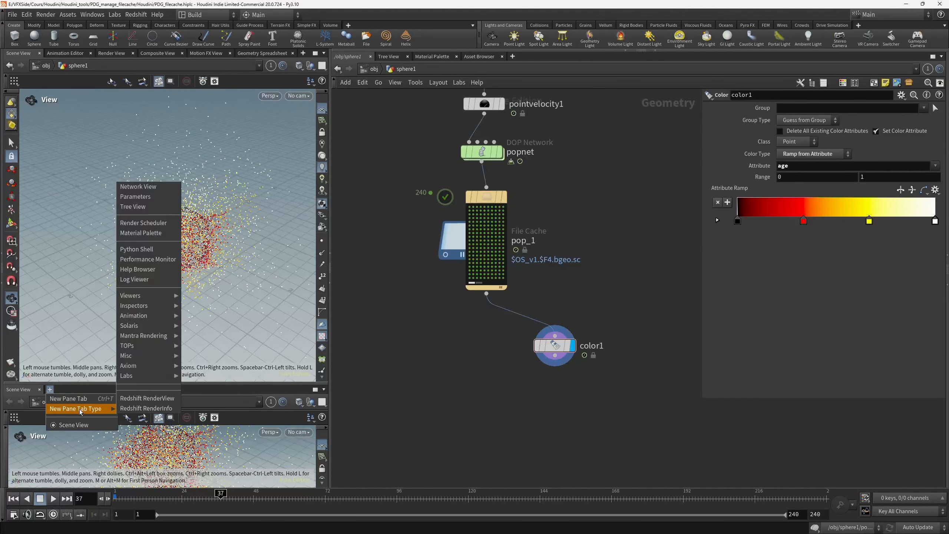
{"action": "mouse_move", "coordinate": [155, 306]}
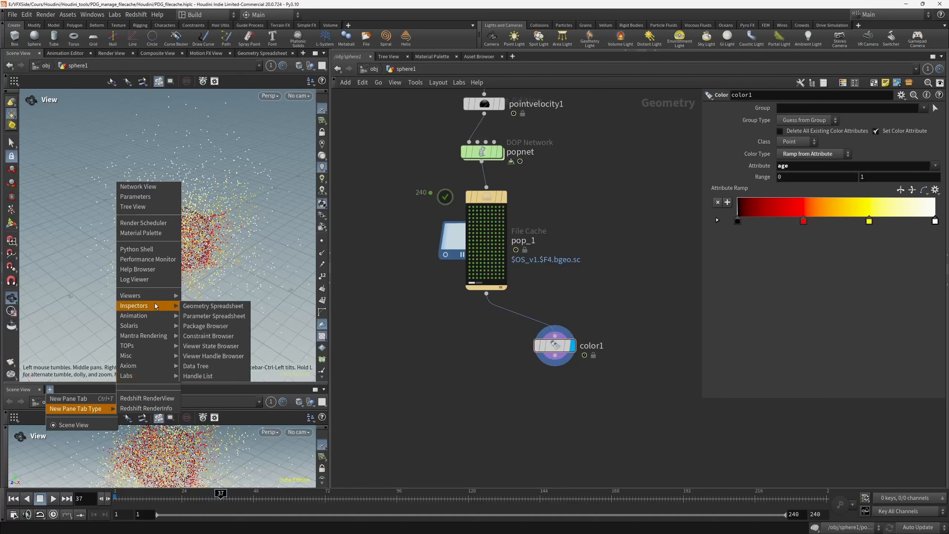
{"action": "left_click", "coordinate": [241, 306]}
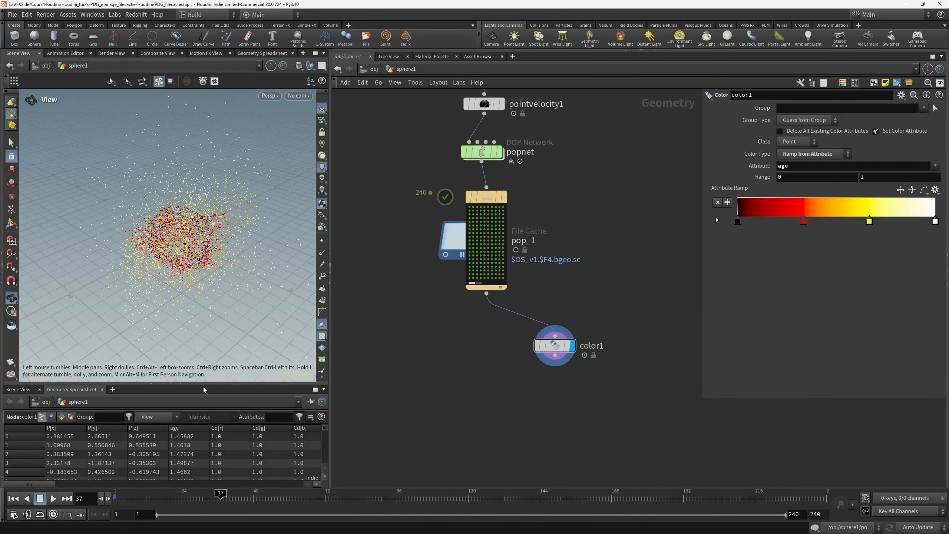
{"action": "left_click_drag", "start_coordinate": [203, 384], "coordinate": [203, 352]}
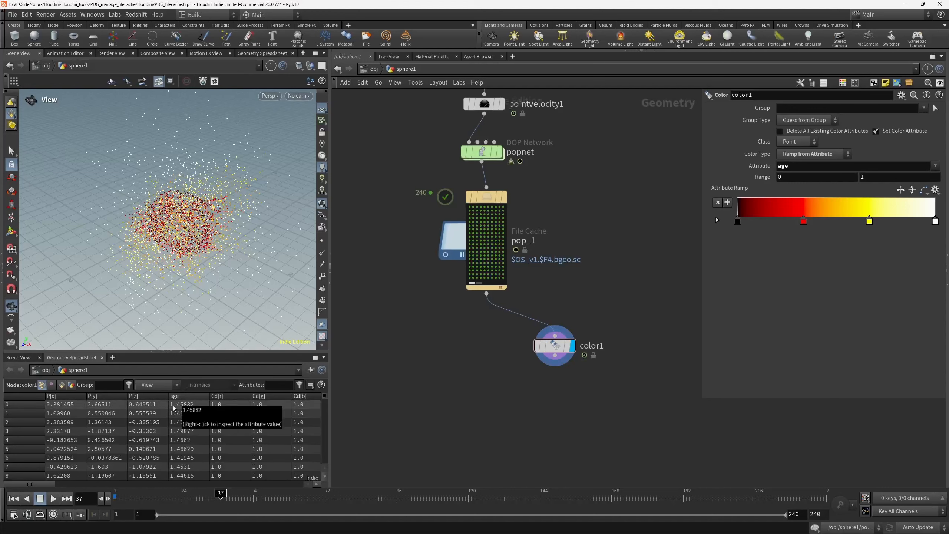
{"action": "left_click", "coordinate": [194, 398]}
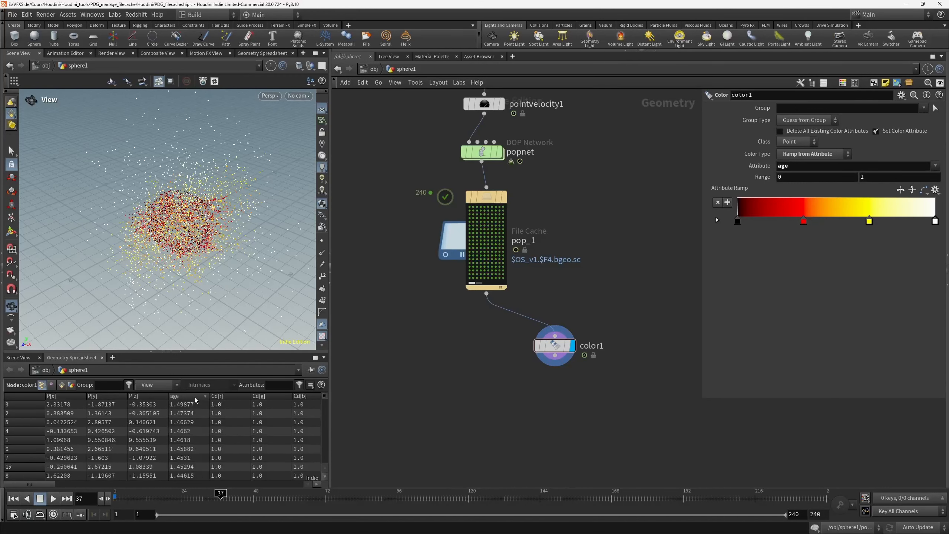
{"action": "left_click", "coordinate": [194, 398]}
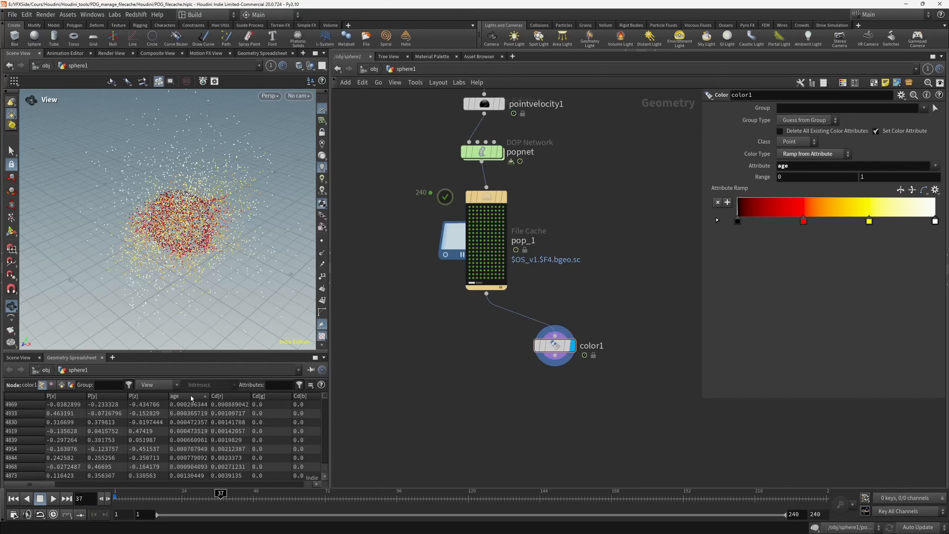
Set the color1 node's ramp Attribute to nage.
{"action": "left_click", "coordinate": [850, 167]}
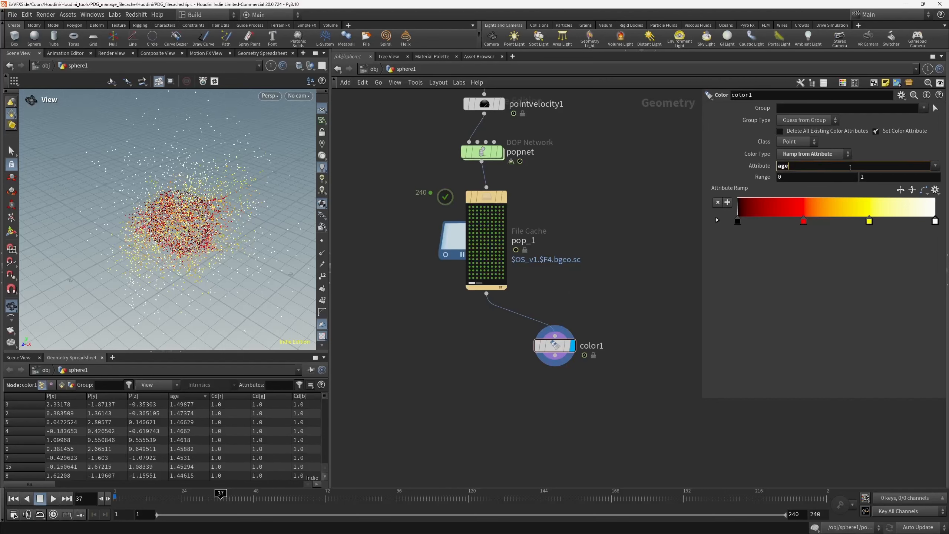
{"action": "key", "text": "BackSpace"}
{"action": "key", "text": "BackSpace"}
{"action": "key", "text": "BackSpace"}
{"action": "type", "text": "nage"}
{"action": "key", "text": "Return"}
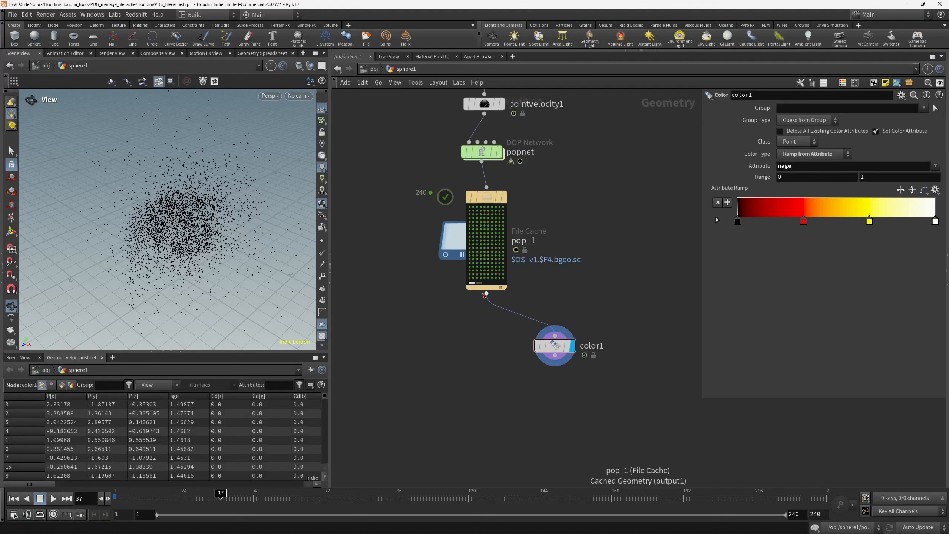
Branch a new Attribute Wrangle off the output of the pop_1 File Cache.
{"action": "left_click_drag", "start_coordinate": [486, 294], "coordinate": [465, 356]}
{"action": "type", "text": "aat"}
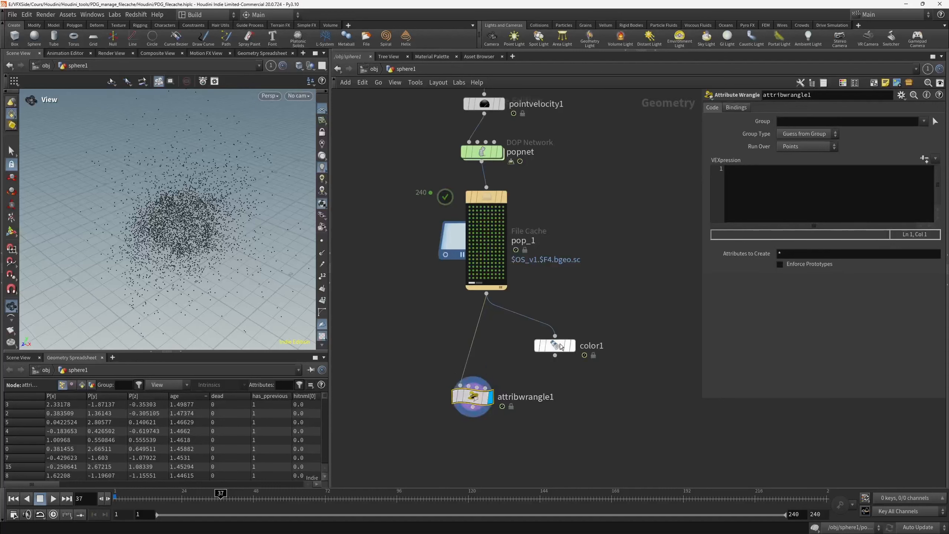
{"action": "left_click", "coordinate": [555, 346]}
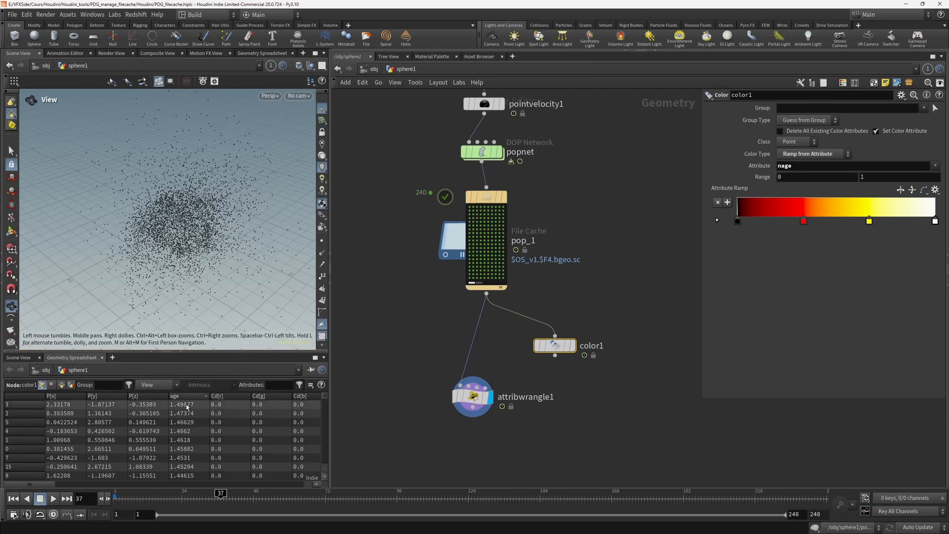
{"action": "left_click", "coordinate": [472, 397]}
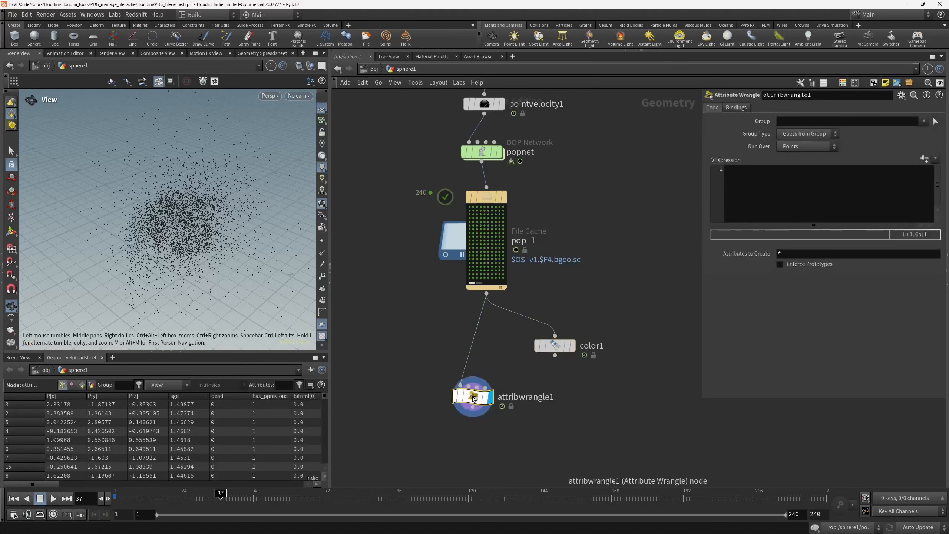
{"action": "left_click", "coordinate": [790, 172]}
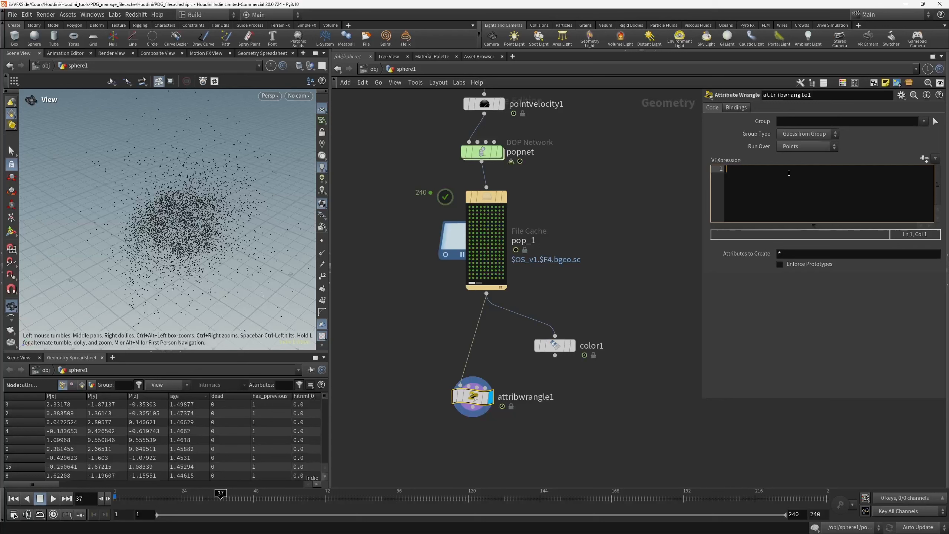
{"action": "type", "text": "@Cd = chramp("}
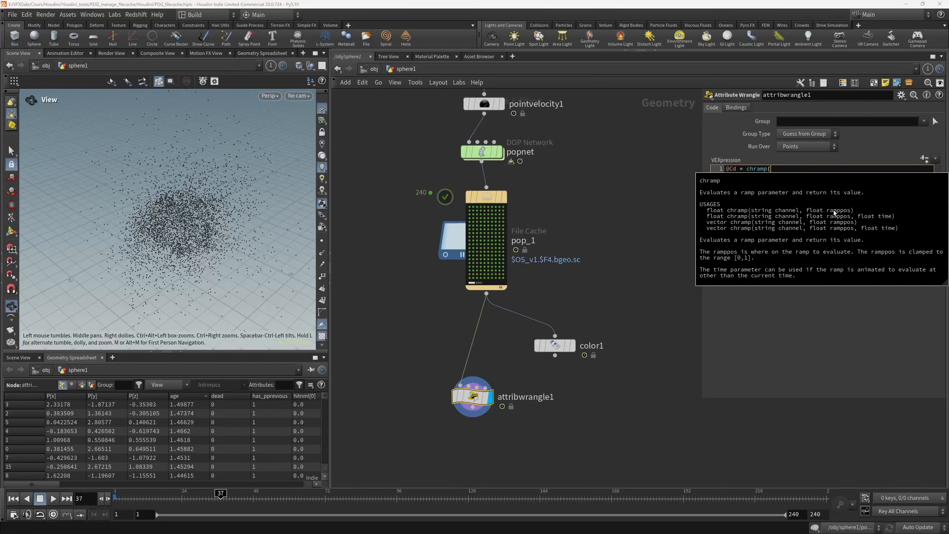
{"action": "left_click", "coordinate": [787, 169]}
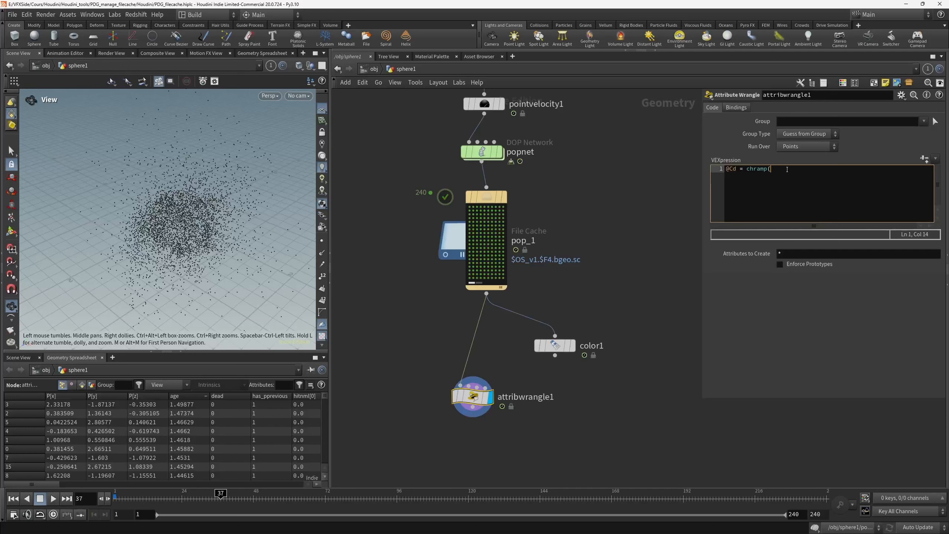
{"action": "type", "text": "'color', @nage);"}
{"action": "key", "text": "Return"}
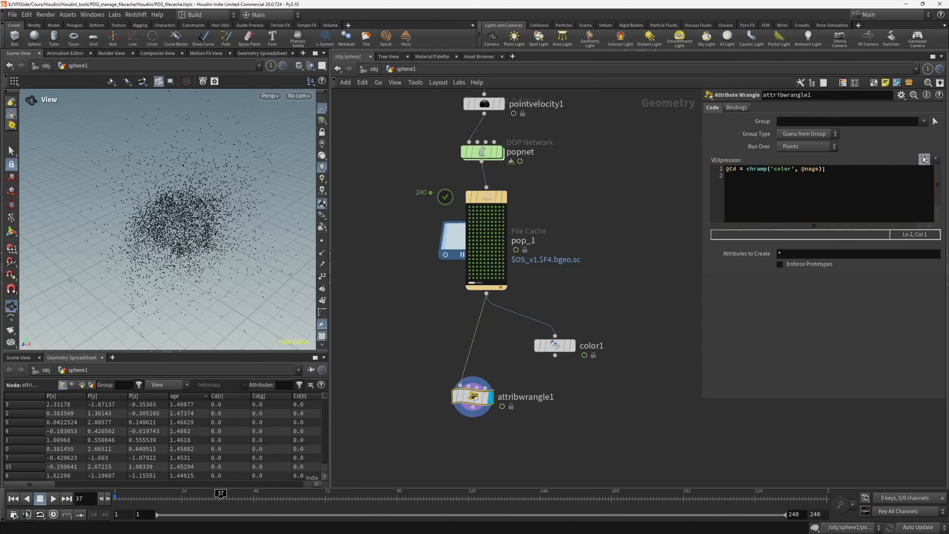
{"action": "left_click", "coordinate": [923, 157]}
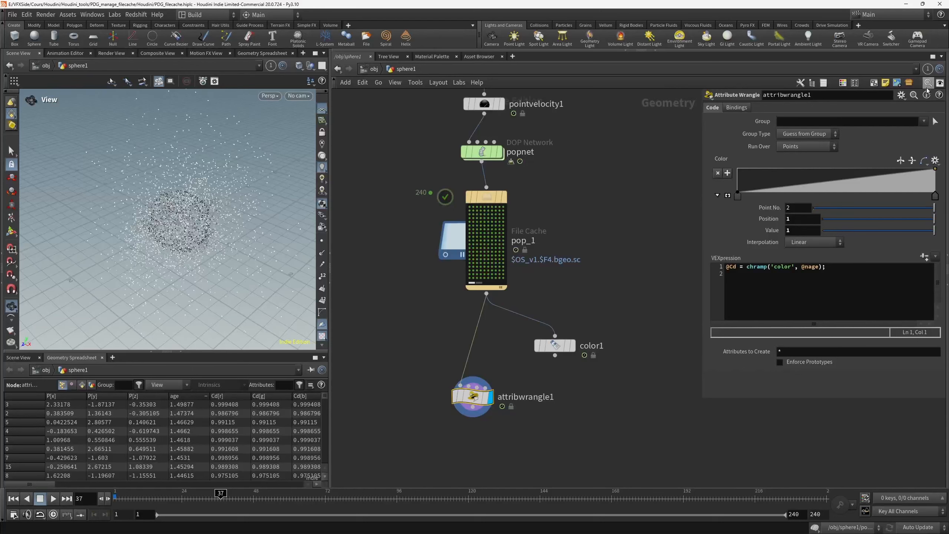
Edit the wrangle's parameter interface to make the color ramp's type Color, and apply the Blackbody preset to it.
{"action": "left_click", "coordinate": [901, 96]}
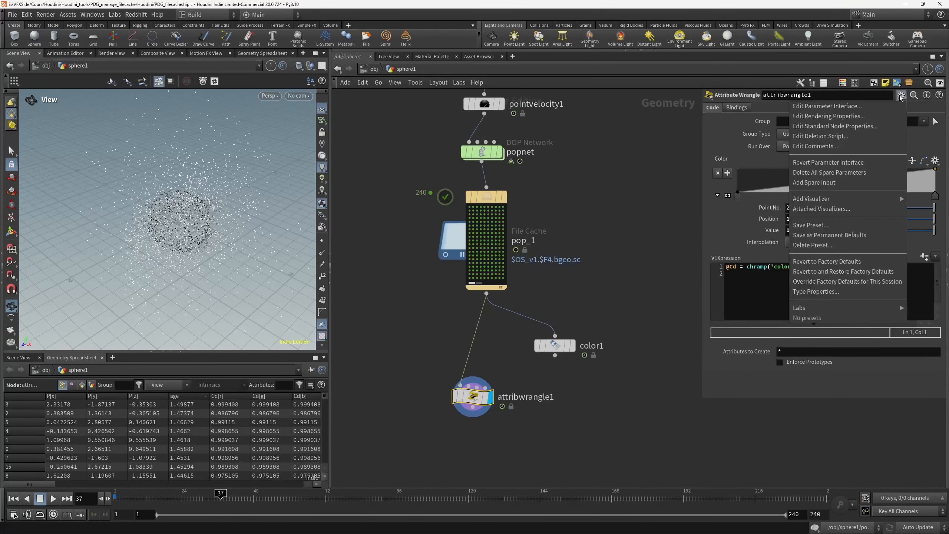
{"action": "left_click", "coordinate": [868, 106]}
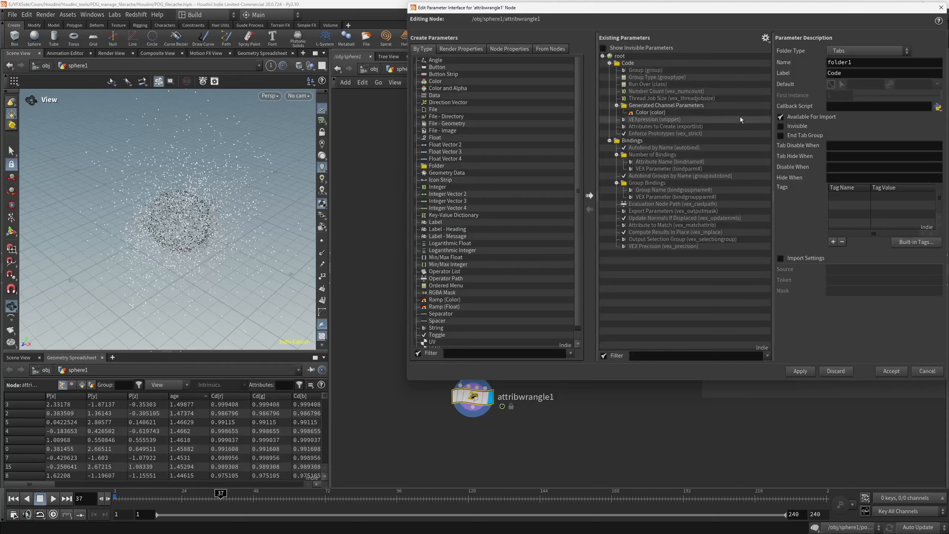
{"action": "left_click", "coordinate": [647, 113]}
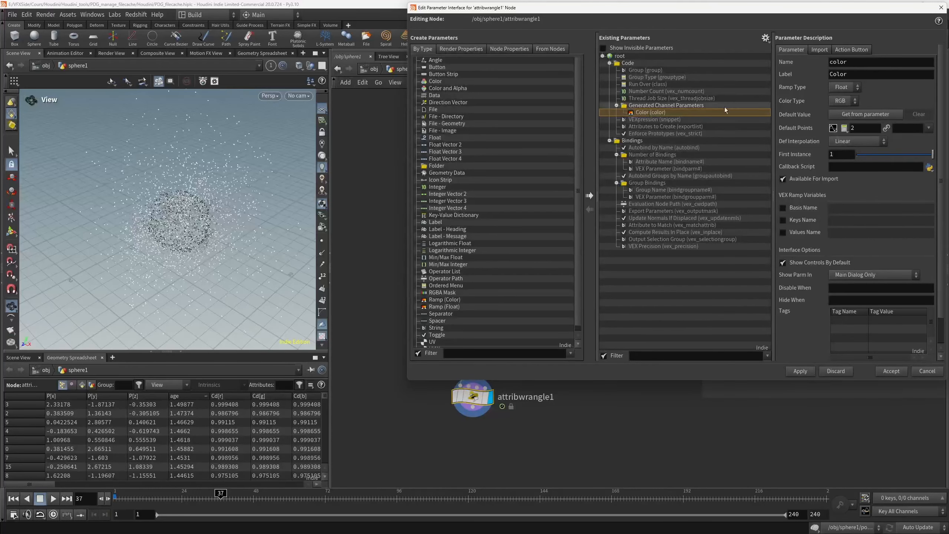
{"action": "left_click", "coordinate": [846, 88]}
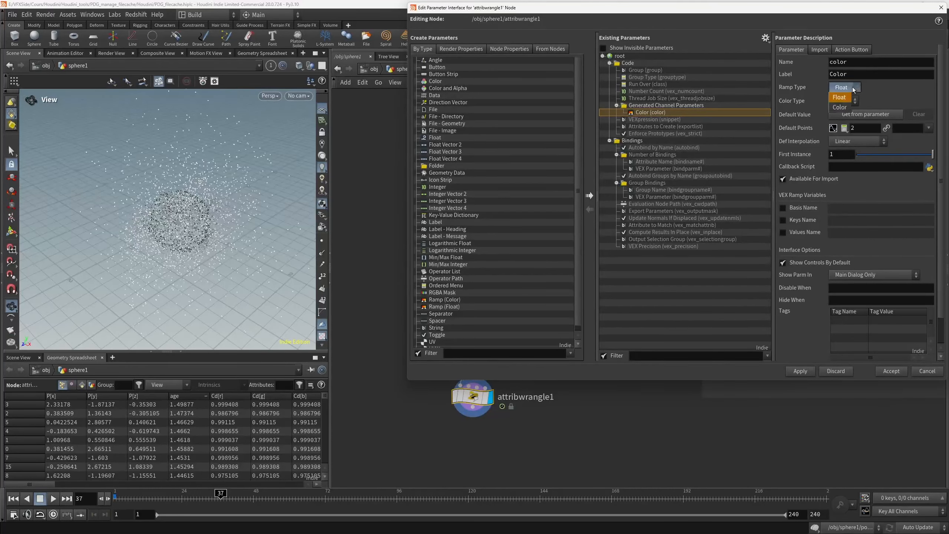
{"action": "left_click", "coordinate": [846, 106]}
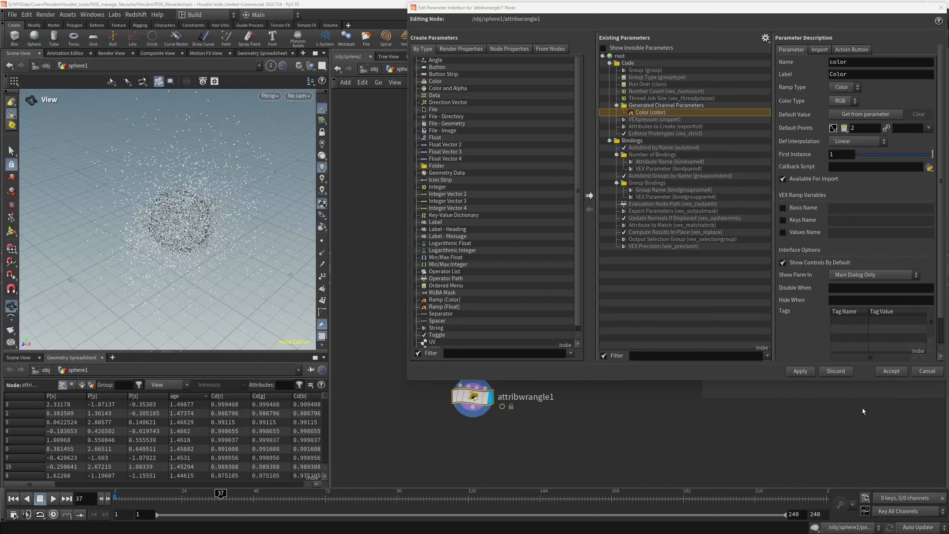
{"action": "left_click", "coordinate": [891, 371]}
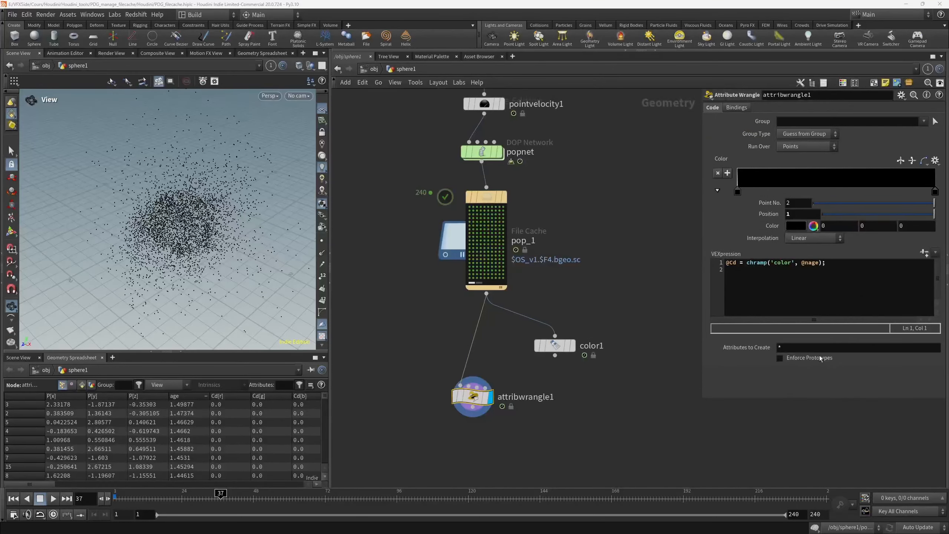
{"action": "left_click", "coordinate": [935, 161]}
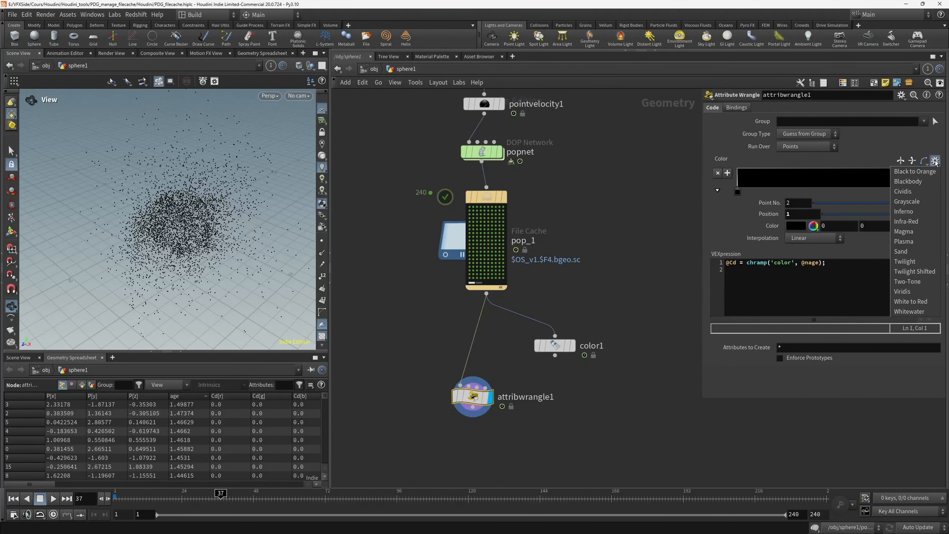
{"action": "left_click", "coordinate": [929, 182]}
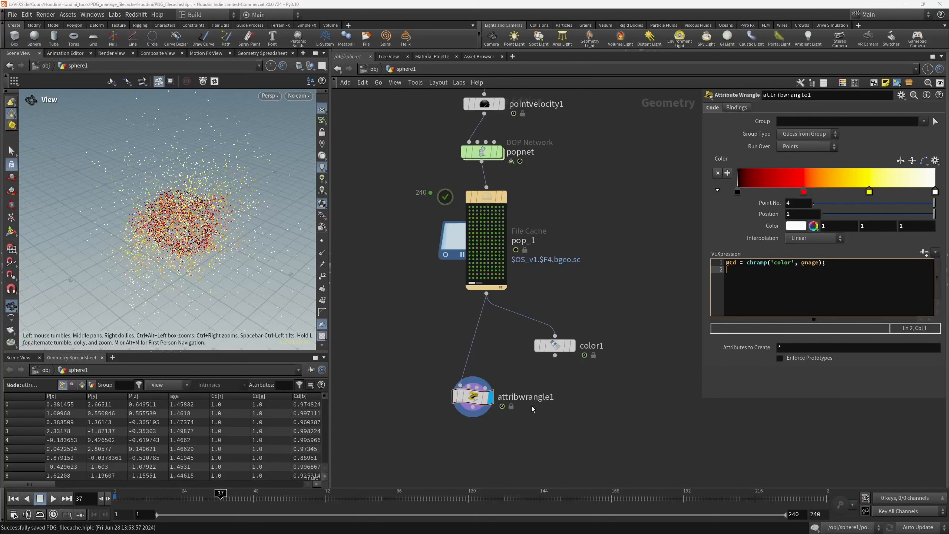
Rename the attribute wrangle as set_color and align it beneath the pop_1 node.
{"action": "scroll", "coordinate": [532, 415], "scroll_direction": "down", "scroll_amount": 5}
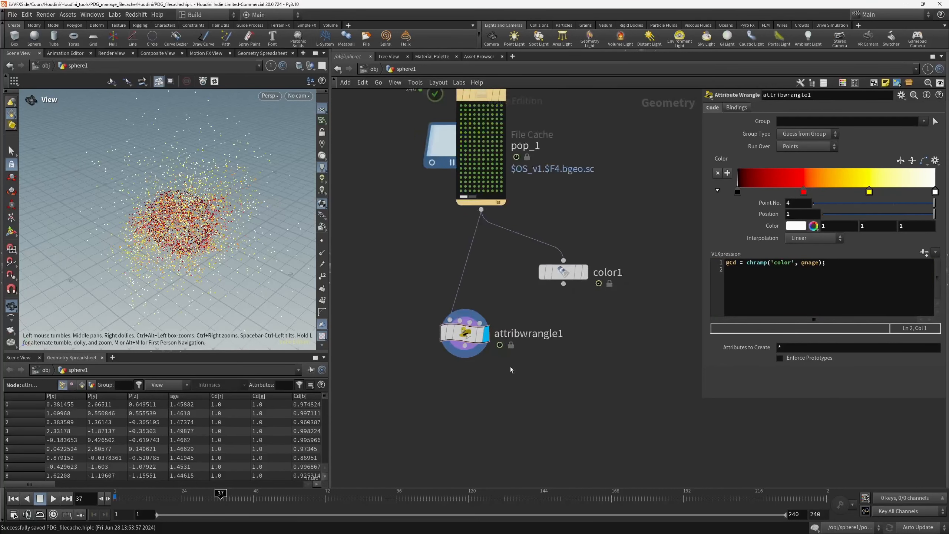
{"action": "double_click", "coordinate": [525, 345]}
{"action": "type", "text": "set"}
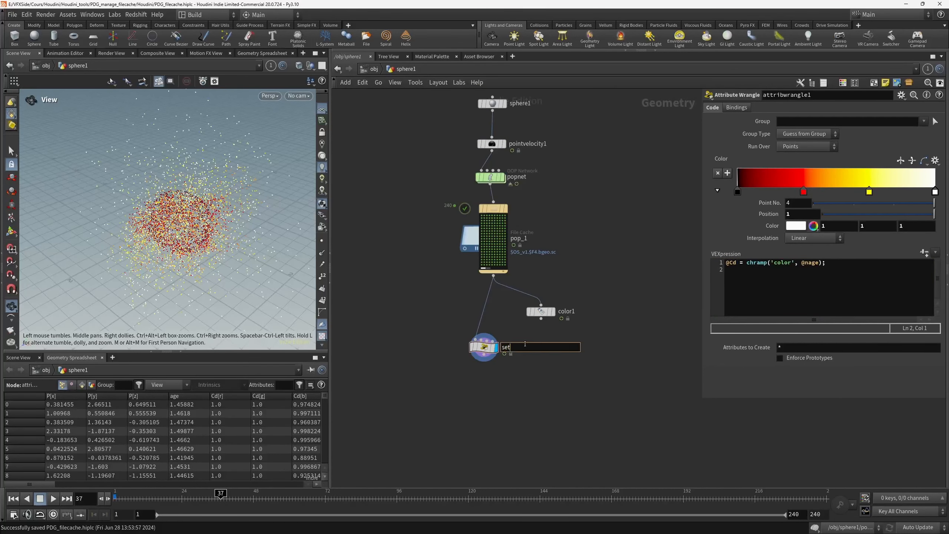
{"action": "type", "text": "_color"}
{"action": "key", "text": "Return"}
{"action": "left_click_drag", "start_coordinate": [484, 349], "coordinate": [493, 343]}
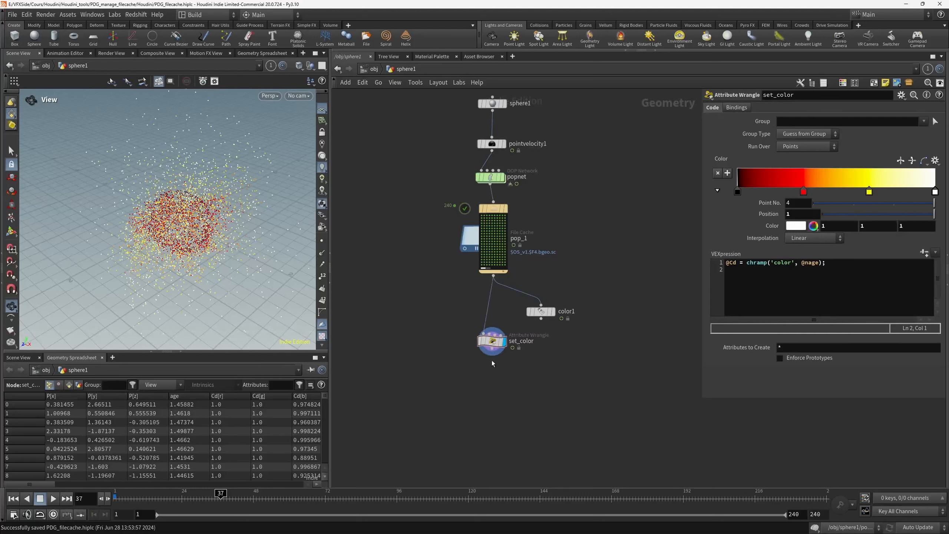
Duplicate the pop_1 File Cache below set_color, connect set_color to the copy's input, and display the copy.
{"action": "left_click", "coordinate": [492, 349]}
{"action": "left_click", "coordinate": [473, 330]}
{"action": "left_click_drag", "start_coordinate": [488, 210], "coordinate": [492, 404], "text": "alt"}
{"action": "left_click_drag", "start_coordinate": [499, 363], "coordinate": [492, 348]}
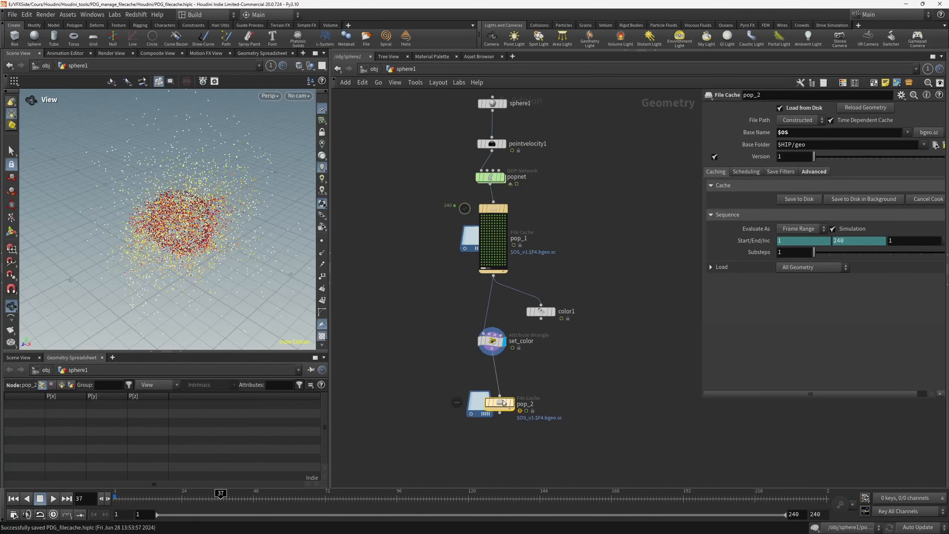
{"action": "left_click_drag", "start_coordinate": [503, 404], "coordinate": [497, 395]}
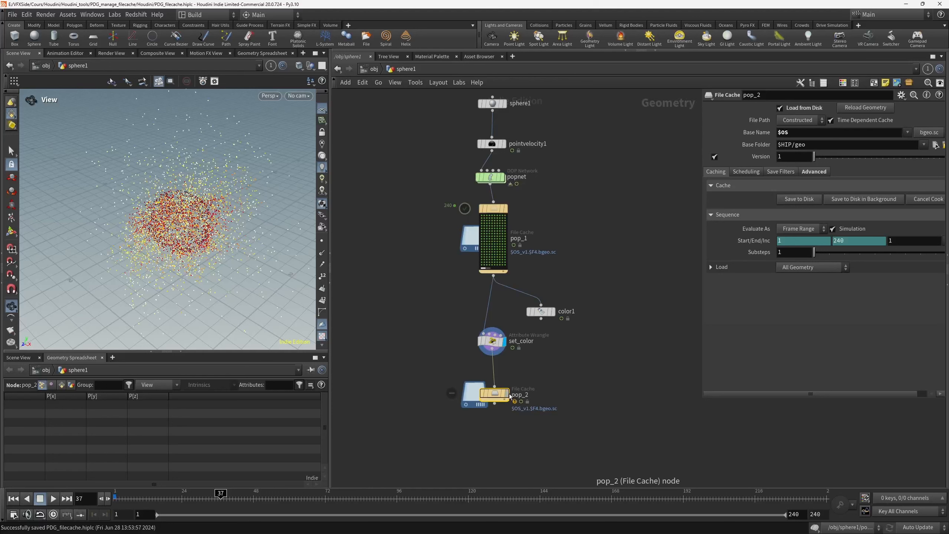
{"action": "left_click", "coordinate": [509, 395]}
{"action": "scroll", "coordinate": [512, 395], "scroll_direction": "up", "scroll_amount": 3}
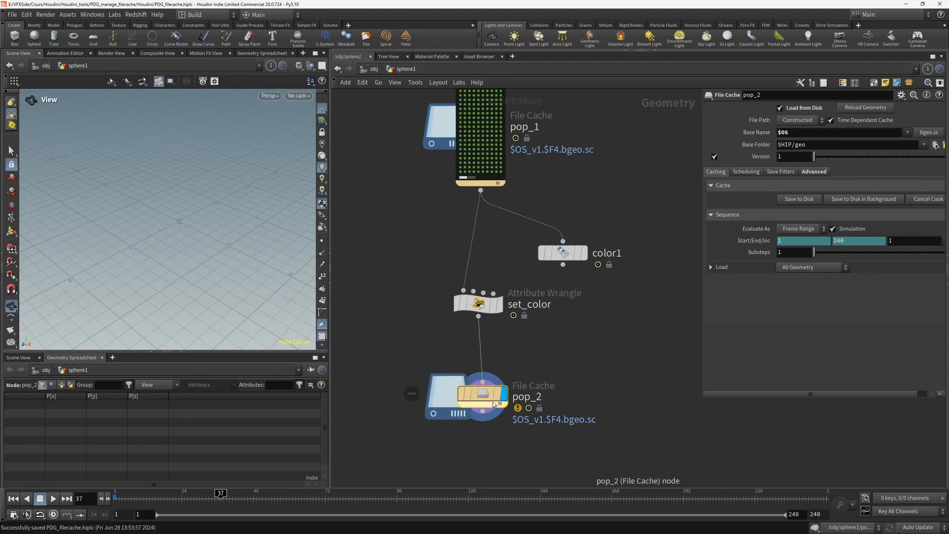
Save the pop_2 cache to disk in the background and frame the whole node network.
{"action": "left_click", "coordinate": [814, 172]}
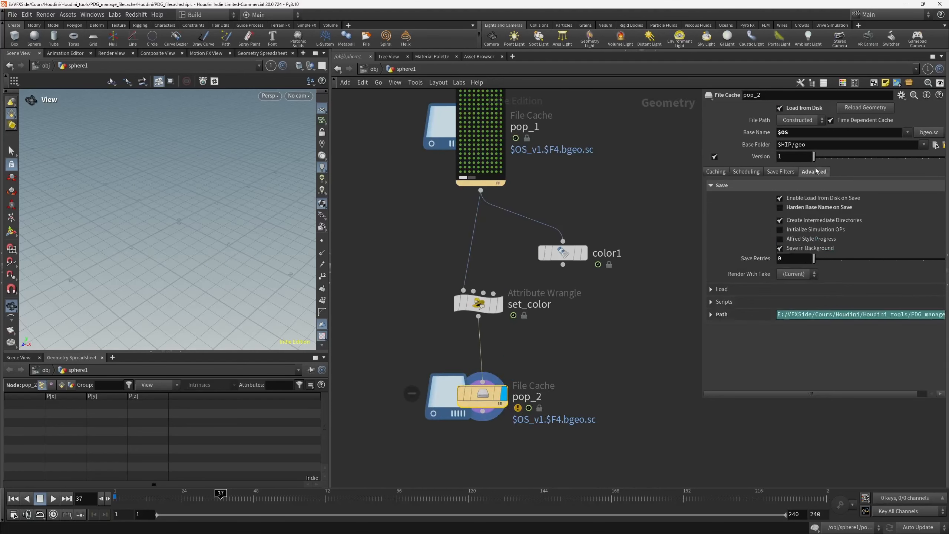
{"action": "left_click", "coordinate": [717, 173]}
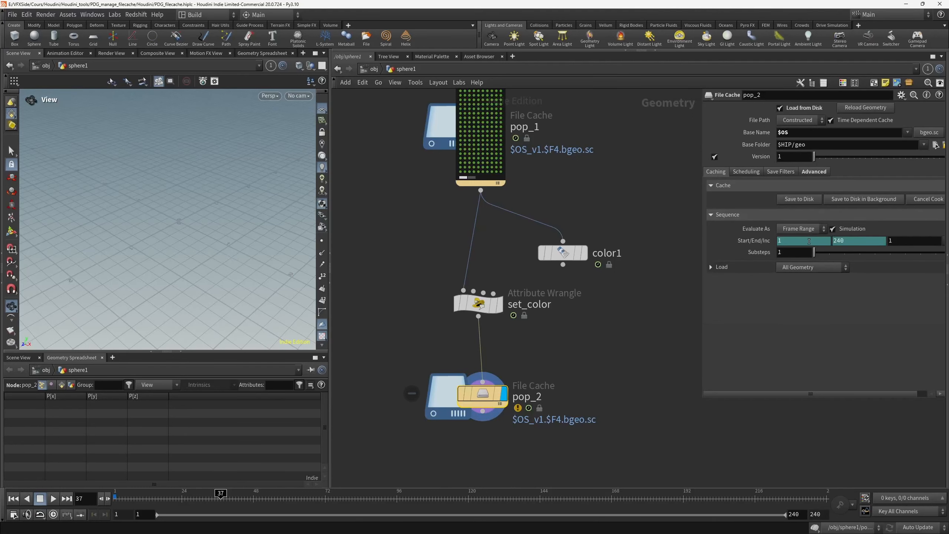
{"action": "left_click", "coordinate": [864, 199]}
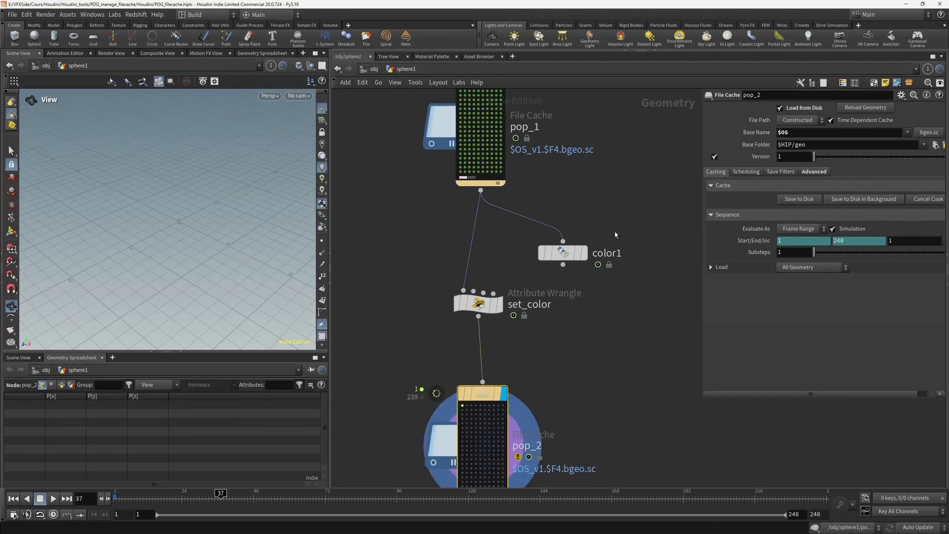
{"action": "middle_click_drag", "start_coordinate": [572, 367], "coordinate": [576, 300]}
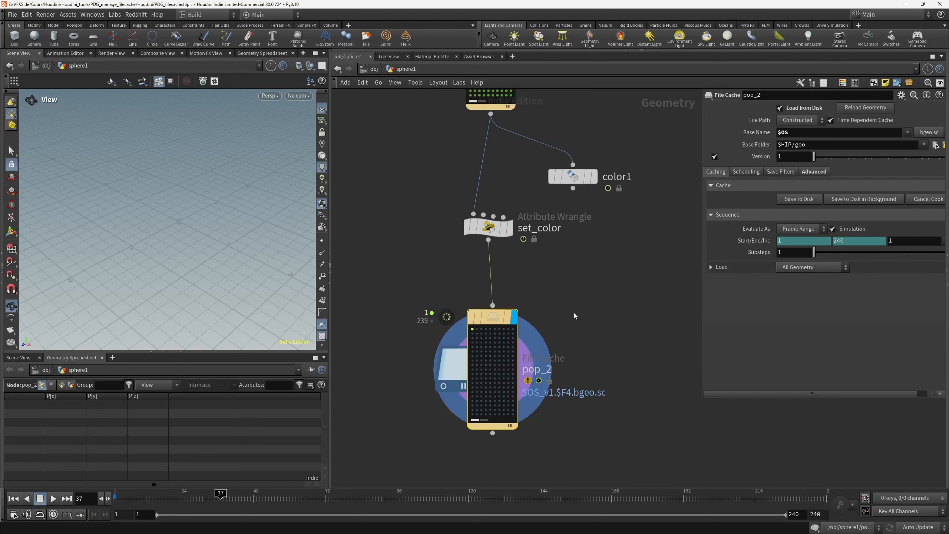
{"action": "key", "text": "h"}
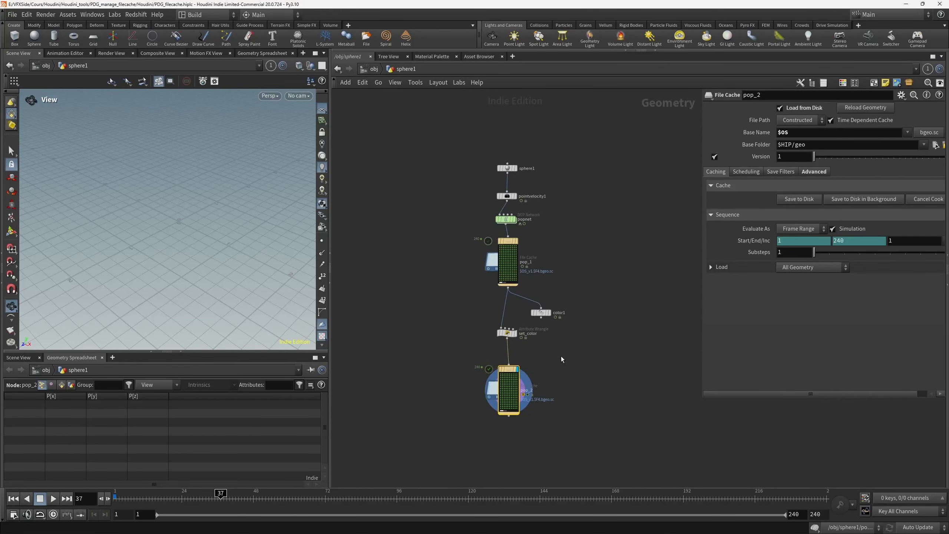
Duplicate the whole node network beside the original chain, and delete the color1 and color2 nodes.
{"action": "left_click_drag", "start_coordinate": [457, 139], "coordinate": [589, 399]}
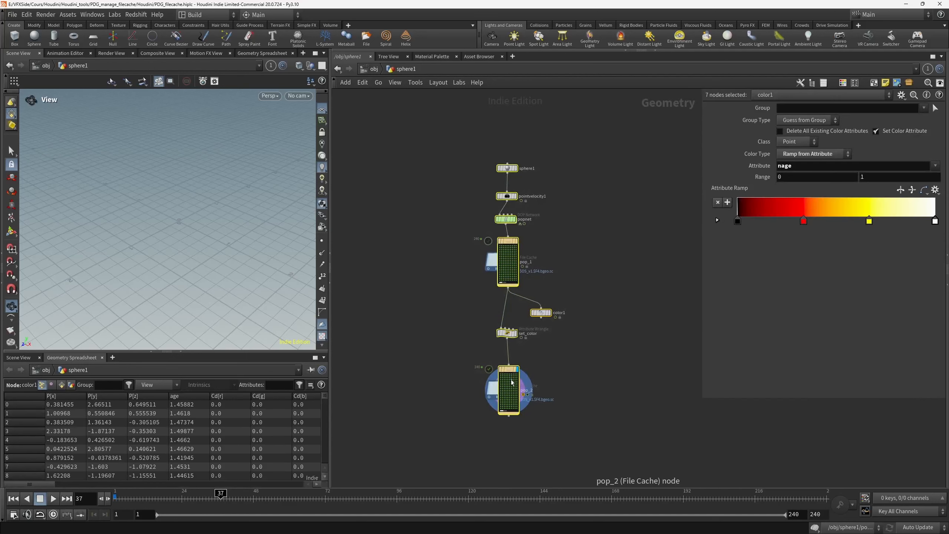
{"action": "left_click_drag", "start_coordinate": [511, 373], "coordinate": [629, 373], "text": "alt"}
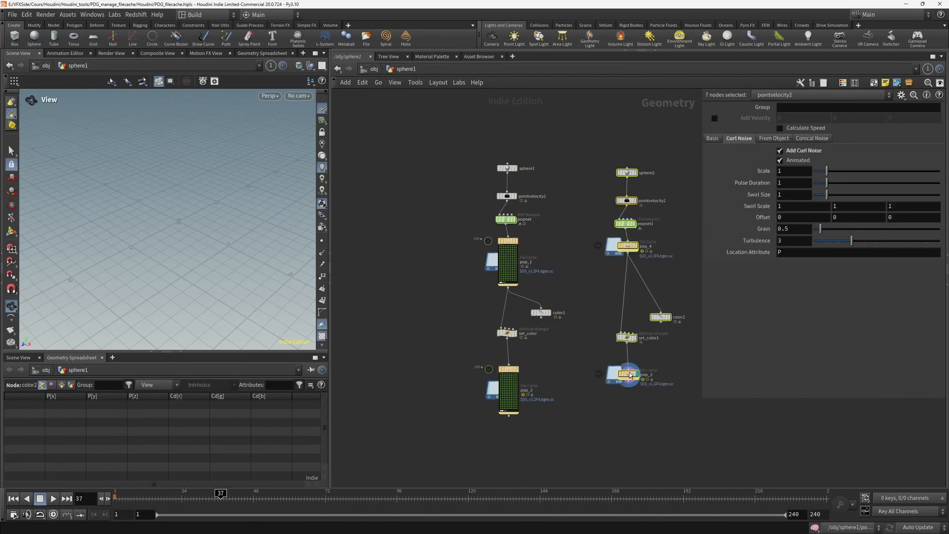
{"action": "left_click", "coordinate": [541, 312]}
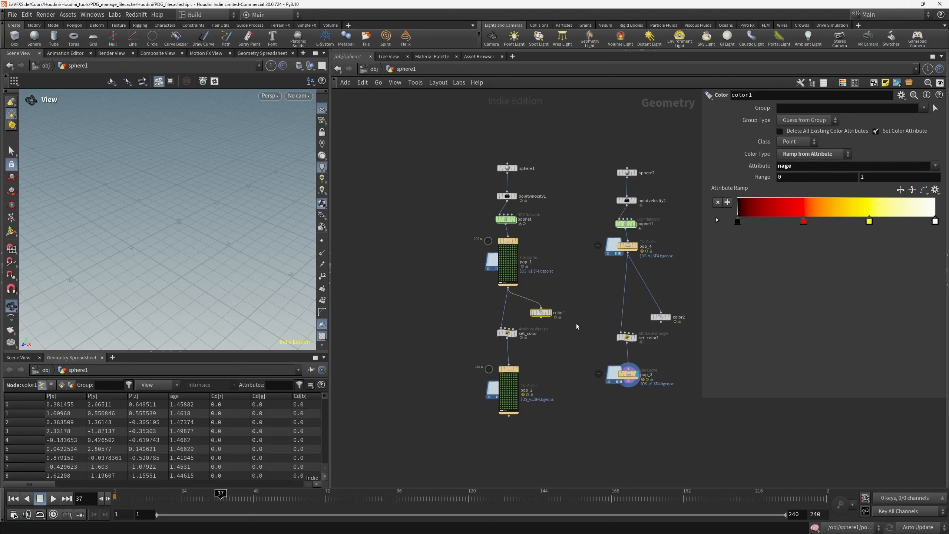
{"action": "key", "text": "Delete"}
{"action": "left_click", "coordinate": [660, 317]}
{"action": "key", "text": "Delete"}
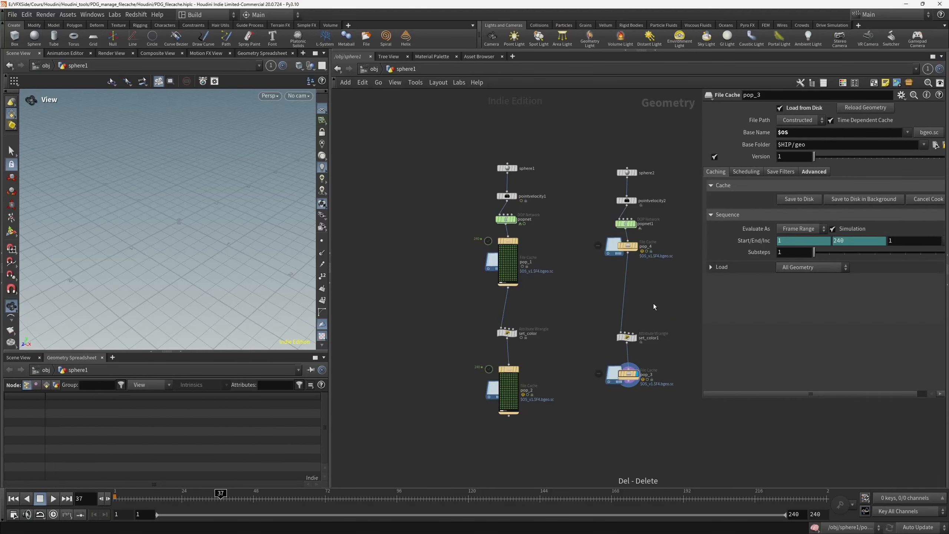
Apply the Infra-Red preset to the color ramp of the set_color1 wrangle in the duplicated chain.
{"action": "middle_click_drag", "start_coordinate": [653, 304], "coordinate": [618, 294]}
{"action": "scroll", "coordinate": [558, 317], "scroll_direction": "up", "scroll_amount": 3}
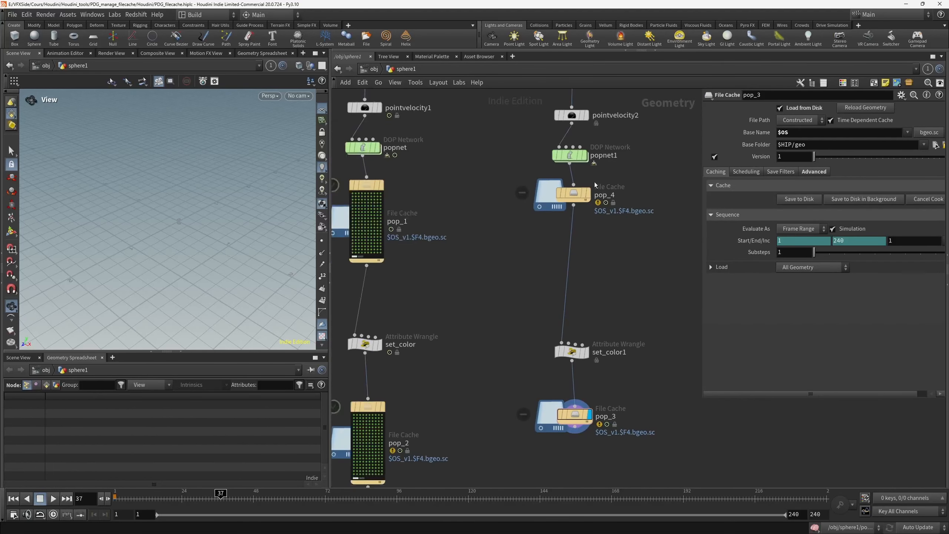
{"action": "middle_click_drag", "start_coordinate": [658, 417], "coordinate": [677, 380]}
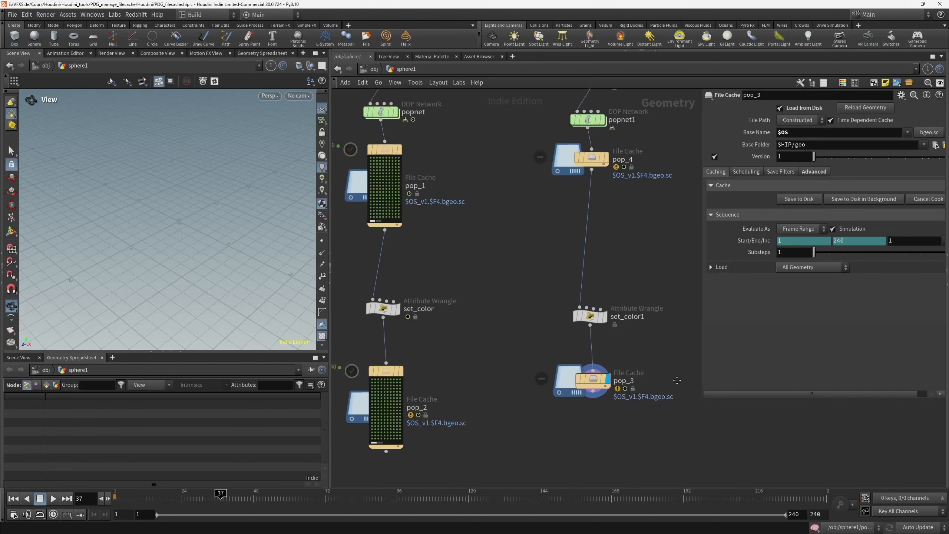
{"action": "left_click", "coordinate": [592, 318]}
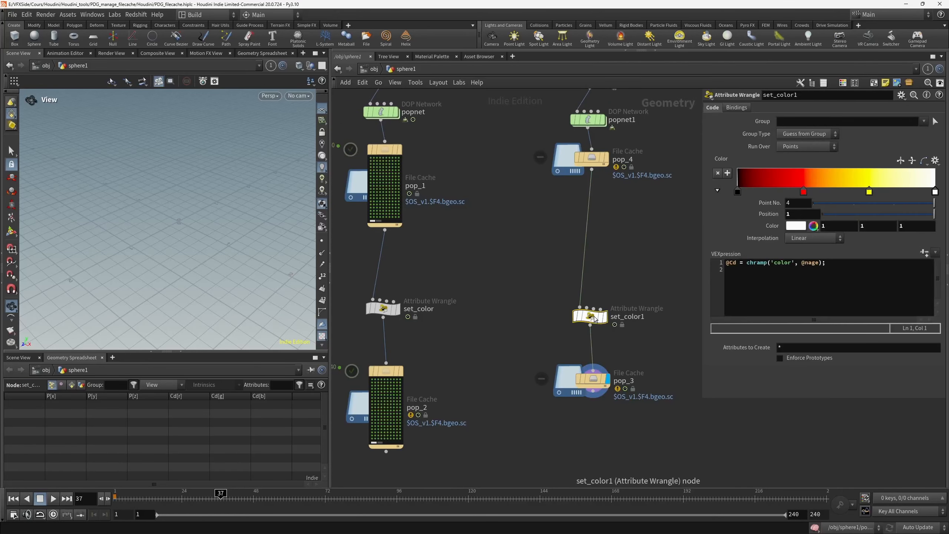
{"action": "left_click", "coordinate": [935, 160]}
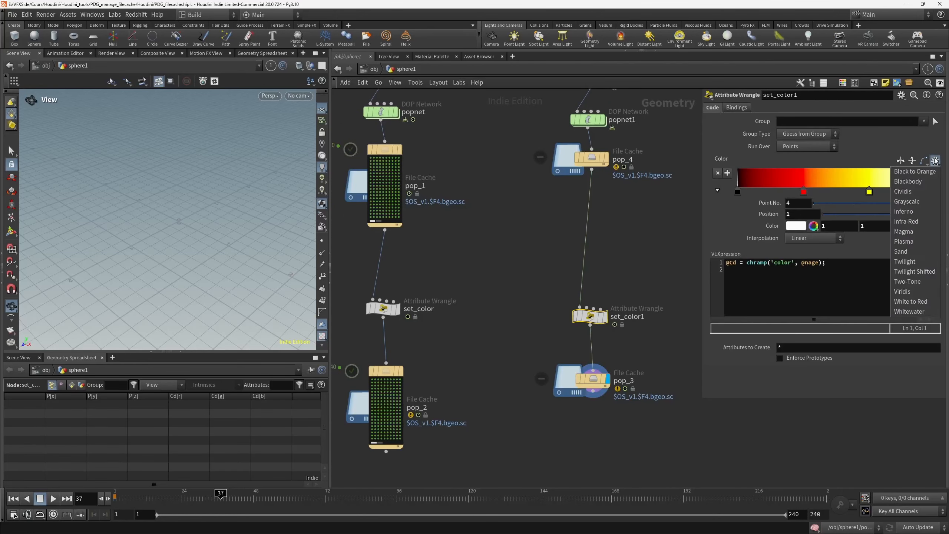
{"action": "left_click", "coordinate": [906, 221]}
Display the pop_4 File Cache and set the curl noise offset of pointvelocity2 to 10, 10, 10.
{"action": "mouse_move", "coordinate": [598, 324]}
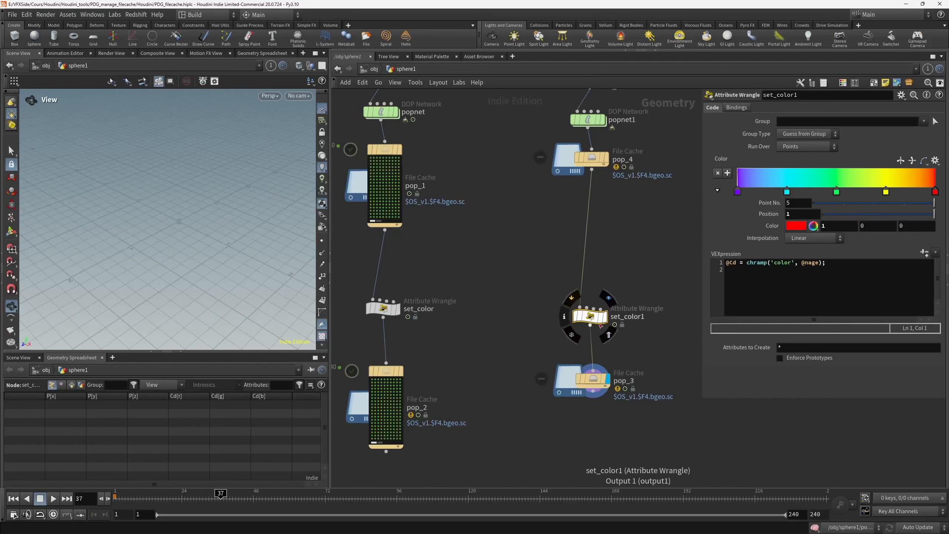
{"action": "mouse_move", "coordinate": [609, 388]}
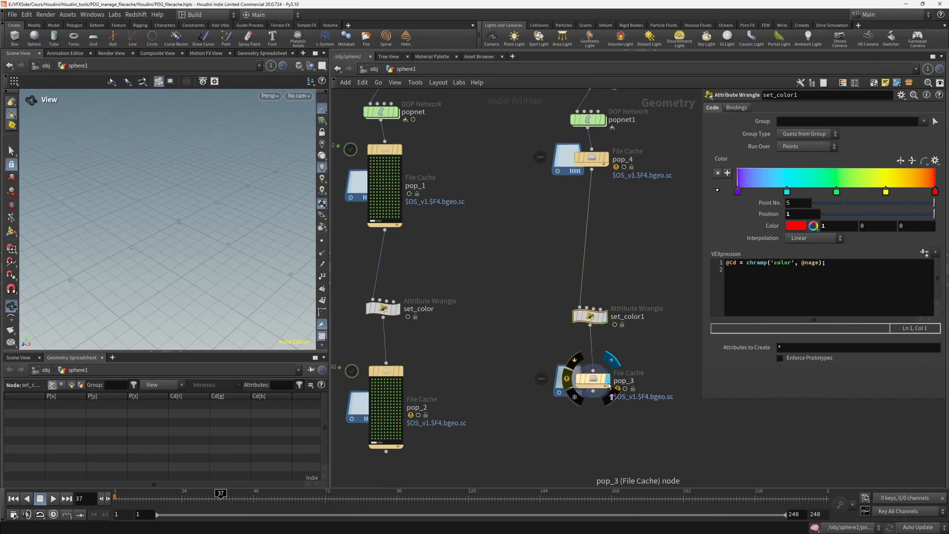
{"action": "left_click", "coordinate": [602, 380]}
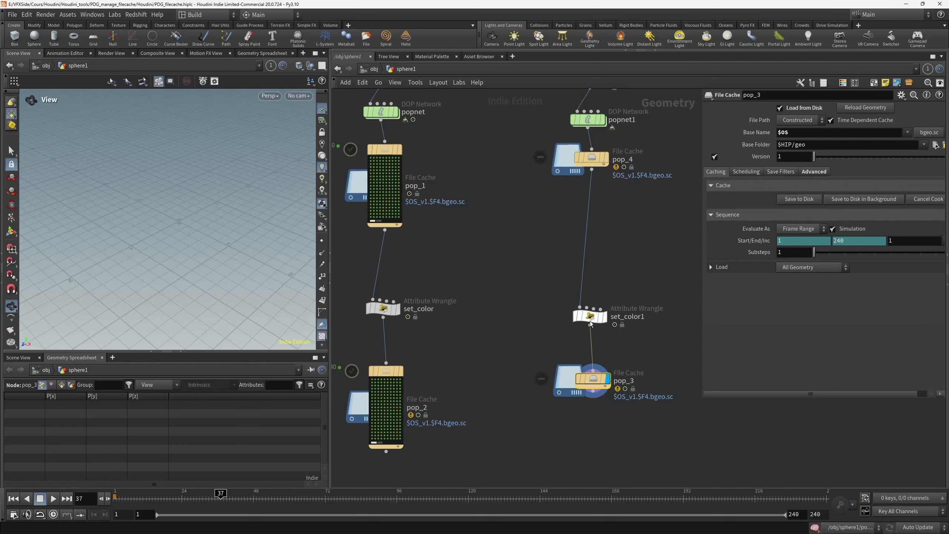
{"action": "left_click", "coordinate": [600, 317]}
{"action": "left_click", "coordinate": [606, 320]}
{"action": "middle_click_drag", "start_coordinate": [638, 205], "coordinate": [627, 312]}
{"action": "left_click", "coordinate": [580, 270]}
{"action": "middle_click_drag", "start_coordinate": [582, 189], "coordinate": [583, 233]}
{"action": "left_click", "coordinate": [583, 232]}
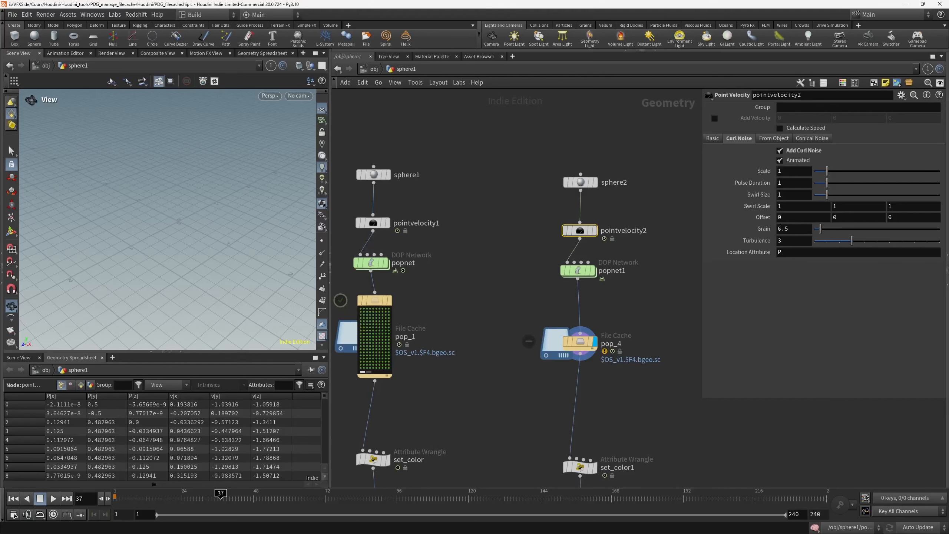
{"action": "mouse_move", "coordinate": [764, 219]}
{"action": "middle_mouse_down"}
{"action": "mouse_move", "coordinate": [763, 187]}
{"action": "mouse_move", "coordinate": [782, 187]}
{"action": "mouse_move", "coordinate": [752, 216]}
{"action": "middle_mouse_up"}
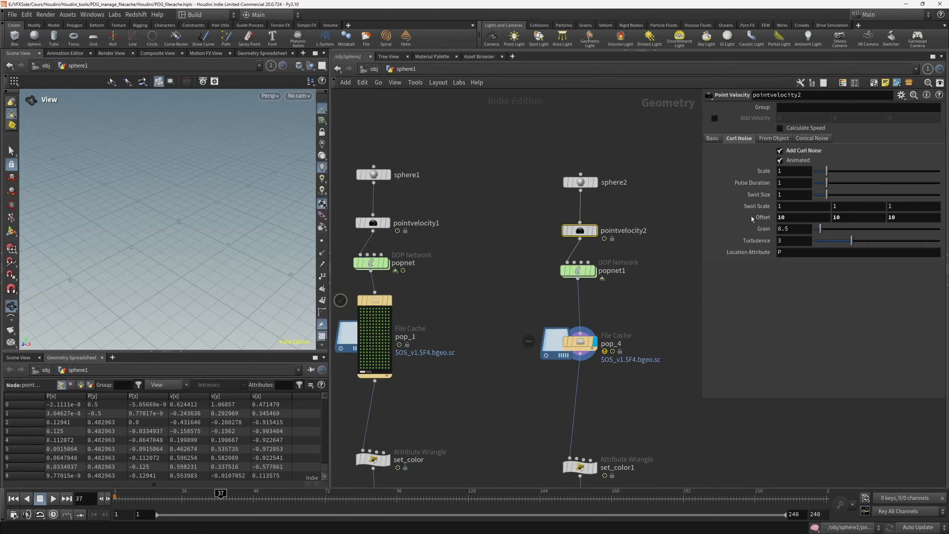
Set the birth seed of popnet1's source_first_input to 1 and return to the sphere1 network.
{"action": "double_click", "coordinate": [580, 270]}
{"action": "middle_click_drag", "start_coordinate": [651, 280], "coordinate": [542, 318]}
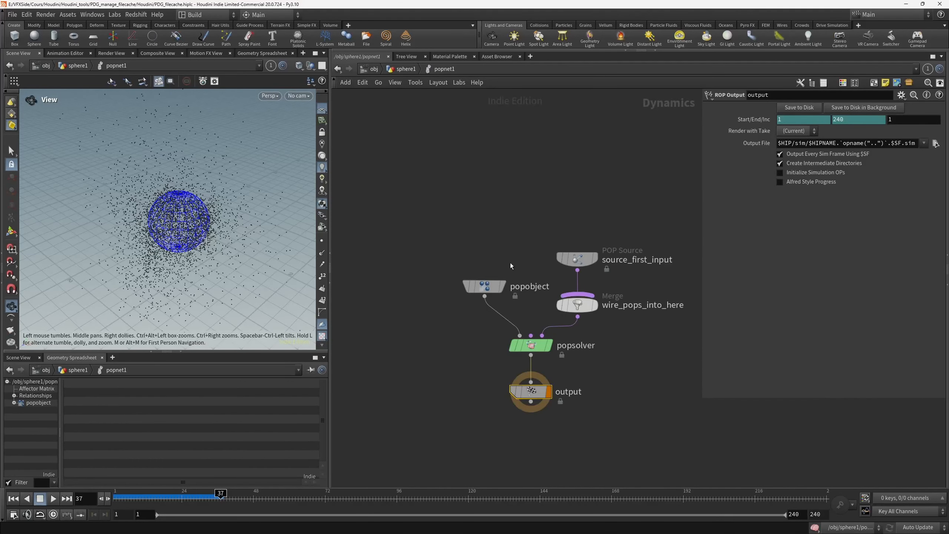
{"action": "left_click", "coordinate": [579, 259]}
{"action": "middle_click_drag", "start_coordinate": [614, 160], "coordinate": [580, 180]}
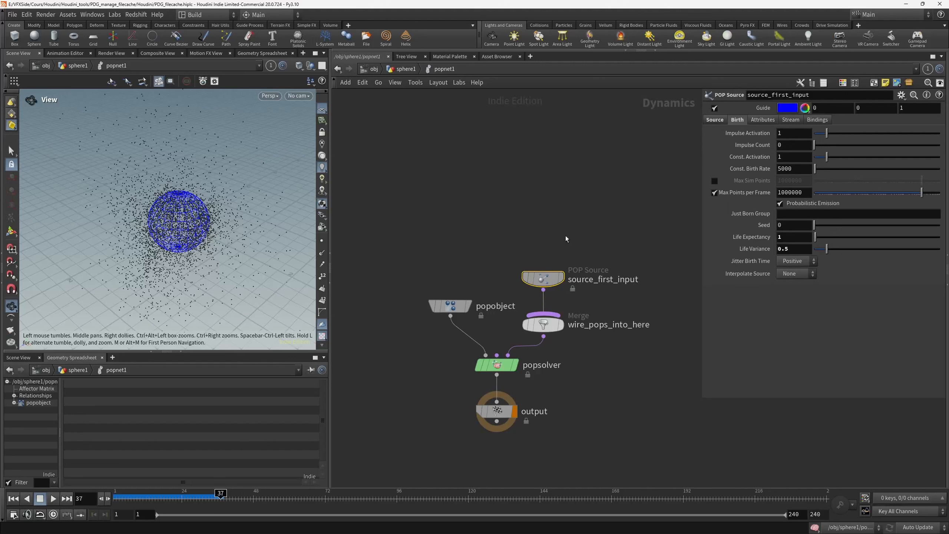
{"action": "left_click_drag", "start_coordinate": [814, 224], "coordinate": [833, 226]}
{"action": "double_click", "coordinate": [803, 226]}
{"action": "type", "text": "1"}
{"action": "key", "text": "Return"}
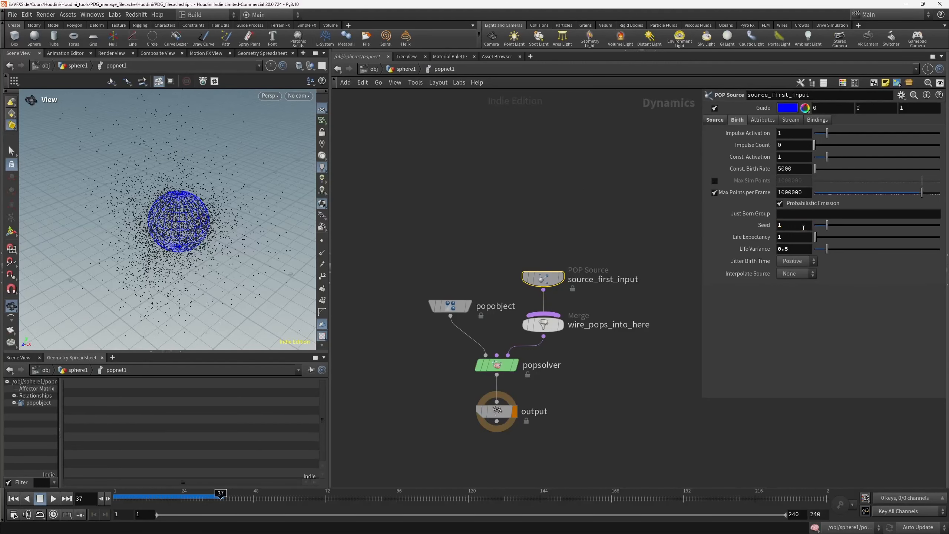
{"action": "left_click", "coordinate": [406, 69]}
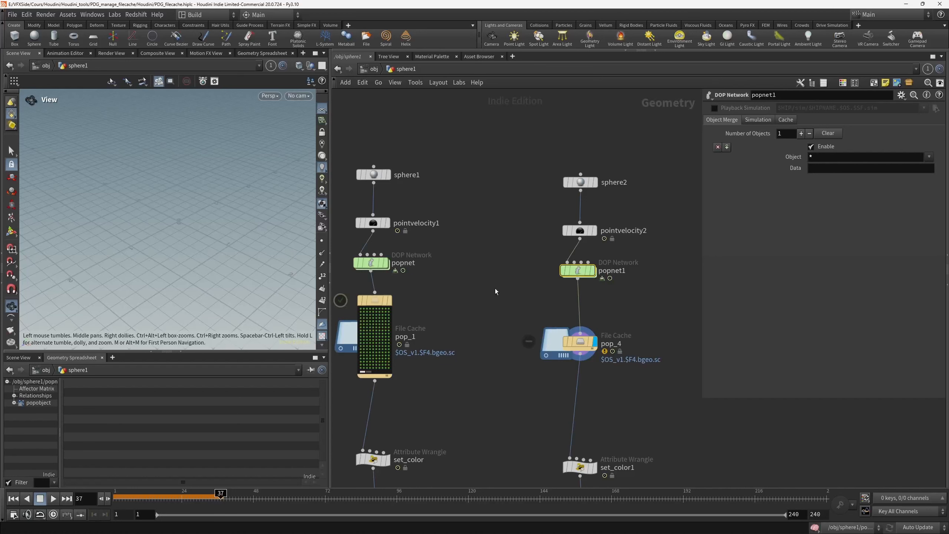
Go back to frame 1 and save the pop_4 cache to disk in the background.
{"action": "middle_click_drag", "start_coordinate": [549, 382], "coordinate": [550, 309]}
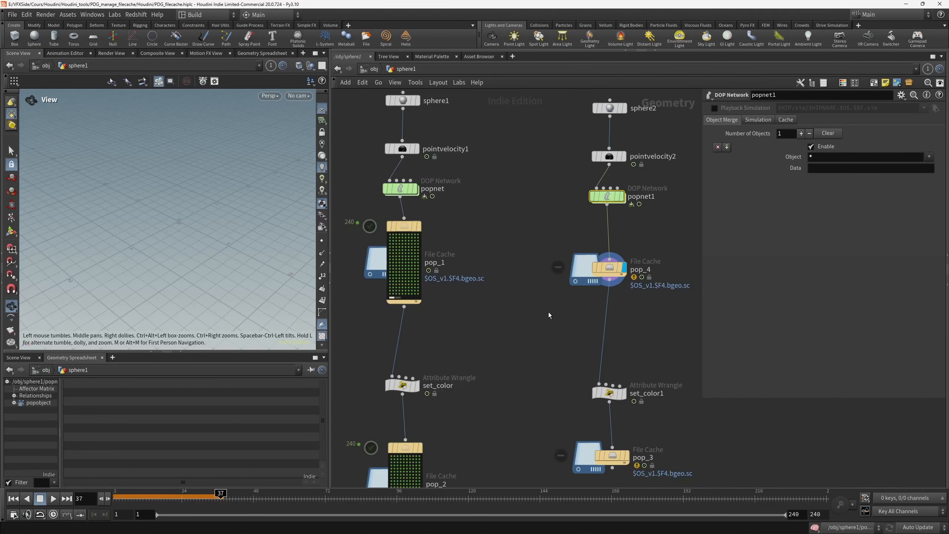
{"action": "left_click", "coordinate": [13, 499]}
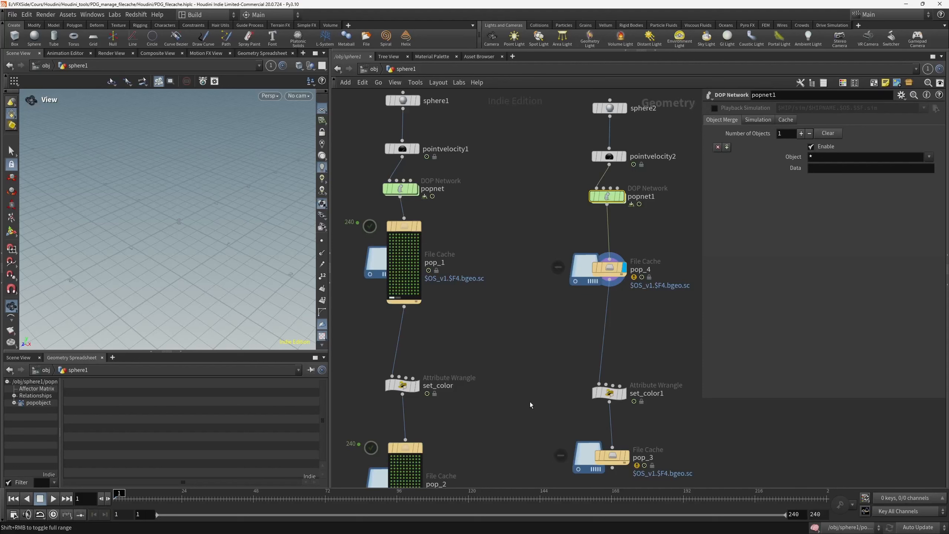
{"action": "middle_click_drag", "start_coordinate": [530, 402], "coordinate": [529, 375]}
{"action": "left_click", "coordinate": [617, 242]}
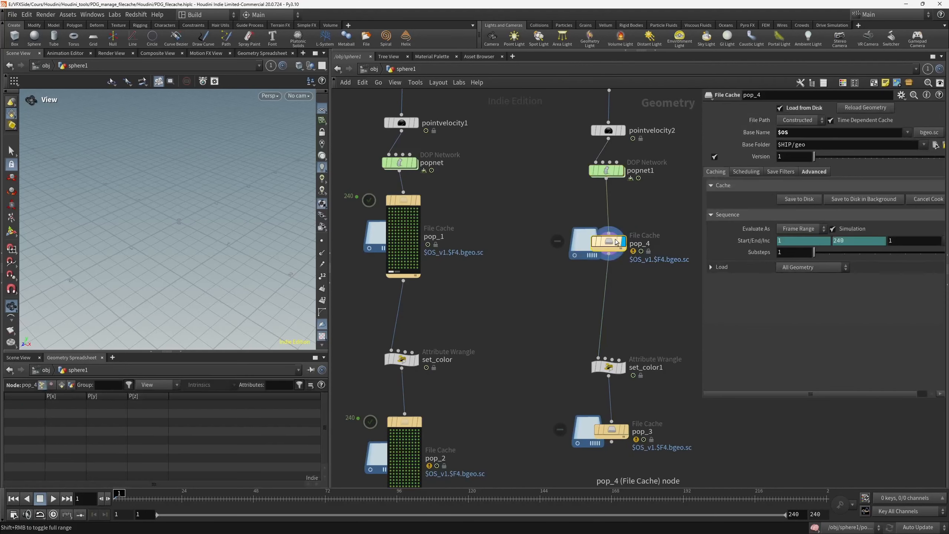
{"action": "left_click", "coordinate": [863, 200]}
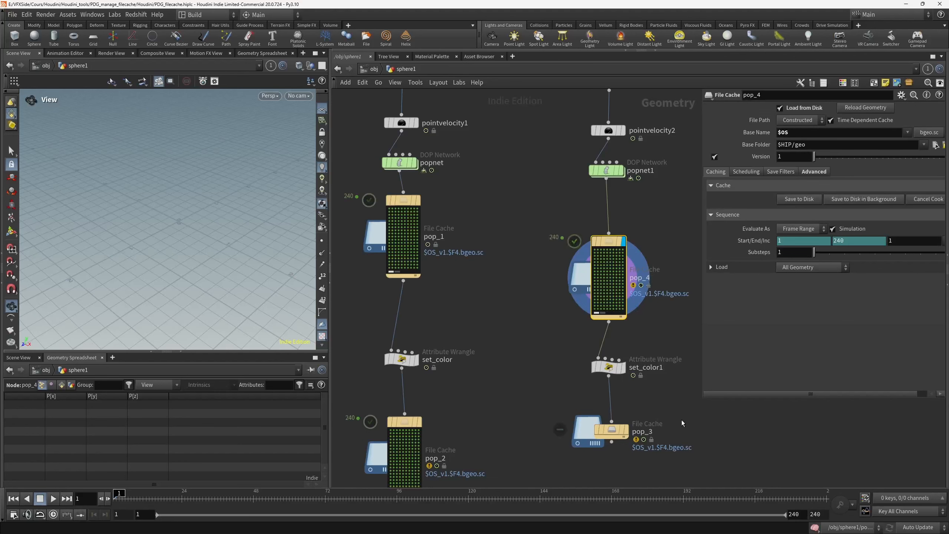
Compare the particles of set_color1 and set_color by displaying each in turn at frames 37 and 17.
{"action": "middle_click_drag", "start_coordinate": [682, 422], "coordinate": [677, 395]}
{"action": "left_click", "coordinate": [622, 323]}
{"action": "mouse_move", "coordinate": [204, 501]}
{"action": "left_mouse_down"}
{"action": "mouse_move", "coordinate": [129, 497]}
{"action": "mouse_move", "coordinate": [236, 497]}
{"action": "mouse_move", "coordinate": [209, 497]}
{"action": "mouse_move", "coordinate": [220, 497]}
{"action": "left_mouse_up"}
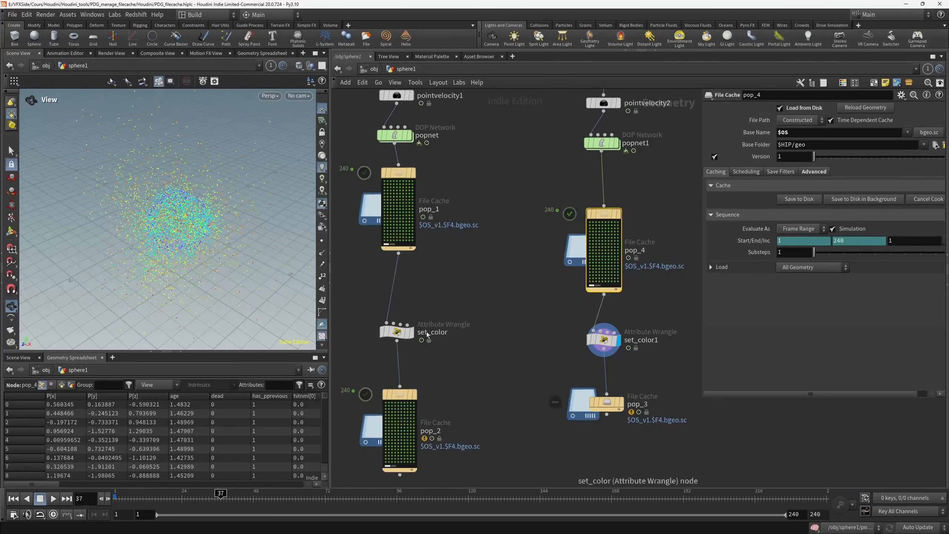
{"action": "left_click", "coordinate": [413, 336]}
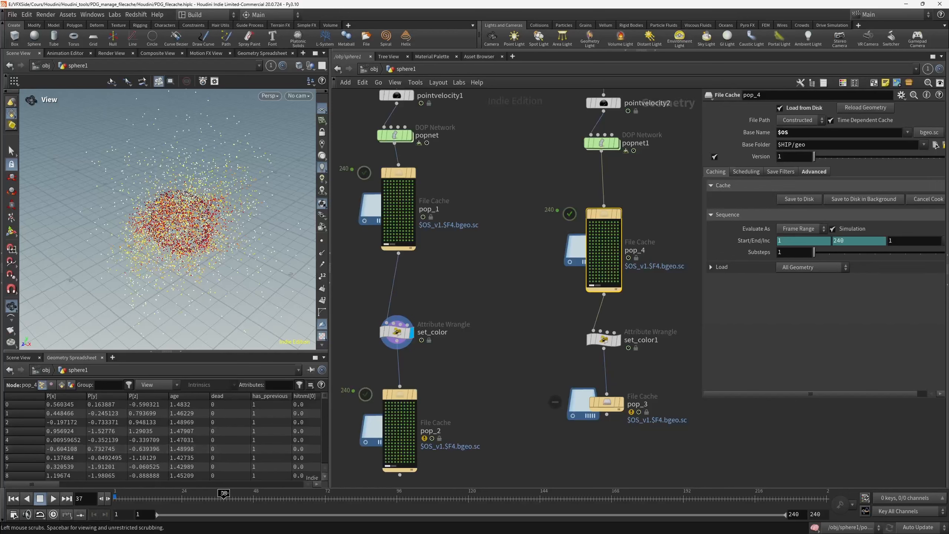
{"action": "left_click_drag", "start_coordinate": [220, 497], "coordinate": [161, 497]}
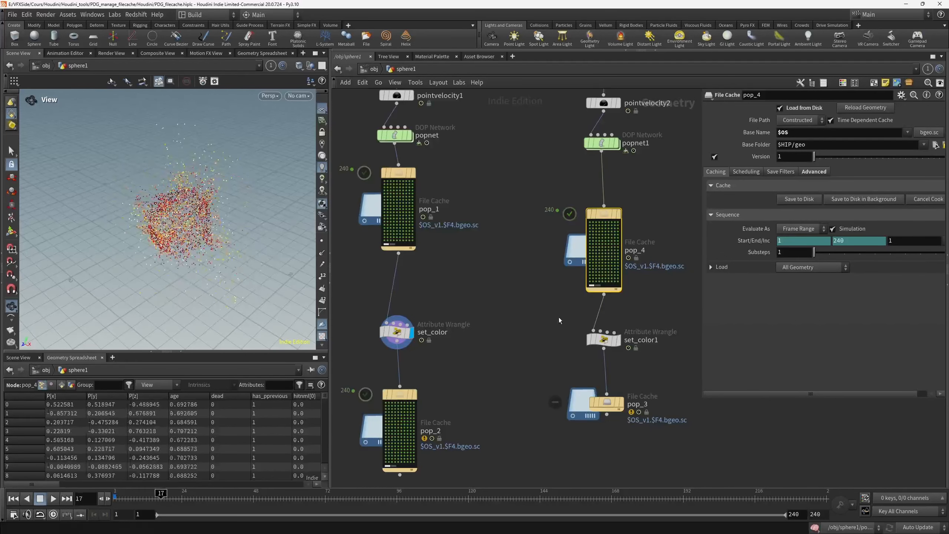
{"action": "left_click", "coordinate": [617, 340]}
Detach the pop_3 File Cache from set_color1 and place it below and between the two chains.
{"action": "middle_click_drag", "start_coordinate": [542, 374], "coordinate": [556, 294]}
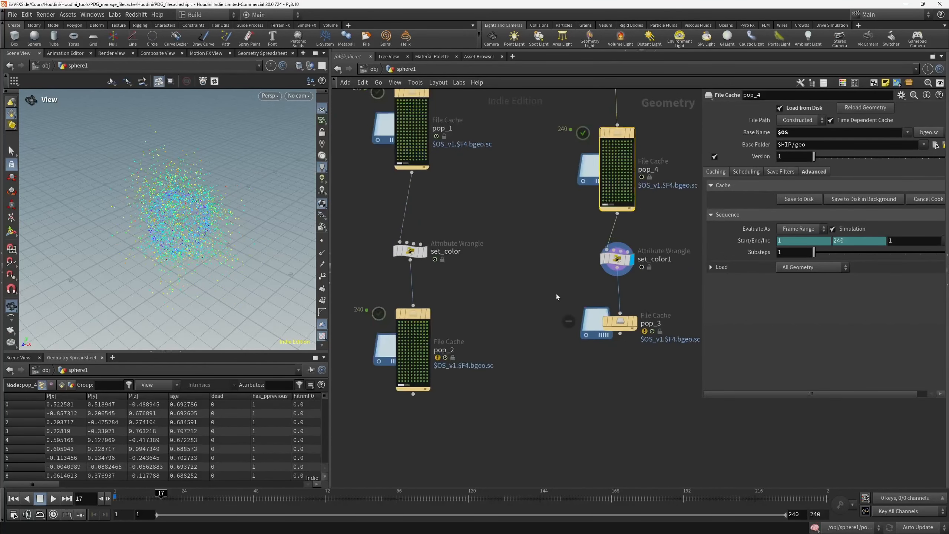
{"action": "scroll", "coordinate": [556, 293], "scroll_direction": "down", "scroll_amount": 2}
{"action": "left_click_drag", "start_coordinate": [608, 319], "coordinate": [531, 450]}
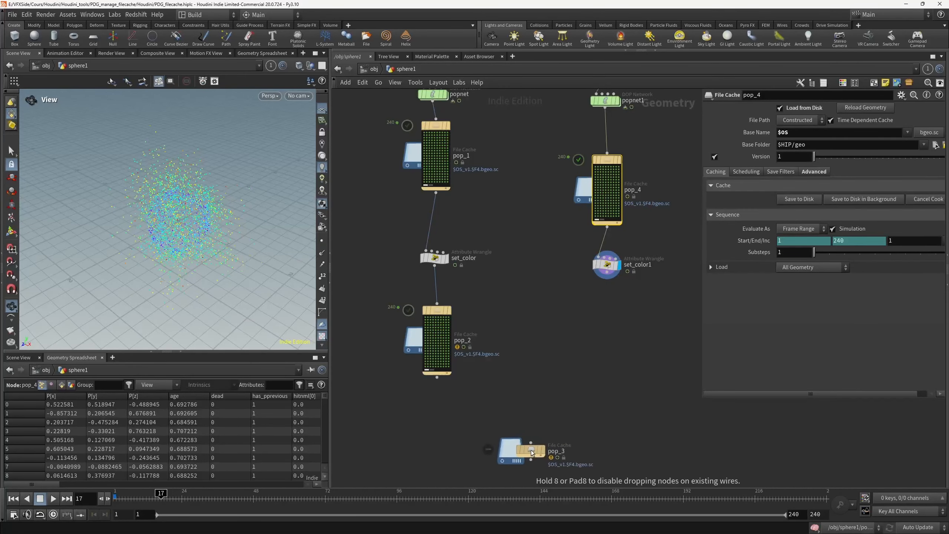
Add a Merge node below pop_2, connect pop_2 and set_color1 to it, and display the merge.
{"action": "left_click", "coordinate": [437, 377]}
{"action": "scroll", "coordinate": [477, 396], "scroll_direction": "up", "scroll_amount": 2}
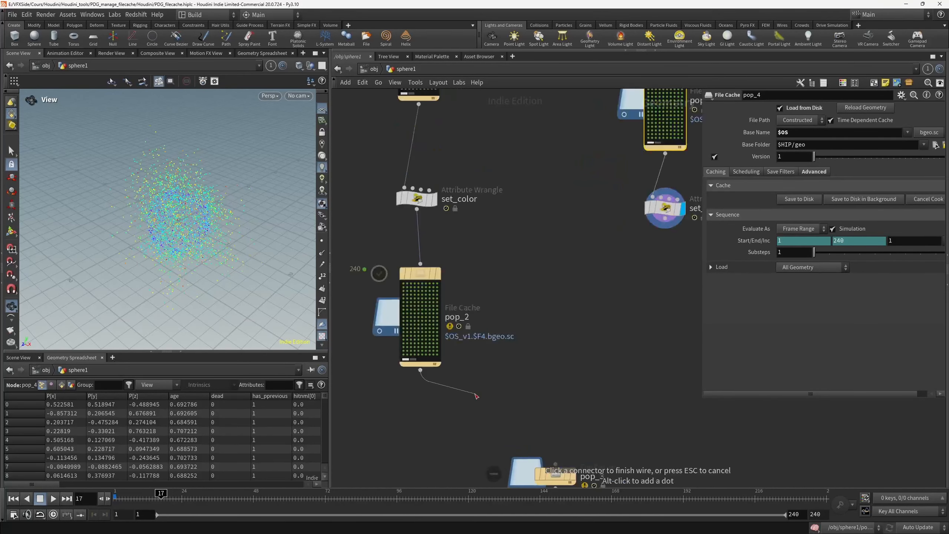
{"action": "key", "text": "Tab"}
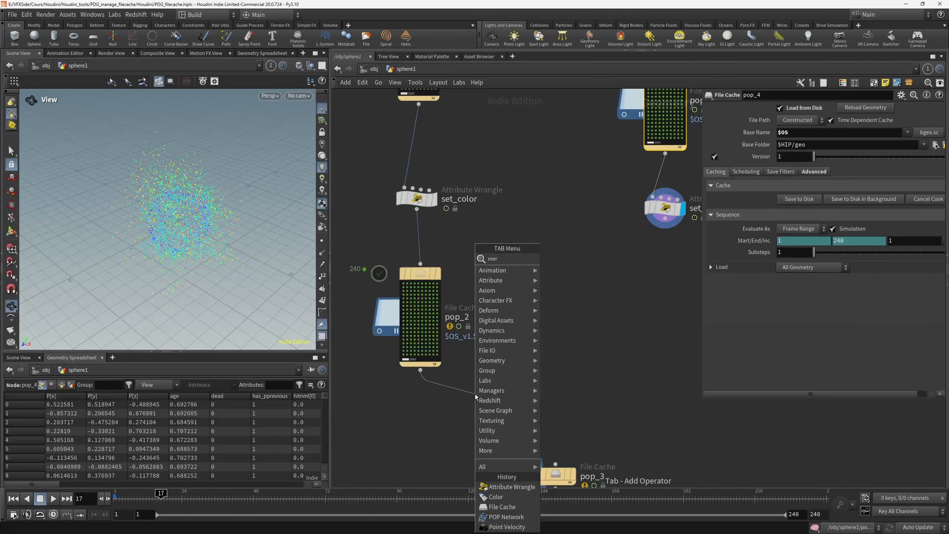
{"action": "type", "text": "merge"}
{"action": "key", "text": "Return"}
{"action": "left_click", "coordinate": [480, 390]}
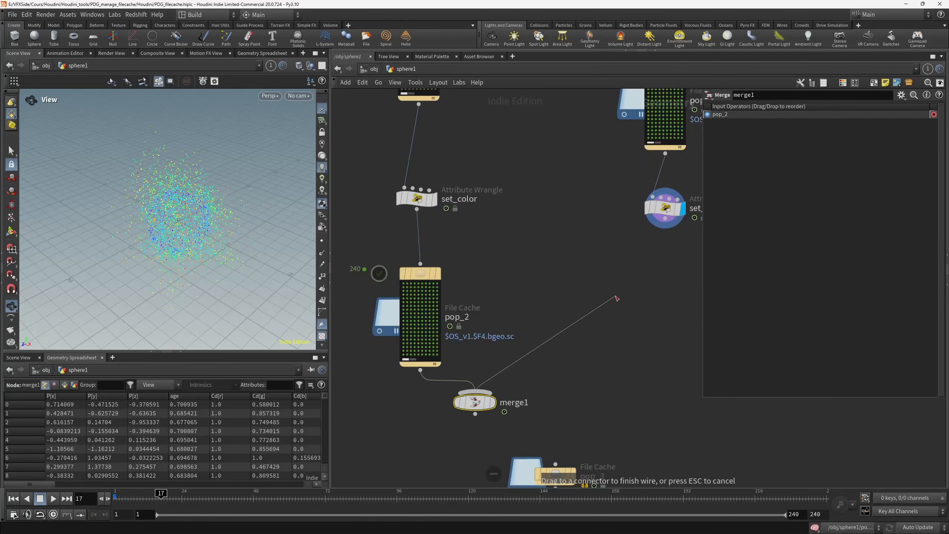
{"action": "left_click", "coordinate": [667, 232]}
{"action": "left_click", "coordinate": [492, 402]}
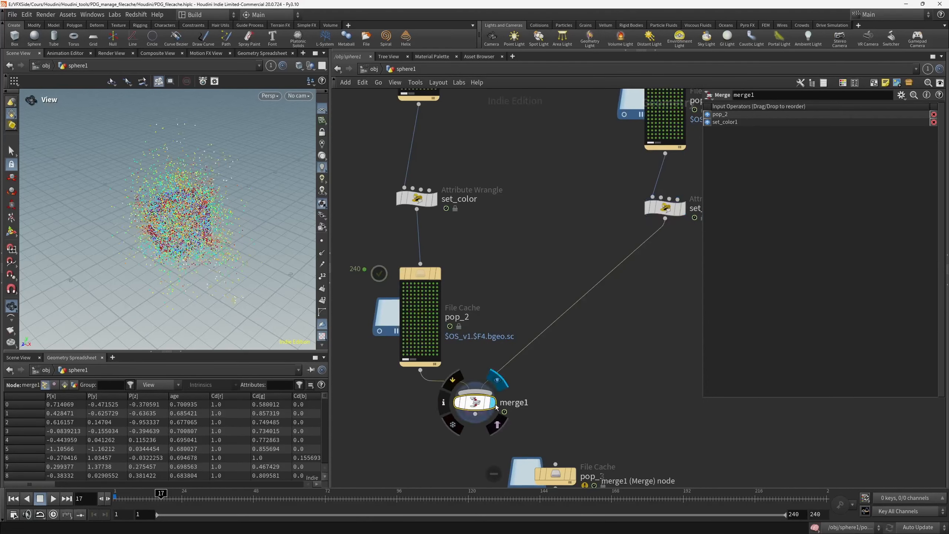
Connect the merge1 output to the pop_3 File Cache, align pop_3 beneath it, and display pop_3.
{"action": "middle_click_drag", "start_coordinate": [405, 439], "coordinate": [444, 381]}
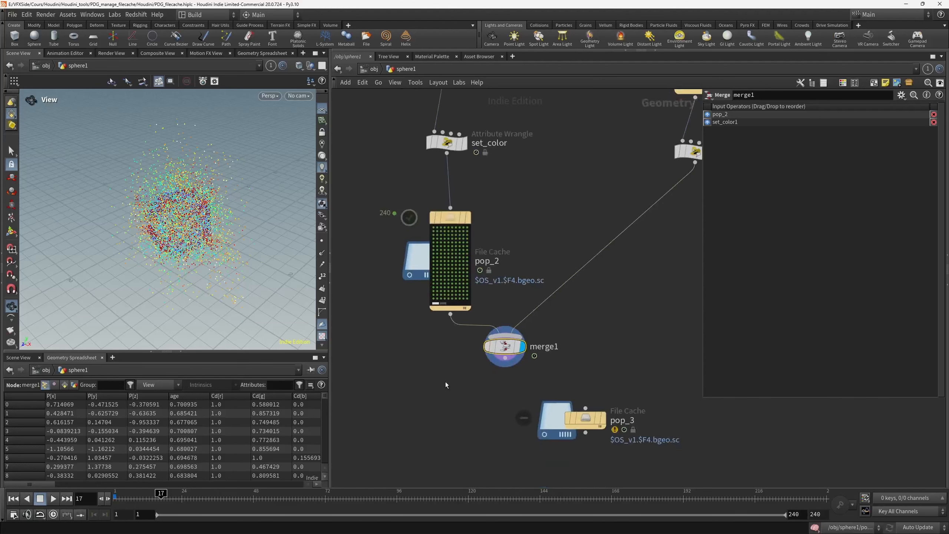
{"action": "left_click_drag", "start_coordinate": [586, 429], "coordinate": [505, 358]}
{"action": "middle_click_drag", "start_coordinate": [587, 413], "coordinate": [593, 351]}
{"action": "left_click_drag", "start_coordinate": [528, 373], "coordinate": [527, 381]}
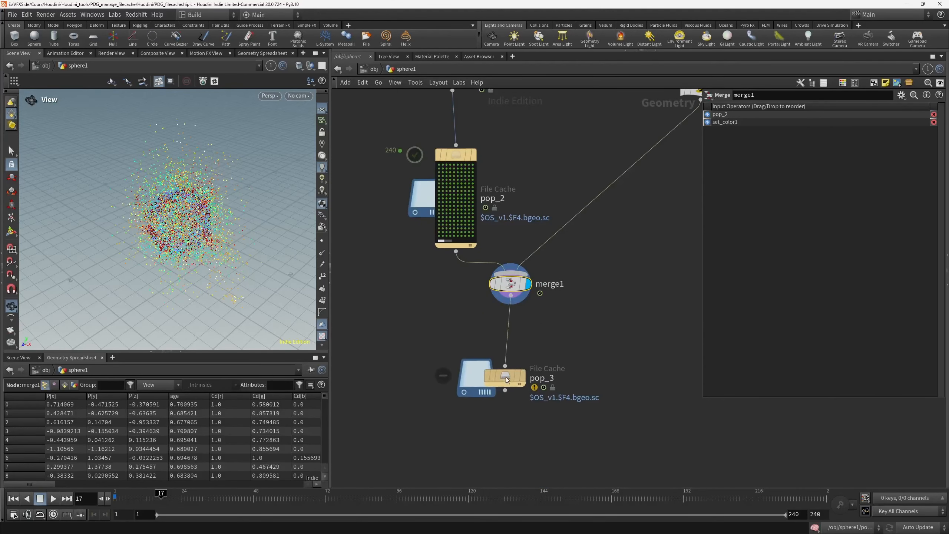
{"action": "left_click", "coordinate": [527, 381]}
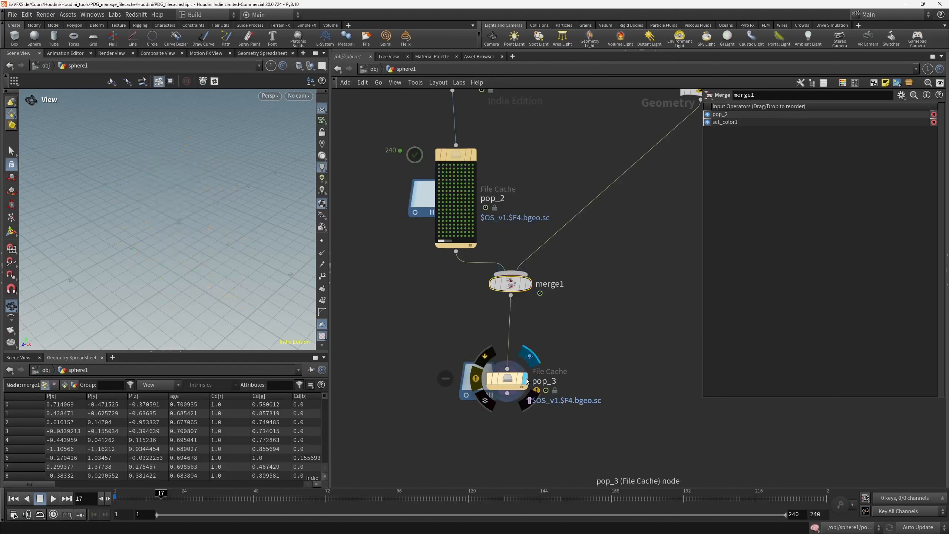
Rename the pop_3 File Cache as pop_final.
{"action": "double_click", "coordinate": [547, 380]}
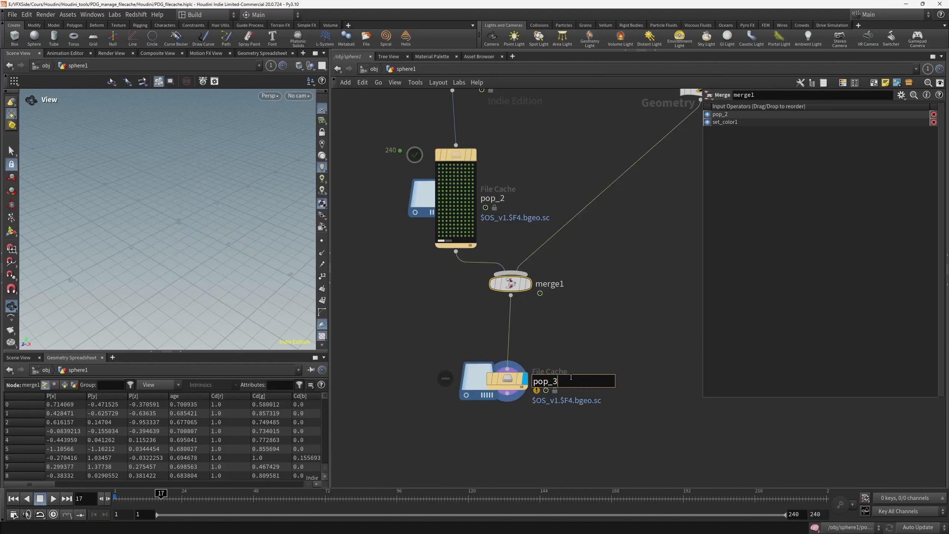
{"action": "key", "text": "BackSpace"}
{"action": "type", "text": "final"}
{"action": "key", "text": "Return"}
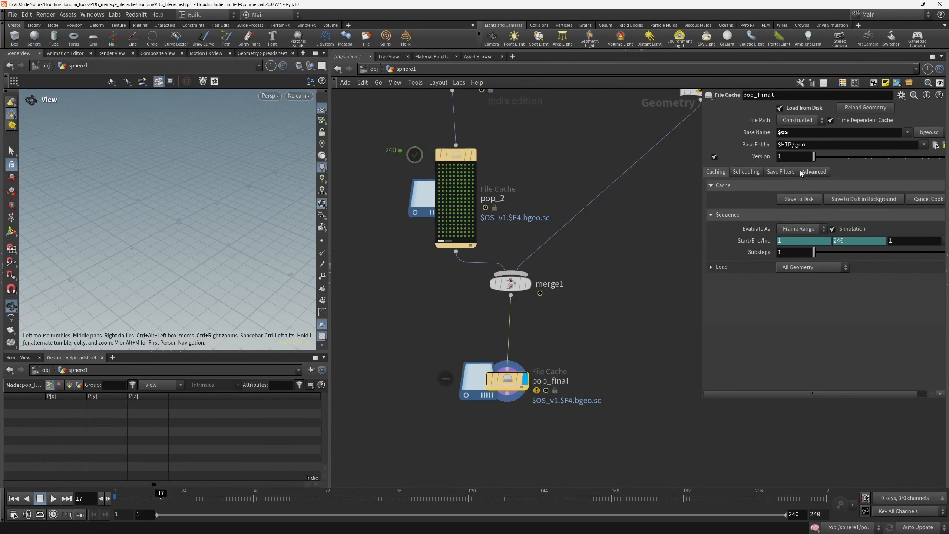
Save the pop_final cache to disk in the background.
{"action": "left_click", "coordinate": [811, 172]}
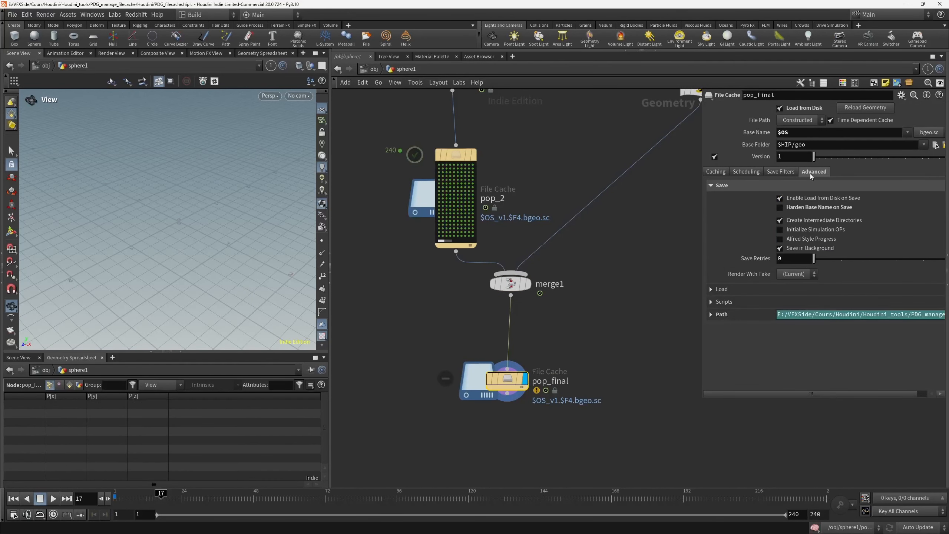
{"action": "left_click", "coordinate": [715, 172]}
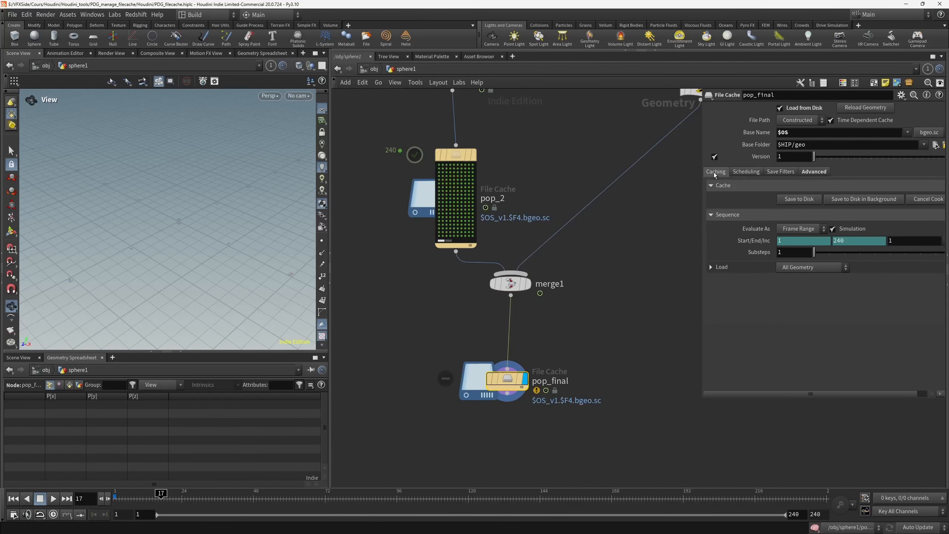
{"action": "left_click", "coordinate": [848, 199]}
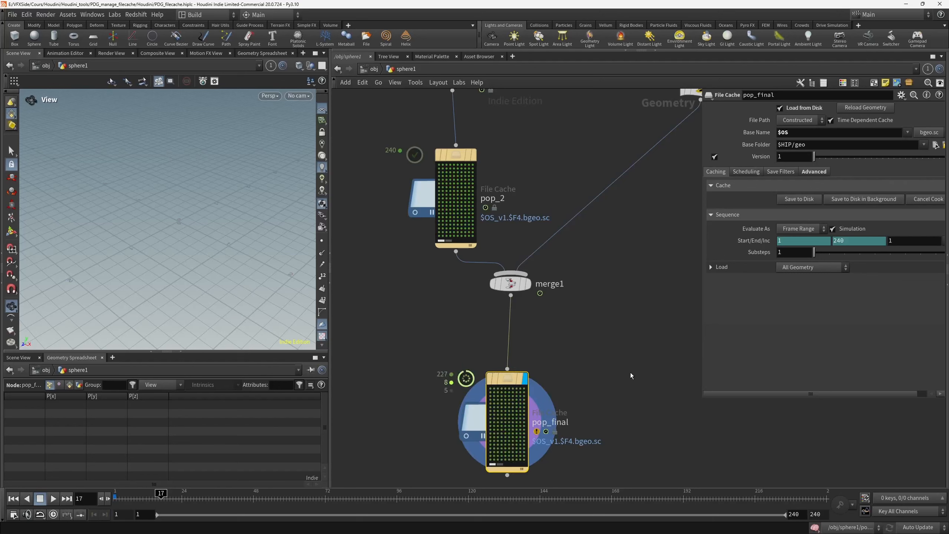
Add a Null node directly below pop_final, connected to the cache's output.
{"action": "scroll", "coordinate": [633, 388], "scroll_direction": "up", "scroll_amount": 2}
{"action": "scroll", "coordinate": [632, 388], "scroll_direction": "down", "scroll_amount": 5}
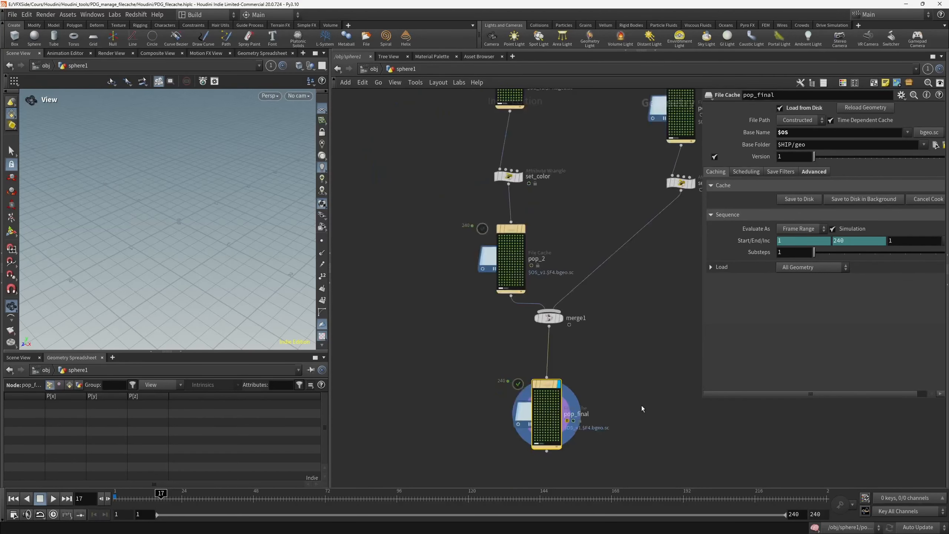
{"action": "key", "text": "Tab"}
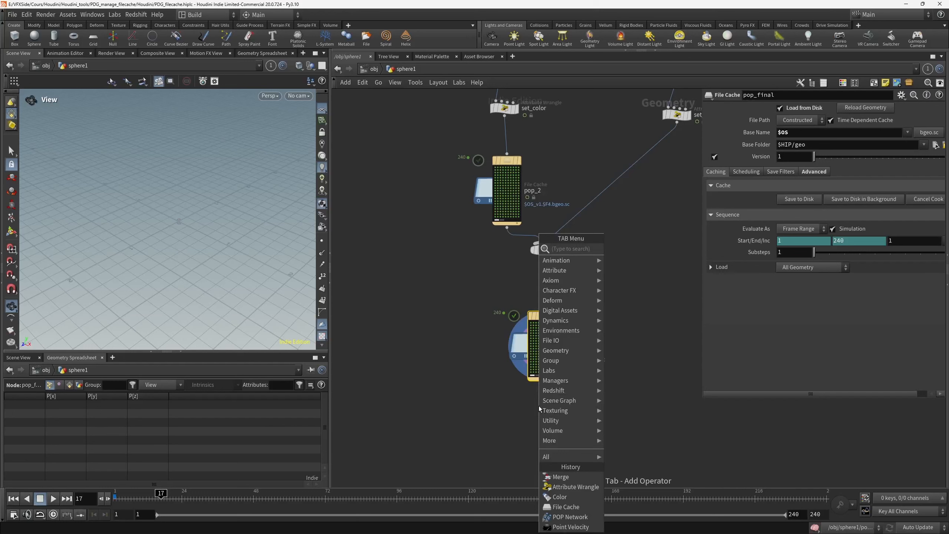
{"action": "type", "text": "null"}
{"action": "key", "text": "Return"}
{"action": "left_click", "coordinate": [538, 406]}
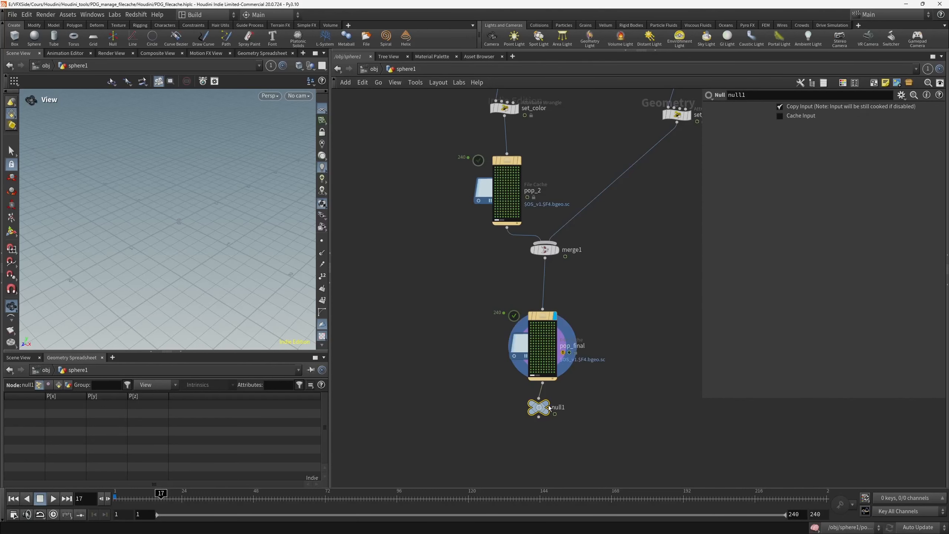
Rename the null as OUT and display its result at frame 41.
{"action": "double_click", "coordinate": [549, 408]}
{"action": "type", "text": "O"}
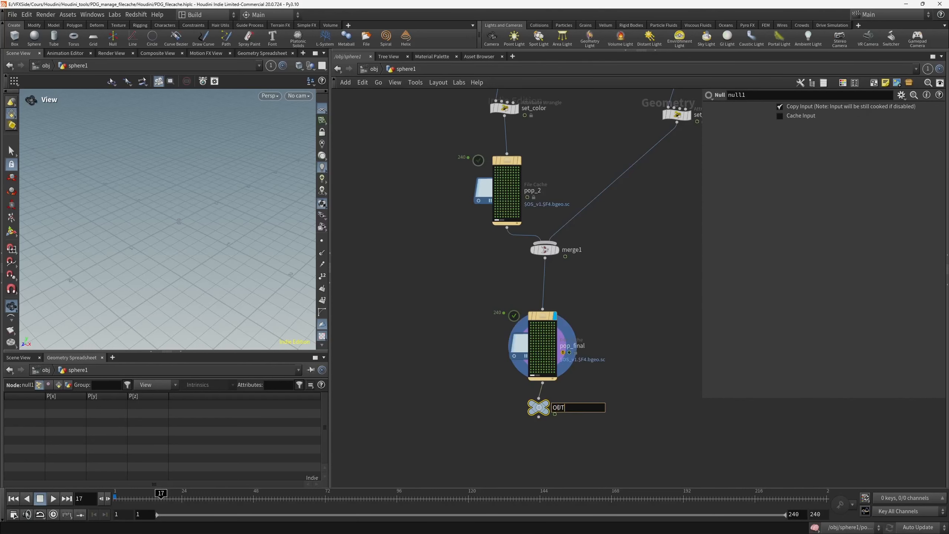
{"action": "type", "text": "UT"}
{"action": "key", "text": "Return"}
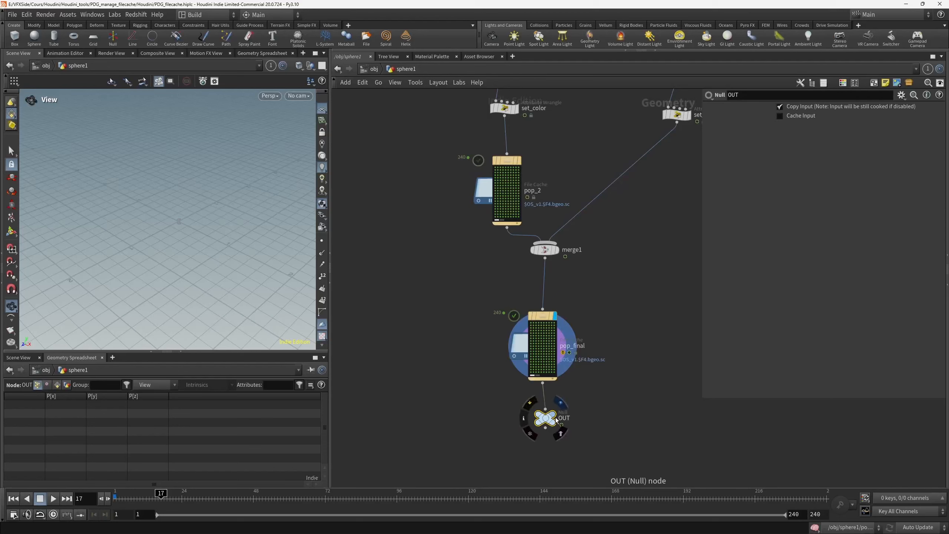
{"action": "left_click", "coordinate": [560, 403]}
{"action": "left_click_drag", "start_coordinate": [163, 498], "coordinate": [233, 499]}
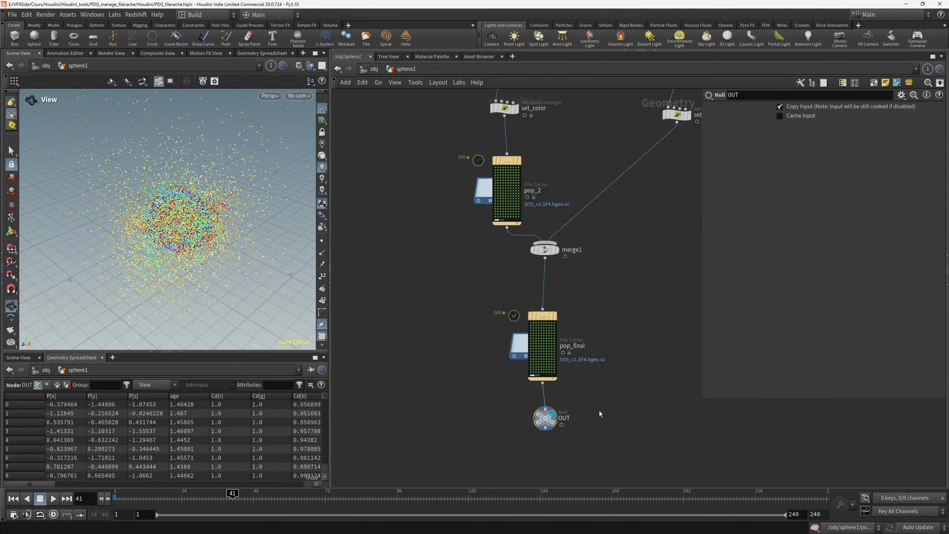
Lay out the sphere1-to-pop_2 chain and the sphere2-to-set_color1 chain with even, compact node spacing.
{"action": "scroll", "coordinate": [599, 411], "scroll_direction": "down", "scroll_amount": 5}
{"action": "middle_click_drag", "start_coordinate": [618, 398], "coordinate": [550, 405]}
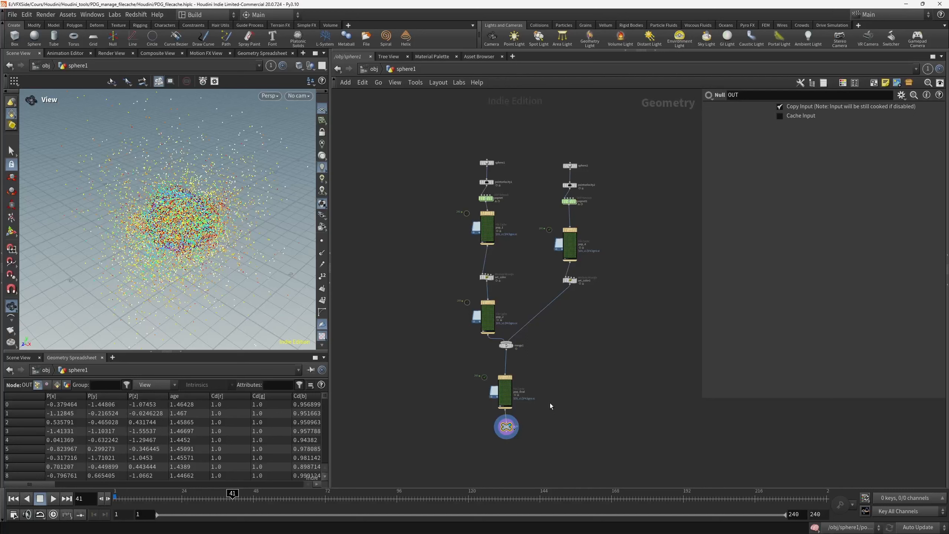
{"action": "left_click_drag", "start_coordinate": [424, 125], "coordinate": [508, 330]}
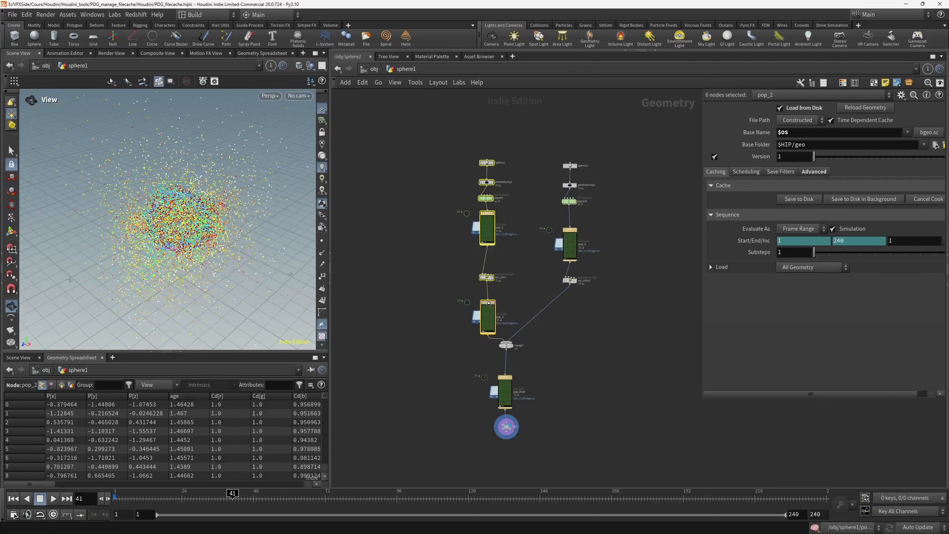
{"action": "key", "text": "l"}
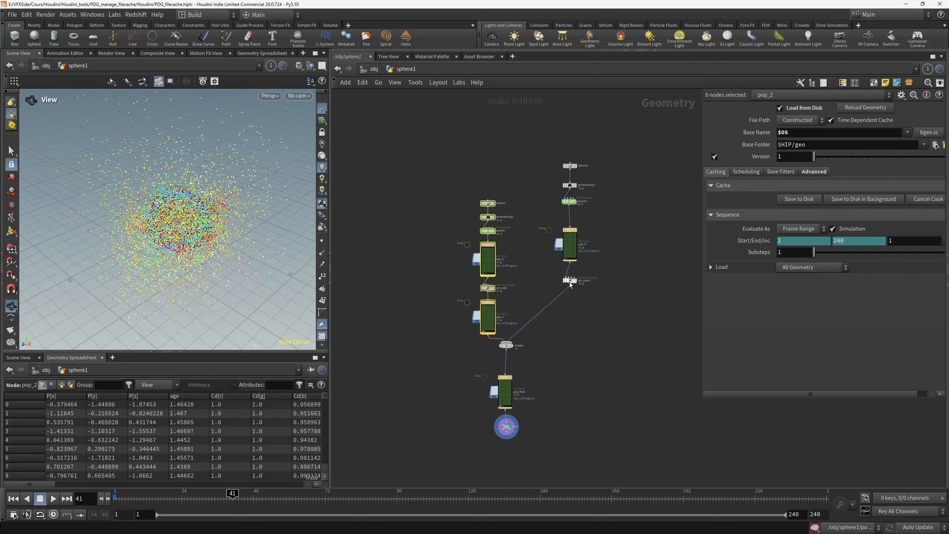
{"action": "mouse_move", "coordinate": [571, 281]}
{"action": "left_mouse_down"}
{"action": "mouse_move", "coordinate": [572, 318]}
{"action": "mouse_move", "coordinate": [578, 286]}
{"action": "left_mouse_up"}
{"action": "left_click_drag", "start_coordinate": [596, 317], "coordinate": [554, 134]}
{"action": "key", "text": "l"}
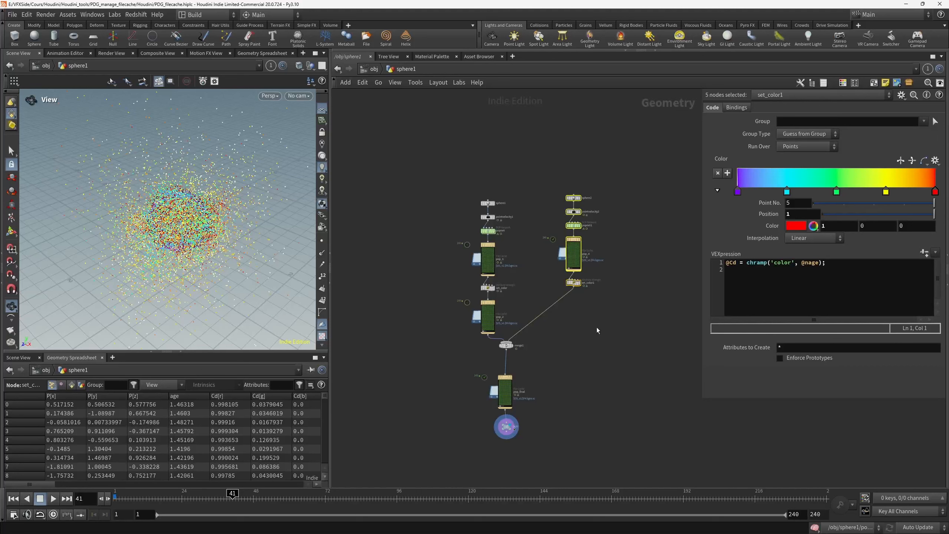
Switch the network's connection wires to the rounded, curved style.
{"action": "left_click", "coordinate": [588, 359]}
{"action": "key", "text": "shift+s"}
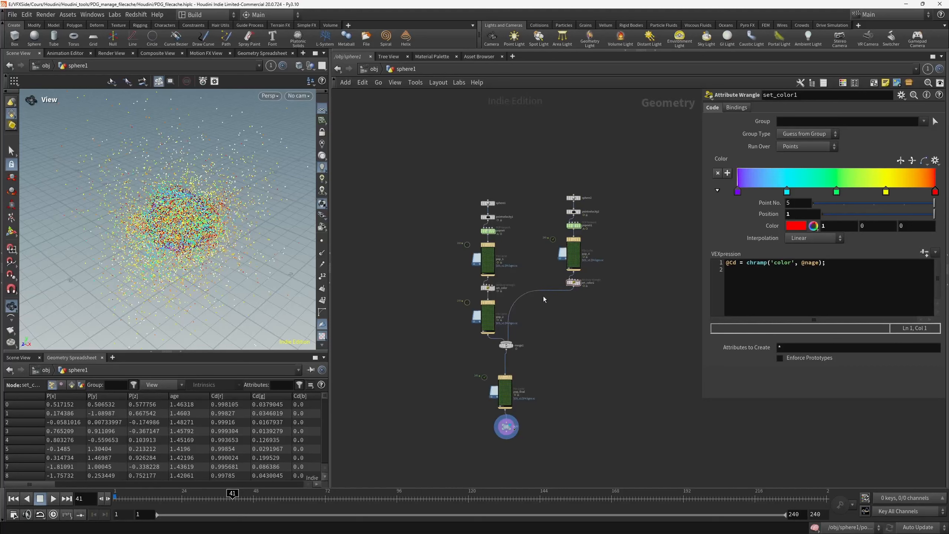
{"action": "key", "text": "shift+s"}
{"action": "key", "text": "shift+s"}
Tighten and align pop_final and OUT beneath merge1, and save the scene.
{"action": "middle_click_drag", "start_coordinate": [509, 355], "coordinate": [502, 309]}
{"action": "scroll", "coordinate": [502, 309], "scroll_direction": "up", "scroll_amount": 2}
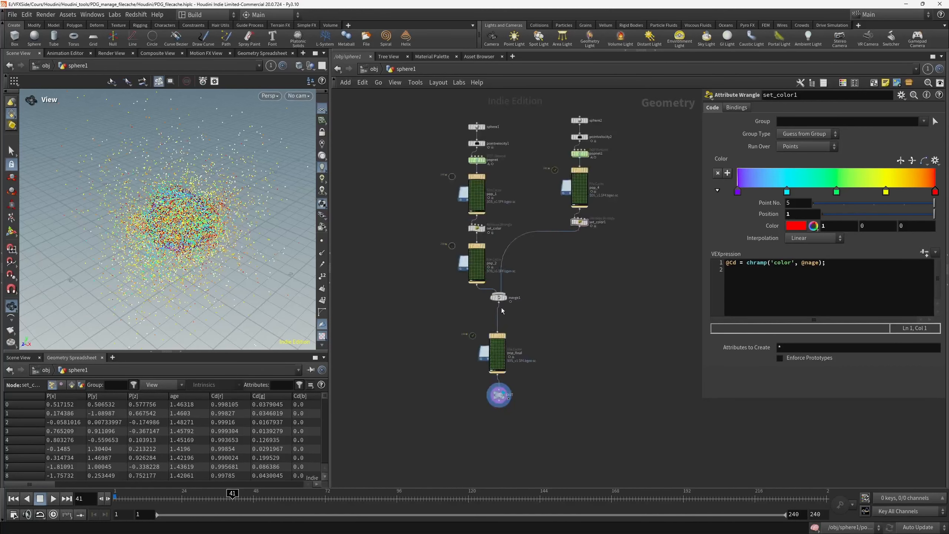
{"action": "scroll", "coordinate": [502, 311], "scroll_direction": "up", "scroll_amount": 3}
{"action": "left_click_drag", "start_coordinate": [559, 321], "coordinate": [464, 478]}
{"action": "left_click_drag", "start_coordinate": [496, 350], "coordinate": [496, 337]}
{"action": "key", "text": "ctrl+s"}
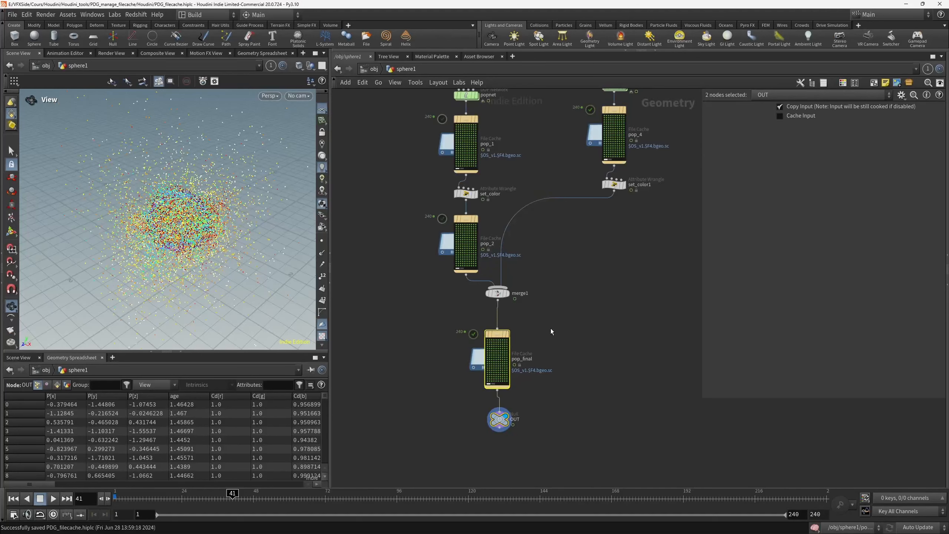
{"action": "left_click", "coordinate": [500, 419]}
{"action": "left_click_drag", "start_coordinate": [499, 420], "coordinate": [497, 423]}
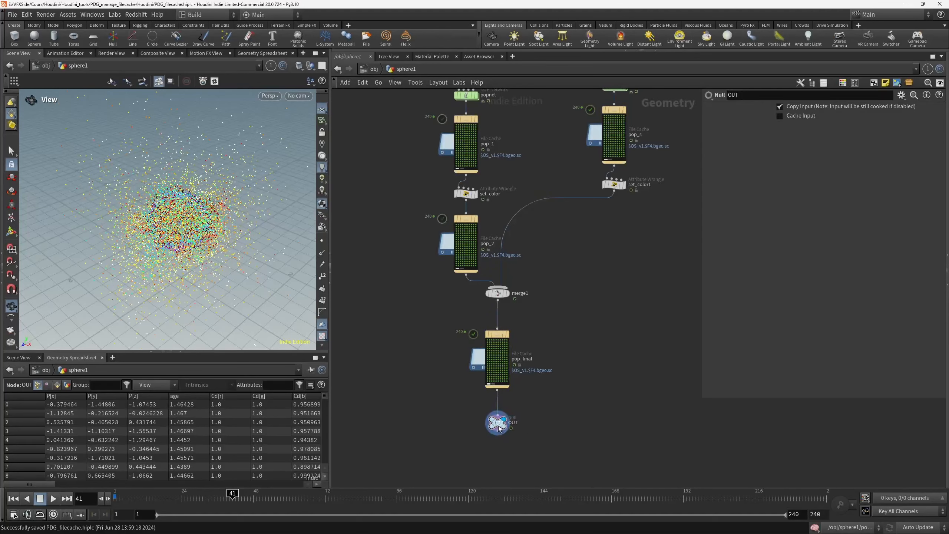
{"action": "left_click", "coordinate": [541, 396]}
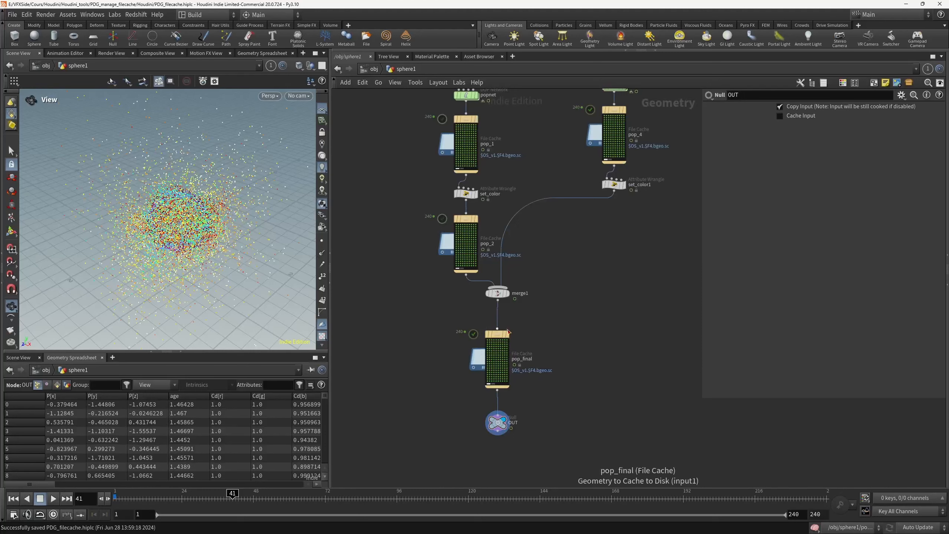
Examine the pop_1, pop_4 and pop_final File Caches and the two node chains feeding merge1.
{"action": "middle_click_drag", "start_coordinate": [565, 269], "coordinate": [558, 331]}
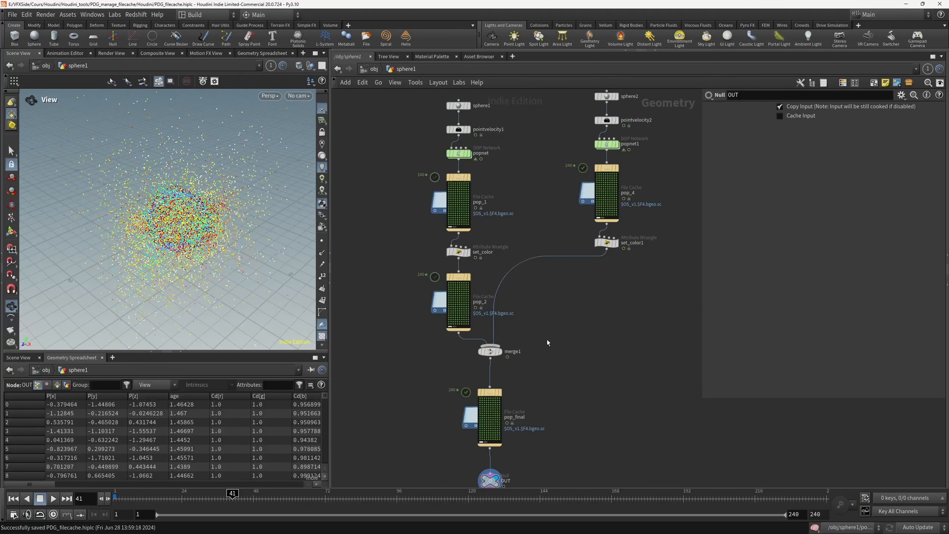
{"action": "mouse_move", "coordinate": [465, 182]}
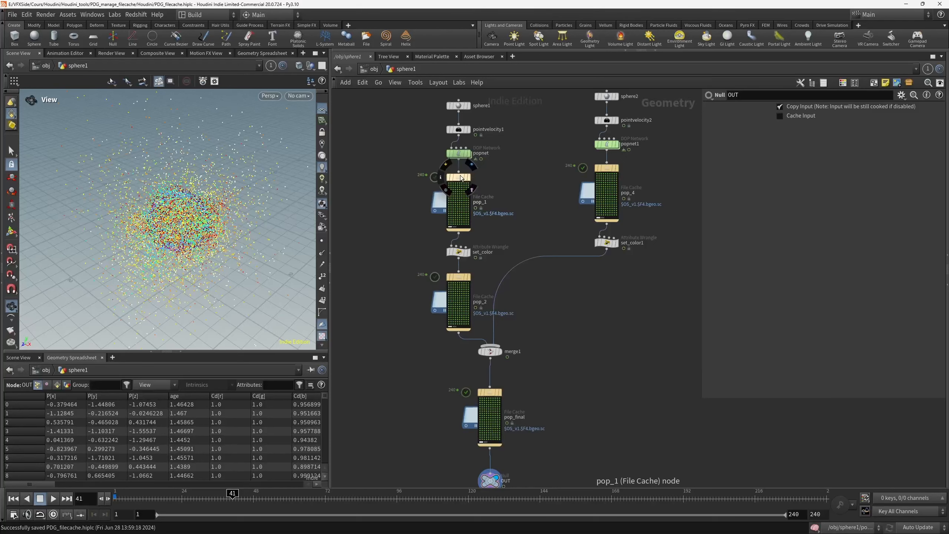
{"action": "left_click", "coordinate": [462, 179]}
{"action": "left_click", "coordinate": [607, 171]}
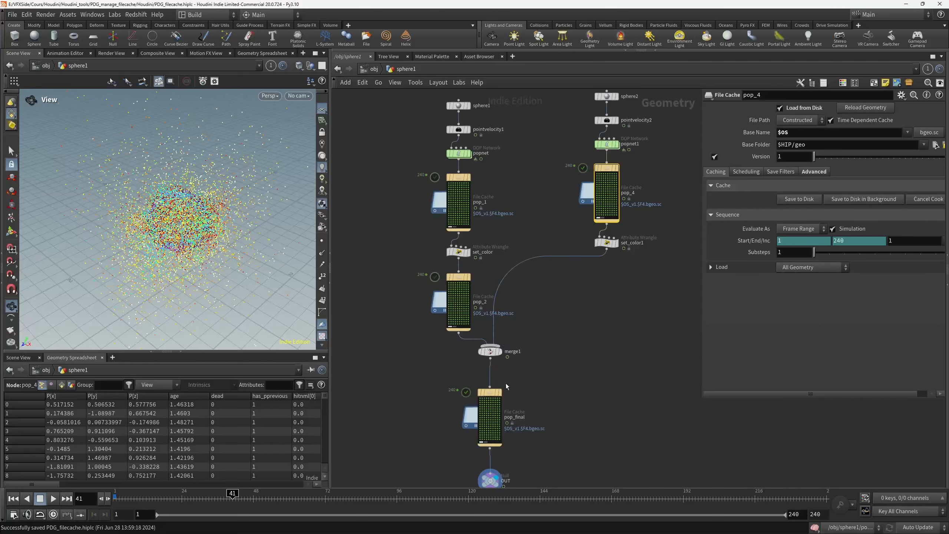
{"action": "left_click", "coordinate": [490, 392]}
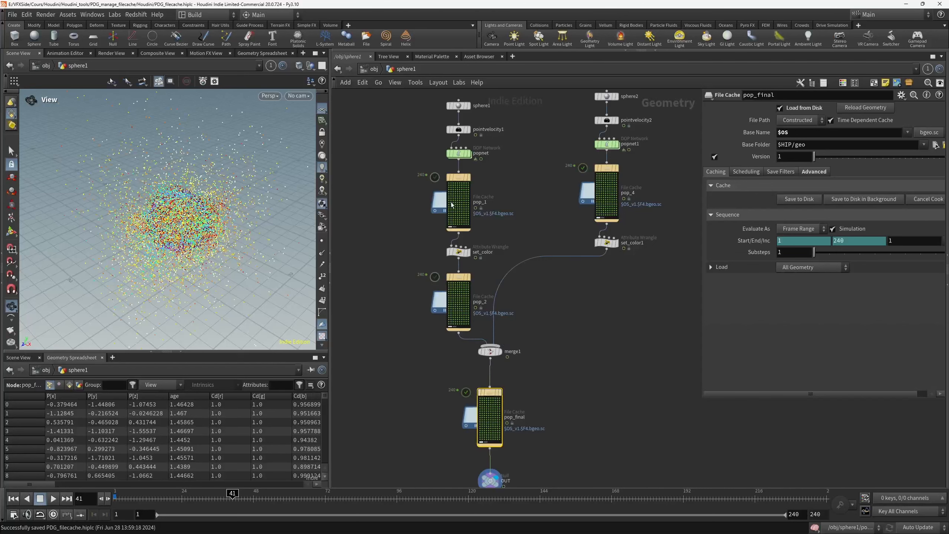
{"action": "left_click_drag", "start_coordinate": [421, 119], "coordinate": [473, 307]}
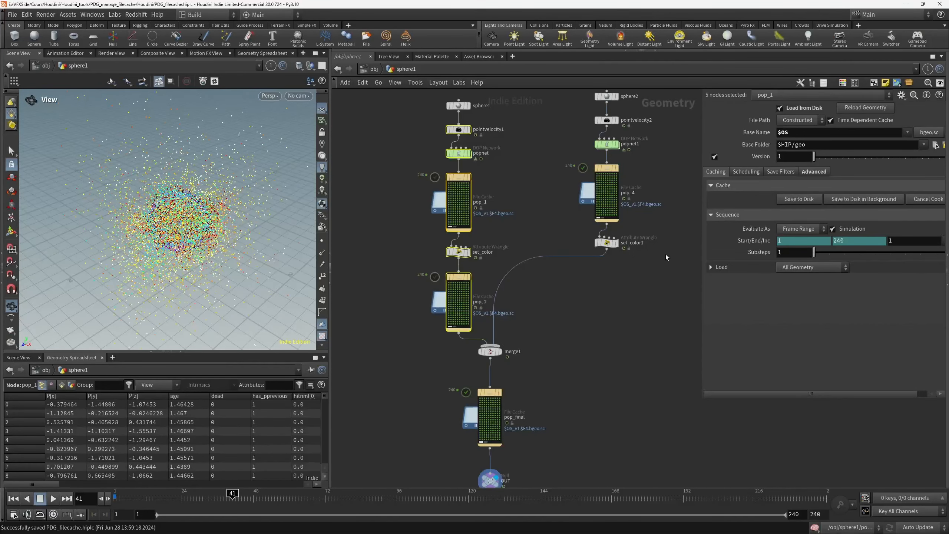
{"action": "left_click_drag", "start_coordinate": [665, 255], "coordinate": [583, 122]}
{"action": "middle_click_drag", "start_coordinate": [576, 449], "coordinate": [570, 409]}
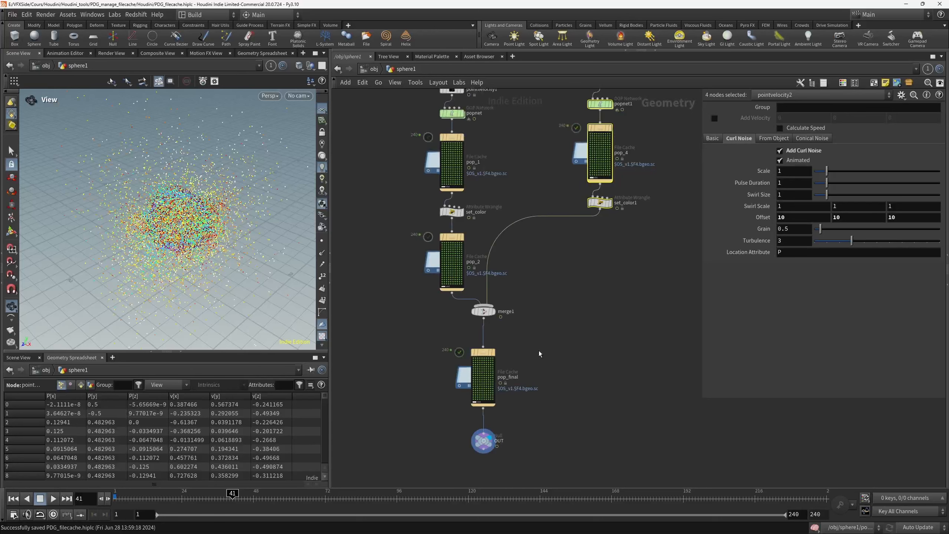
{"action": "left_click", "coordinate": [483, 377]}
{"action": "middle_click_drag", "start_coordinate": [571, 351], "coordinate": [582, 363]}
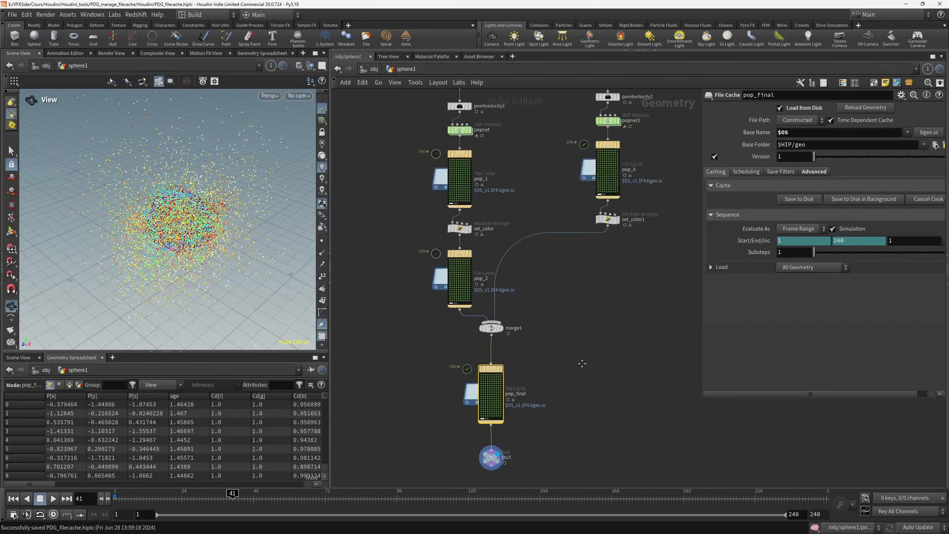
Narrow the viewport and reveal a wide second network pane beside the geometry network.
{"action": "left_click_drag", "start_coordinate": [331, 240], "coordinate": [166, 240]}
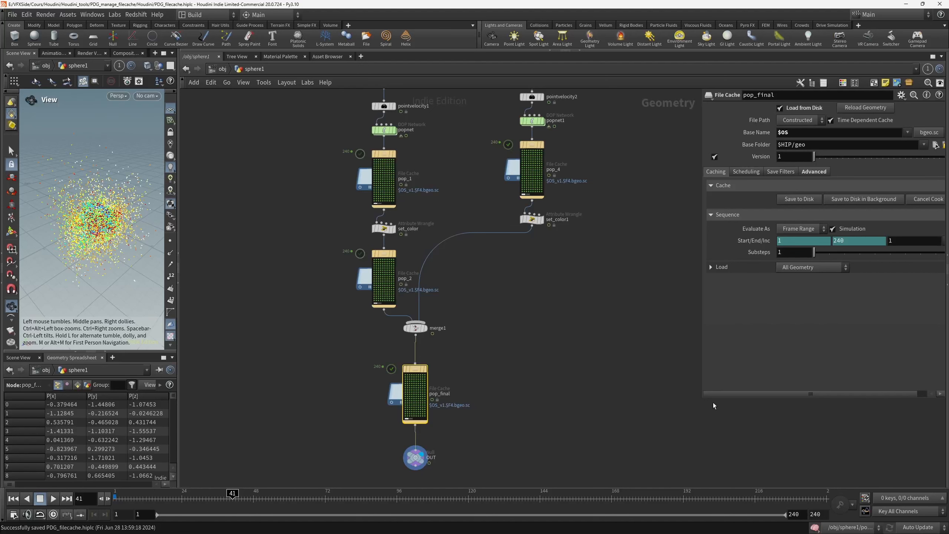
{"action": "left_click", "coordinate": [947, 284]}
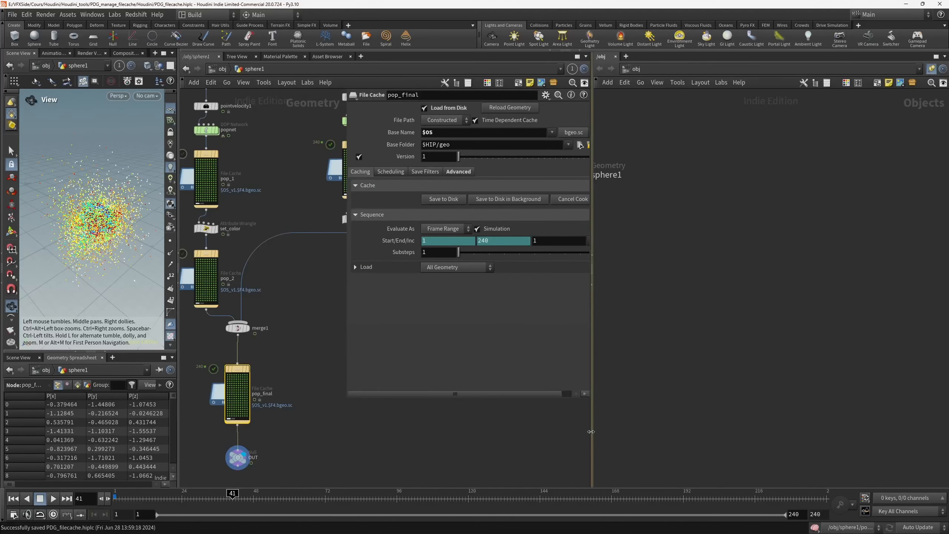
{"action": "left_click_drag", "start_coordinate": [592, 434], "coordinate": [507, 419]}
Hide the parameter overlay in the sphere1 geometry network so both chains are unobstructed.
{"action": "middle_click_drag", "start_coordinate": [360, 413], "coordinate": [397, 473]}
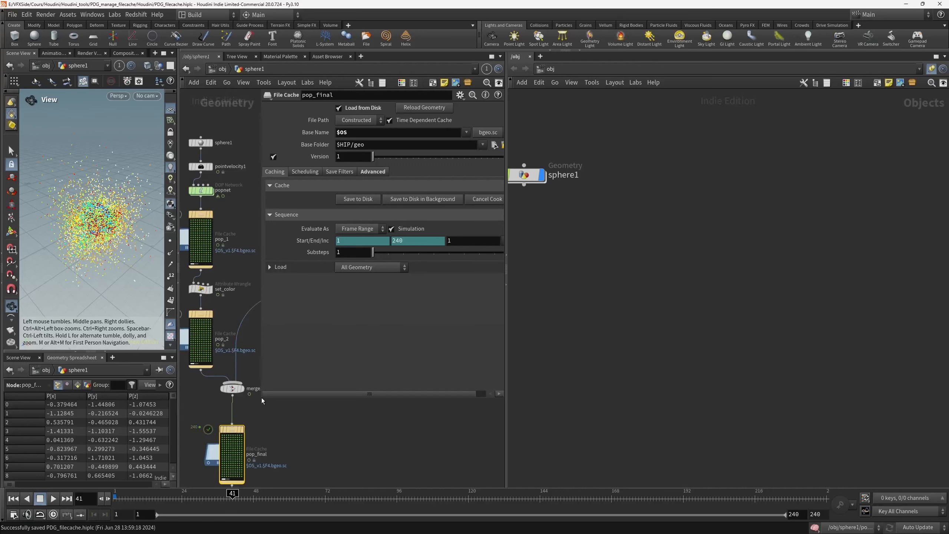
{"action": "key", "text": "p"}
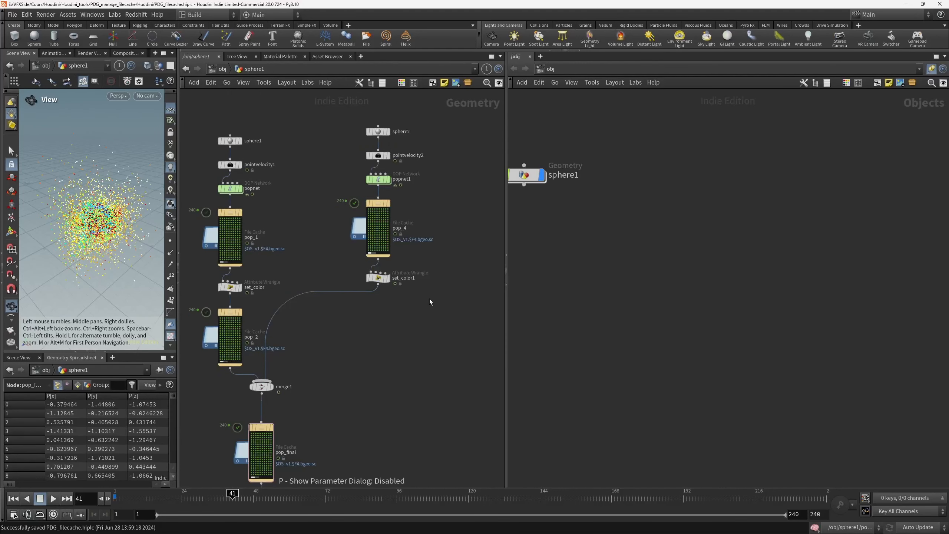
{"action": "key", "text": "p"}
{"action": "key", "text": "p"}
{"action": "middle_click_drag", "start_coordinate": [417, 327], "coordinate": [422, 303]}
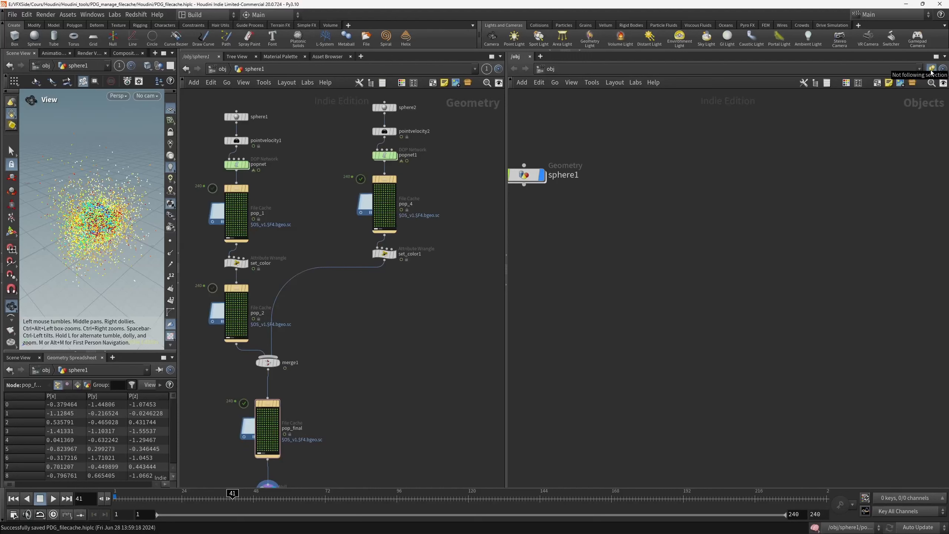
Switch the second network pane to the tasks context and enter topnet1.
{"action": "left_click", "coordinate": [632, 69]}
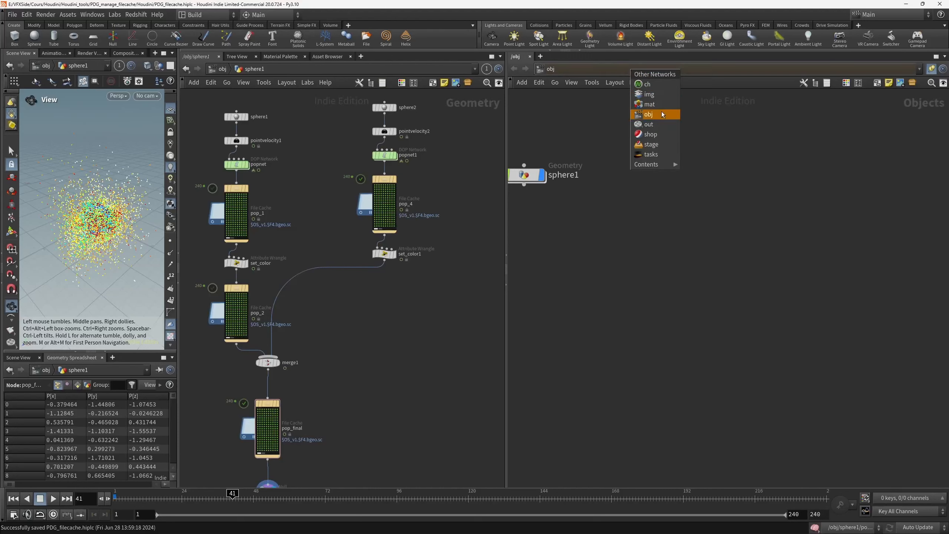
{"action": "left_click", "coordinate": [659, 154]}
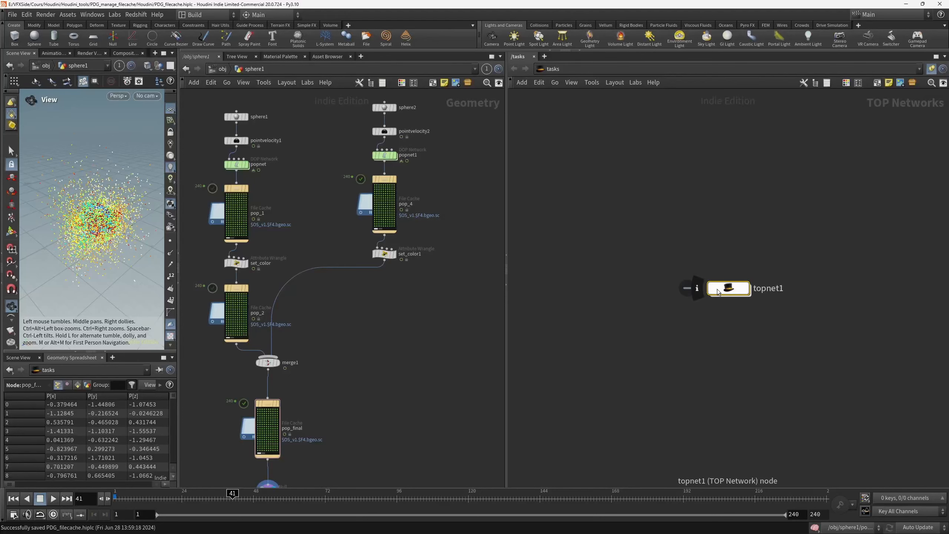
{"action": "key", "text": "i"}
{"action": "middle_click_drag", "start_coordinate": [664, 342], "coordinate": [550, 314]}
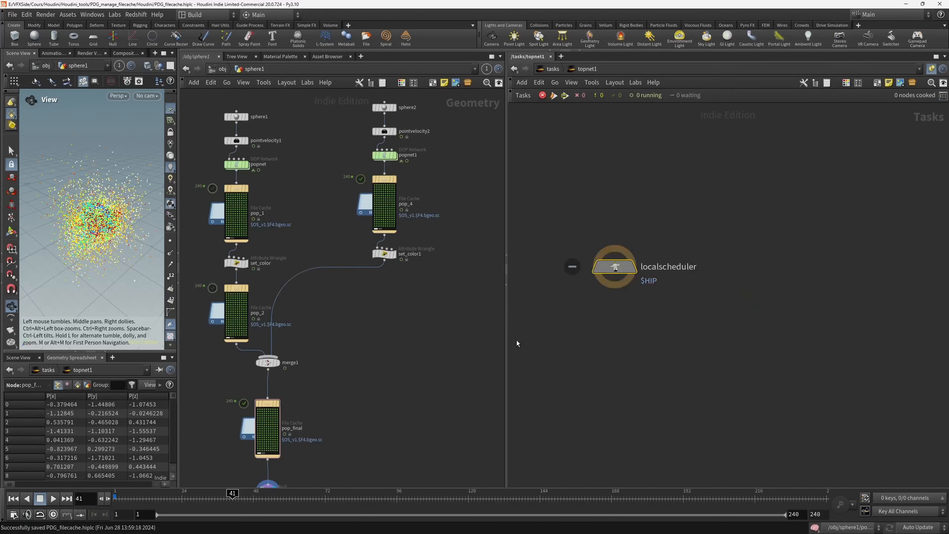
Widen the topnet1 pane and show the localscheduler's parameters in it.
{"action": "left_click_drag", "start_coordinate": [506, 351], "coordinate": [428, 343]}
{"action": "middle_click_drag", "start_coordinate": [329, 343], "coordinate": [360, 373]}
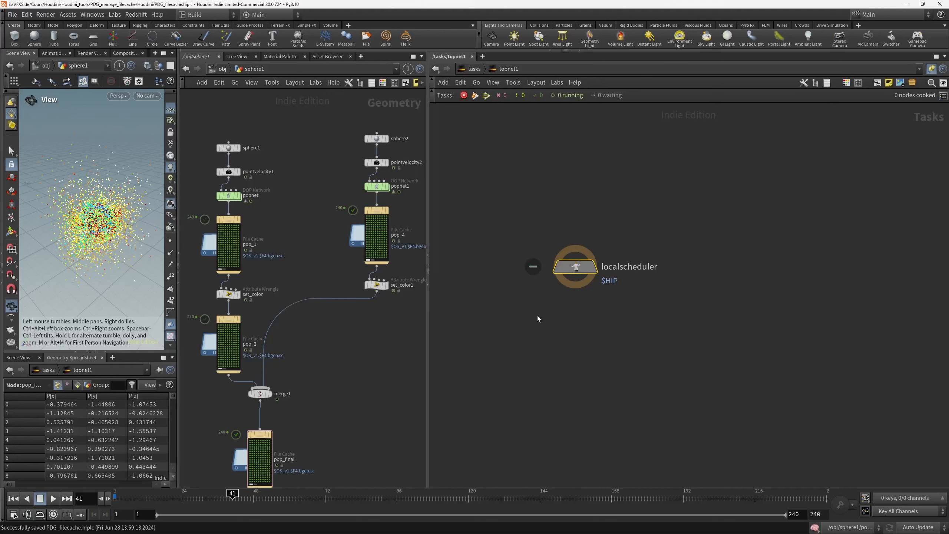
{"action": "key", "text": "p"}
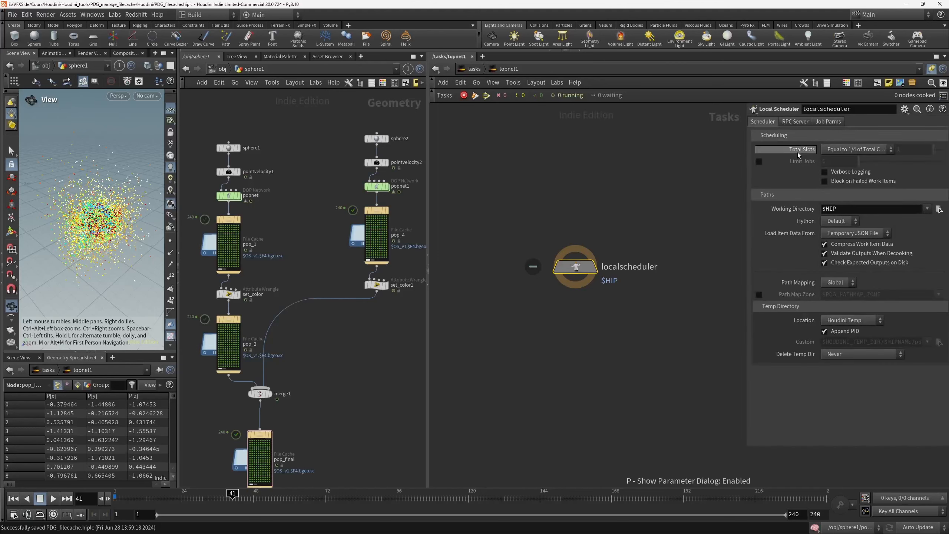
Set the localscheduler's Total Slots to Equal to CPU Count Less One.
{"action": "left_click", "coordinate": [873, 150]}
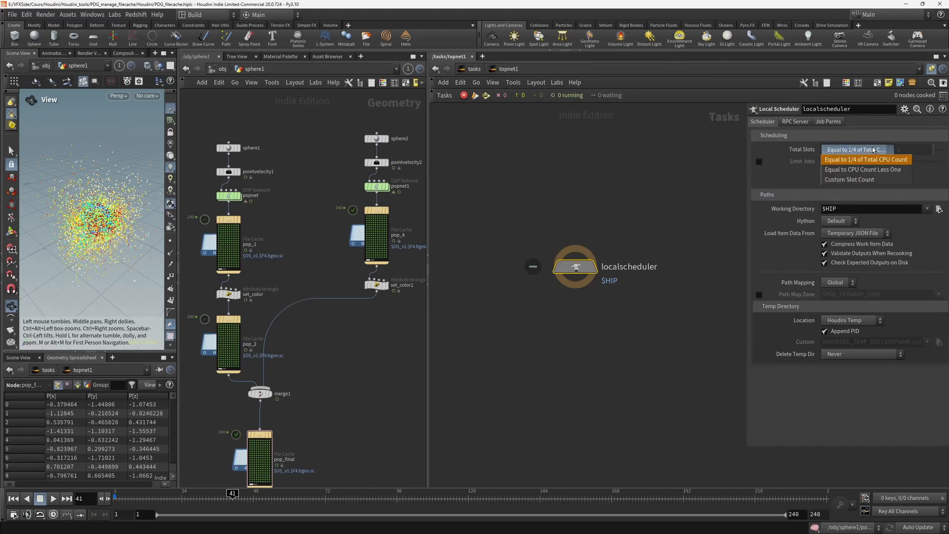
{"action": "left_click", "coordinate": [891, 170]}
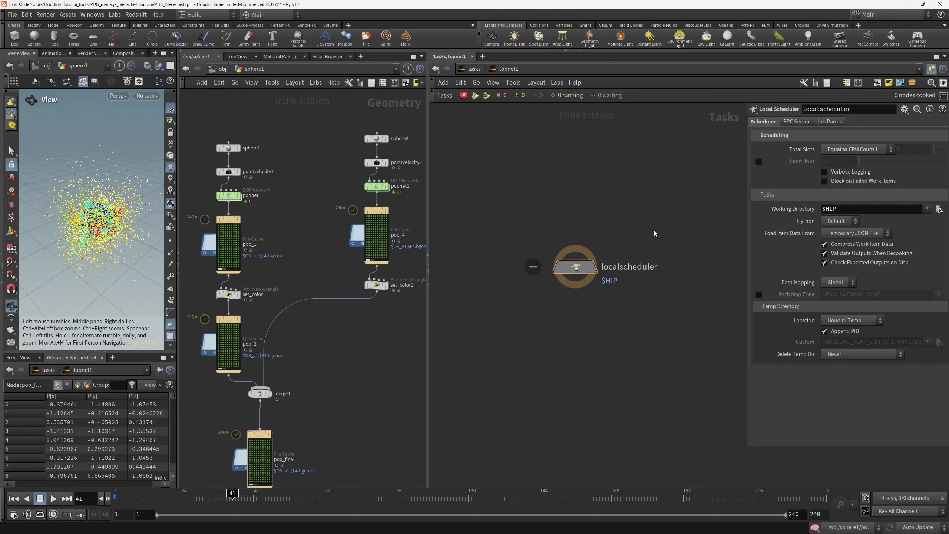
Add a ROP Fetch node beside the localscheduler in topnet1.
{"action": "middle_click_drag", "start_coordinate": [690, 251], "coordinate": [638, 254]}
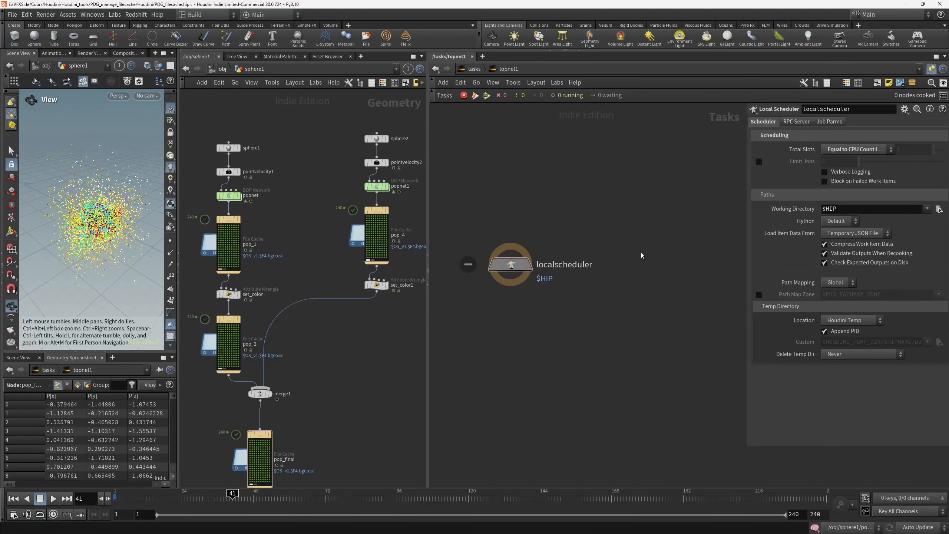
{"action": "key", "text": "Tab"}
{"action": "type", "text": "rop"}
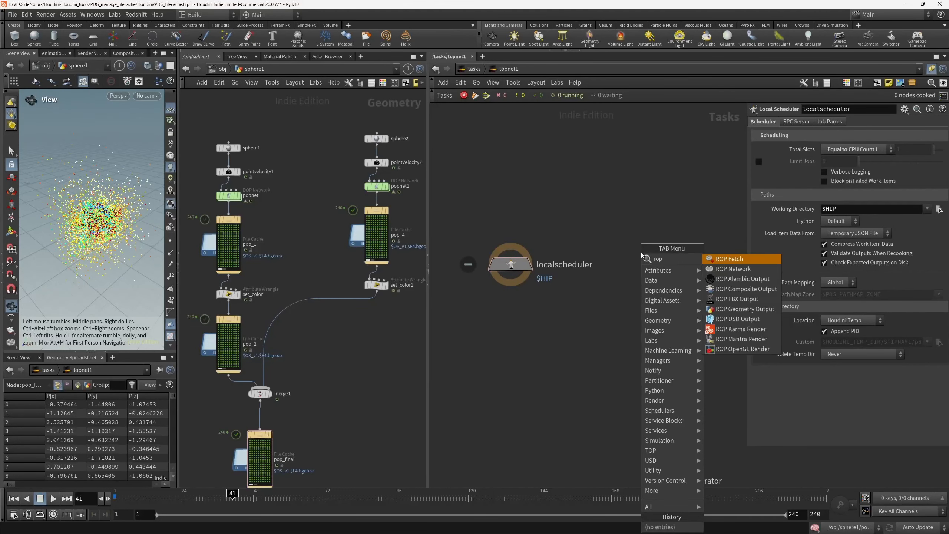
{"action": "key", "text": "Return"}
{"action": "left_click", "coordinate": [642, 256]}
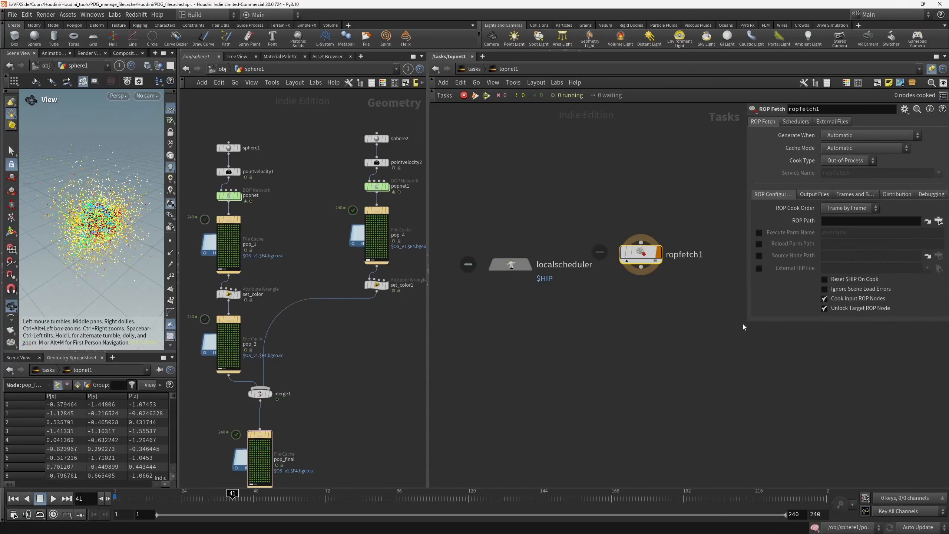
Enlarge the ropfetch1 parameter overlay and set its ROP Path to the pop_1 File Cache, /obj/sphere1/pop_1.
{"action": "left_click_drag", "start_coordinate": [745, 322], "coordinate": [693, 372]}
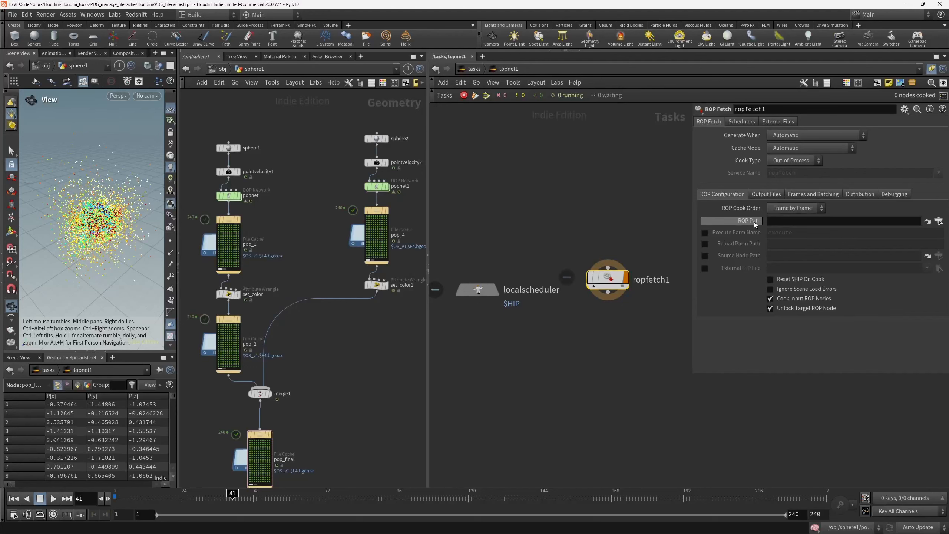
{"action": "mouse_move", "coordinate": [226, 220]}
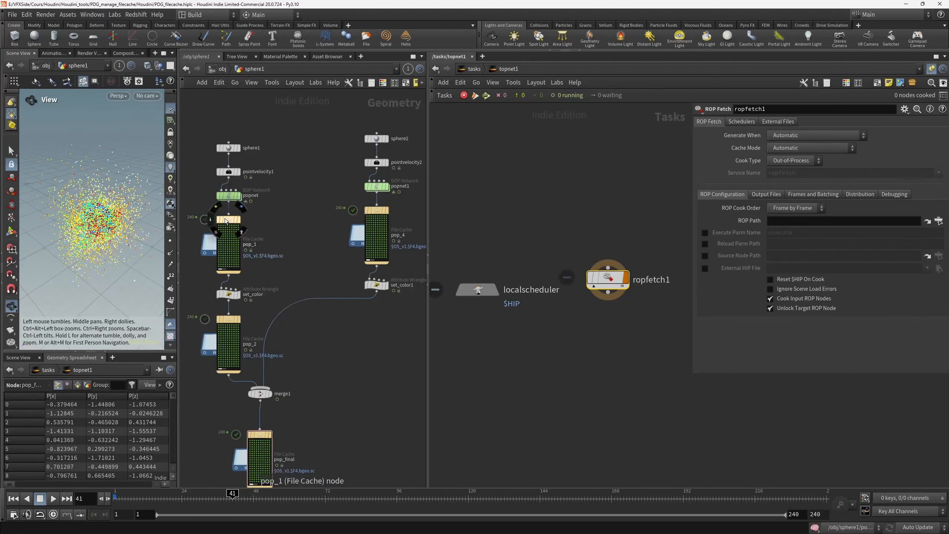
{"action": "left_click_drag", "start_coordinate": [225, 221], "coordinate": [821, 221]}
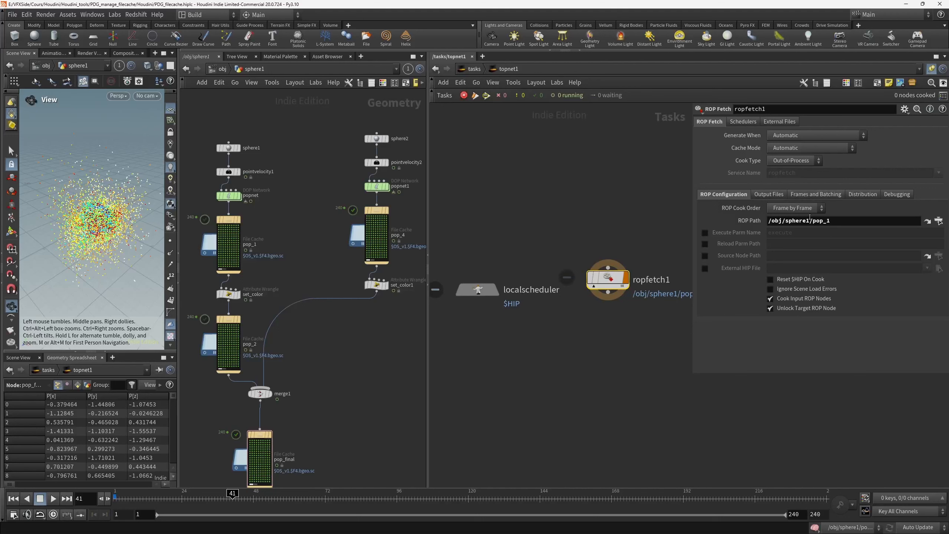
Examine the pop_1 File Cache's save and sequence parameters in a widened overlay, and hide the overlay again.
{"action": "left_click", "coordinate": [228, 221]}
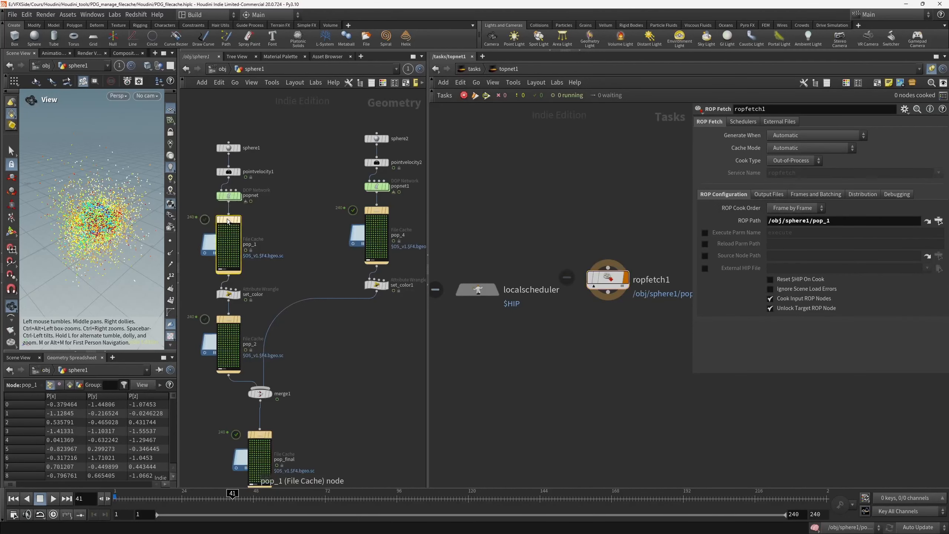
{"action": "key", "text": "p"}
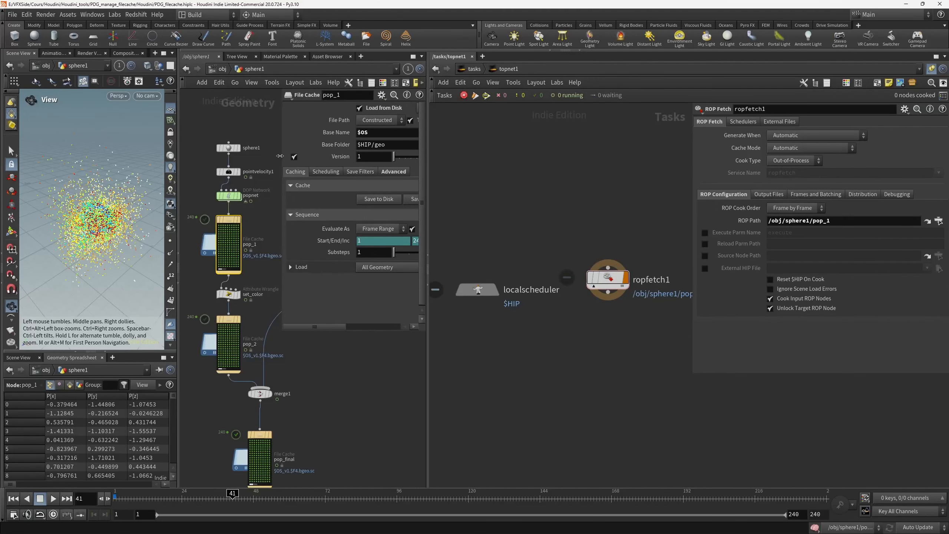
{"action": "left_click_drag", "start_coordinate": [280, 156], "coordinate": [212, 156]}
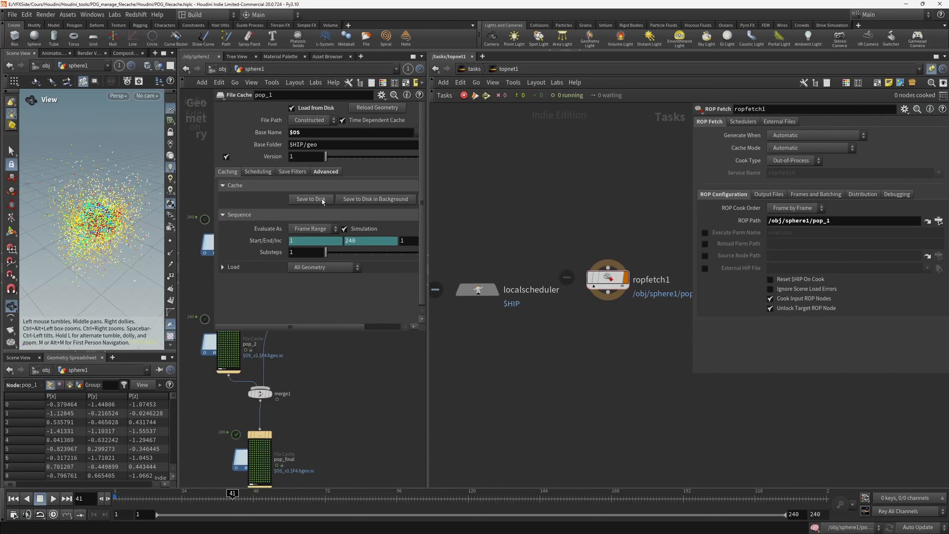
{"action": "key", "text": "p"}
Make ropfetch1 cook All Frames in One Batch and evaluate using Frame Range.
{"action": "left_click", "coordinate": [813, 195]}
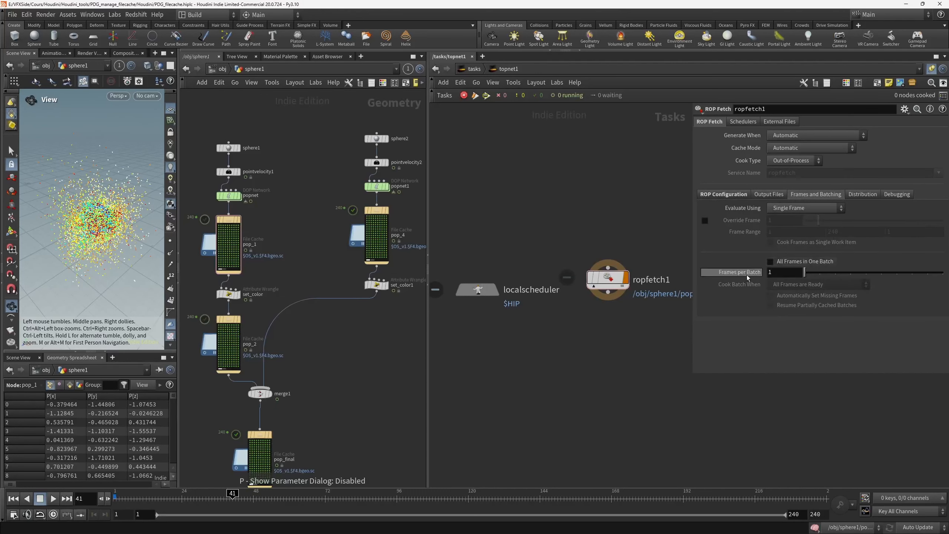
{"action": "left_click", "coordinate": [782, 264]}
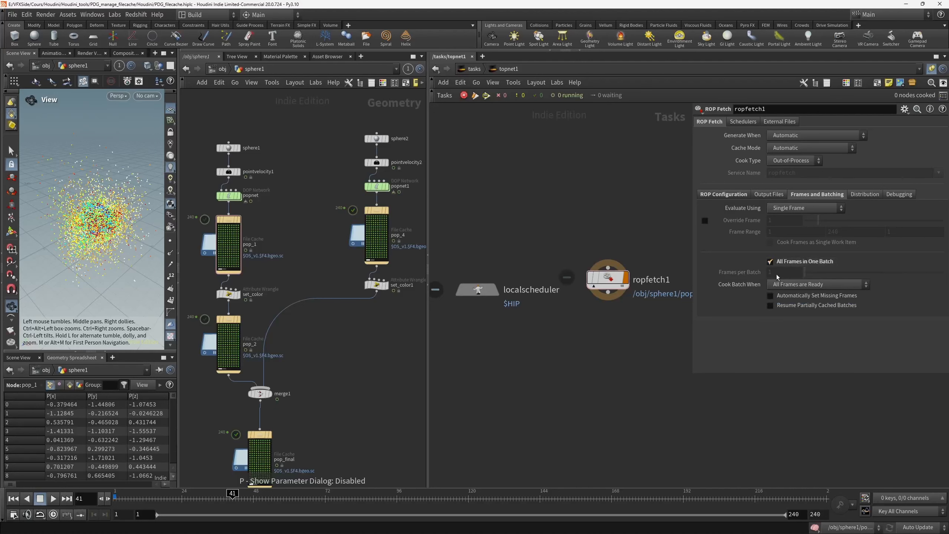
{"action": "left_click", "coordinate": [789, 261]}
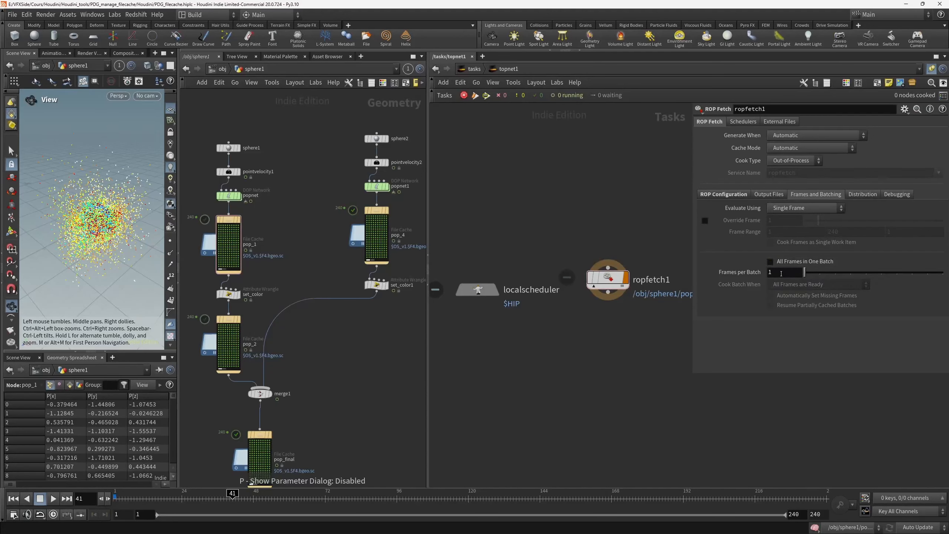
{"action": "left_click", "coordinate": [784, 262]}
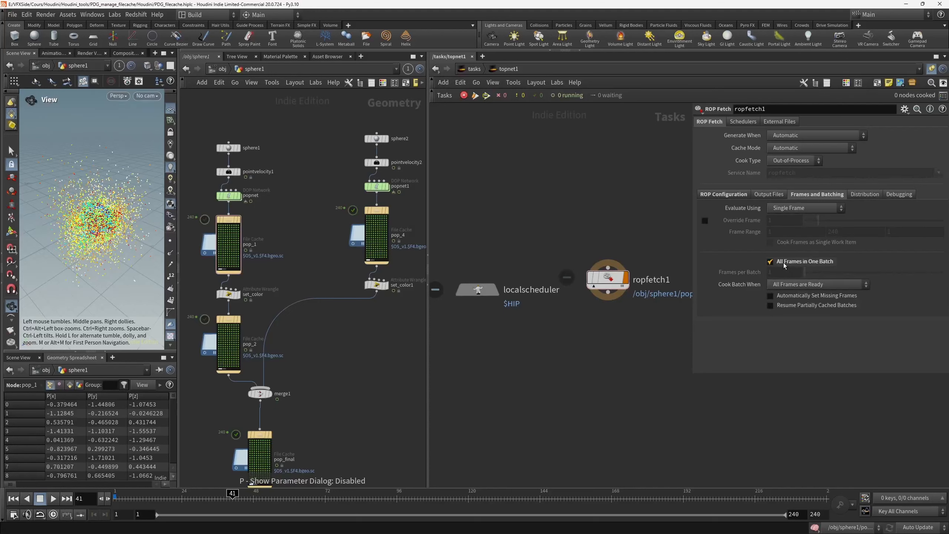
{"action": "left_click", "coordinate": [817, 212]}
{"action": "left_click", "coordinate": [814, 218]}
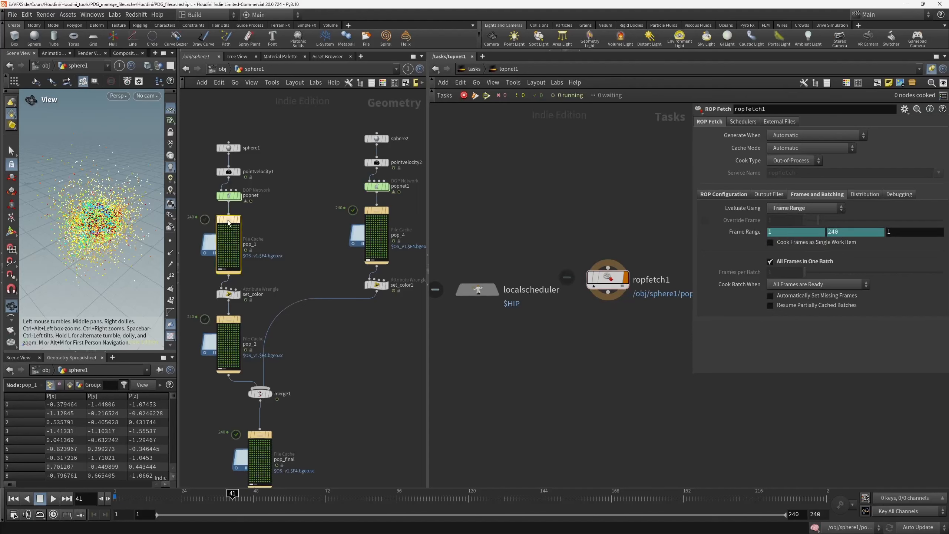
Show pop_1's parameters in a widened overlay and reveal the expressions behind ropfetch1's Frame Range.
{"action": "mouse_move", "coordinate": [231, 224]}
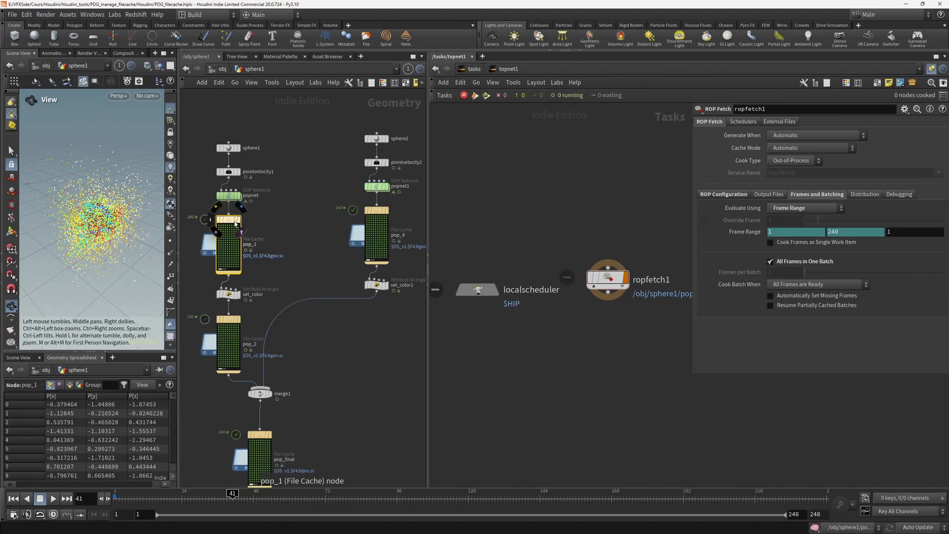
{"action": "key", "text": "p"}
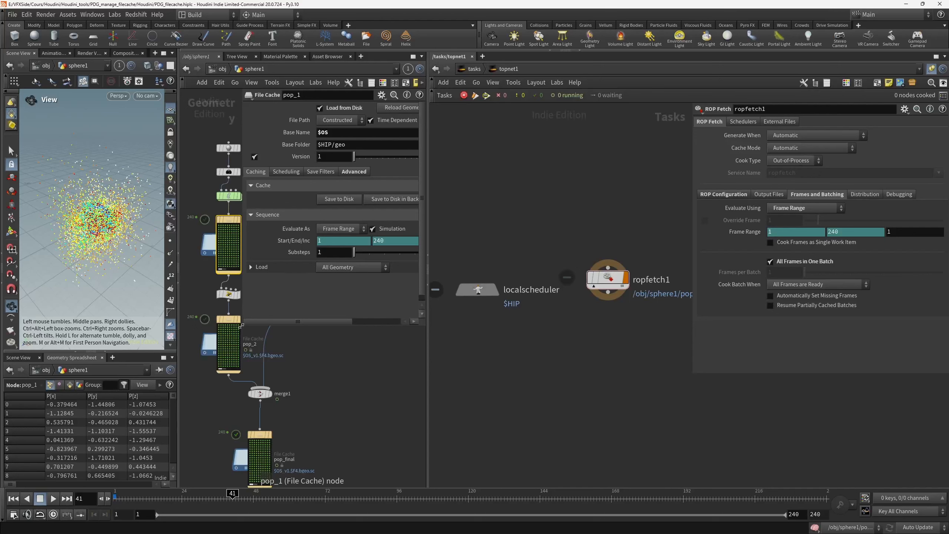
{"action": "middle_click_drag", "start_coordinate": [334, 378], "coordinate": [346, 397]}
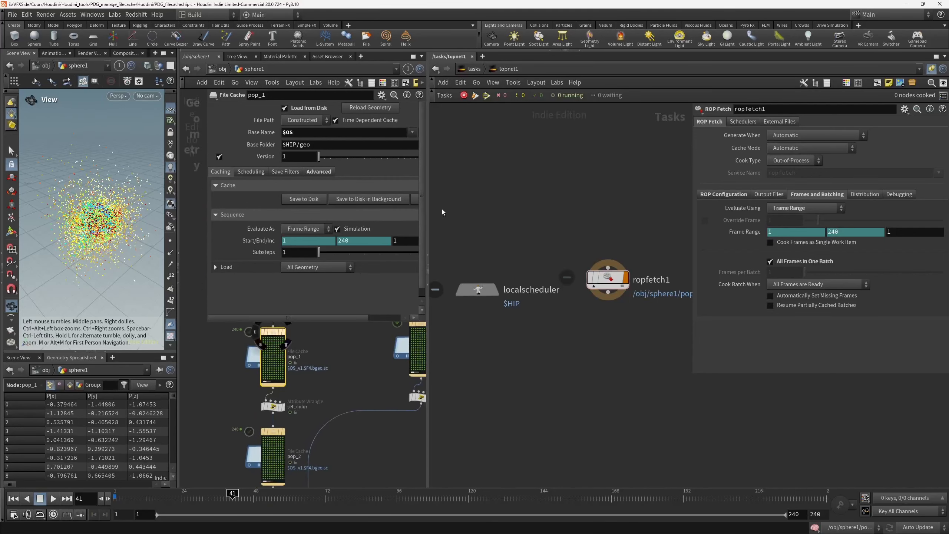
{"action": "left_click_drag", "start_coordinate": [208, 247], "coordinate": [181, 247]}
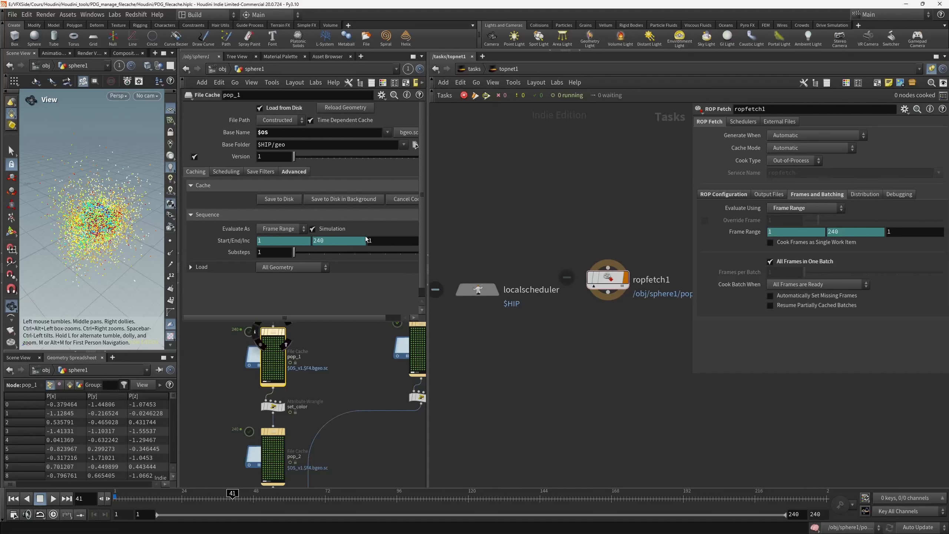
{"action": "left_click", "coordinate": [744, 232]}
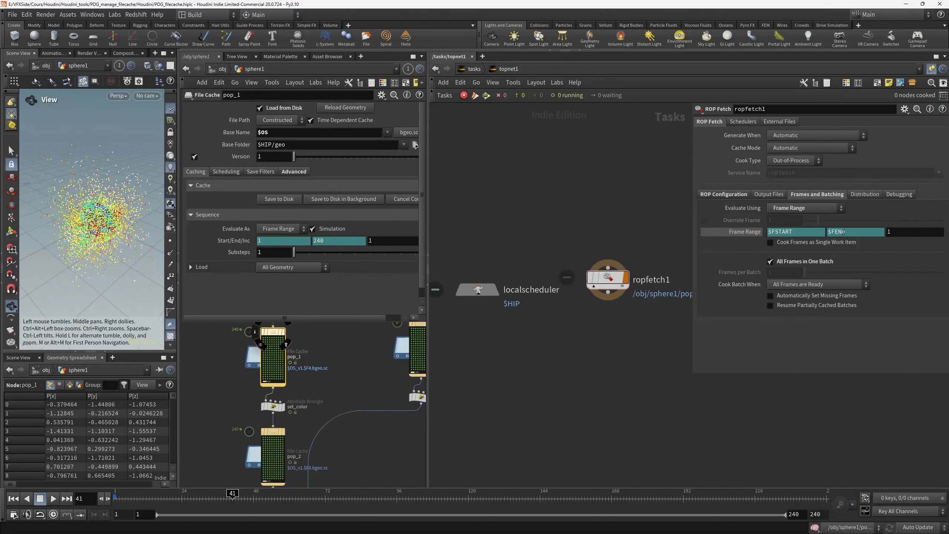
Try a start frame of 10 on the pop_1 File Cache and undo the edit.
{"action": "left_click", "coordinate": [238, 241]}
{"action": "left_click", "coordinate": [238, 240]}
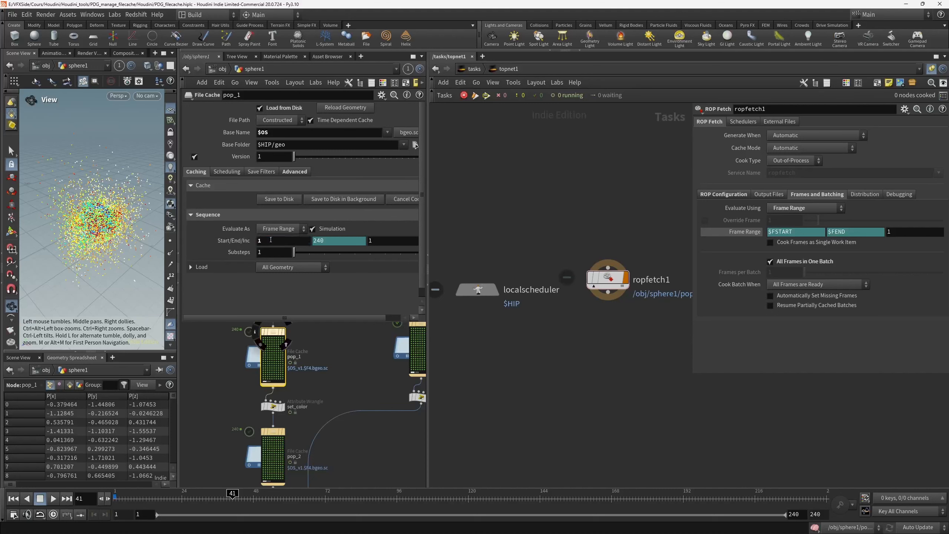
{"action": "left_click", "coordinate": [273, 240]}
{"action": "type", "text": "10"}
{"action": "key", "text": "Return"}
{"action": "left_click", "coordinate": [745, 232]}
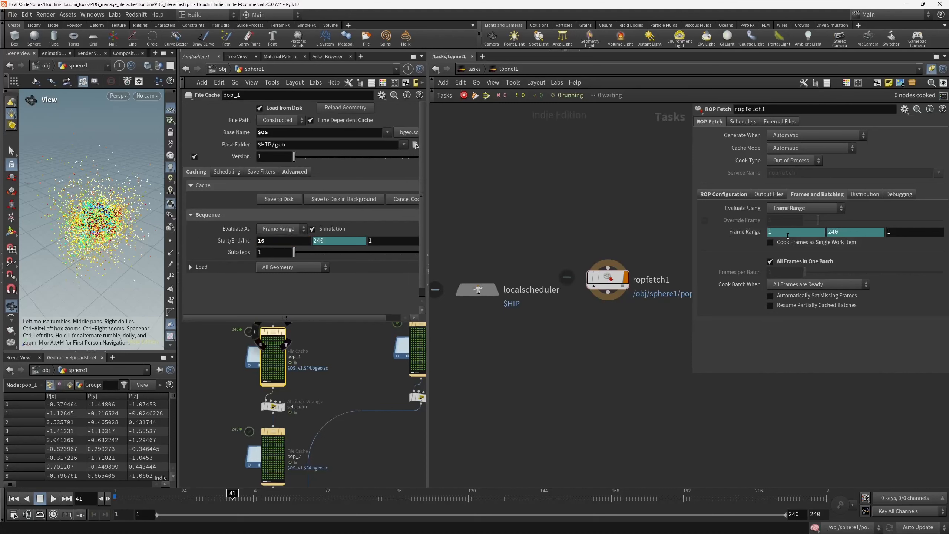
{"action": "key", "text": "ctrl+z"}
{"action": "key", "text": "ctrl+z"}
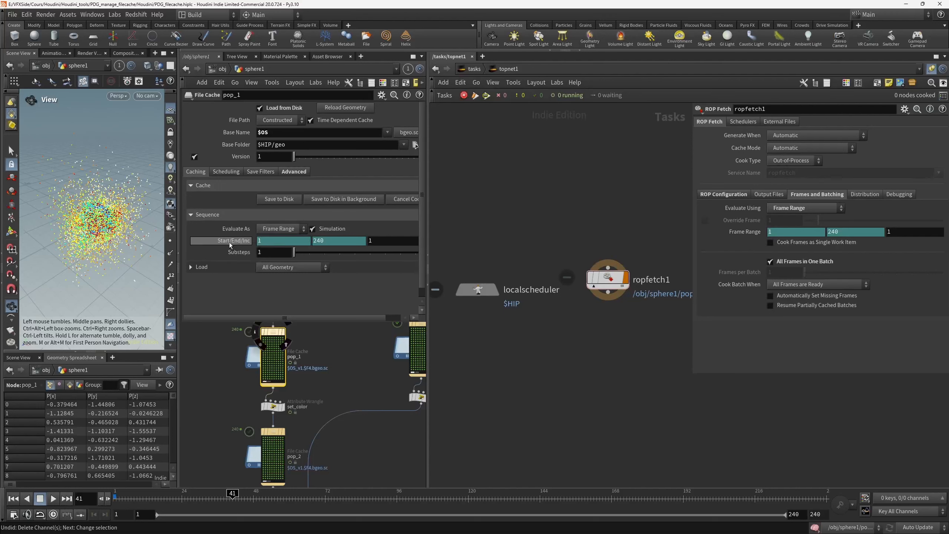
Copy pop_1's Start/End/Inc parameter and paste it as relative references into ropfetch1's Frame Range.
{"action": "right_click", "coordinate": [236, 242]}
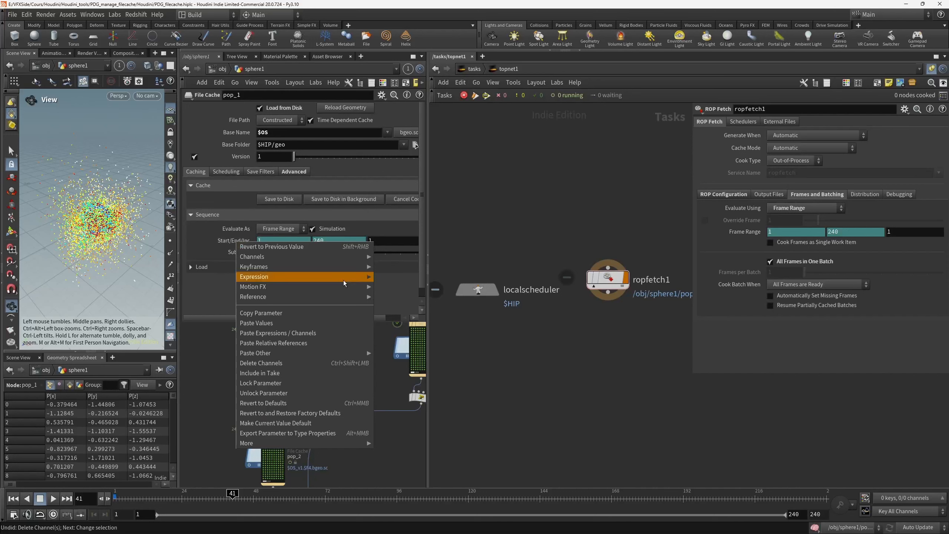
{"action": "left_click", "coordinate": [303, 315]}
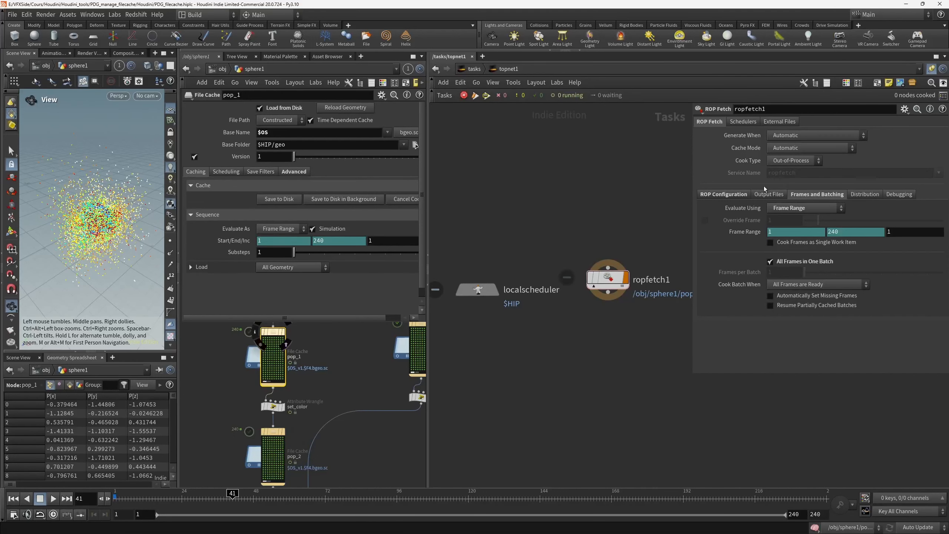
{"action": "right_click", "coordinate": [734, 234]}
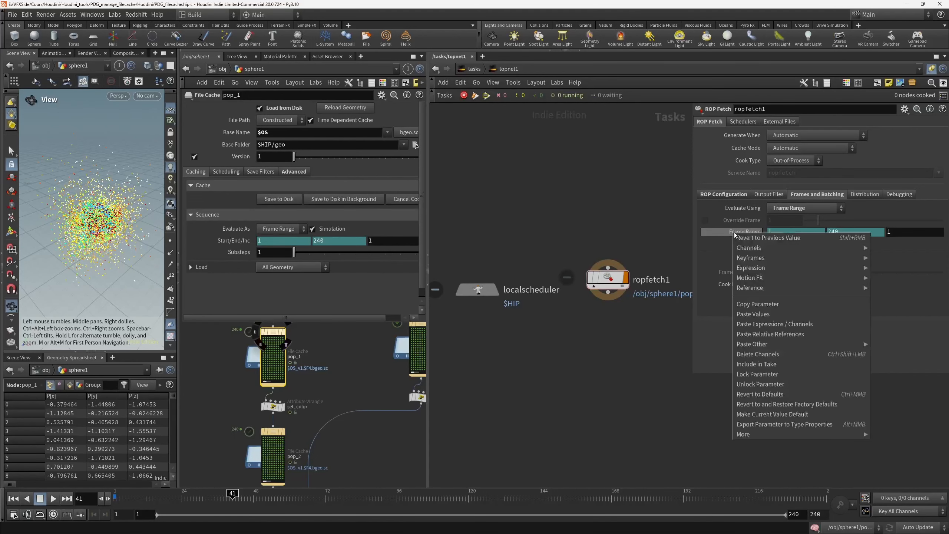
{"action": "left_click", "coordinate": [794, 334]}
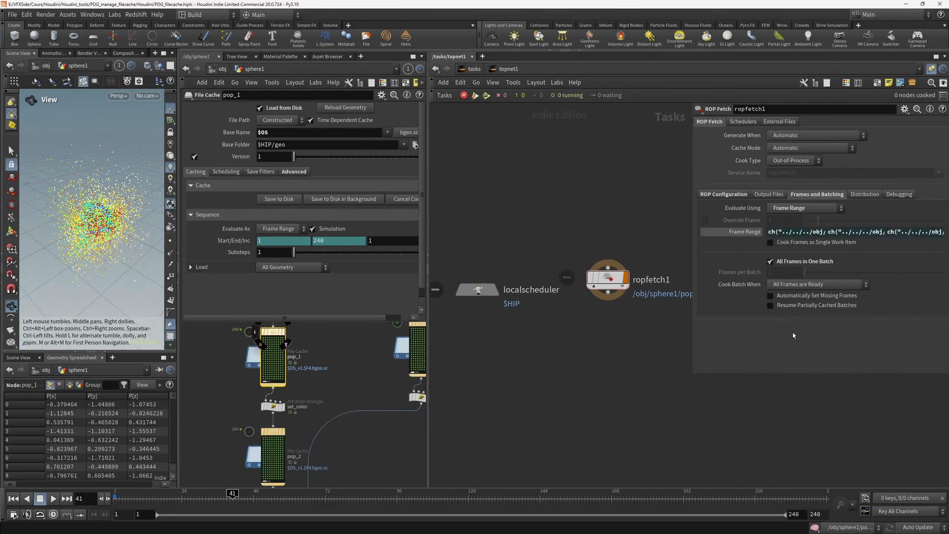
Widen ropfetch1's parameters and check the full Frame Range references against pop_1's Start/End/Inc values.
{"action": "left_click_drag", "start_coordinate": [692, 224], "coordinate": [460, 222]}
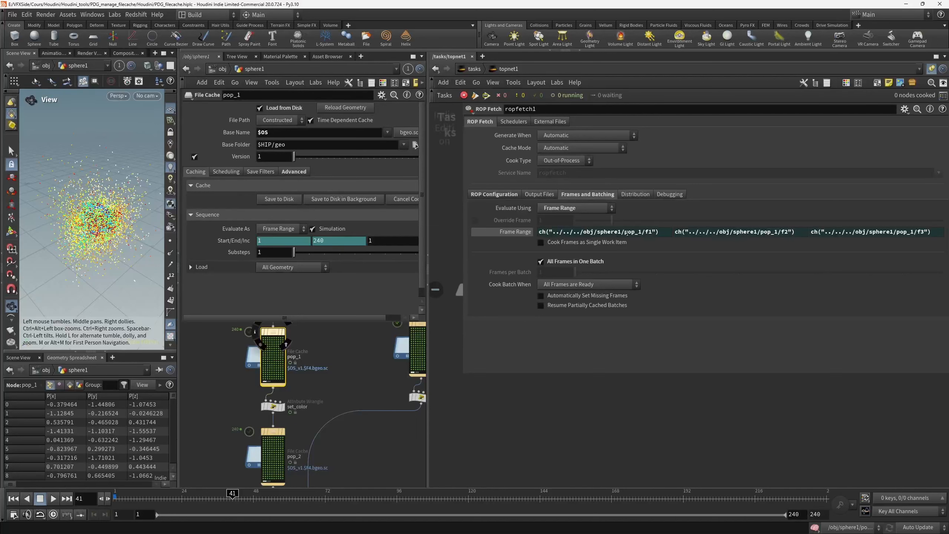
{"action": "left_click_drag", "start_coordinate": [627, 232], "coordinate": [638, 232]}
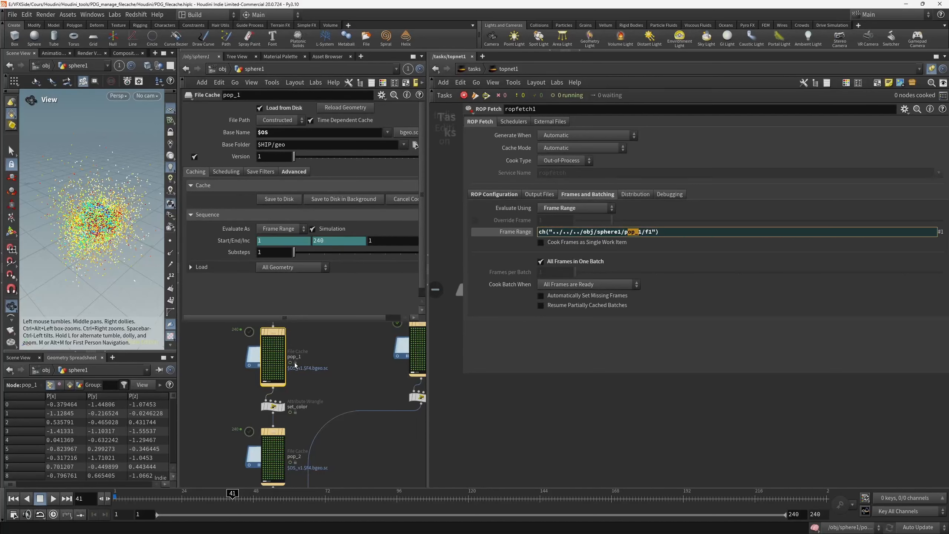
{"action": "left_click", "coordinate": [278, 240]}
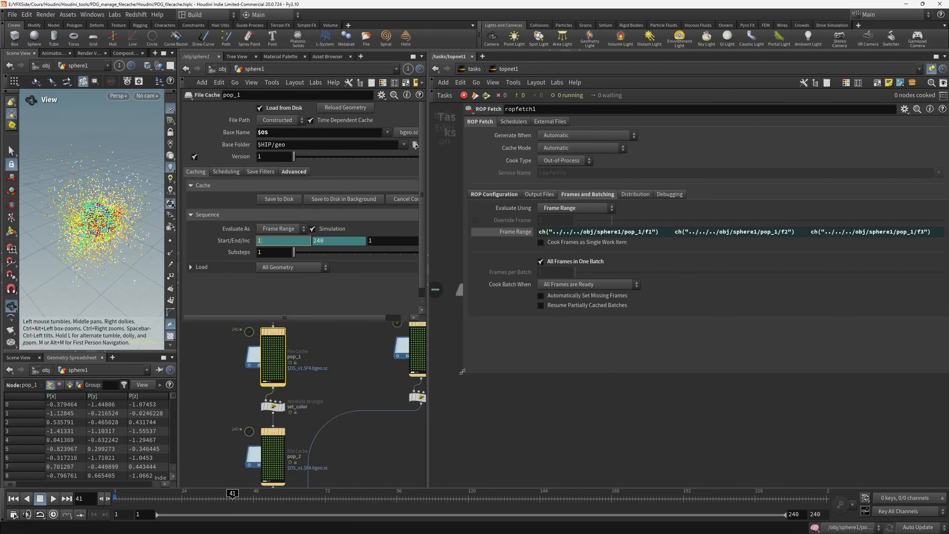
Hide pop_1's parameters and show ropfetch1's ROP Configuration settings in a narrower overlay.
{"action": "left_click_drag", "start_coordinate": [463, 372], "coordinate": [651, 369]}
{"action": "key", "text": "p"}
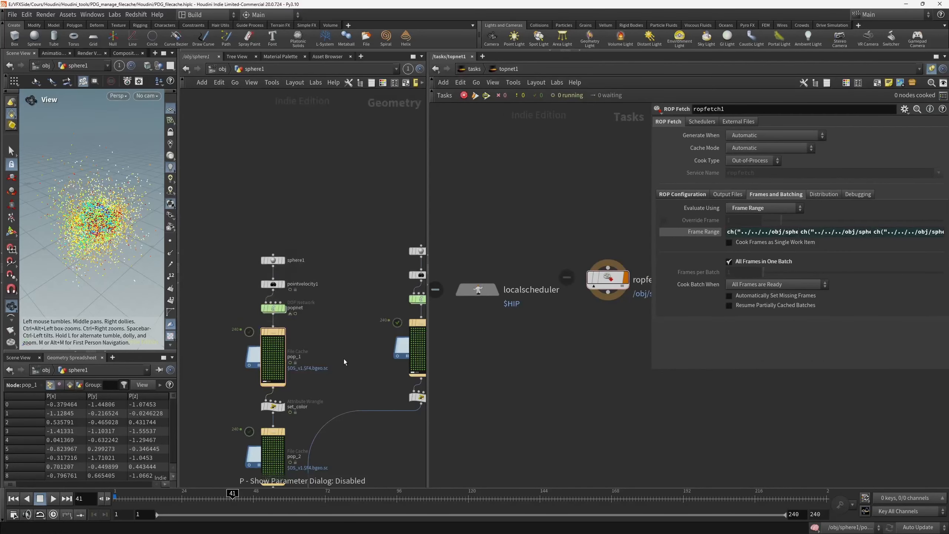
{"action": "left_click", "coordinate": [693, 232]}
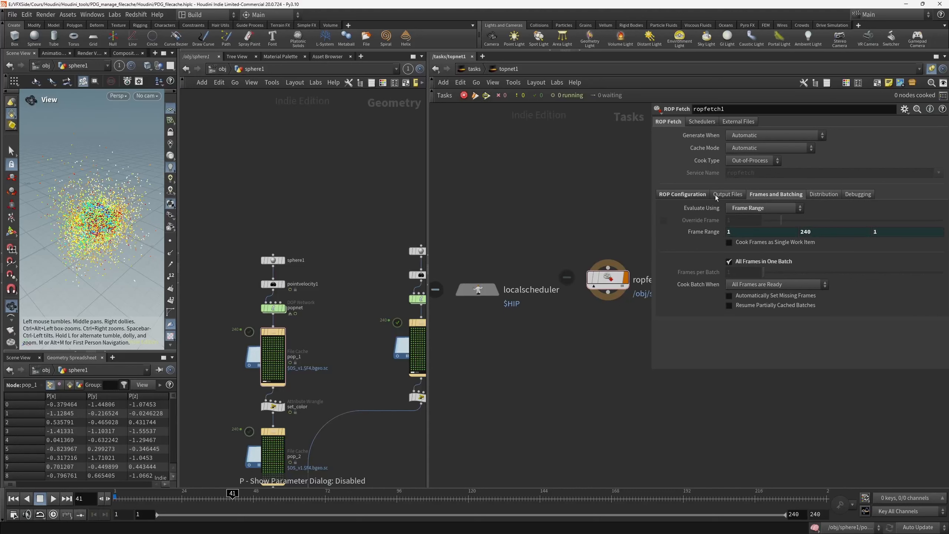
{"action": "left_click", "coordinate": [690, 195]}
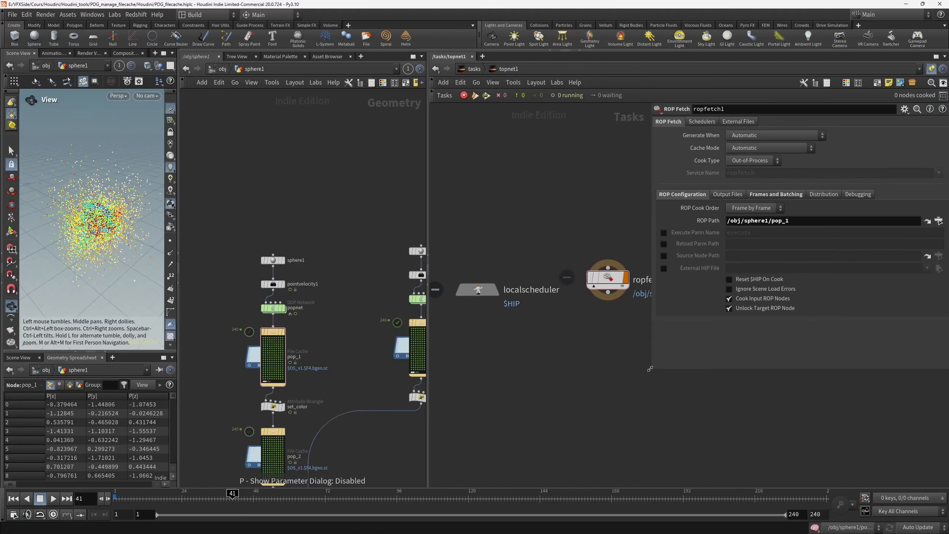
{"action": "left_click_drag", "start_coordinate": [651, 368], "coordinate": [718, 369]}
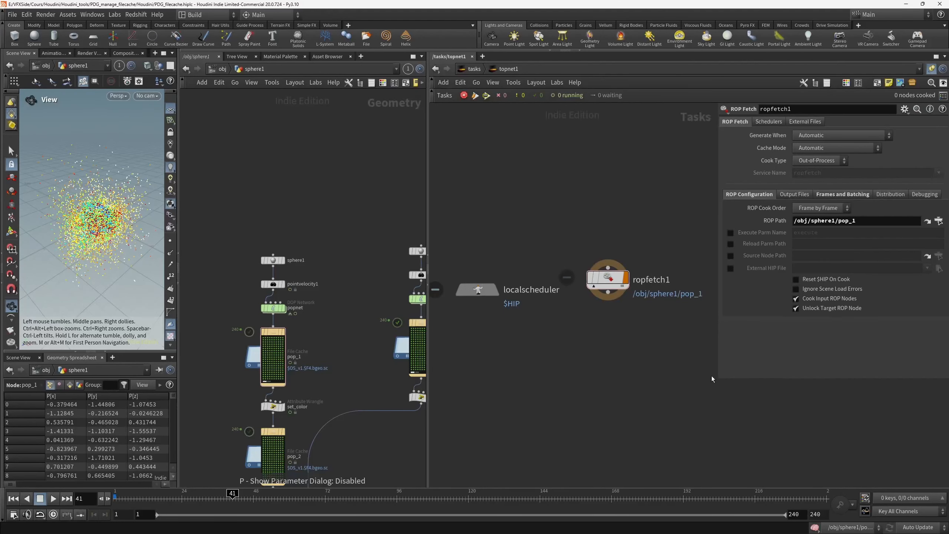
Rename the ropfetch1 node to ropfetch_pop_1.
{"action": "double_click", "coordinate": [665, 280]}
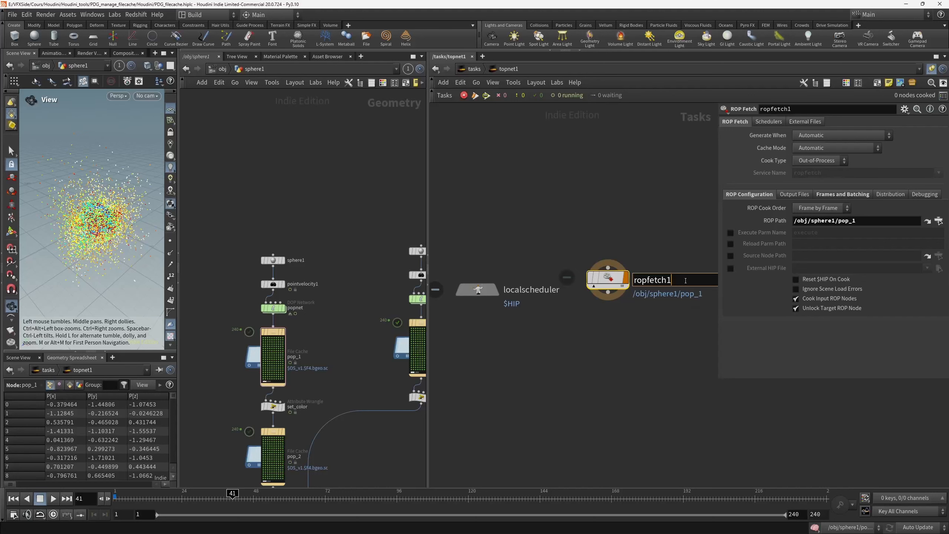
{"action": "key", "text": "BackSpace"}
{"action": "type", "text": "_pop_1"}
{"action": "key", "text": "Return"}
{"action": "middle_click_drag", "start_coordinate": [672, 341], "coordinate": [627, 366]}
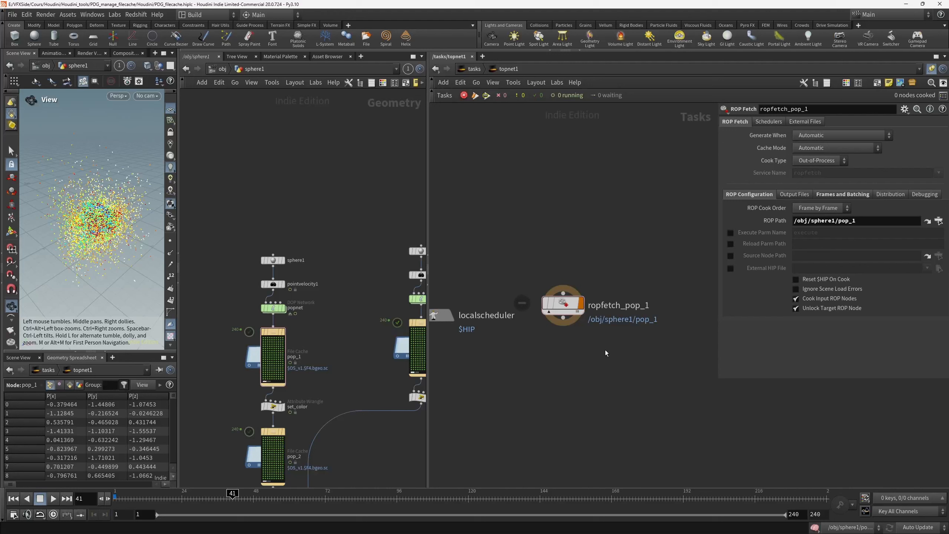
Search the TOP network for nodes matching rop* and close the search.
{"action": "left_click", "coordinate": [567, 307]}
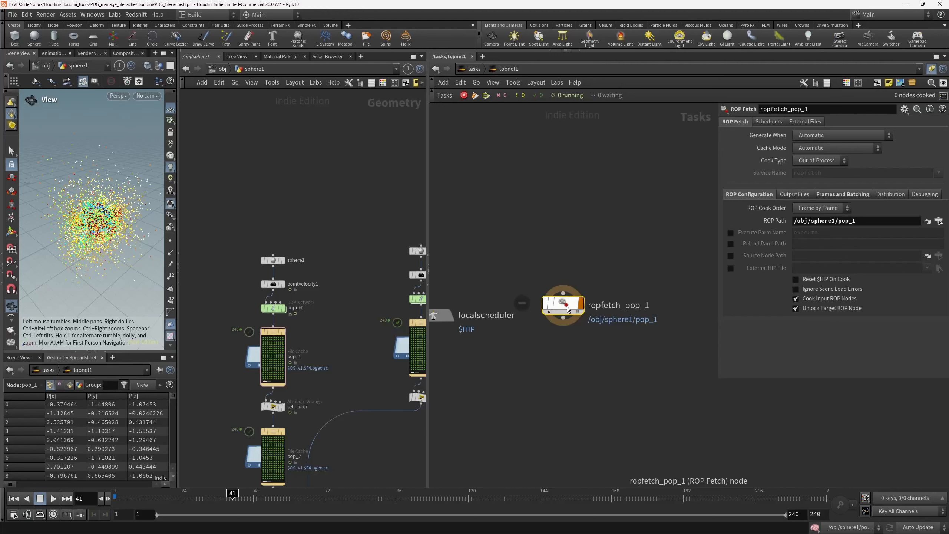
{"action": "left_click", "coordinate": [929, 83]}
{"action": "type", "text": "rop"}
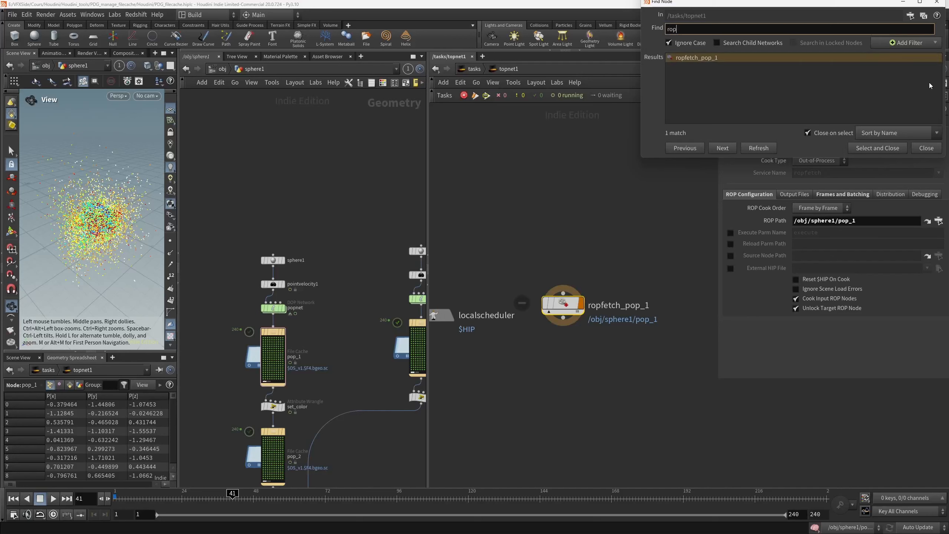
{"action": "type", "text": "*"}
{"action": "left_click", "coordinate": [936, 3]}
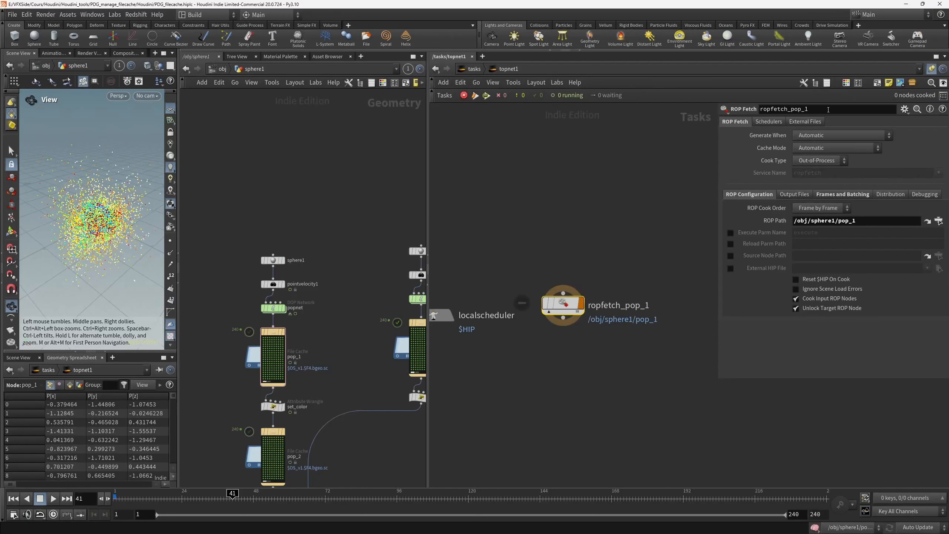
Dirty and cook ropfetch_pop_1, and move the node slightly away from localscheduler.
{"action": "left_click_drag", "start_coordinate": [561, 300], "coordinate": [561, 307]}
{"action": "right_click", "coordinate": [564, 310]}
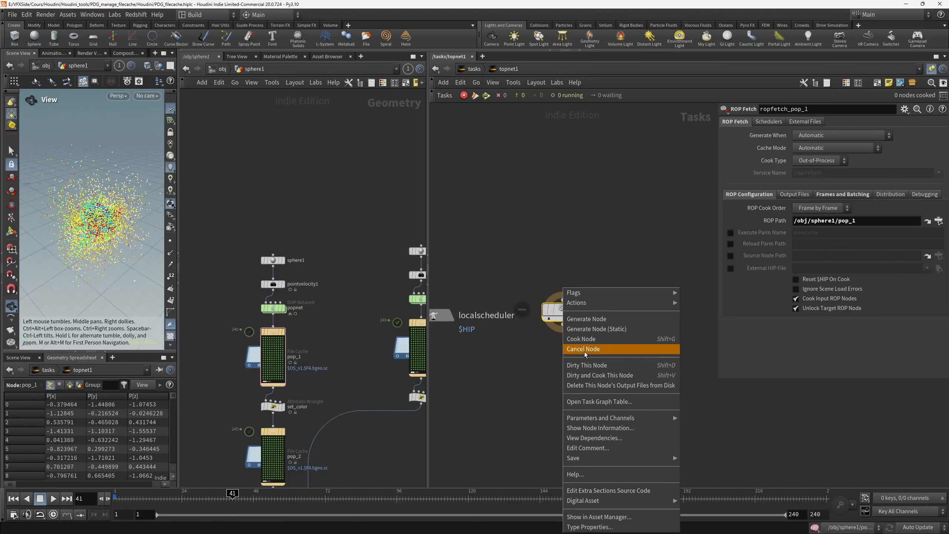
{"action": "left_click", "coordinate": [663, 376]}
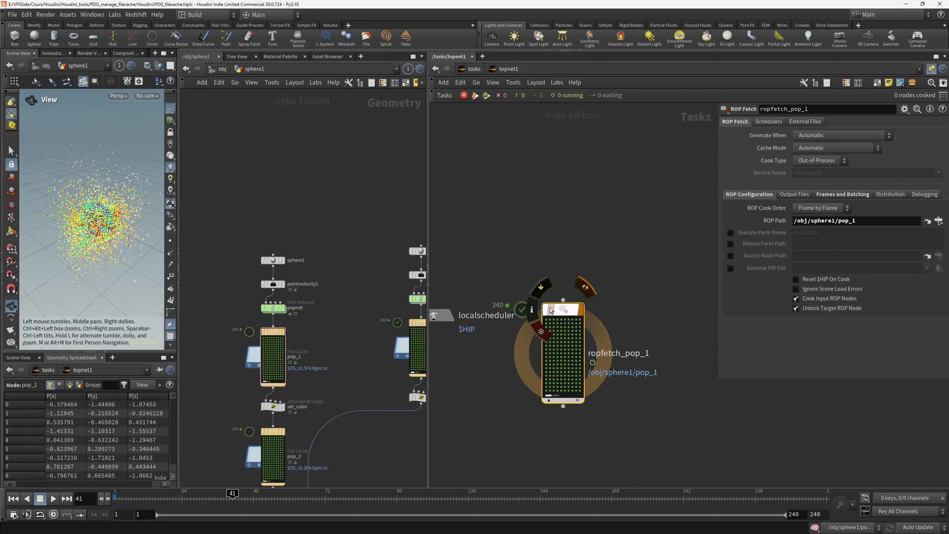
{"action": "left_click_drag", "start_coordinate": [564, 323], "coordinate": [606, 313]}
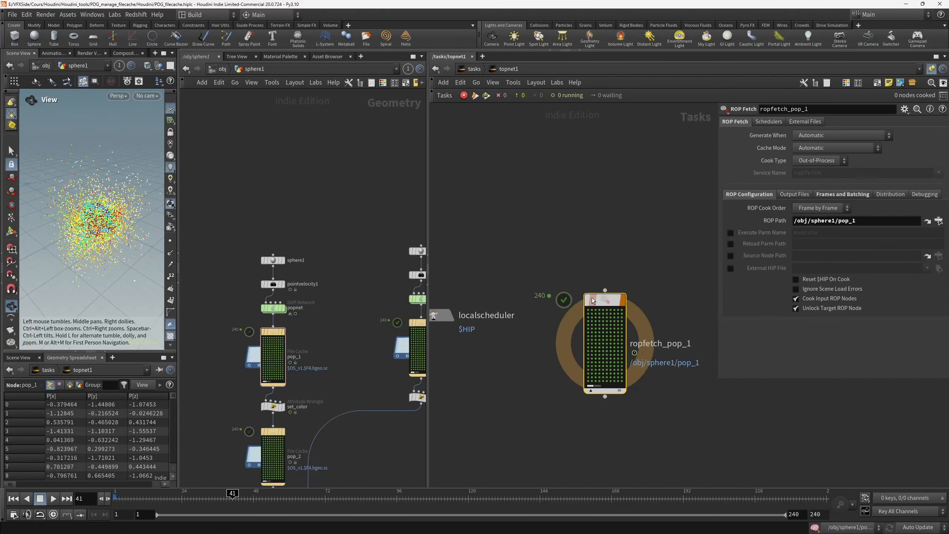
Check the pop_1 File Cache's saving parameters and hide them again.
{"action": "left_click", "coordinate": [271, 335]}
{"action": "key", "text": "p"}
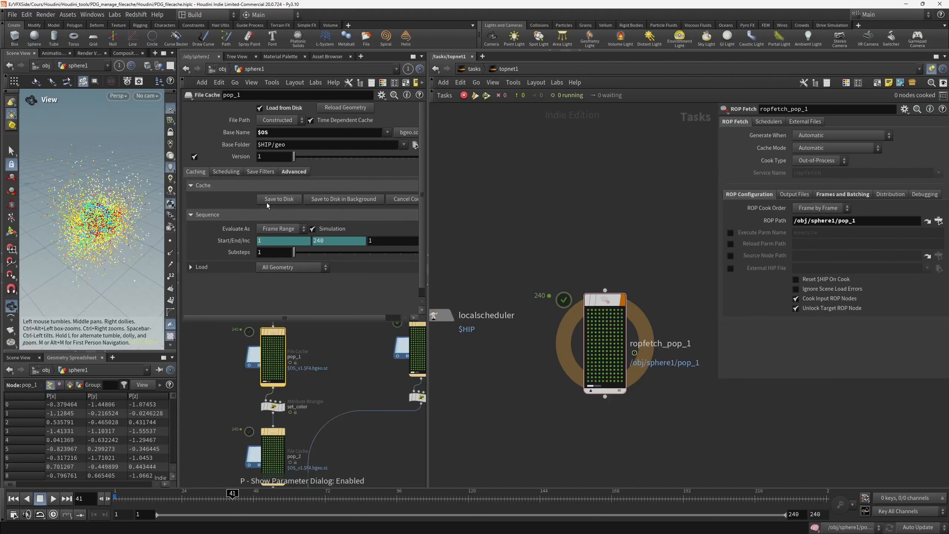
{"action": "key", "text": "p"}
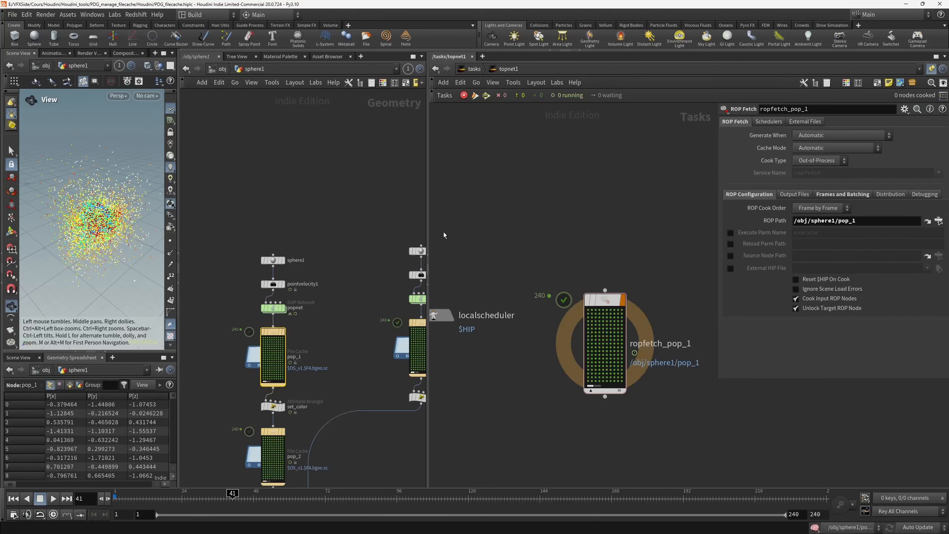
Delete all of ropfetch_pop_1's output files from disk.
{"action": "right_click", "coordinate": [608, 303]}
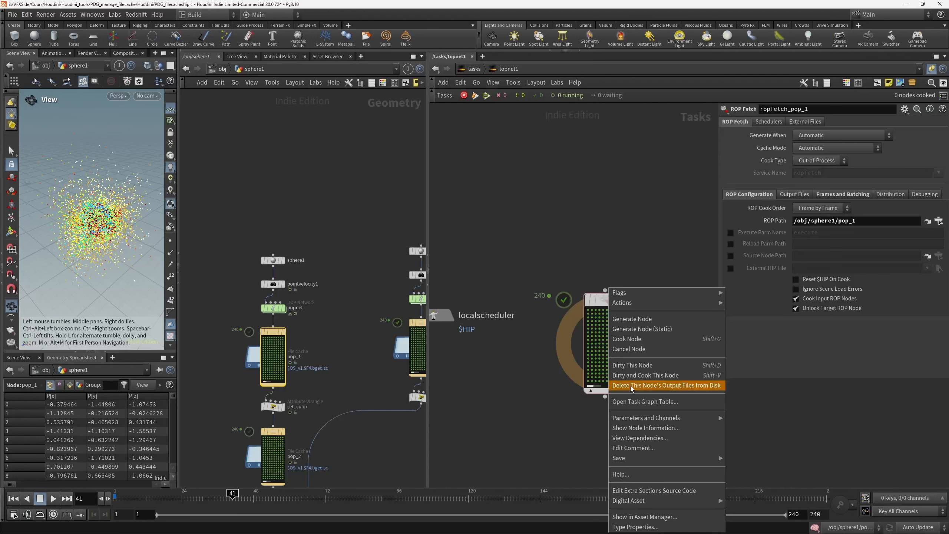
{"action": "left_click", "coordinate": [668, 386]}
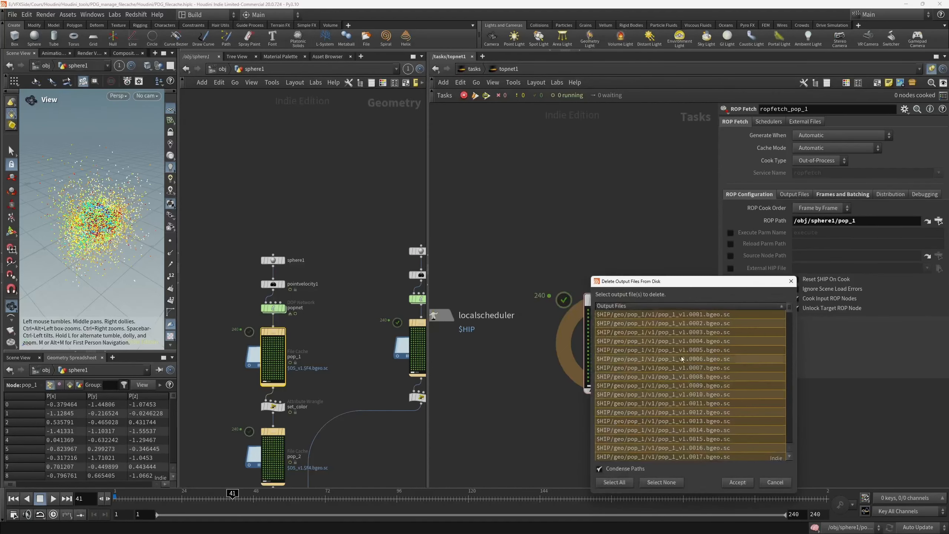
{"action": "left_click", "coordinate": [737, 482]}
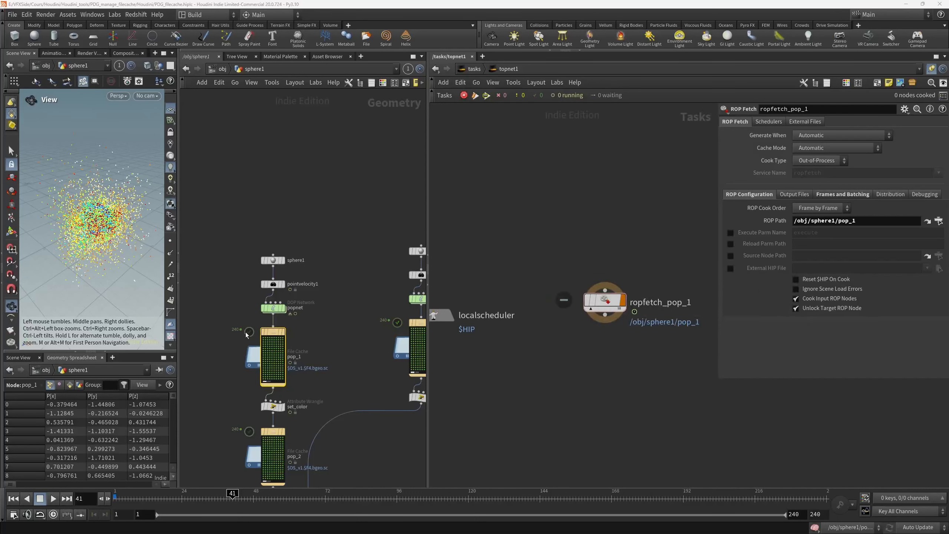
Reload the geometry of the pop_1 File Cache, display that node in the viewport and scrub back to frame 3.
{"action": "key", "text": "p"}
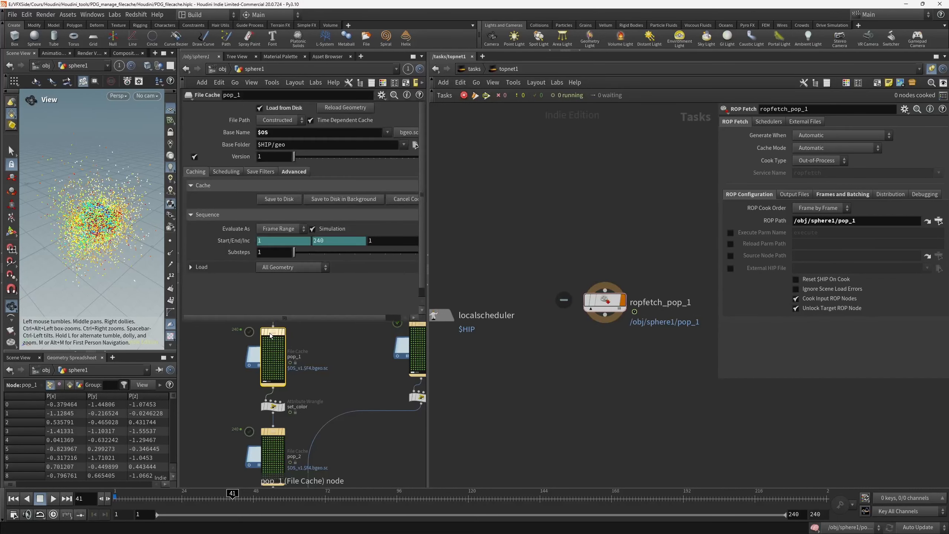
{"action": "left_click", "coordinate": [352, 108]}
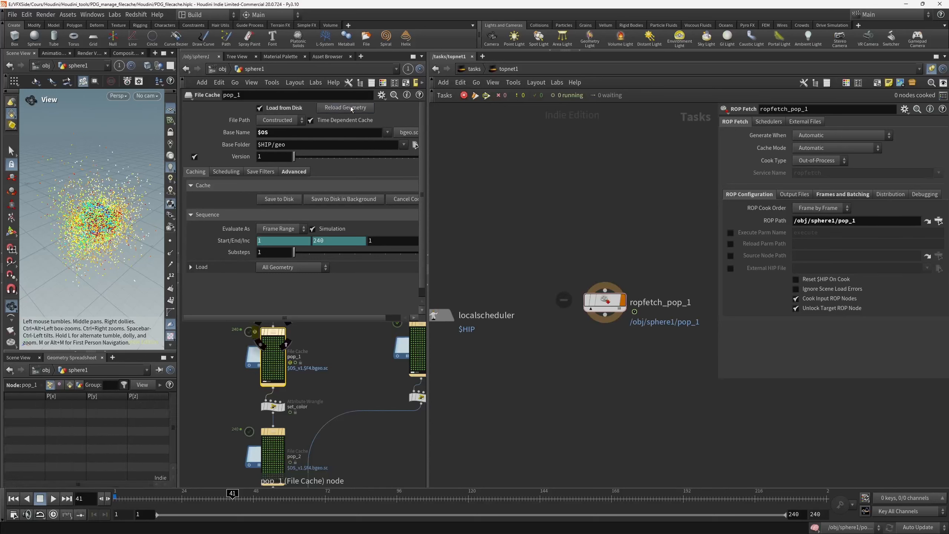
{"action": "left_click", "coordinate": [281, 332]}
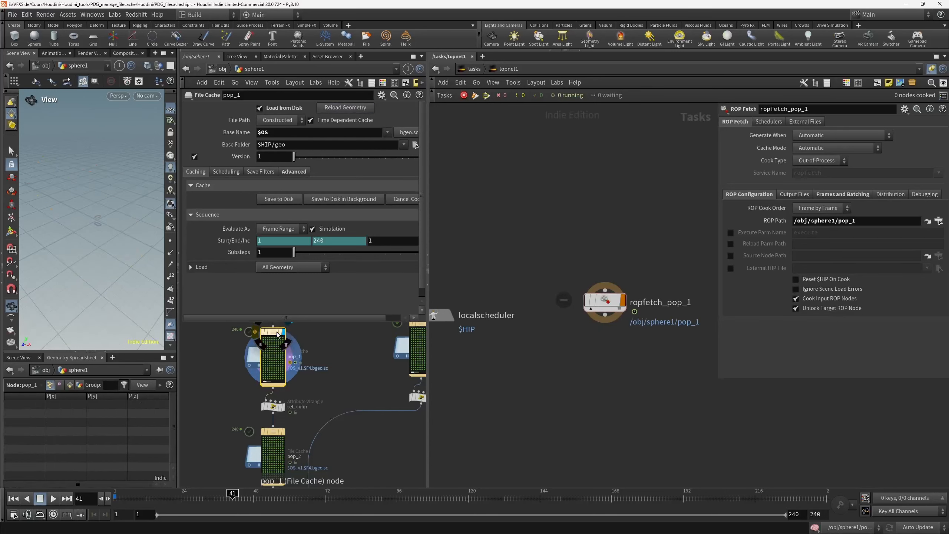
{"action": "left_click_drag", "start_coordinate": [190, 498], "coordinate": [121, 498]}
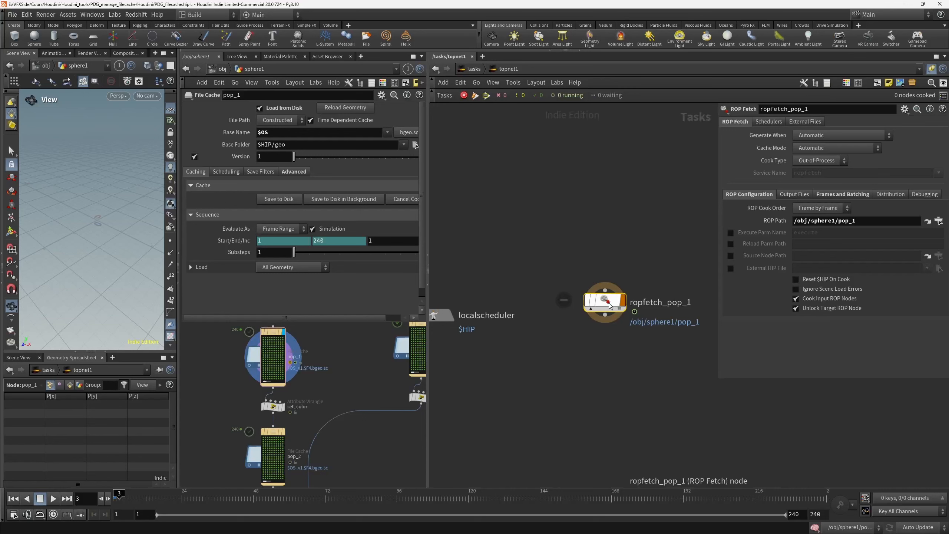
Dirty and cook ropfetch_pop_1 again and scrub to frame 22 to check the cached particles.
{"action": "left_click", "coordinate": [603, 308]}
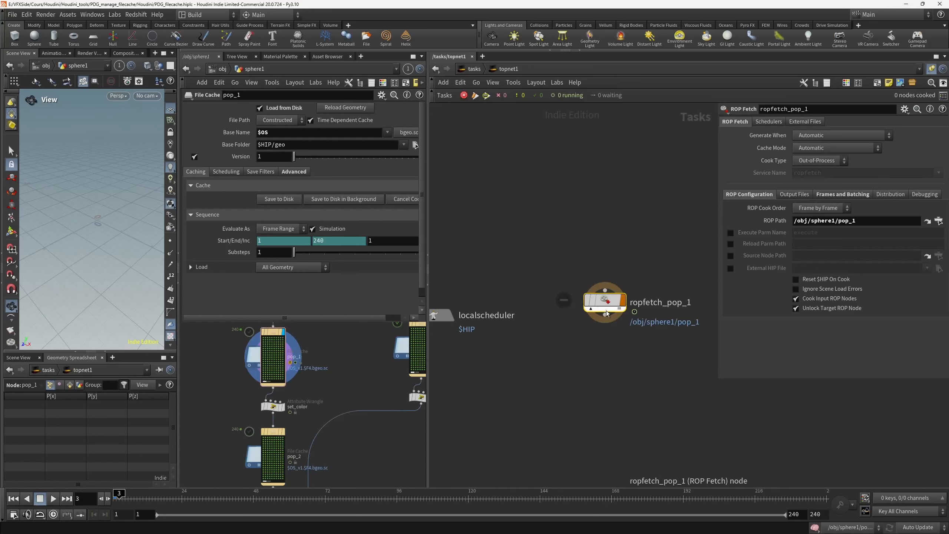
{"action": "key", "text": "shift+v"}
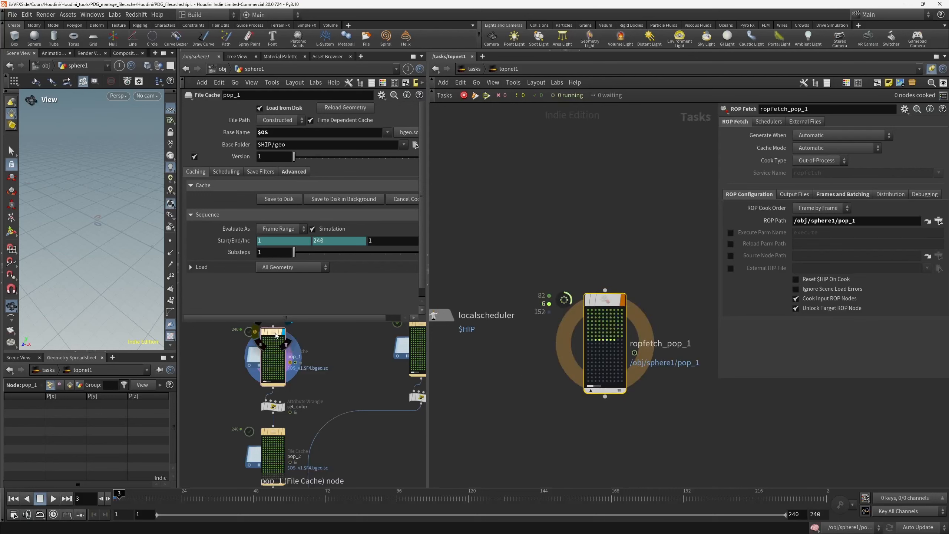
{"action": "left_click_drag", "start_coordinate": [121, 496], "coordinate": [176, 495]}
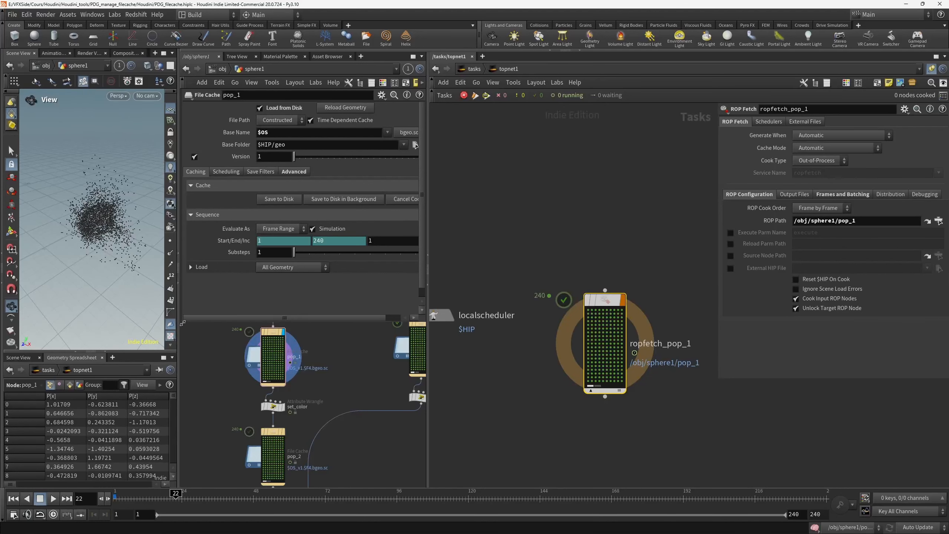
Shrink the parameter overlay over the geometry network and examine the pop_final File Cache below merge1.
{"action": "left_click_drag", "start_coordinate": [182, 320], "coordinate": [233, 309]}
{"action": "middle_click_drag", "start_coordinate": [333, 386], "coordinate": [307, 328]}
{"action": "middle_click_drag", "start_coordinate": [333, 474], "coordinate": [333, 381]}
{"action": "left_click", "coordinate": [299, 409]}
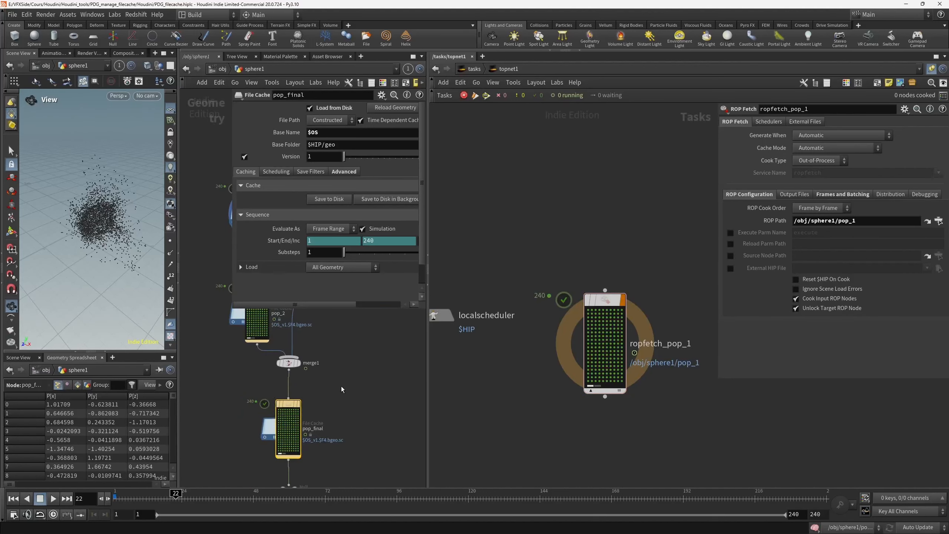
{"action": "middle_click_drag", "start_coordinate": [355, 379], "coordinate": [348, 452]}
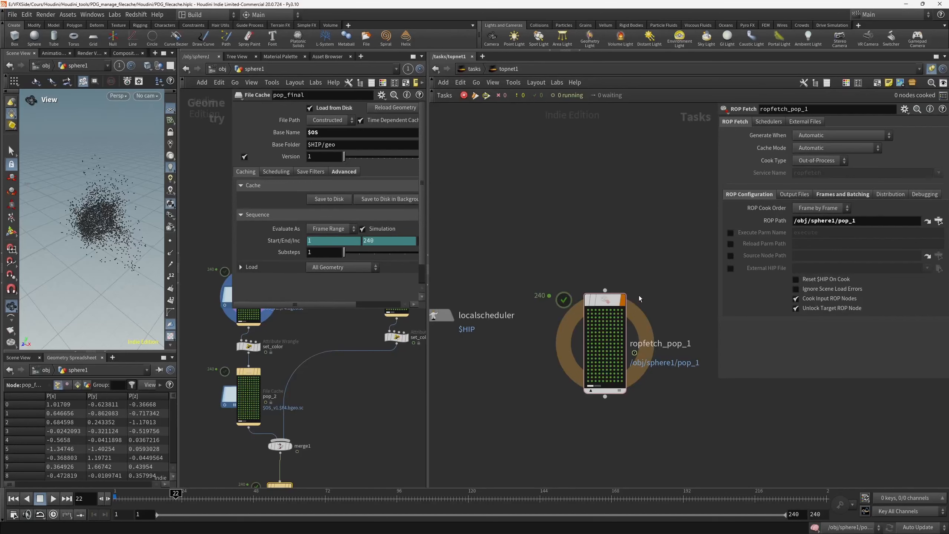
Select the pop_2 File Cache, duplicate ropfetch_pop_1 below itself as ropfetch_pop_2 and wire the original's output into the copy.
{"action": "middle_click_drag", "start_coordinate": [639, 295], "coordinate": [609, 259]}
{"action": "middle_click_drag", "start_coordinate": [311, 331], "coordinate": [346, 340]}
{"action": "scroll", "coordinate": [266, 407], "scroll_direction": "up", "scroll_amount": 3}
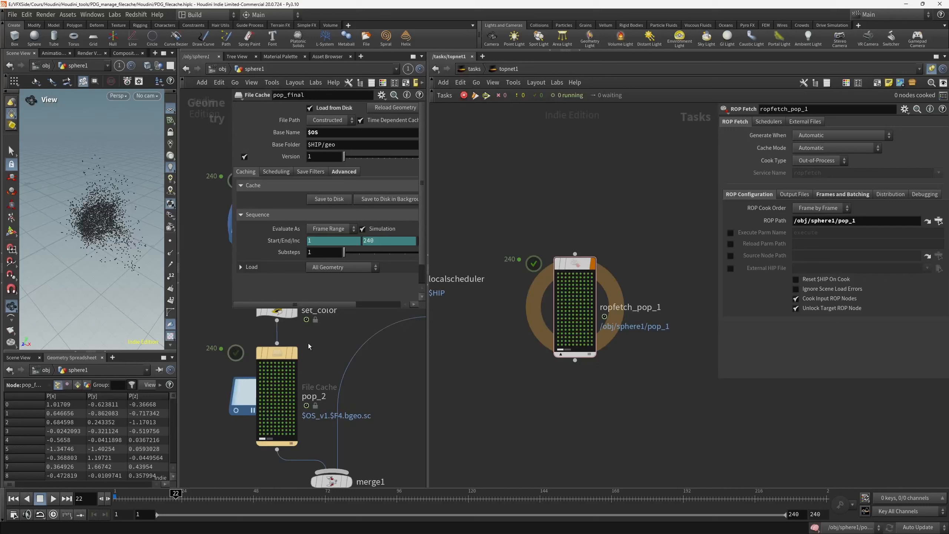
{"action": "left_click", "coordinate": [275, 358]}
{"action": "middle_click_drag", "start_coordinate": [502, 384], "coordinate": [495, 317]}
{"action": "mouse_move", "coordinate": [574, 203]}
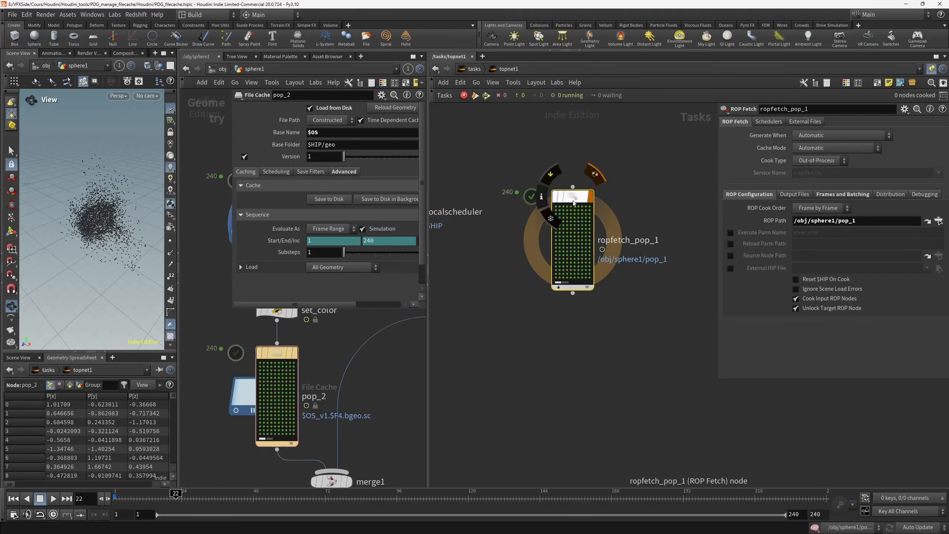
{"action": "left_click_drag", "start_coordinate": [573, 201], "coordinate": [572, 384], "text": "alt"}
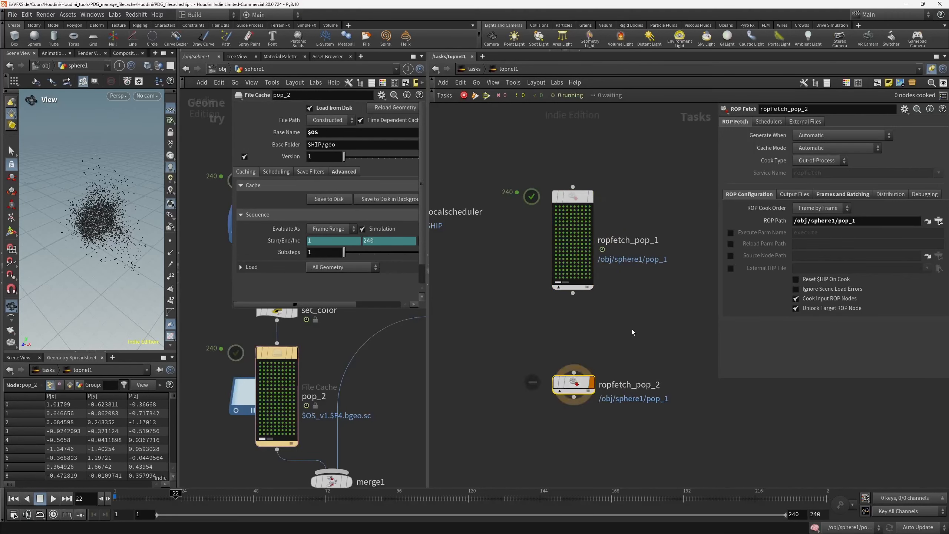
{"action": "mouse_move", "coordinate": [572, 293]}
{"action": "left_mouse_down"}
{"action": "mouse_move", "coordinate": [574, 327]}
{"action": "mouse_move", "coordinate": [573, 293]}
{"action": "left_mouse_up"}
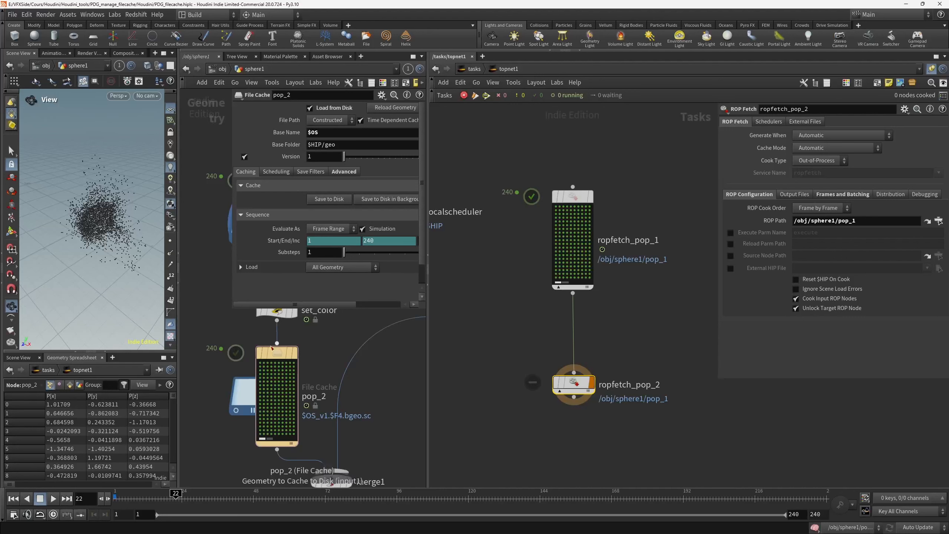
Set ropfetch_pop_2's ROP Path to /obj/sphere1/pop_2.
{"action": "left_click_drag", "start_coordinate": [886, 222], "coordinate": [885, 221]}
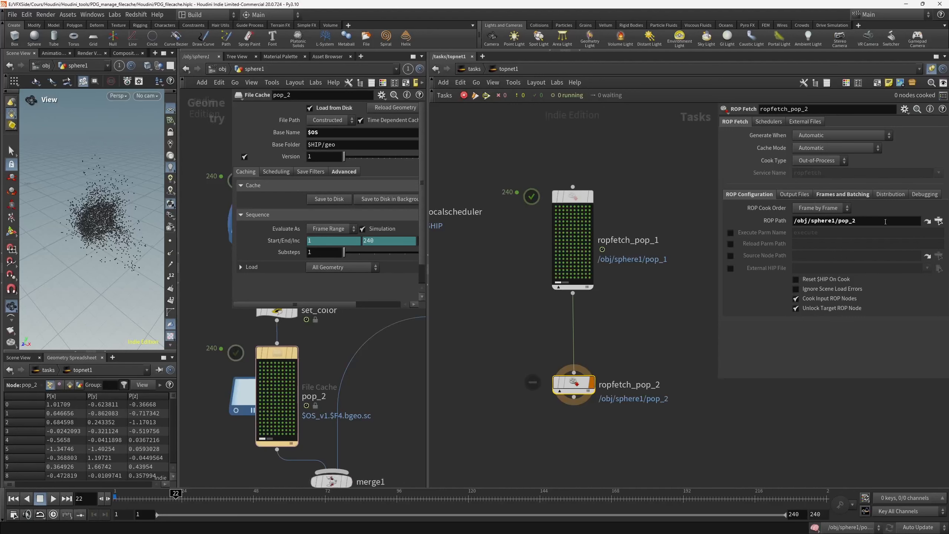
{"action": "mouse_move", "coordinate": [575, 389]}
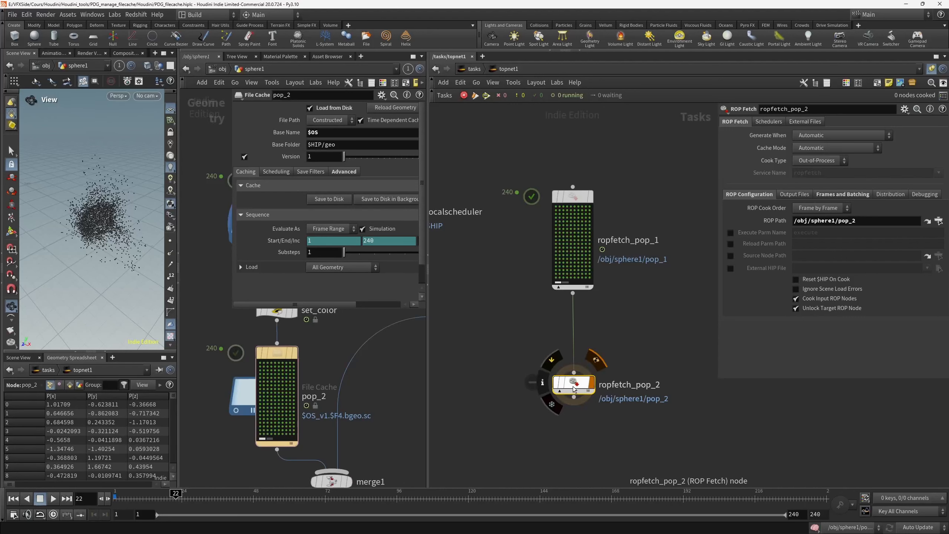
Show ropfetch_pop_2's Frame Range expressions and widen its parameter overlay to read the full references.
{"action": "left_click", "coordinate": [841, 195]}
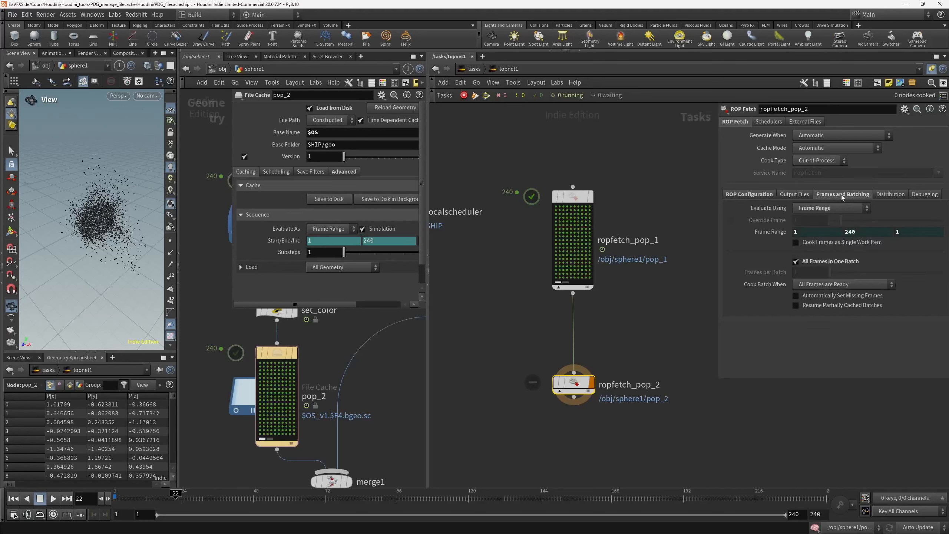
{"action": "left_click", "coordinate": [771, 234]}
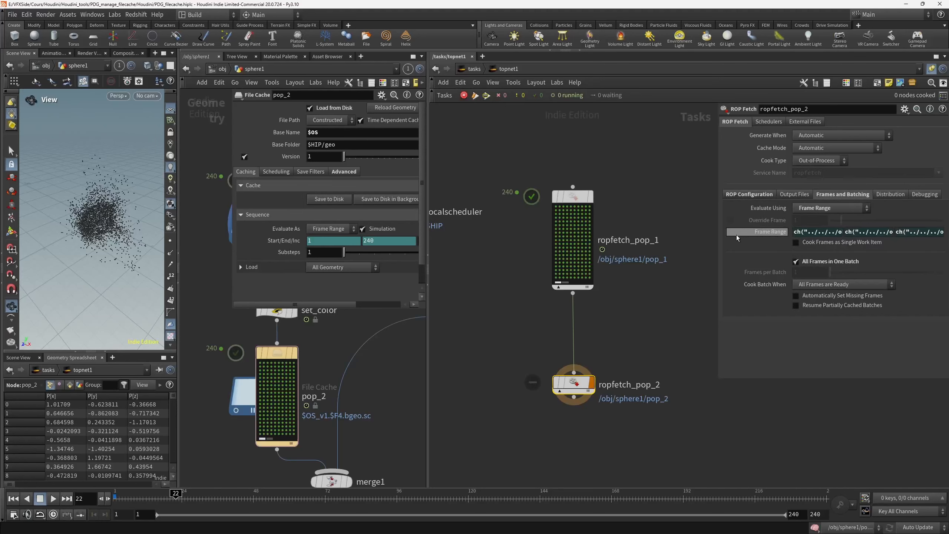
{"action": "left_click_drag", "start_coordinate": [719, 241], "coordinate": [513, 241]}
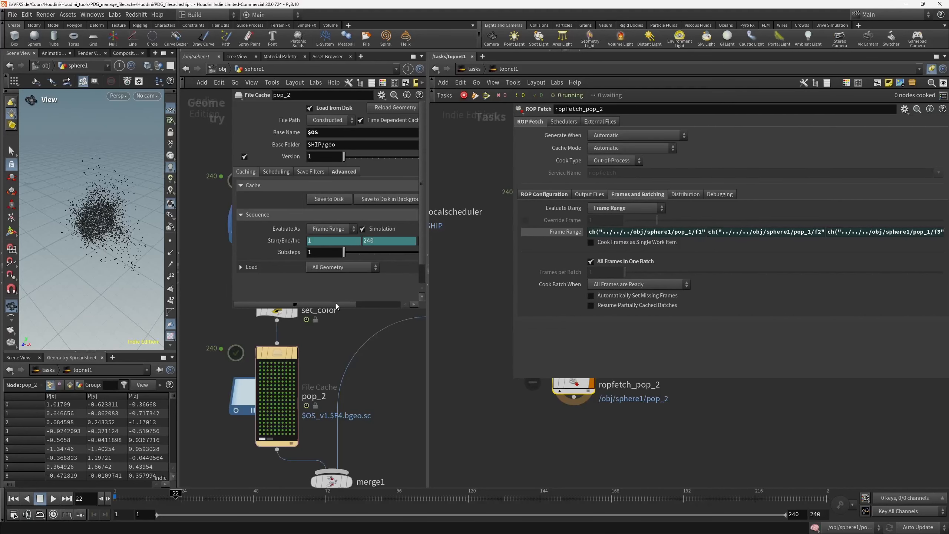
Copy the pop_2 File Cache's Start/End/Inc parameter and paste it as relative references into ropfetch_pop_2's Frame Range.
{"action": "middle_click_drag", "start_coordinate": [336, 304], "coordinate": [318, 415]}
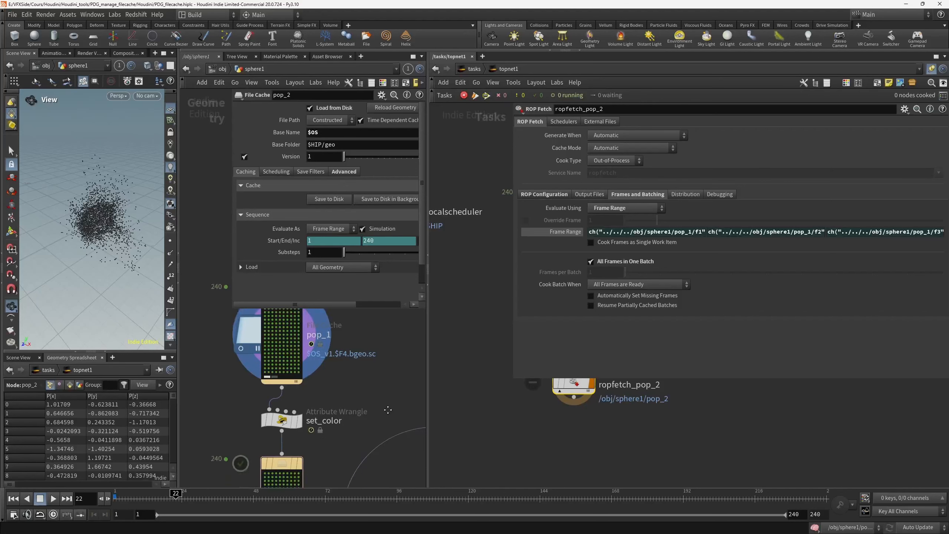
{"action": "middle_click_drag", "start_coordinate": [388, 410], "coordinate": [388, 304]}
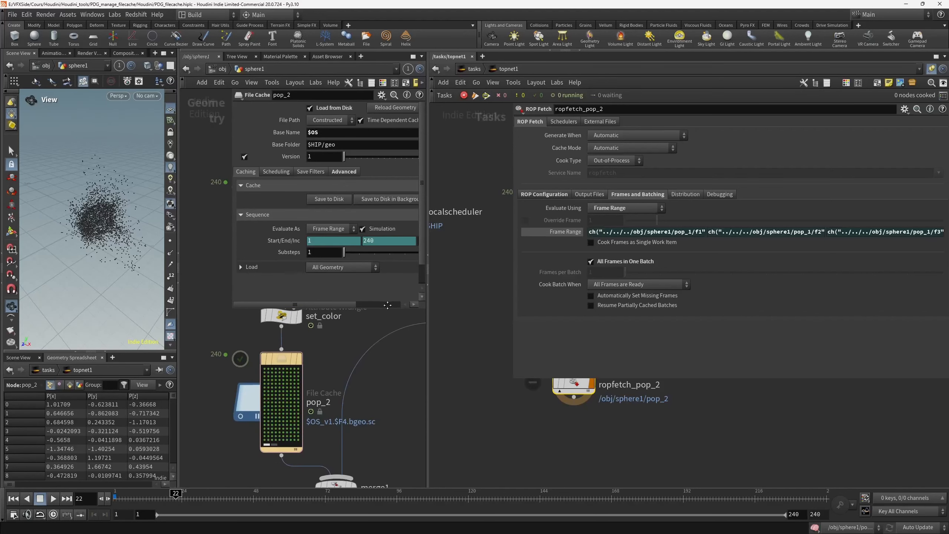
{"action": "left_click", "coordinate": [283, 358]}
{"action": "scroll", "coordinate": [322, 363], "scroll_direction": "up", "scroll_amount": 1}
{"action": "middle_click_drag", "start_coordinate": [321, 363], "coordinate": [333, 348]}
{"action": "left_click", "coordinate": [280, 342]}
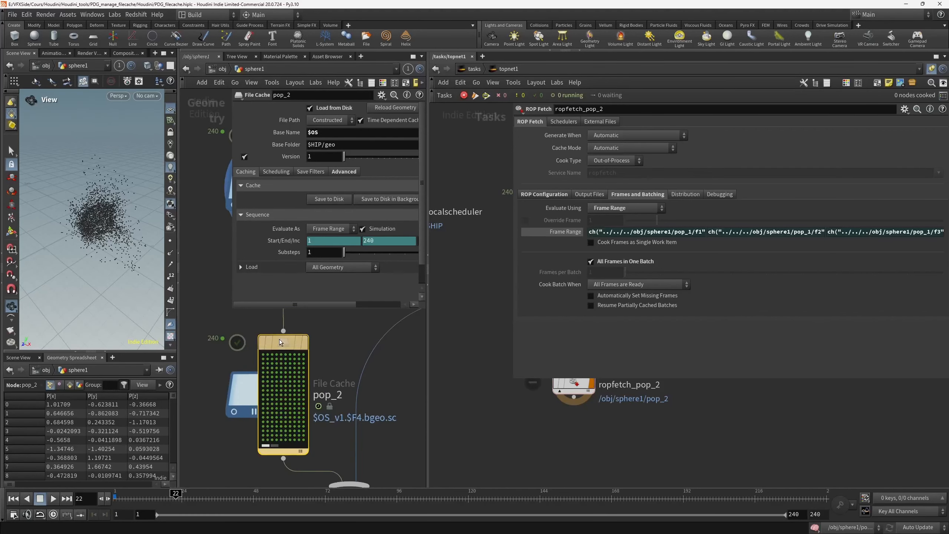
{"action": "right_click", "coordinate": [281, 243]}
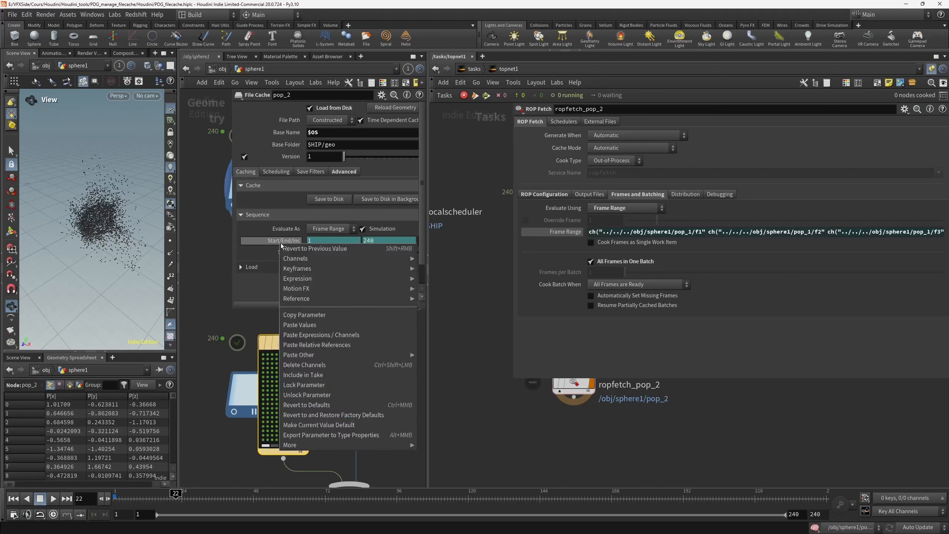
{"action": "left_click", "coordinate": [336, 316]}
{"action": "right_click", "coordinate": [560, 232]}
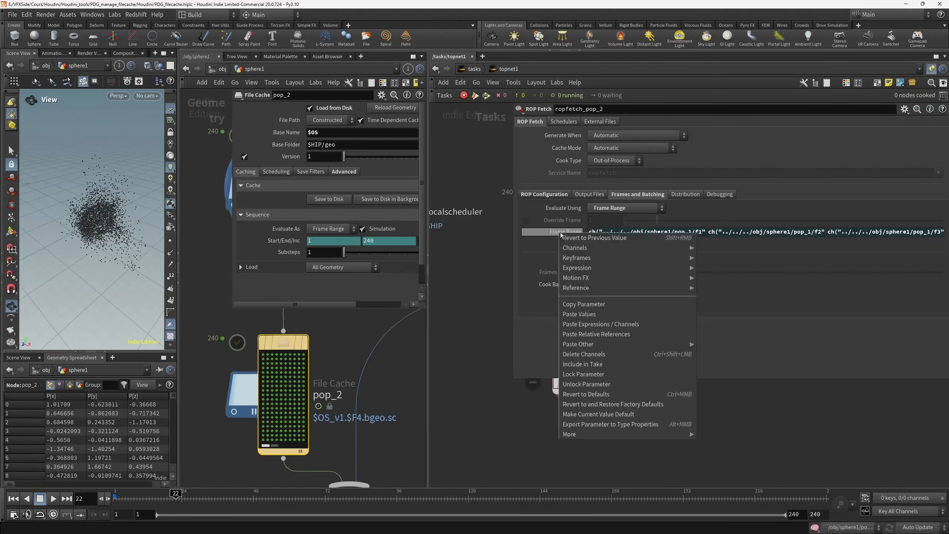
{"action": "left_click", "coordinate": [607, 334]}
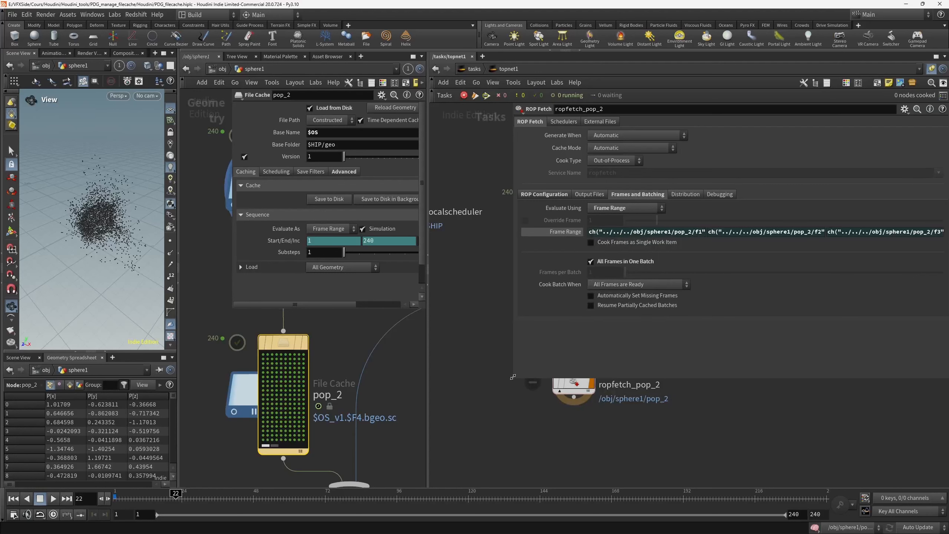
{"action": "left_click_drag", "start_coordinate": [674, 231], "coordinate": [692, 232]}
Narrow ropfetch_pop_2's parameter overlay to uncover the task nodes and display its Frame Range as values.
{"action": "left_click_drag", "start_coordinate": [511, 374], "coordinate": [647, 370]}
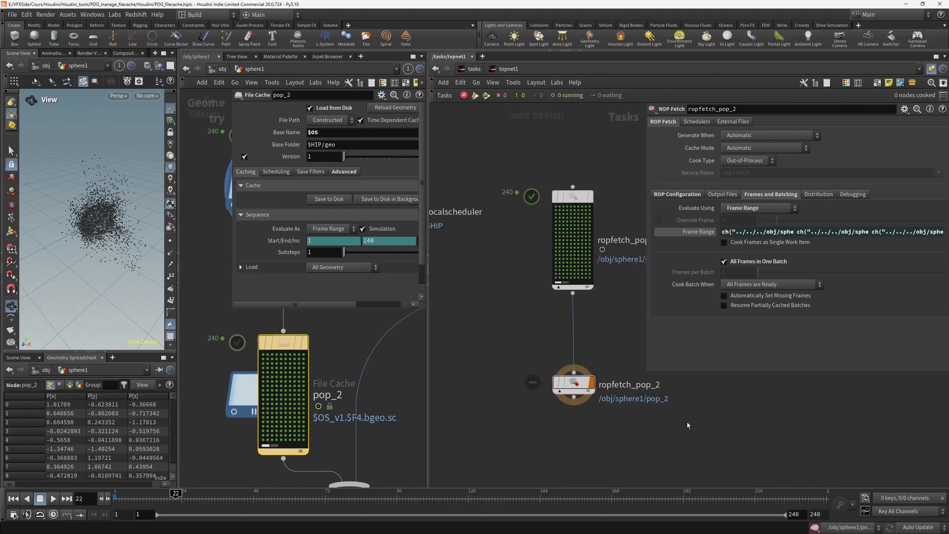
{"action": "middle_click_drag", "start_coordinate": [685, 422], "coordinate": [654, 439]}
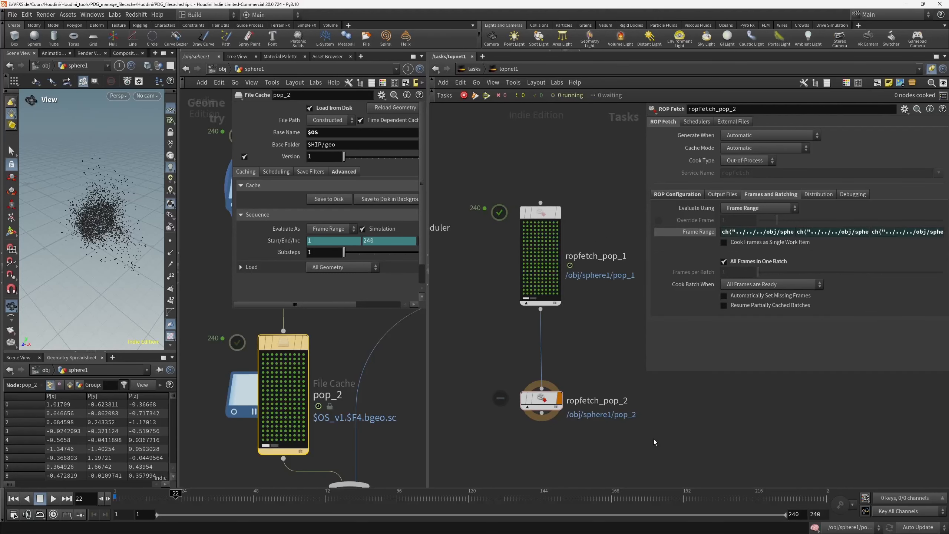
{"action": "left_click", "coordinate": [688, 232]}
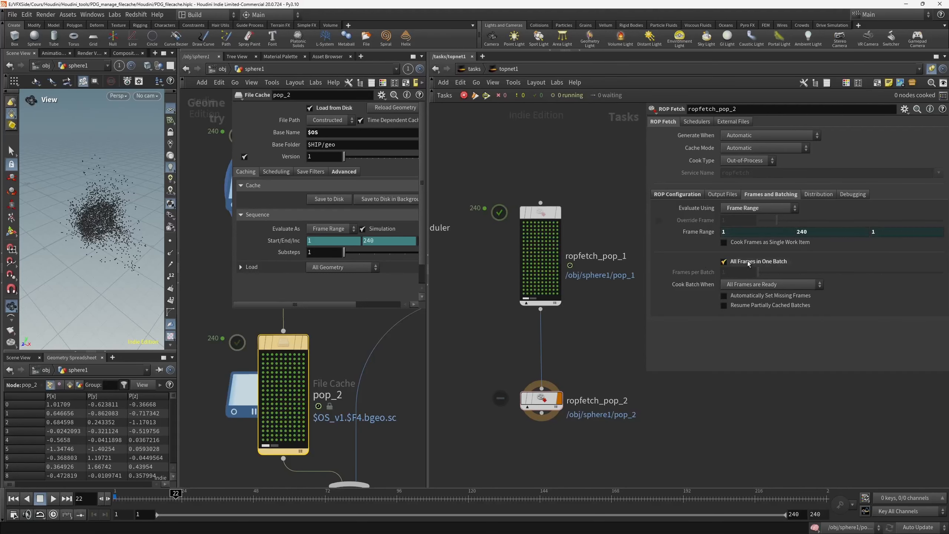
Check ropfetch_pop_2's ROP Path, start cooking the node and cancel the running TOP cook.
{"action": "left_click", "coordinate": [675, 194]}
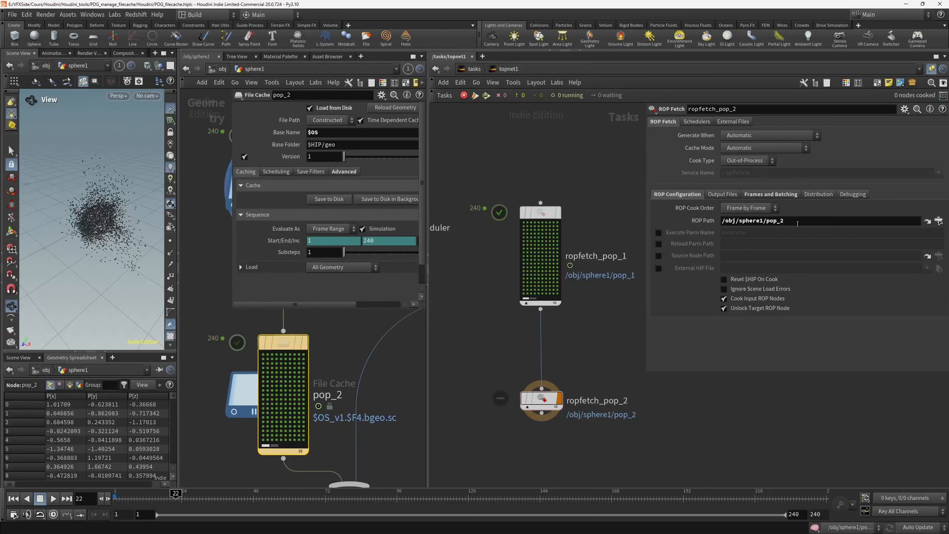
{"action": "left_click", "coordinate": [542, 399]}
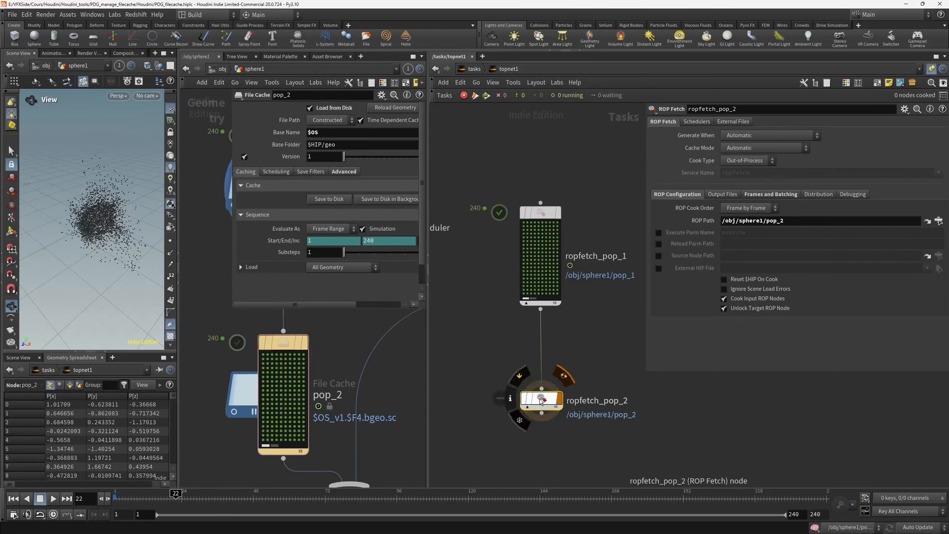
{"action": "left_click", "coordinate": [542, 398]}
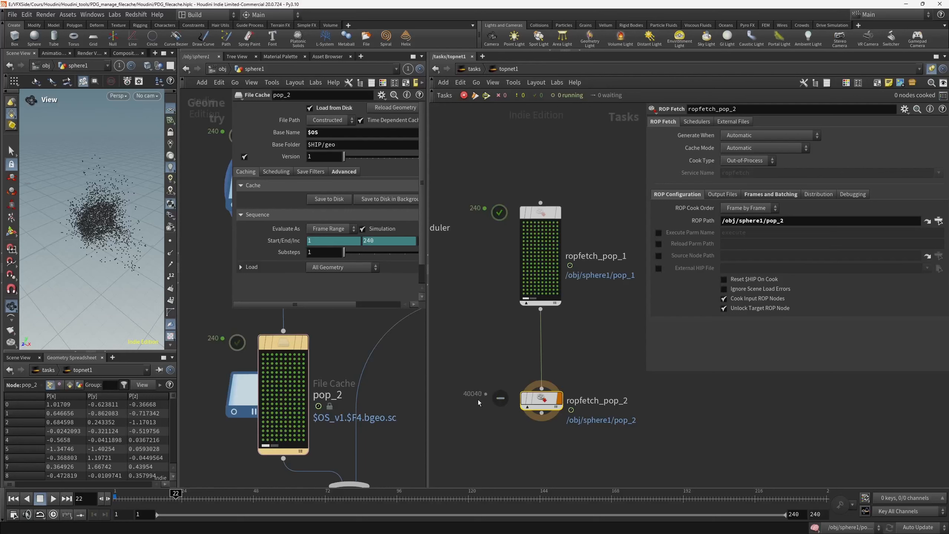
{"action": "key", "text": "Escape"}
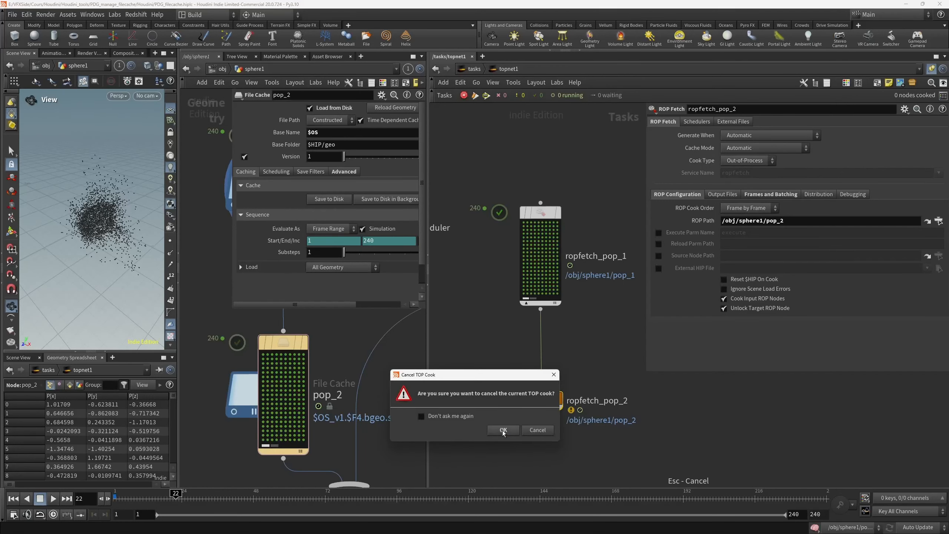
{"action": "left_click", "coordinate": [503, 429]}
{"action": "middle_click_drag", "start_coordinate": [505, 343], "coordinate": [500, 321]}
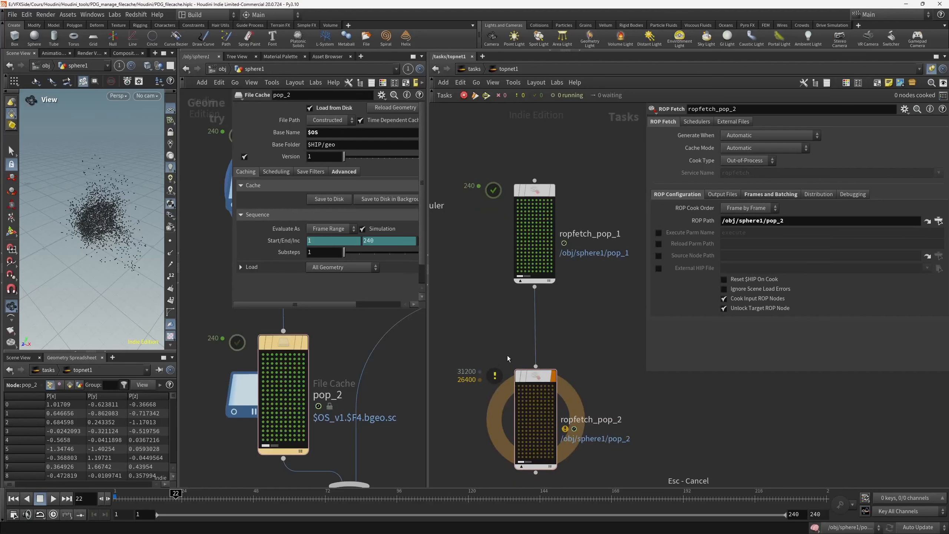
Examine how a ropfetch_pop_1 work item feeds ropfetch_pop_2 and review the latter's frame range and ROP path.
{"action": "mouse_move", "coordinate": [532, 208]}
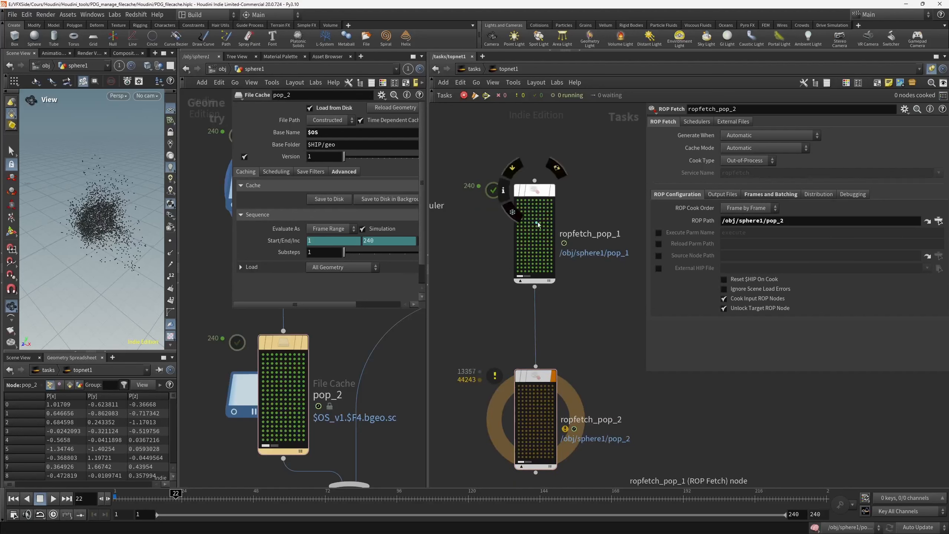
{"action": "left_click", "coordinate": [519, 202]}
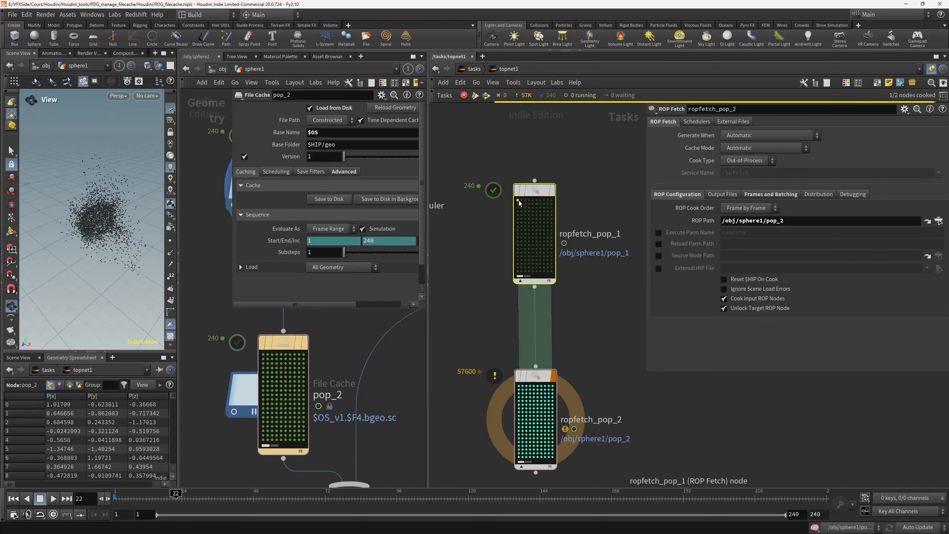
{"action": "mouse_move", "coordinate": [566, 362]}
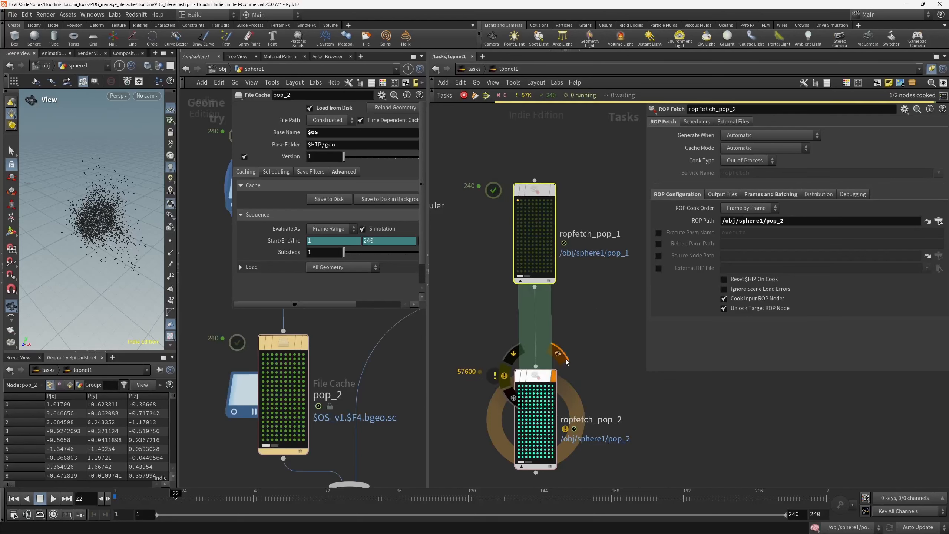
{"action": "left_click", "coordinate": [775, 197]}
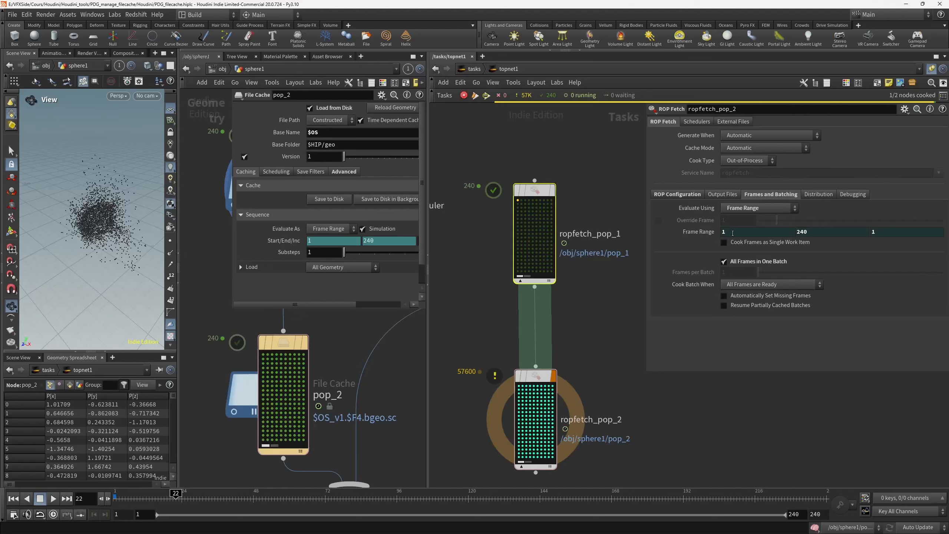
{"action": "left_click", "coordinate": [673, 194]}
{"action": "left_click", "coordinate": [571, 309]}
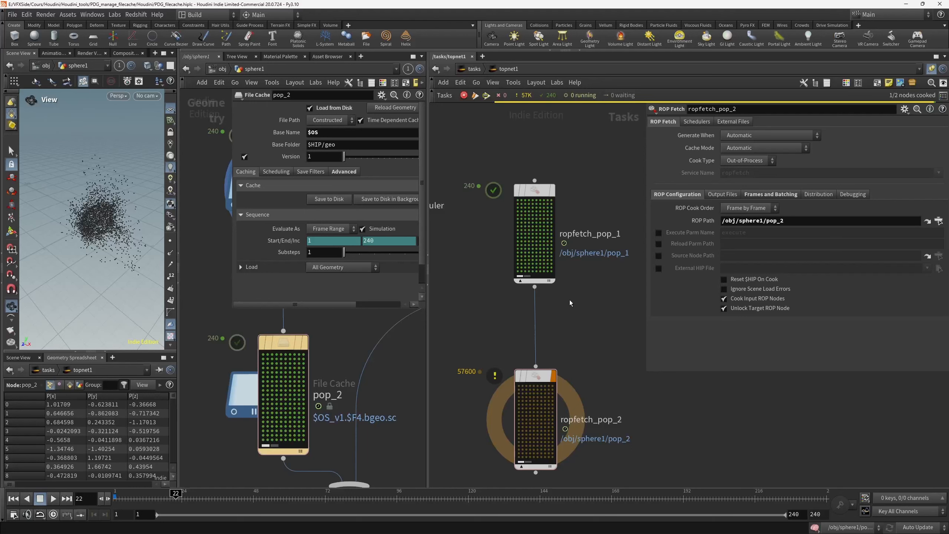
Insert a Wait for All node on the wire between ropfetch_pop_1 and ropfetch_pop_2.
{"action": "mouse_move", "coordinate": [544, 205]}
{"action": "key", "text": "Tab"}
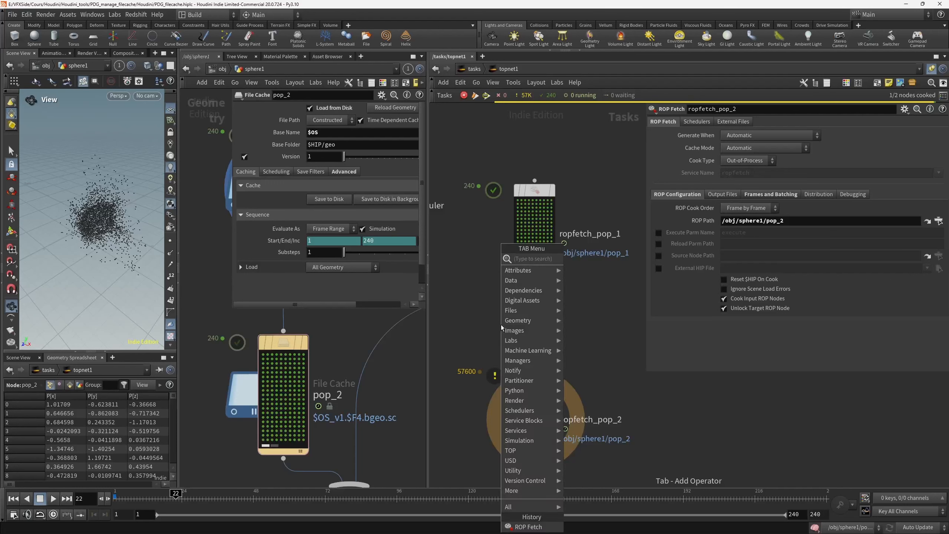
{"action": "type", "text": "waifo"}
{"action": "key", "text": "Return"}
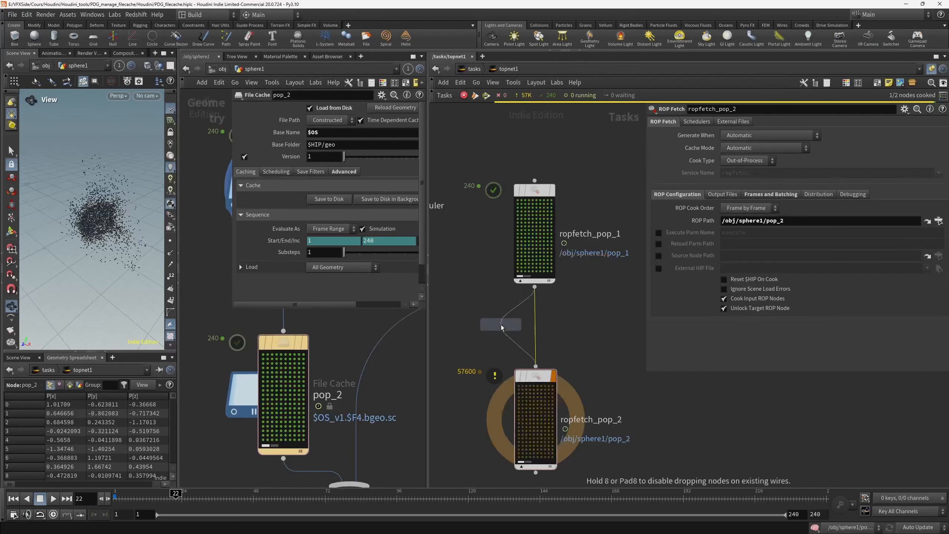
{"action": "left_click", "coordinate": [533, 325]}
Inspect ropfetch_pop_1's first work item and cook the waitforall1 node.
{"action": "scroll", "coordinate": [520, 215], "scroll_direction": "up", "scroll_amount": 3}
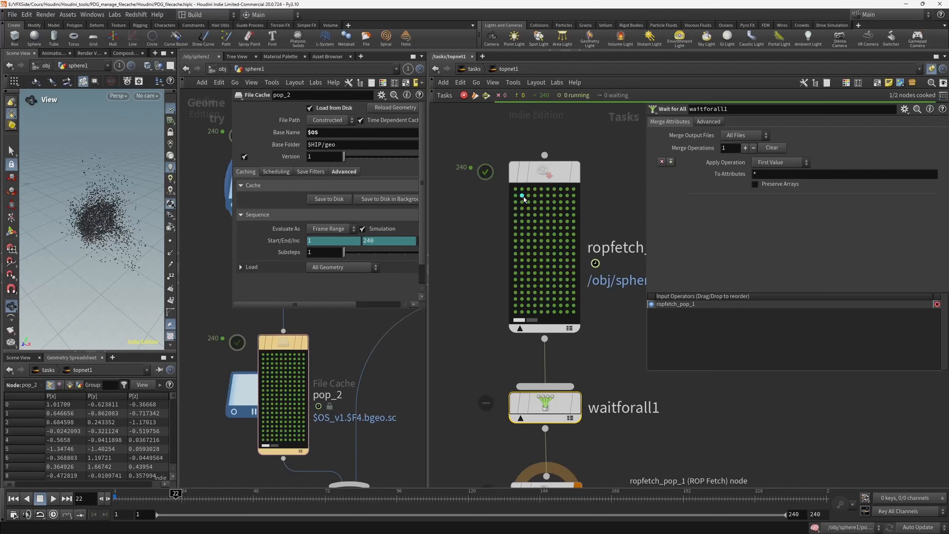
{"action": "left_click", "coordinate": [515, 189]}
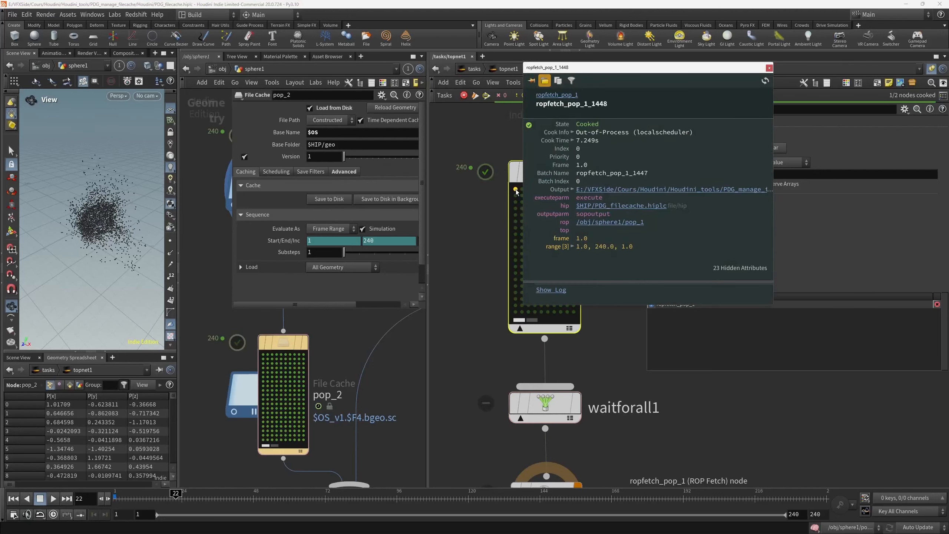
{"action": "left_click", "coordinate": [541, 412]}
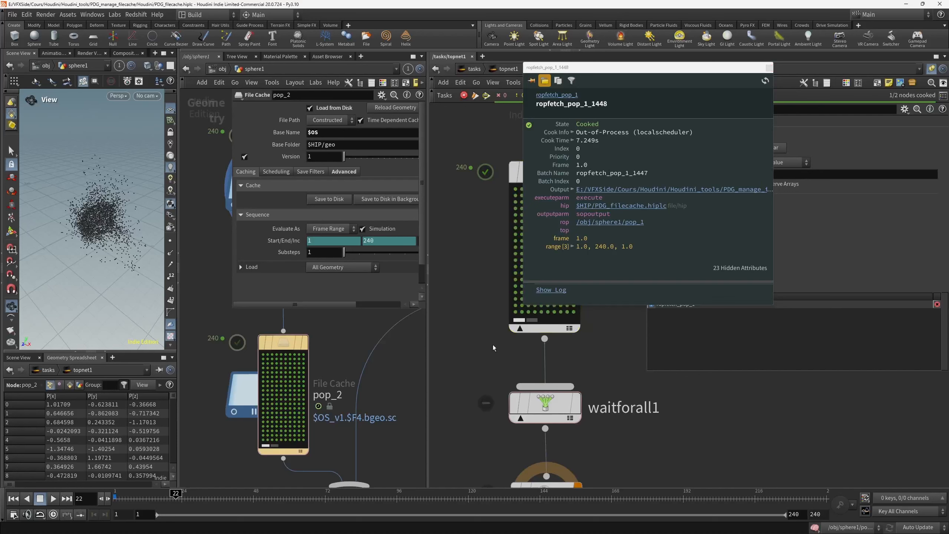
{"action": "left_click", "coordinate": [545, 406]}
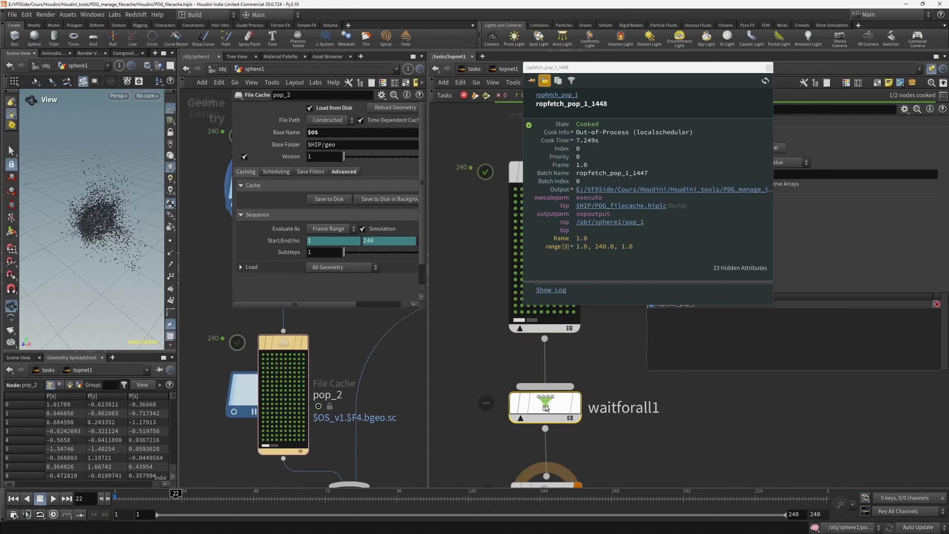
{"action": "key", "text": "shift+v"}
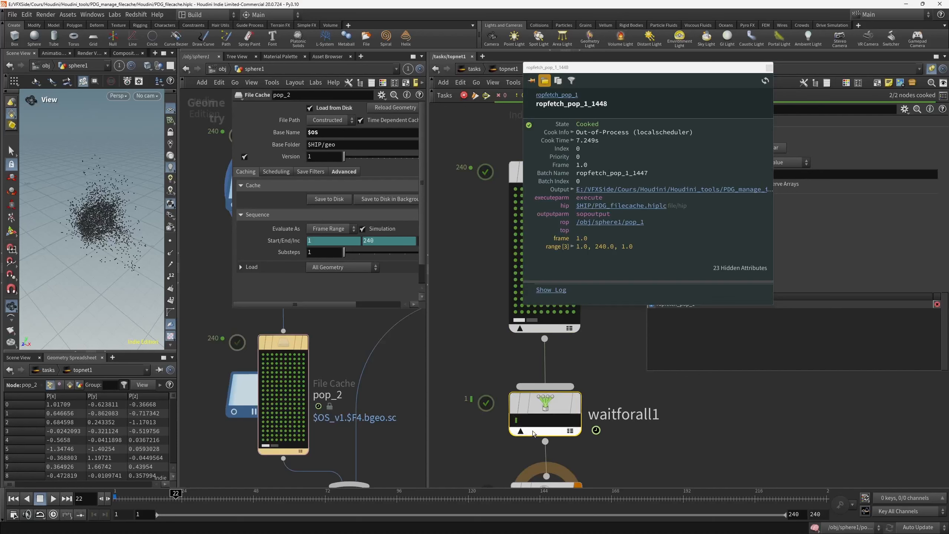
Inspect the attributes and partitioned items of waitforall1's work item, and close its info window.
{"action": "left_click", "coordinate": [516, 421]}
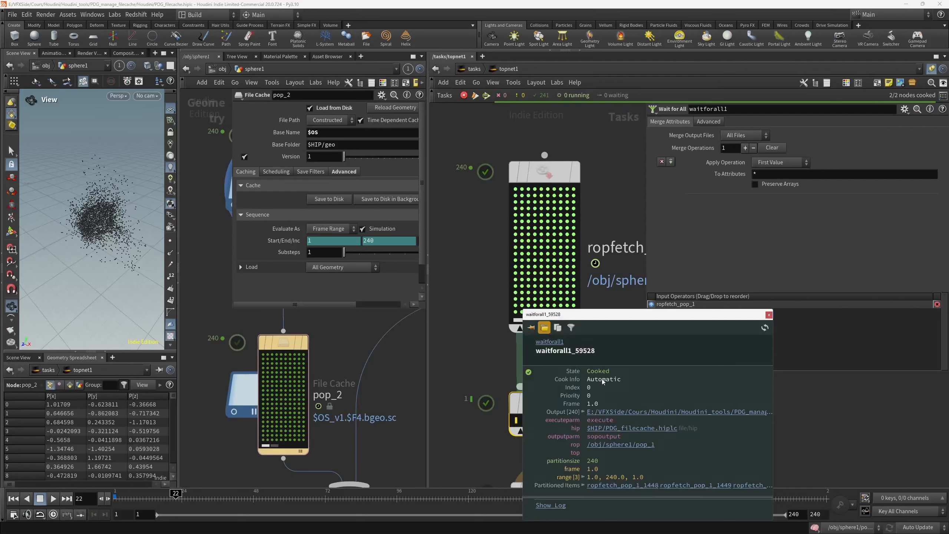
{"action": "left_click_drag", "start_coordinate": [631, 321], "coordinate": [711, 203]}
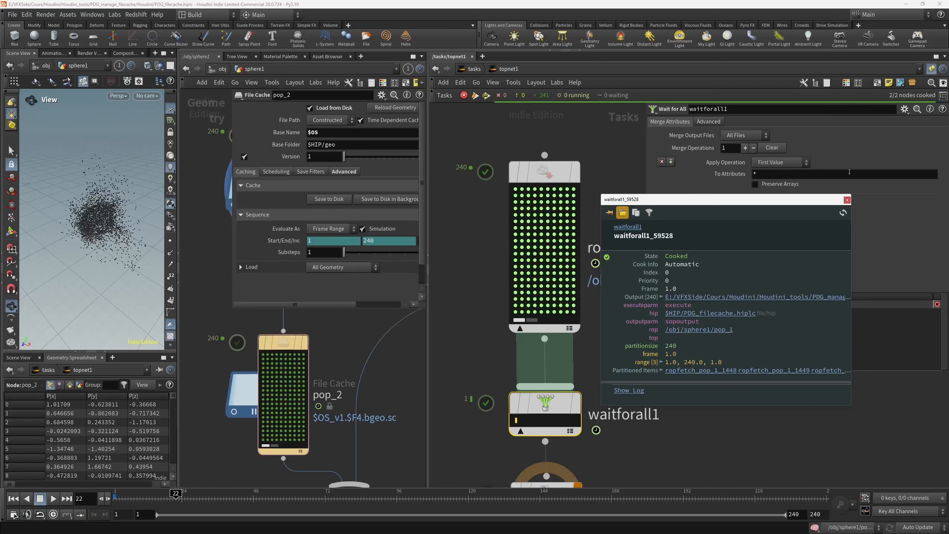
{"action": "left_click", "coordinate": [847, 200]}
Cook ropfetch_pop_2 below waitforall1 and save the scene file.
{"action": "middle_click_drag", "start_coordinate": [678, 449], "coordinate": [660, 325]}
{"action": "left_click", "coordinate": [534, 376]}
{"action": "key", "text": "f"}
{"action": "scroll", "coordinate": [535, 378], "scroll_direction": "down", "scroll_amount": 5}
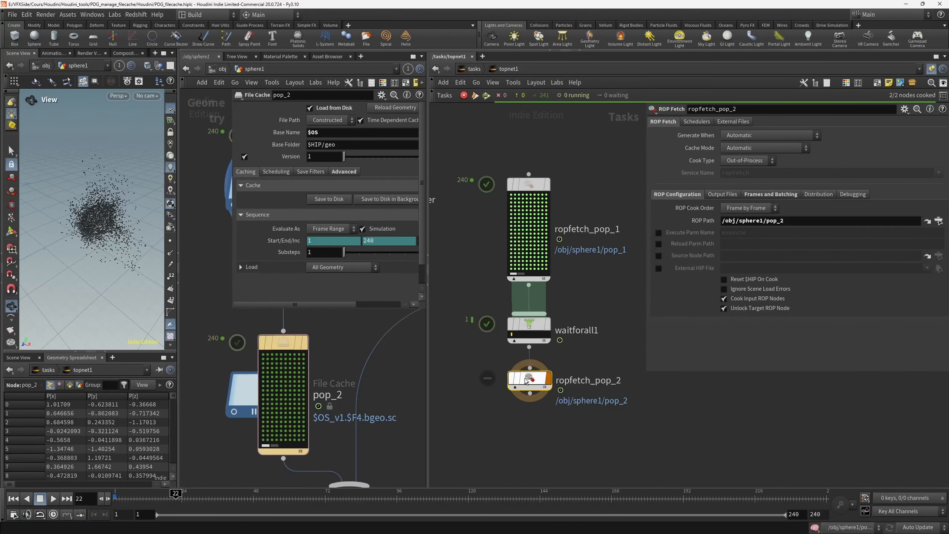
{"action": "key", "text": "shift+v"}
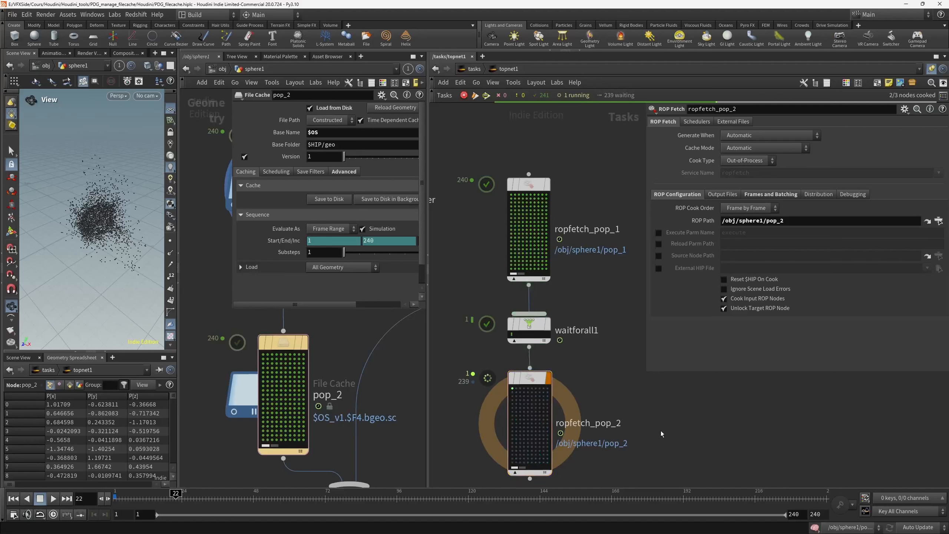
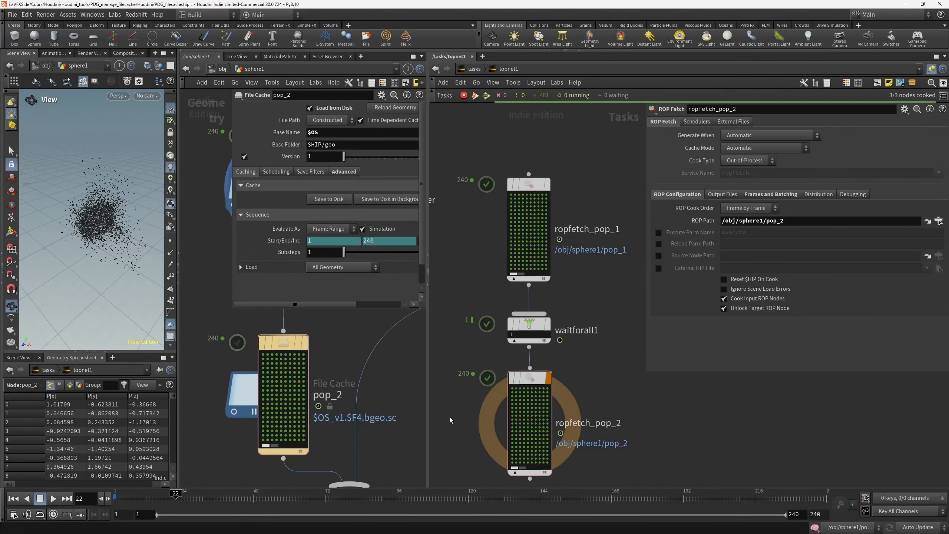
{"action": "key", "text": "ctrl+s"}
Widen the geometry network pane and select the pop_4 File Cache below popnet1 in the sphere2 branch.
{"action": "left_click_drag", "start_coordinate": [427, 362], "coordinate": [523, 370]}
{"action": "scroll", "coordinate": [453, 396], "scroll_direction": "up", "scroll_amount": 1}
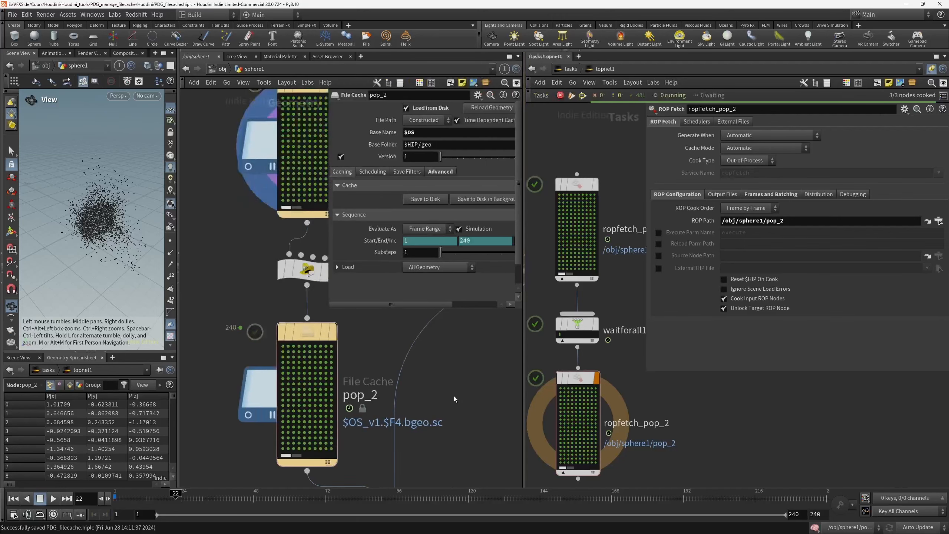
{"action": "scroll", "coordinate": [453, 396], "scroll_direction": "down", "scroll_amount": 4}
{"action": "scroll", "coordinate": [454, 396], "scroll_direction": "down", "scroll_amount": 2}
{"action": "middle_click_drag", "start_coordinate": [454, 397], "coordinate": [421, 415]}
{"action": "middle_click_drag", "start_coordinate": [440, 338], "coordinate": [300, 438]}
{"action": "scroll", "coordinate": [379, 414], "scroll_direction": "up", "scroll_amount": 3}
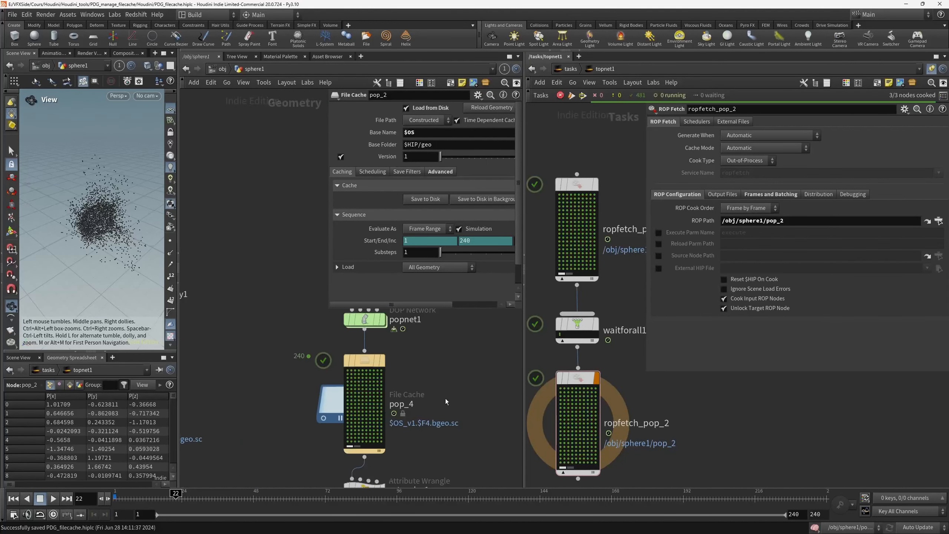
{"action": "middle_click_drag", "start_coordinate": [445, 403], "coordinate": [378, 398]}
{"action": "left_click", "coordinate": [296, 374]}
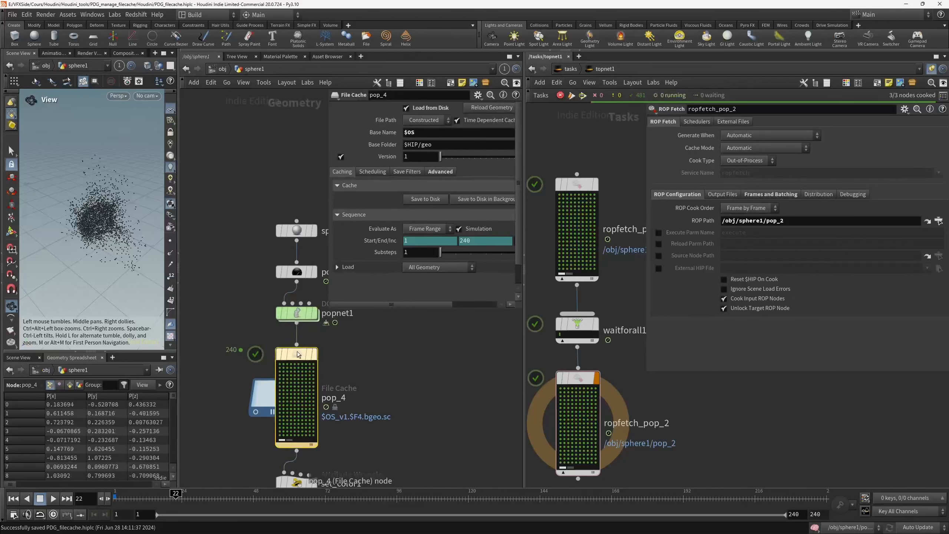
{"action": "middle_click_drag", "start_coordinate": [297, 374], "coordinate": [236, 364]}
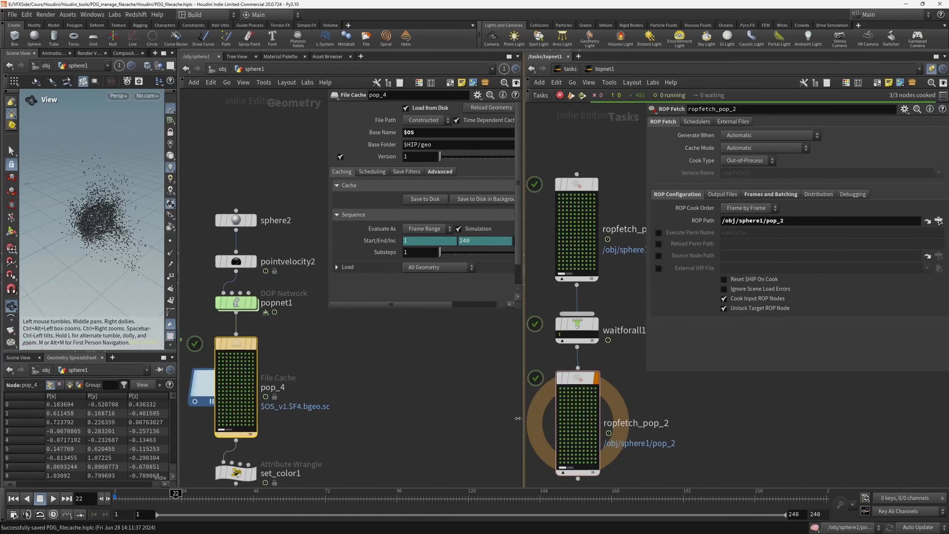
Duplicate ropfetch_pop_1 in the TOP network and place the copy beside the existing chain.
{"action": "left_click_drag", "start_coordinate": [524, 419], "coordinate": [358, 411]}
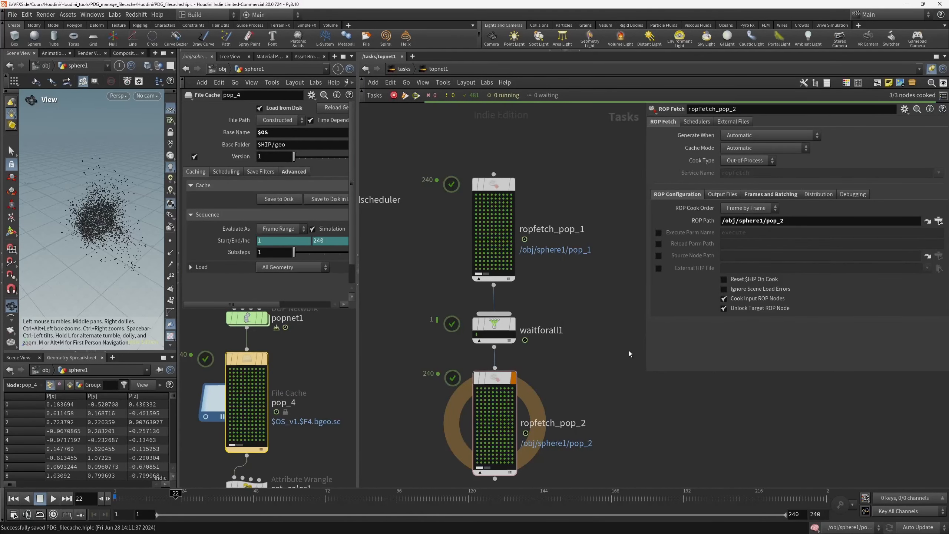
{"action": "middle_click_drag", "start_coordinate": [629, 354], "coordinate": [596, 334]}
{"action": "left_click", "coordinate": [460, 164]}
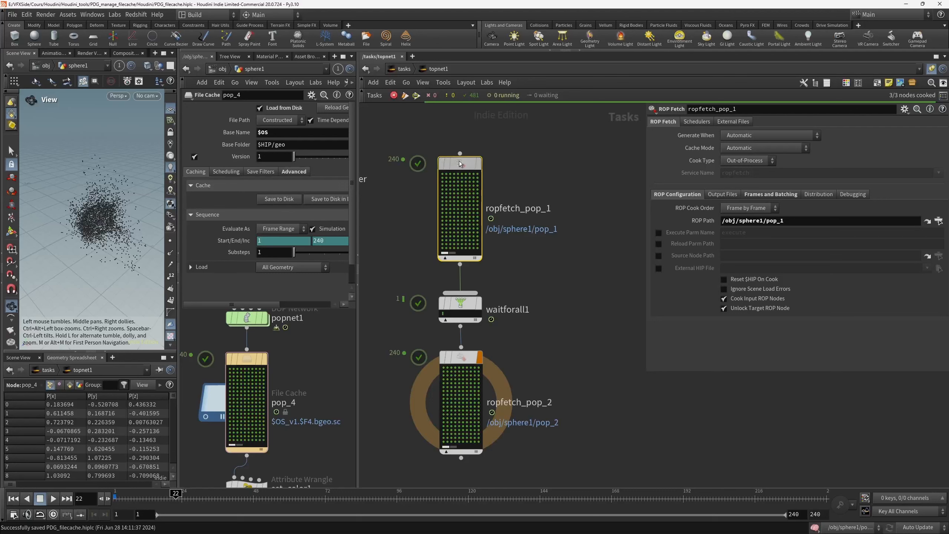
{"action": "left_click_drag", "start_coordinate": [459, 164], "coordinate": [606, 164], "text": "alt"}
{"action": "middle_click_drag", "start_coordinate": [595, 274], "coordinate": [497, 325]}
{"action": "left_click_drag", "start_coordinate": [510, 235], "coordinate": [534, 232]}
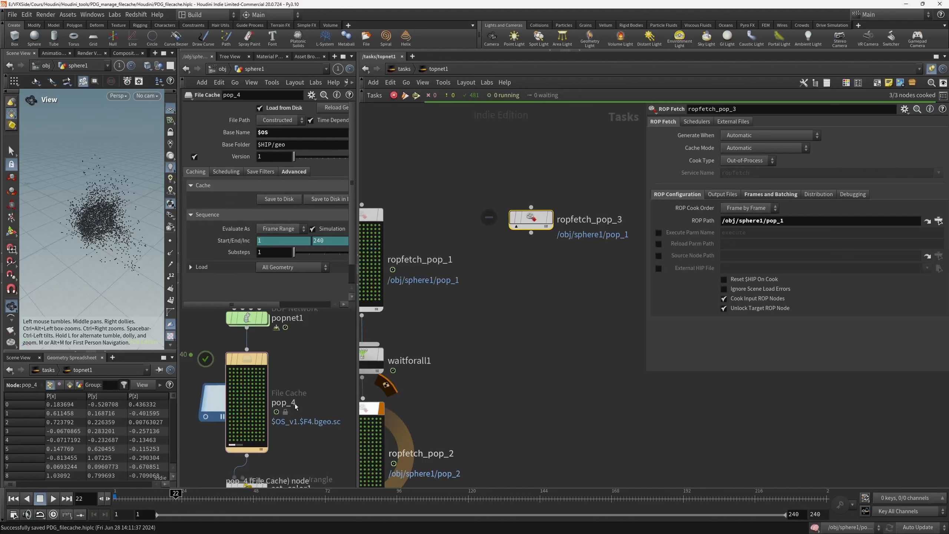
Rename the duplicated ROP Fetch node ropfetch_pop_4 and set its ROP Path to /obj/sphere1/pop_4.
{"action": "double_click", "coordinate": [621, 219]}
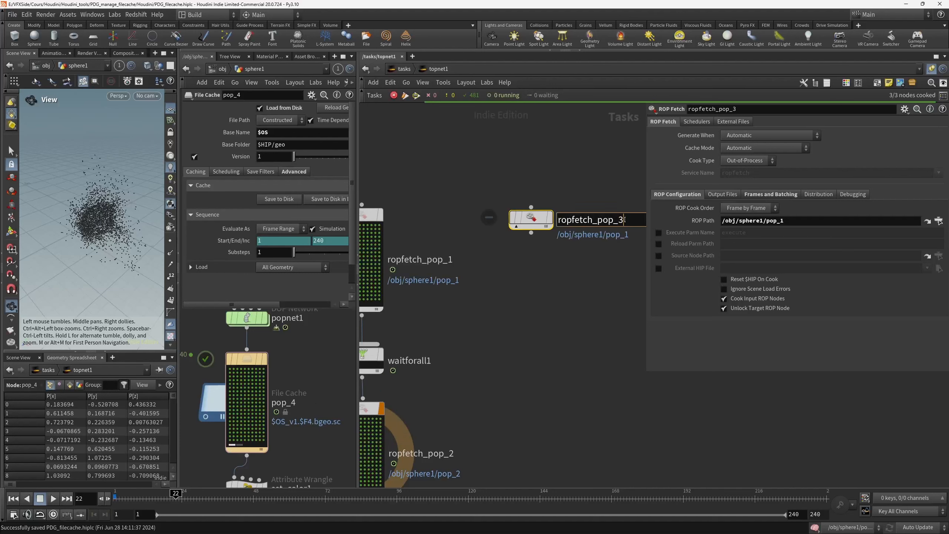
{"action": "key", "text": "BackSpace"}
{"action": "type", "text": "4"}
{"action": "key", "text": "Return"}
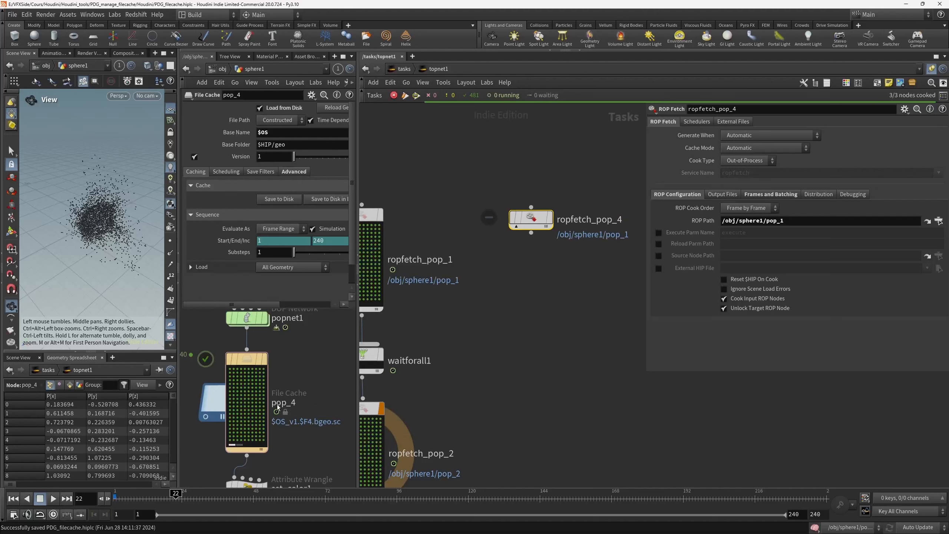
{"action": "middle_click_drag", "start_coordinate": [528, 376], "coordinate": [535, 355]}
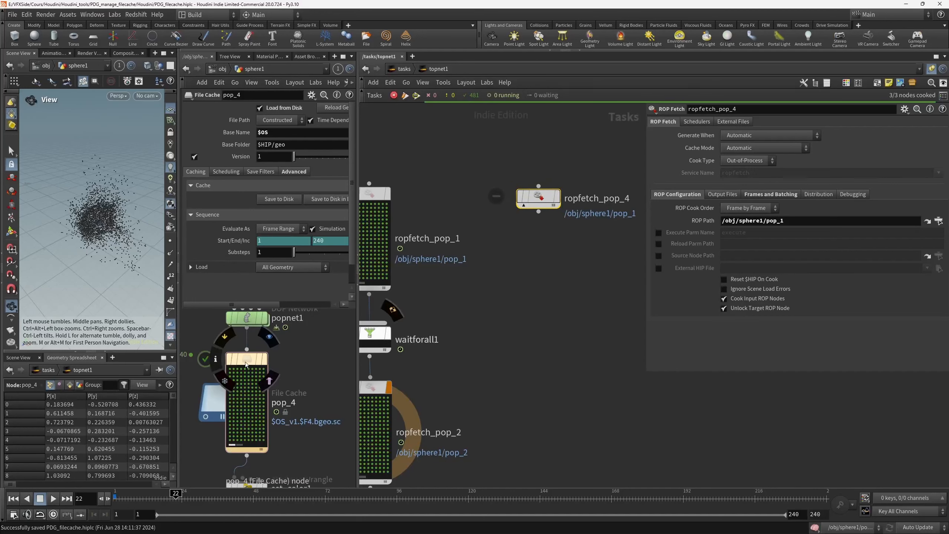
{"action": "left_click_drag", "start_coordinate": [247, 369], "coordinate": [815, 221]}
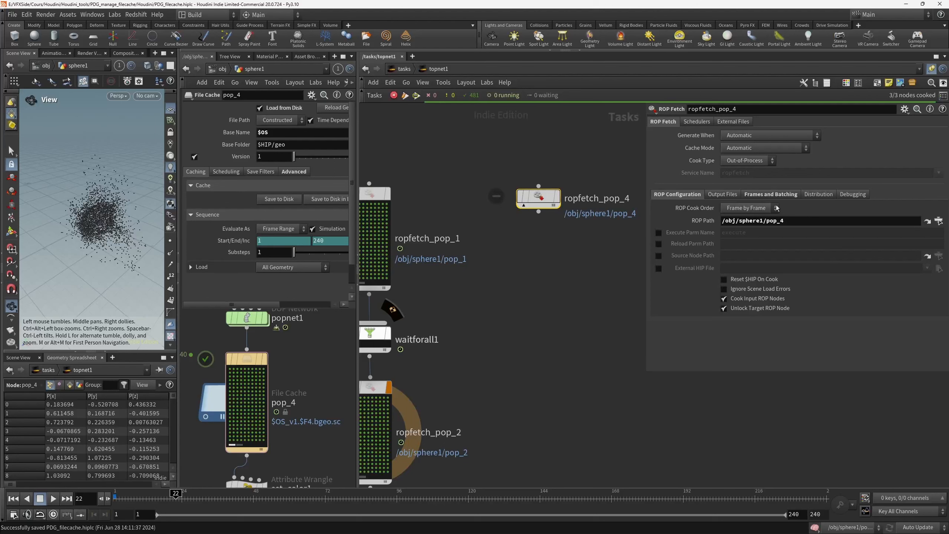
Point the start value expression of ropfetch_pop_4's Frame Range at the pop_4 File Cache.
{"action": "left_click", "coordinate": [770, 194]}
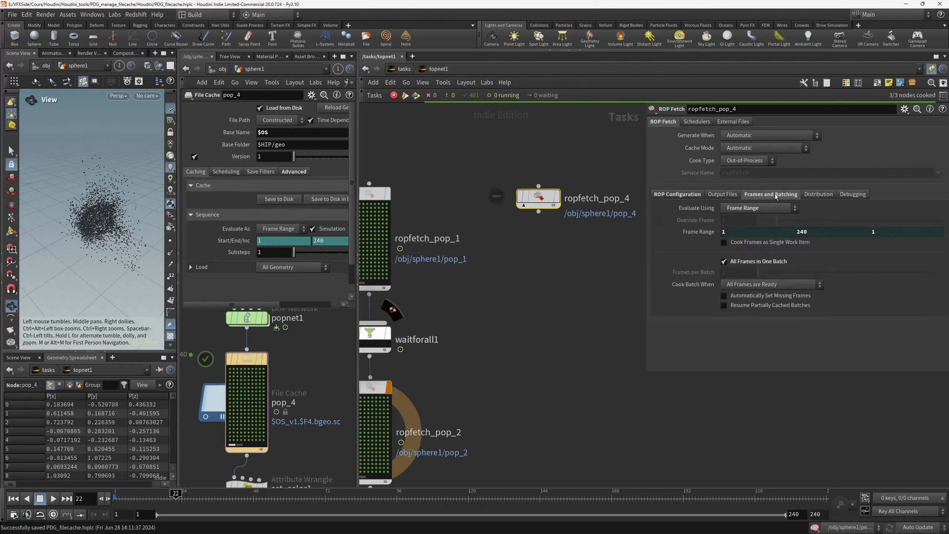
{"action": "left_click", "coordinate": [693, 231]}
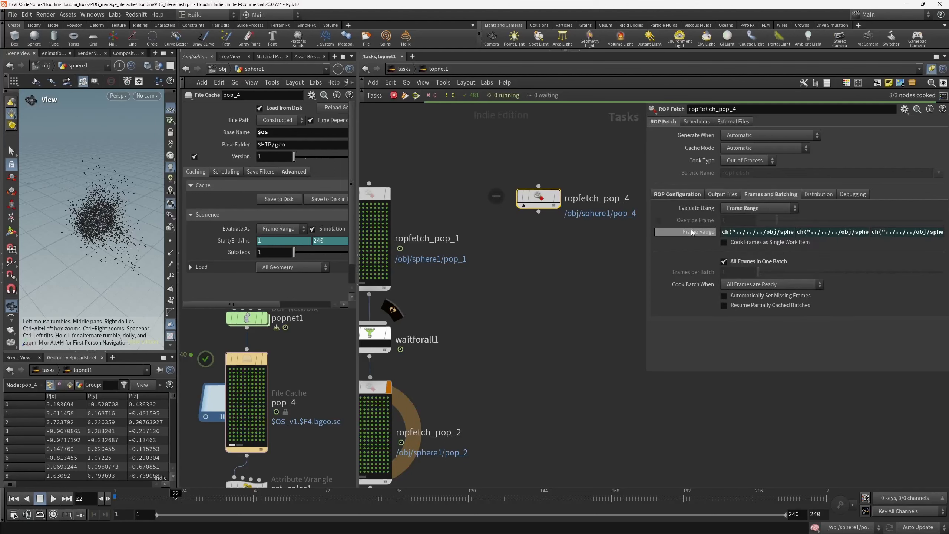
{"action": "left_click", "coordinate": [779, 232]}
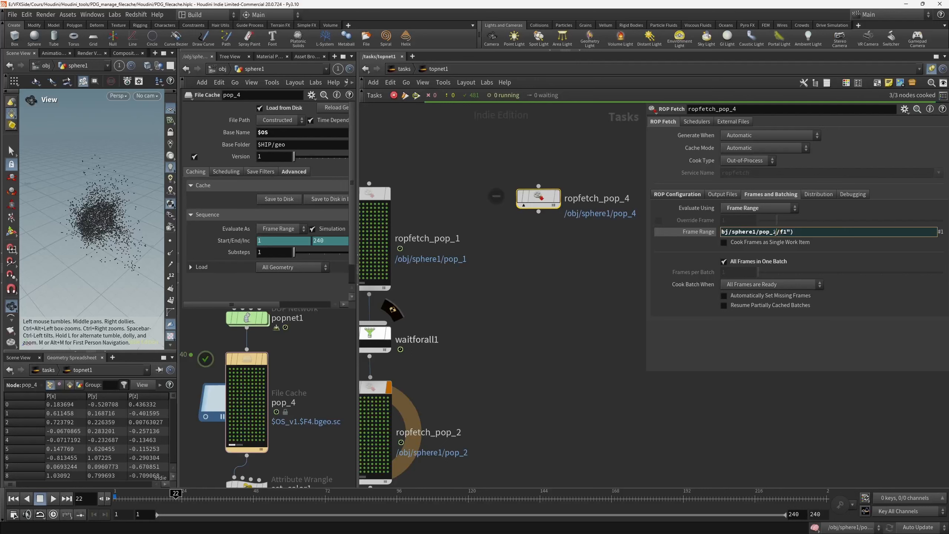
{"action": "type", "text": "4"}
{"action": "key", "text": "Return"}
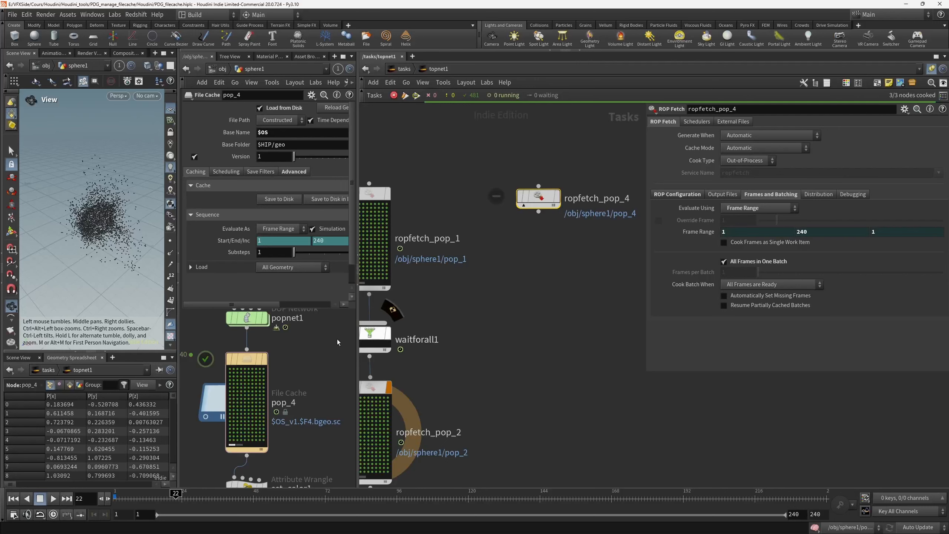
Copy pop_4's Start/End/Inc parameter and paste it as relative references into ropfetch_pop_4's Frame Range.
{"action": "mouse_move", "coordinate": [255, 361]}
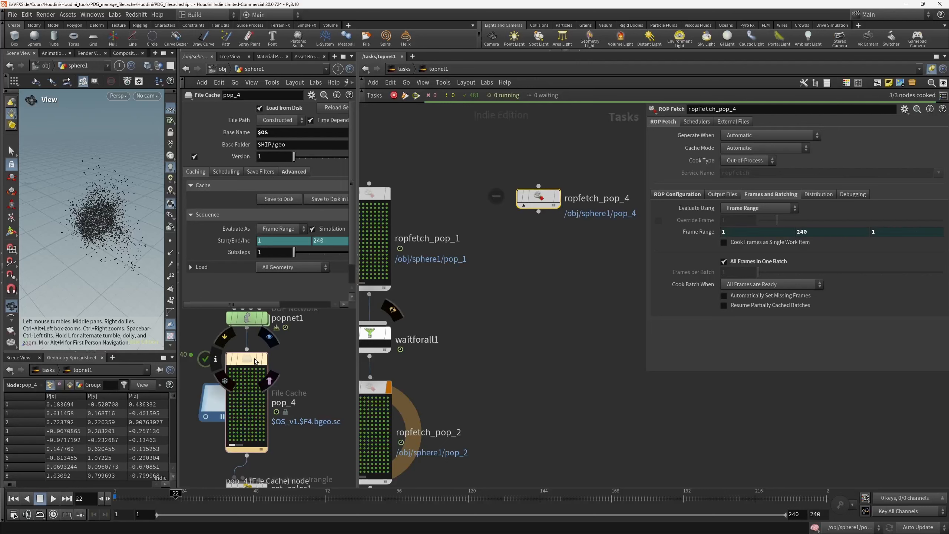
{"action": "right_click", "coordinate": [234, 241]}
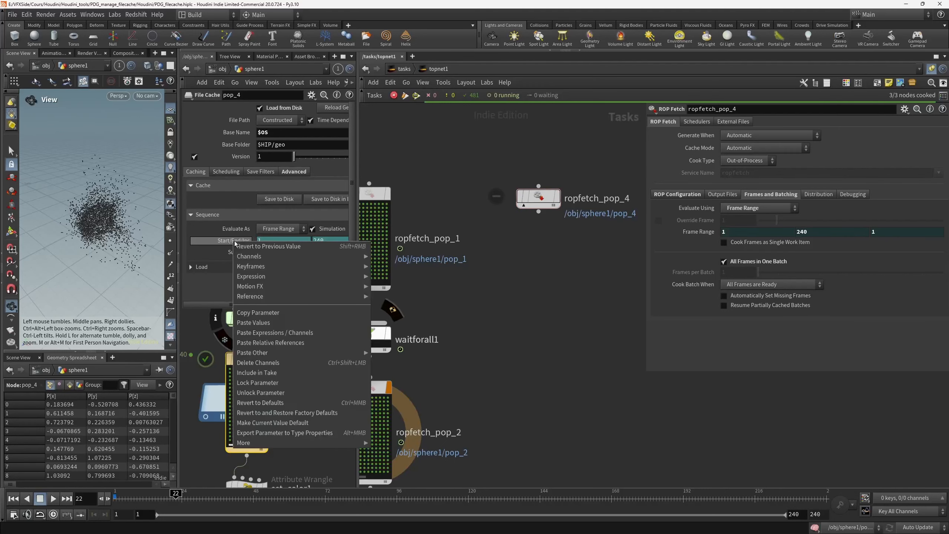
{"action": "left_click", "coordinate": [284, 313]}
{"action": "right_click", "coordinate": [698, 231]}
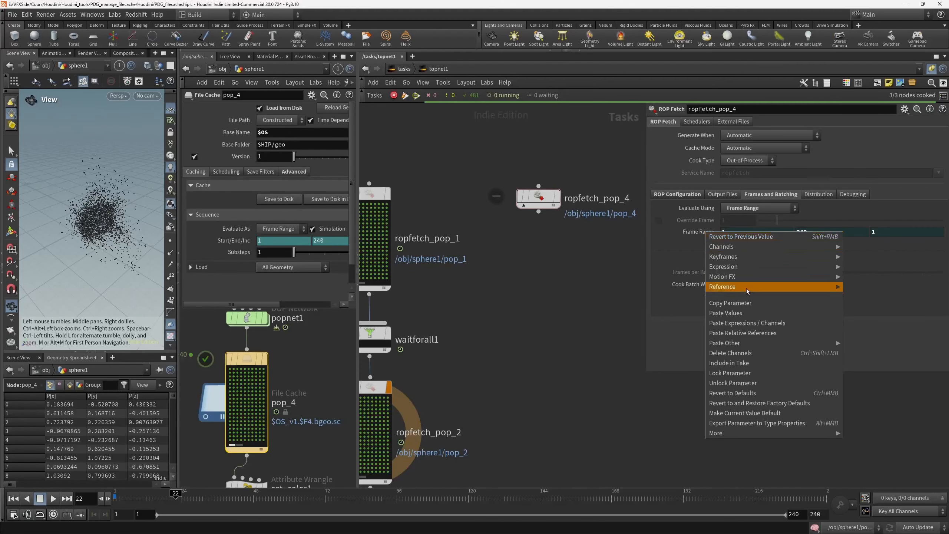
{"action": "left_click", "coordinate": [758, 332]}
{"action": "left_click", "coordinate": [696, 233]}
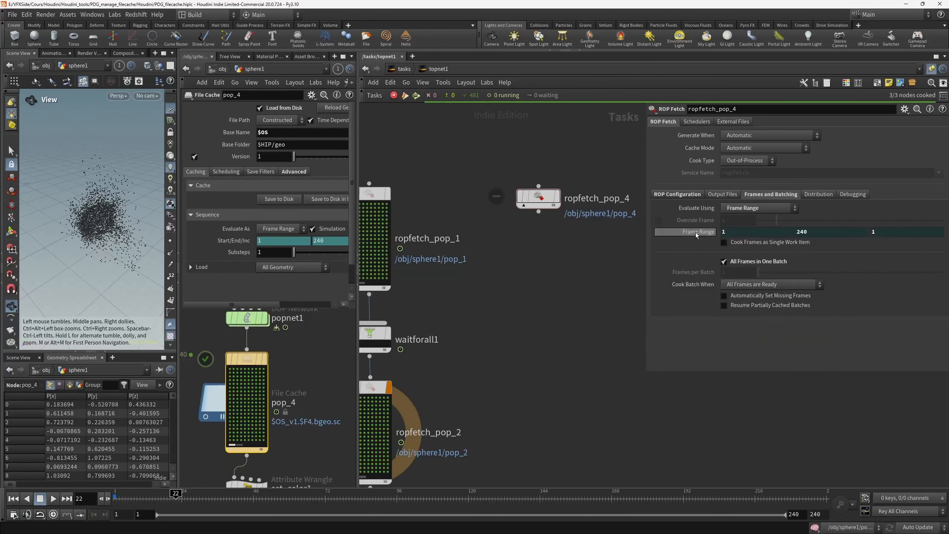
Return to ropfetch_pop_4's ROP configuration and cook the node.
{"action": "left_click", "coordinate": [680, 194]}
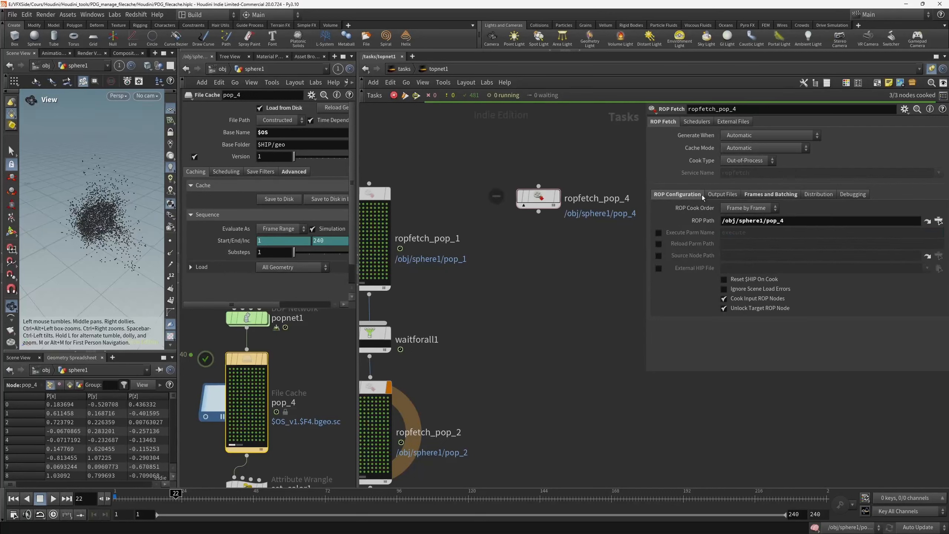
{"action": "left_click", "coordinate": [541, 197]}
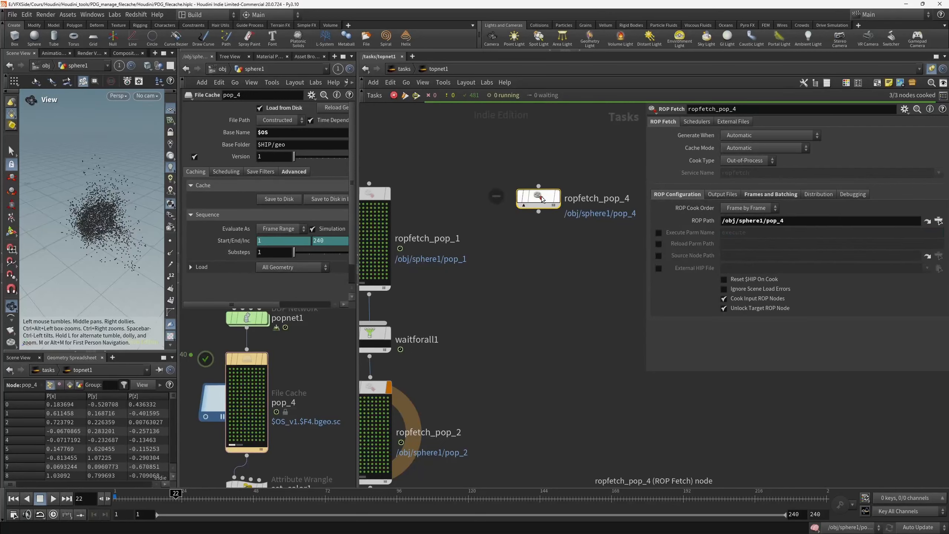
{"action": "key", "text": "shift+v"}
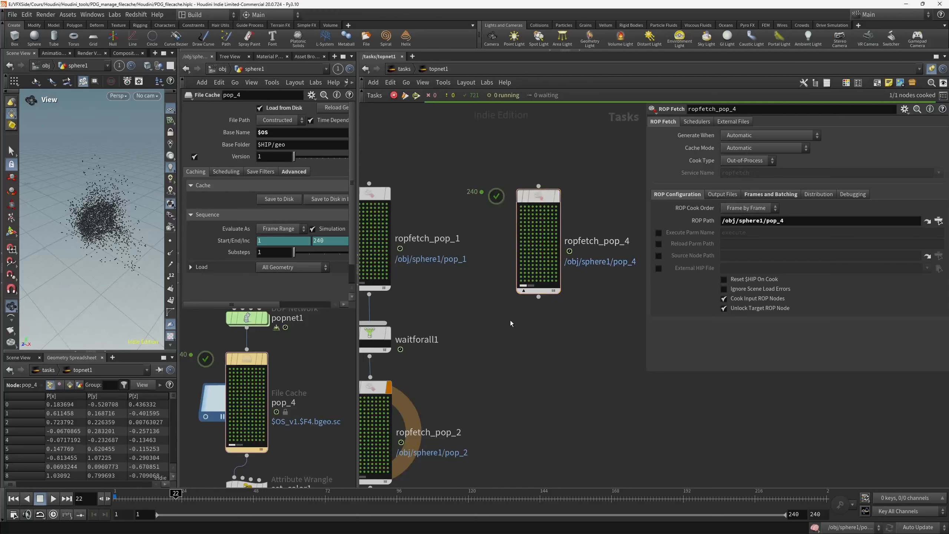
Examine how the two particle branches merge into the pop_final File Cache and compare them with ropfetch_pop_1 and ropfetch_pop_4.
{"action": "left_click_drag", "start_coordinate": [362, 353], "coordinate": [503, 378]}
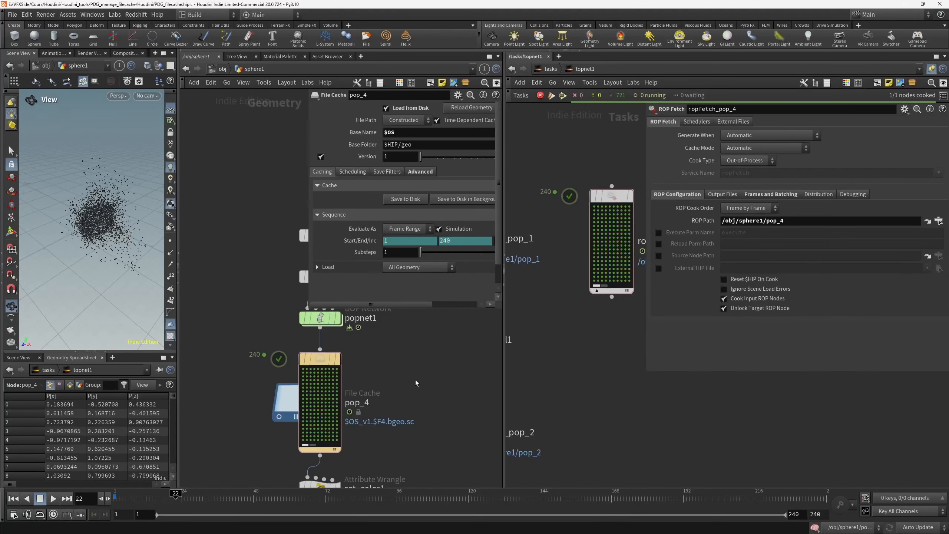
{"action": "middle_click_drag", "start_coordinate": [423, 400], "coordinate": [423, 396]}
{"action": "scroll", "coordinate": [414, 404], "scroll_direction": "down", "scroll_amount": 3}
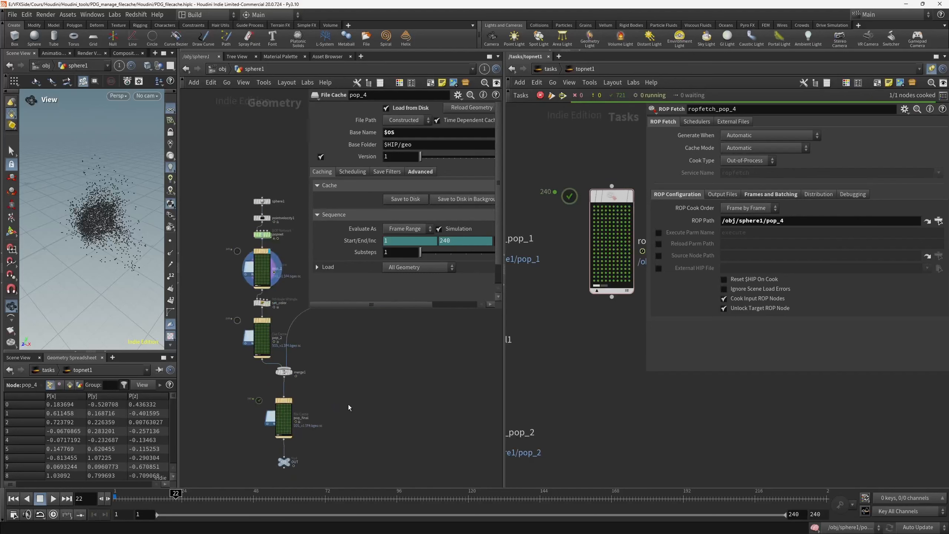
{"action": "scroll", "coordinate": [311, 432], "scroll_direction": "up", "scroll_amount": 4}
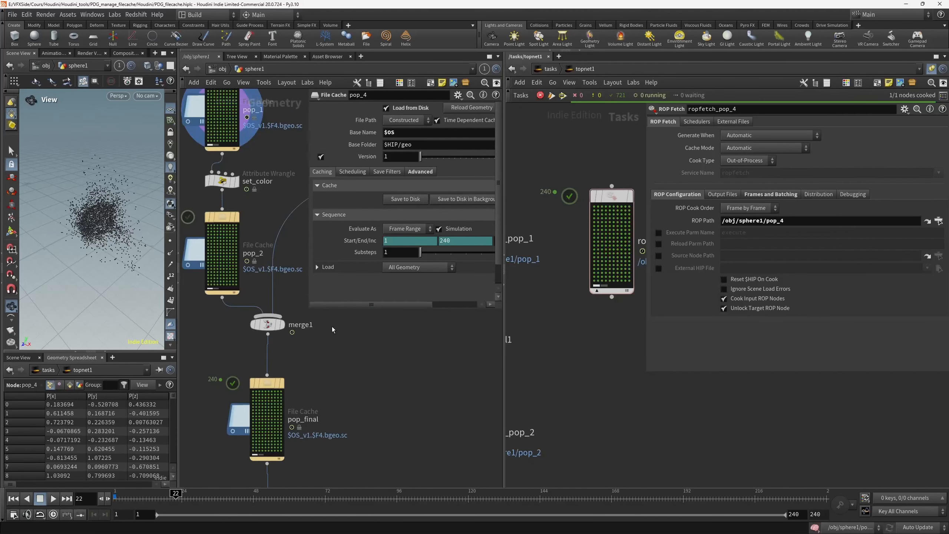
{"action": "key", "text": "p"}
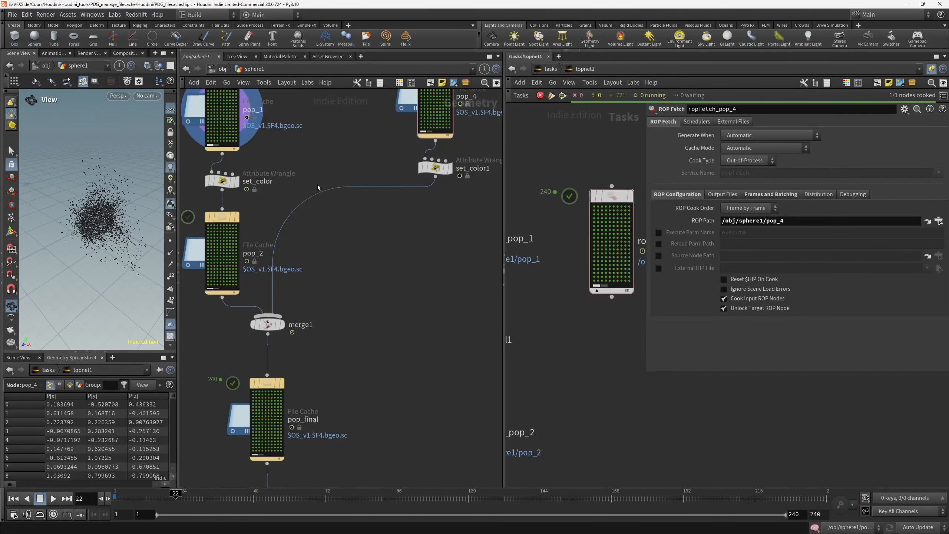
{"action": "left_click_drag", "start_coordinate": [501, 309], "coordinate": [362, 355]}
{"action": "middle_click_drag", "start_coordinate": [506, 435], "coordinate": [546, 400]}
{"action": "left_click", "coordinate": [414, 141]}
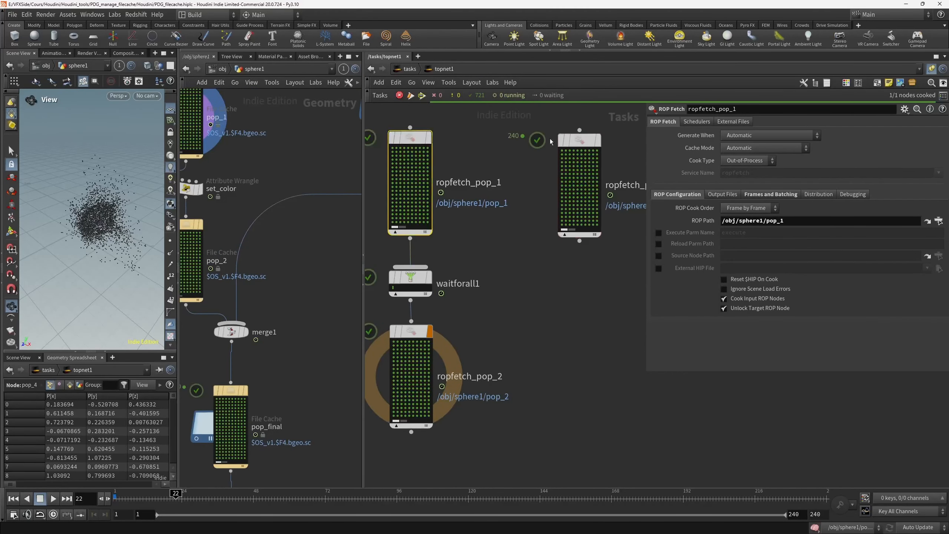
{"action": "left_click", "coordinate": [580, 143]}
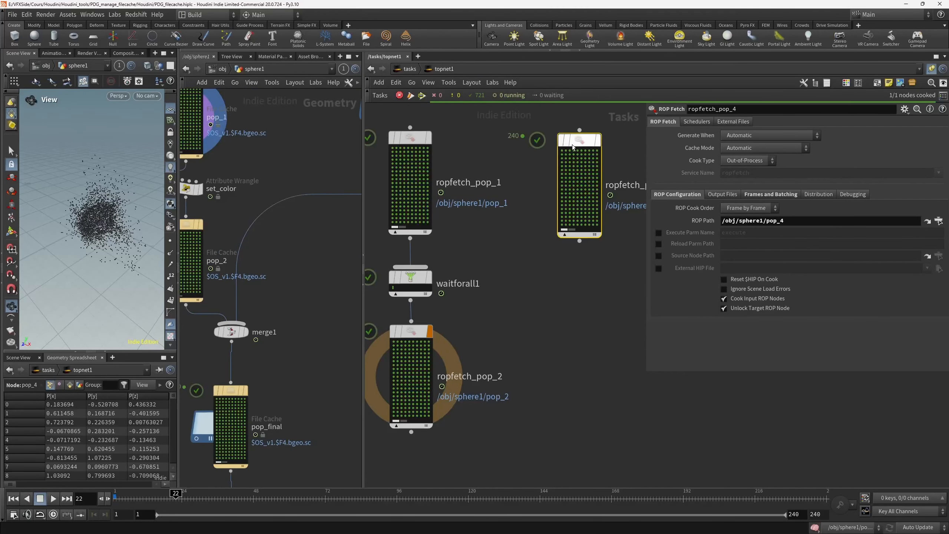
Add a Wait for All node below ropfetch_pop_2 and connect ropfetch_pop_4 as its second input.
{"action": "left_click", "coordinate": [411, 432]}
{"action": "key", "text": "Tab"}
{"action": "type", "text": "wait"}
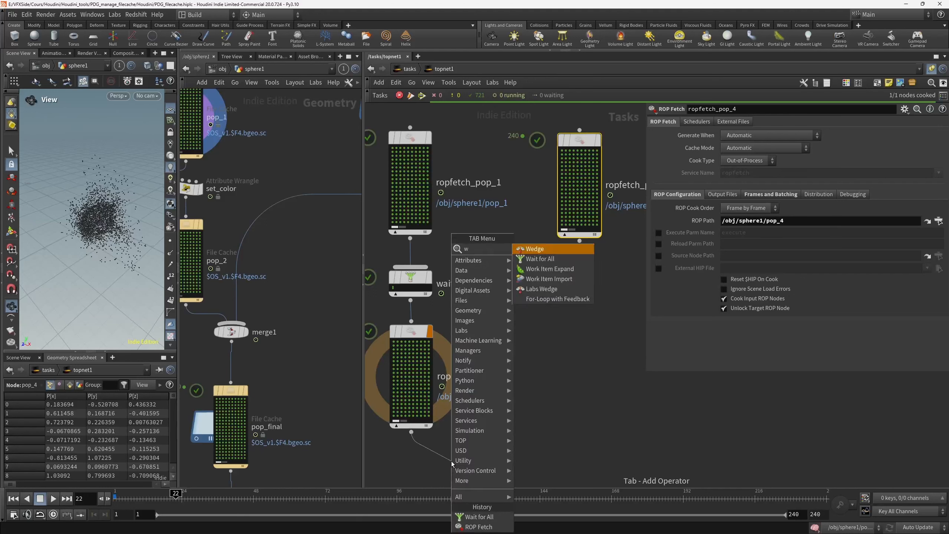
{"action": "key", "text": "Return"}
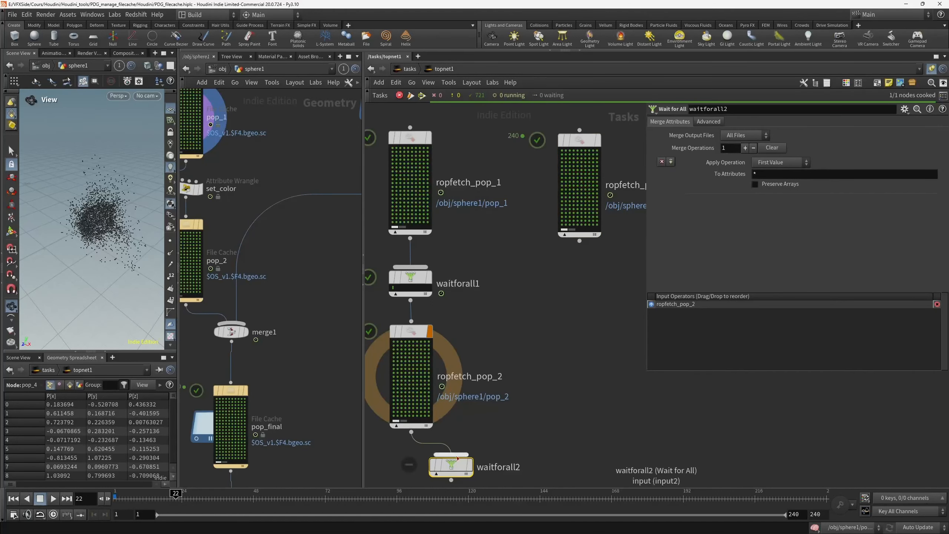
{"action": "left_click_drag", "start_coordinate": [451, 454], "coordinate": [579, 242]}
{"action": "key", "text": "shift+s"}
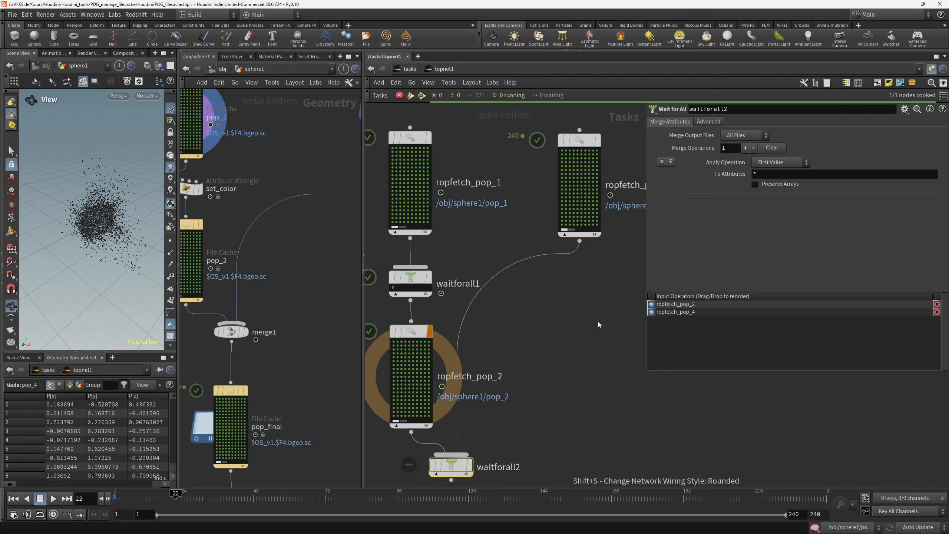
Cook the waitforall2 node.
{"action": "middle_click_drag", "start_coordinate": [546, 420], "coordinate": [575, 362]}
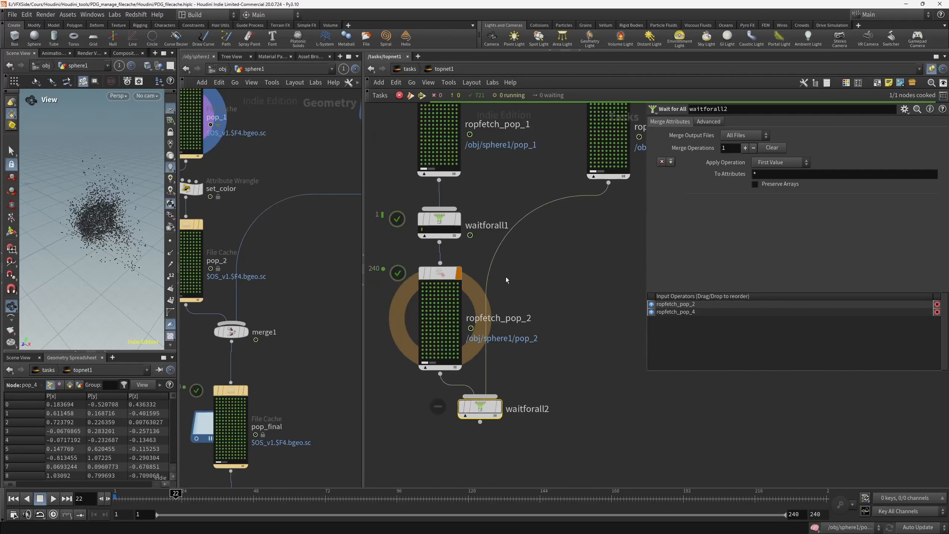
{"action": "mouse_move", "coordinate": [482, 412]}
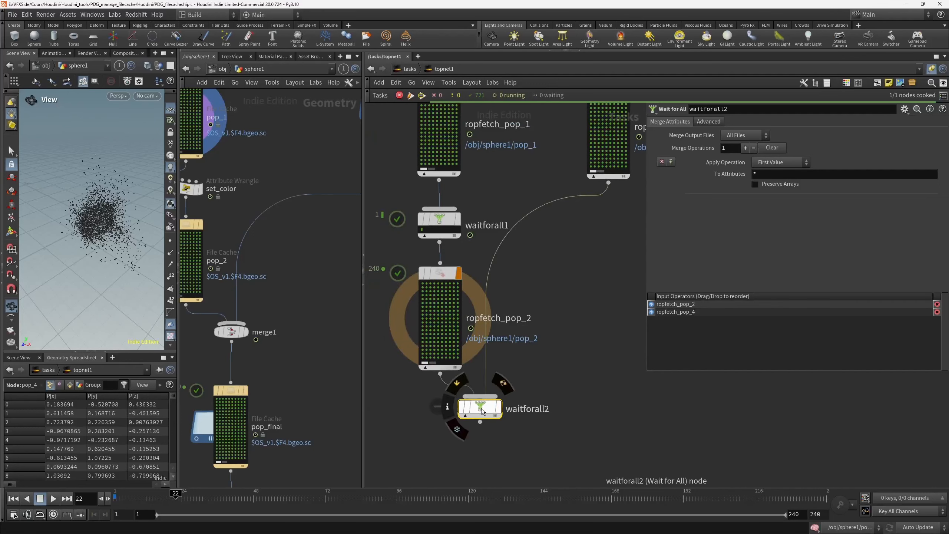
{"action": "key", "text": "shift+v"}
{"action": "scroll", "coordinate": [469, 428], "scroll_direction": "up", "scroll_amount": 2}
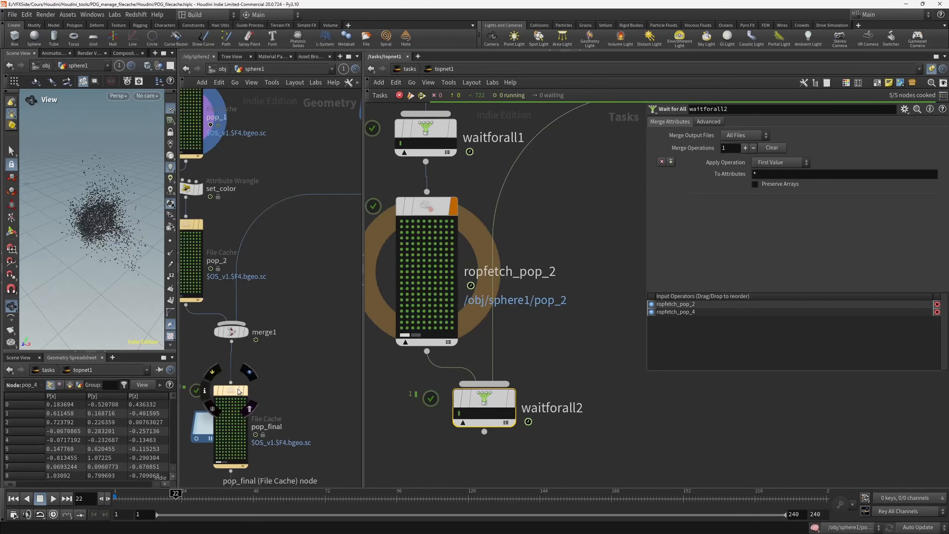
Duplicate ropfetch_pop_2, connect the copy's input to waitforall2's output, and place it below that node.
{"action": "middle_click_drag", "start_coordinate": [465, 326], "coordinate": [525, 308]}
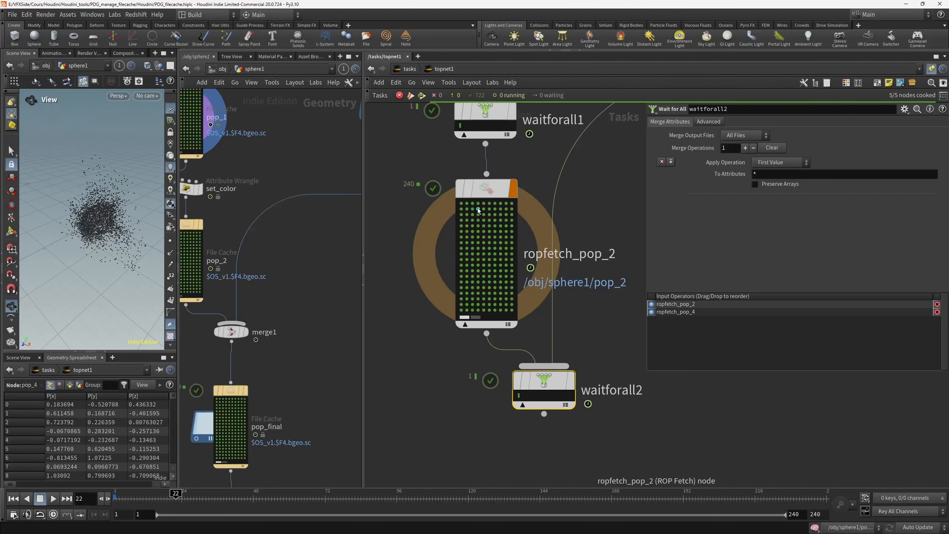
{"action": "left_click_drag", "start_coordinate": [486, 193], "coordinate": [453, 422], "text": "alt"}
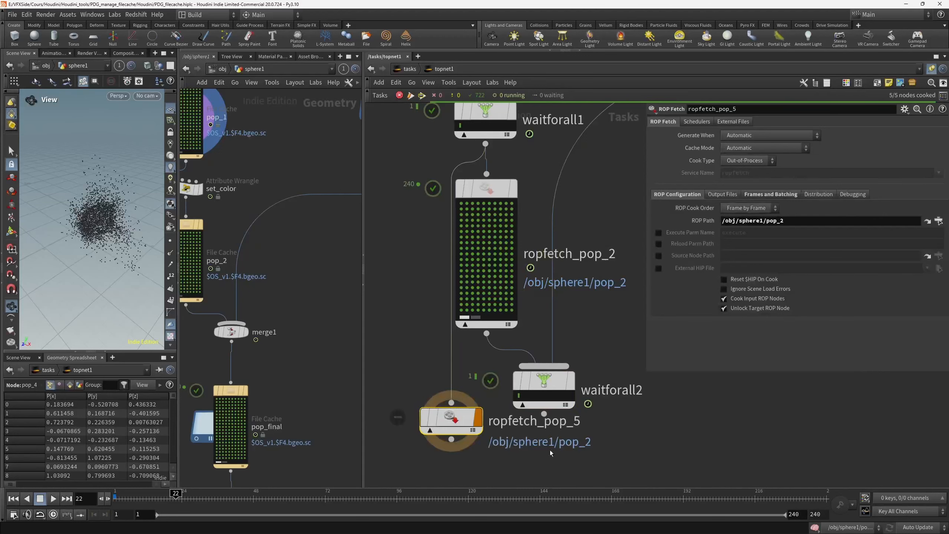
{"action": "scroll", "coordinate": [583, 460], "scroll_direction": "down", "scroll_amount": 5}
{"action": "middle_click_drag", "start_coordinate": [611, 465], "coordinate": [503, 361]}
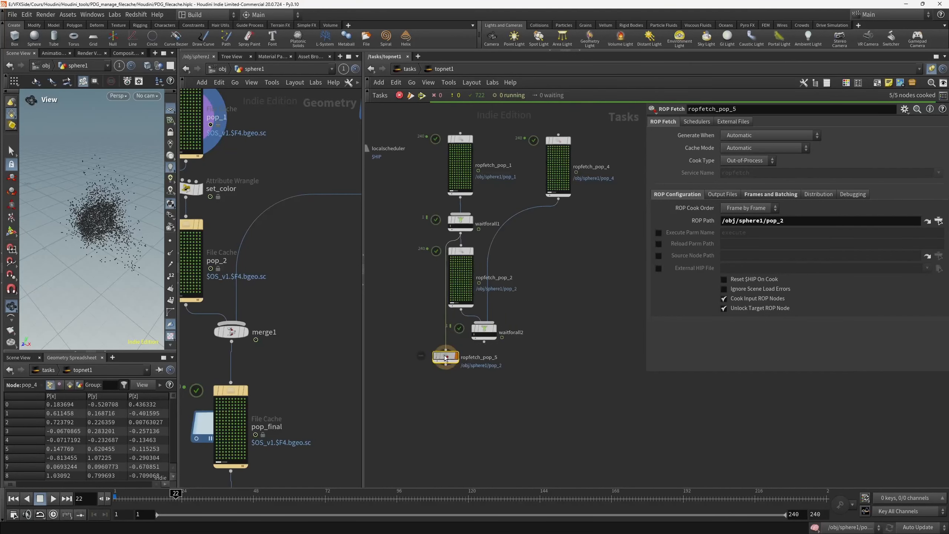
{"action": "left_click_drag", "start_coordinate": [446, 344], "coordinate": [462, 313]}
{"action": "scroll", "coordinate": [516, 377], "scroll_direction": "up", "scroll_amount": 3}
{"action": "left_click_drag", "start_coordinate": [531, 432], "coordinate": [471, 391]}
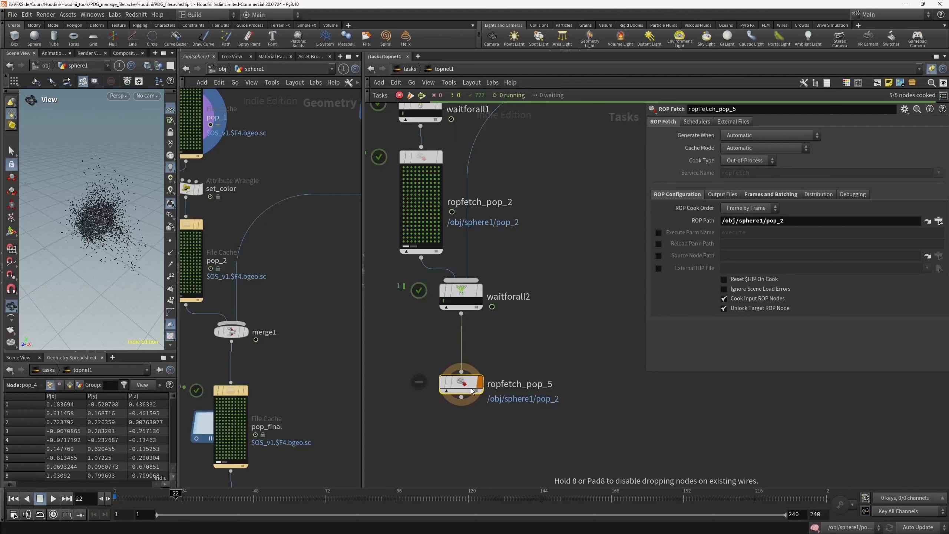
Rename the duplicated ROP Fetch node to ropfetch_pop_final and set its ROP Path to the pop_final File Cache, /obj/sphere1/pop_final.
{"action": "double_click", "coordinate": [546, 385]}
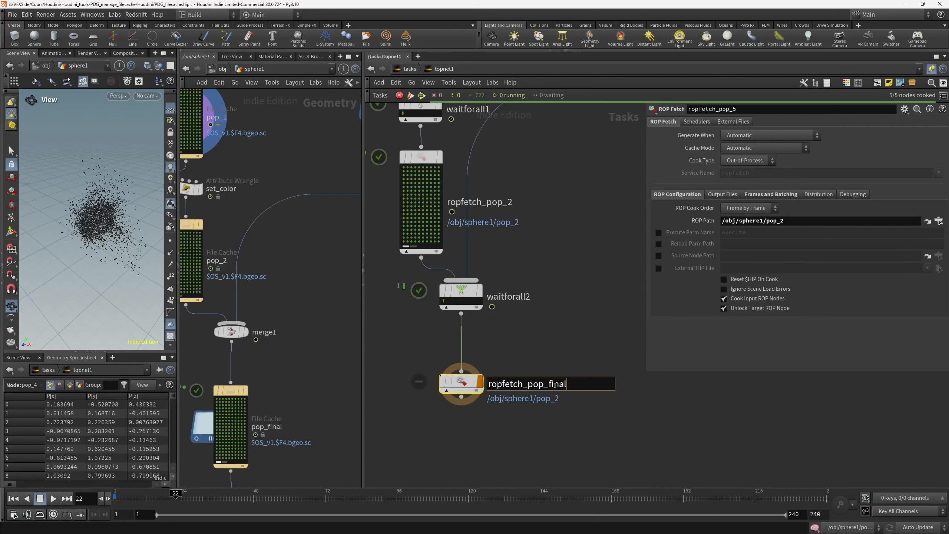
{"action": "key", "text": "Return"}
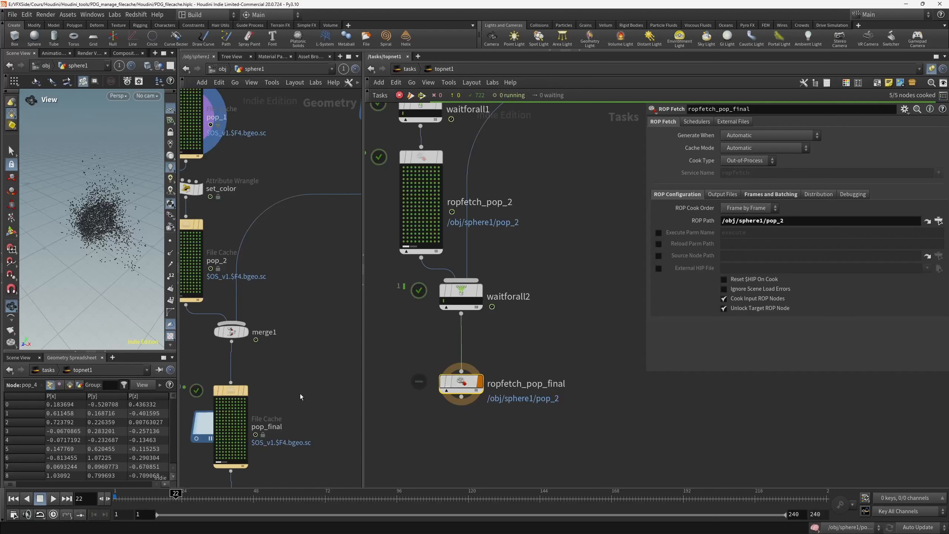
{"action": "left_click", "coordinate": [242, 424]}
{"action": "scroll", "coordinate": [242, 423], "scroll_direction": "up", "scroll_amount": 3}
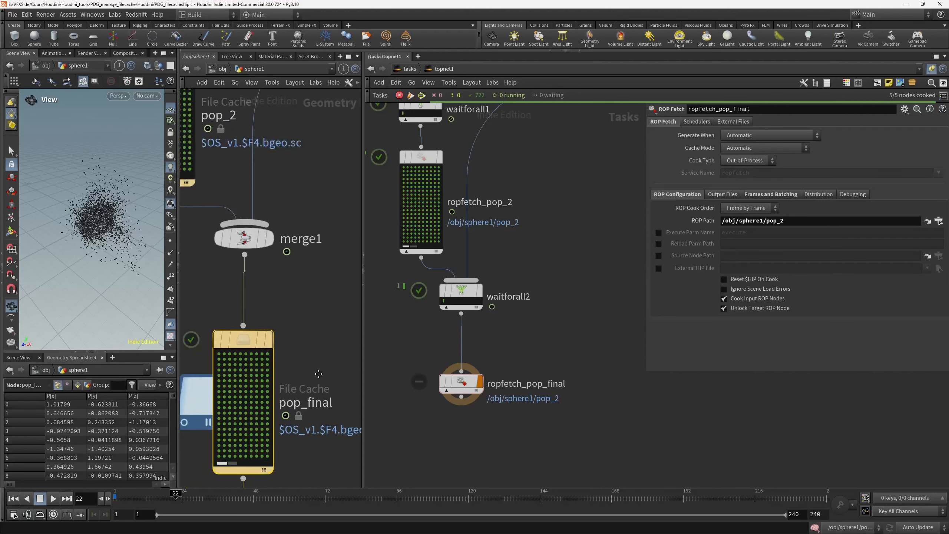
{"action": "left_click_drag", "start_coordinate": [249, 339], "coordinate": [822, 221]}
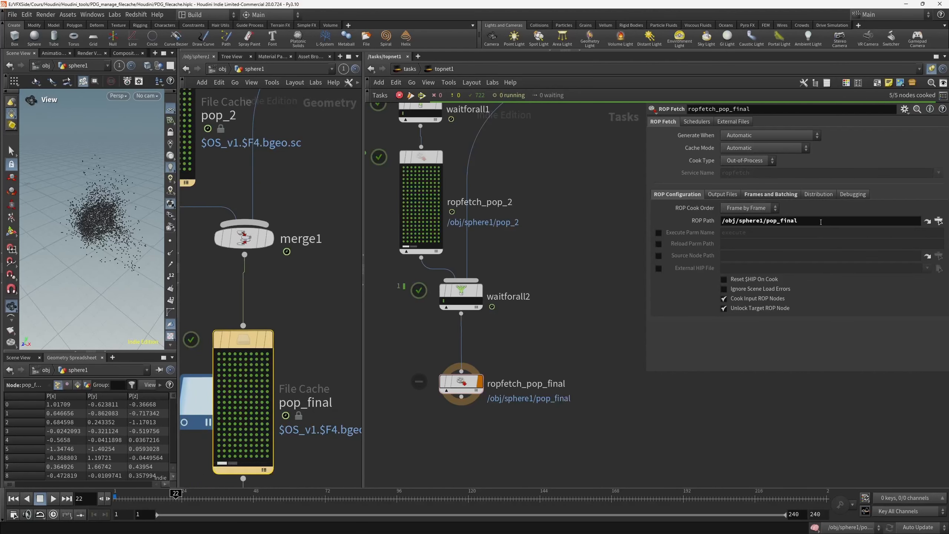
Link ropfetch_pop_final's Frame Range to the pop_final File Cache's Start/End/Inc values using relative references.
{"action": "left_click", "coordinate": [755, 193]}
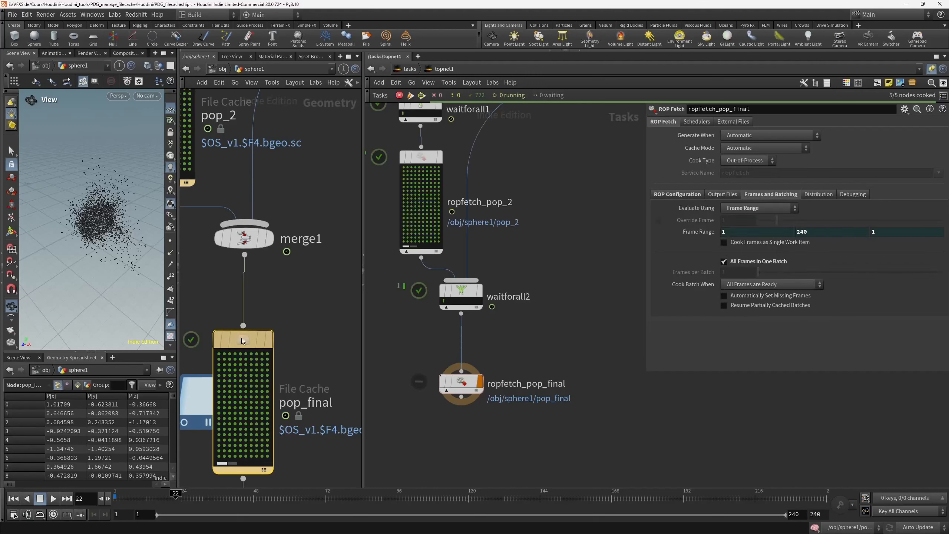
{"action": "key", "text": "p"}
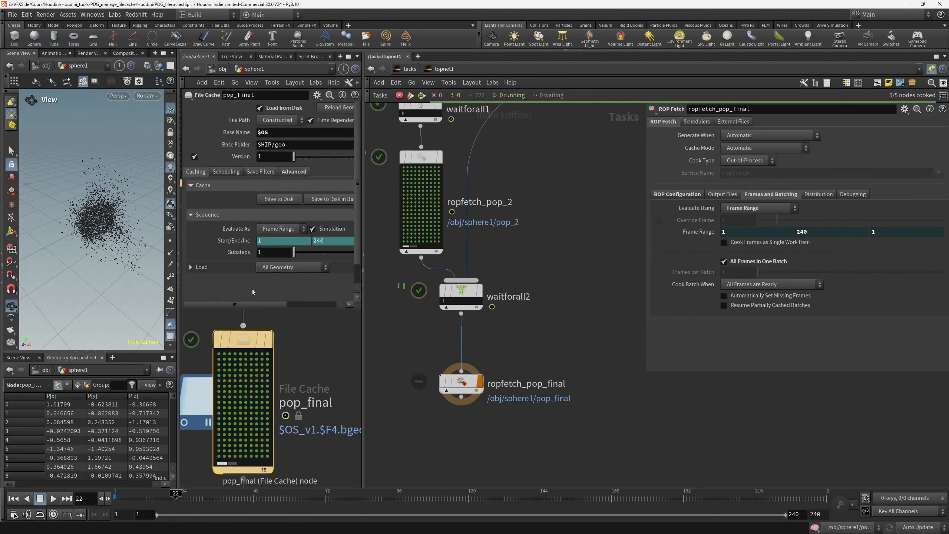
{"action": "right_click", "coordinate": [235, 240]}
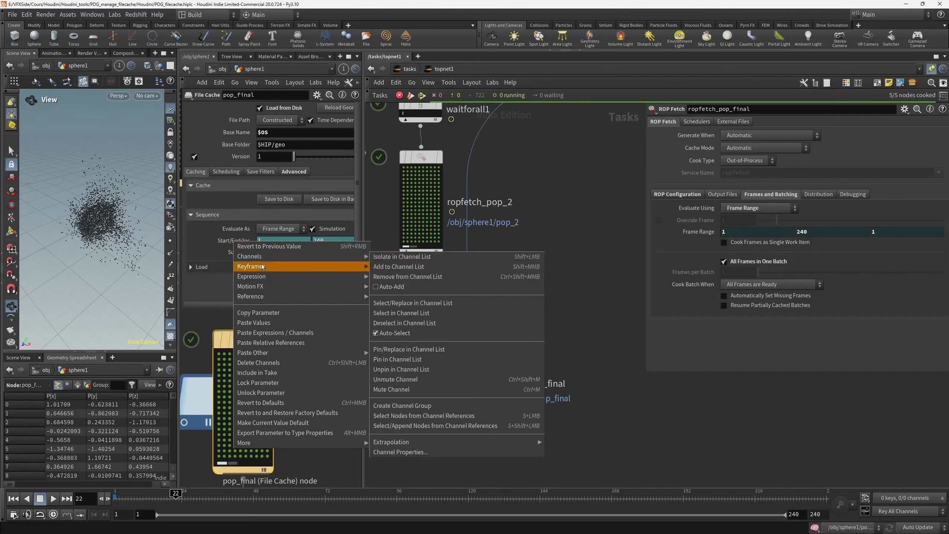
{"action": "left_click", "coordinate": [273, 313]}
{"action": "right_click", "coordinate": [686, 237]}
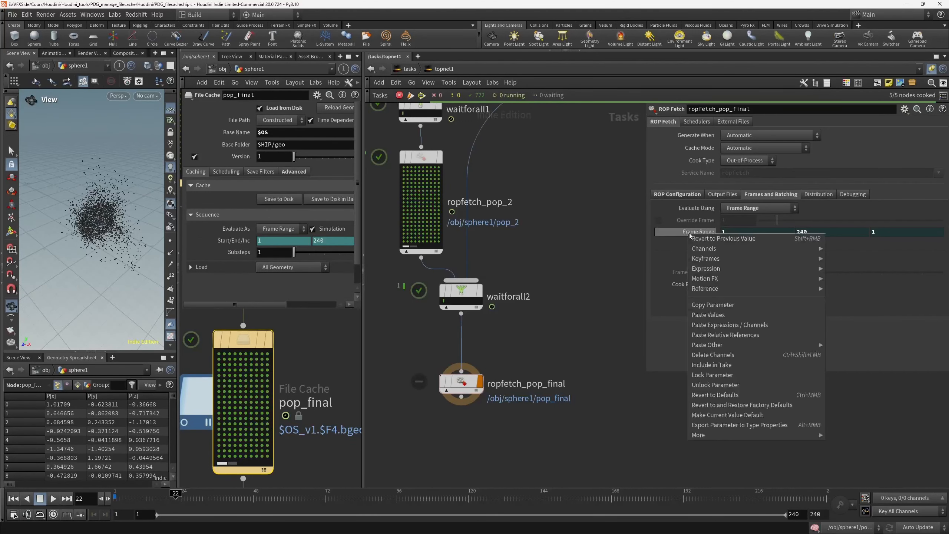
{"action": "left_click", "coordinate": [750, 335]}
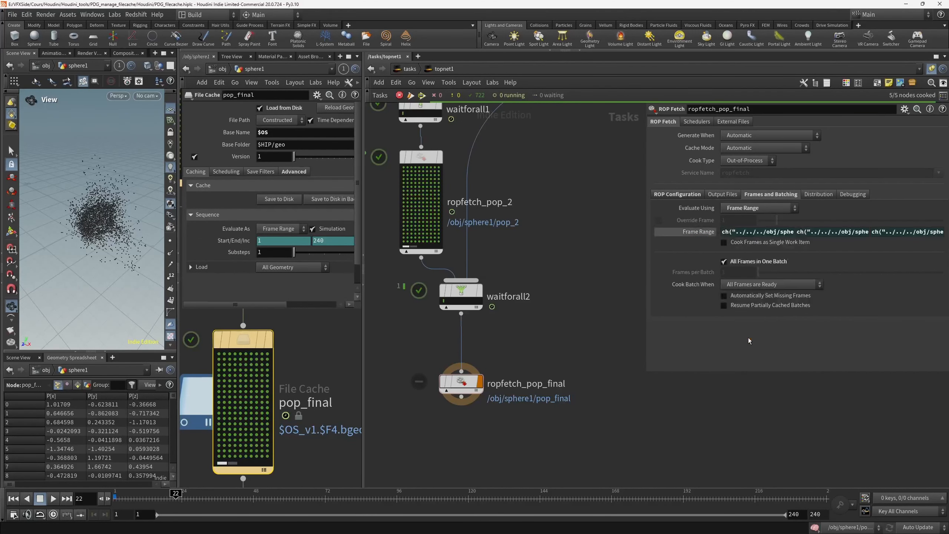
{"action": "left_click", "coordinate": [685, 232]}
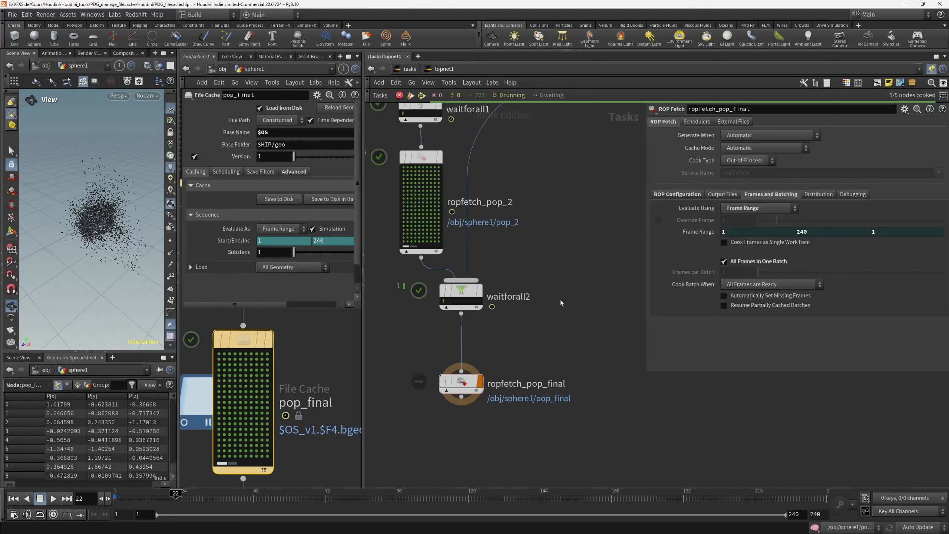
Review the whole TOP network and check the ROP Path of ropfetch_pop_final.
{"action": "scroll", "coordinate": [560, 310], "scroll_direction": "down", "scroll_amount": 5}
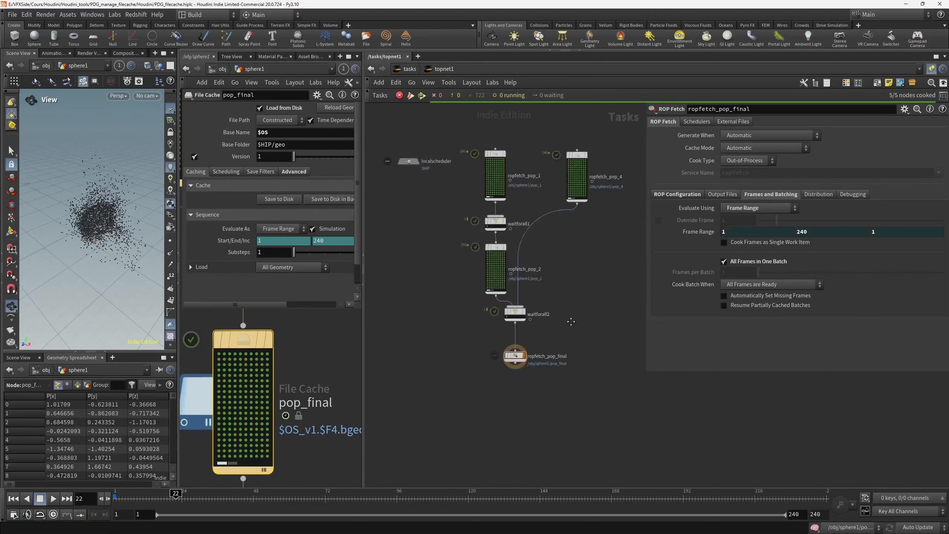
{"action": "key", "text": "h"}
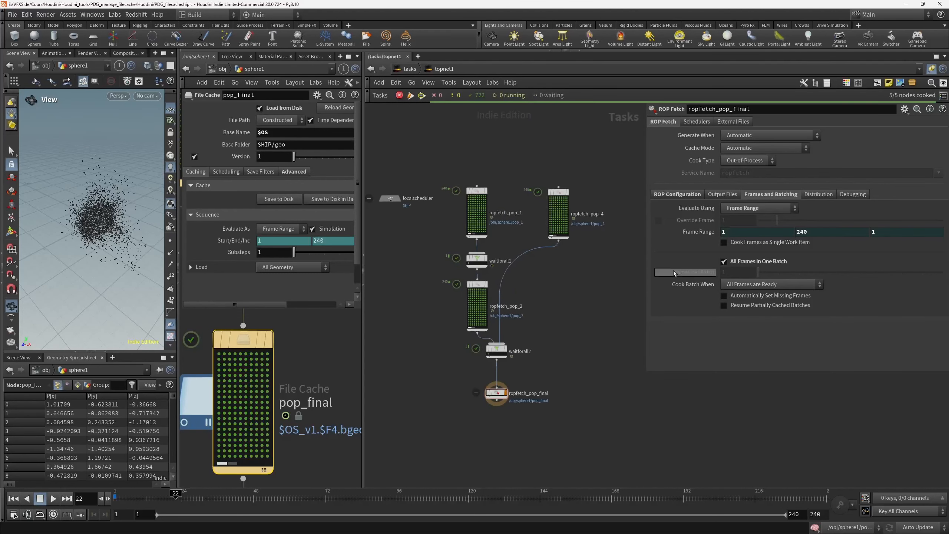
{"action": "left_click", "coordinate": [676, 195]}
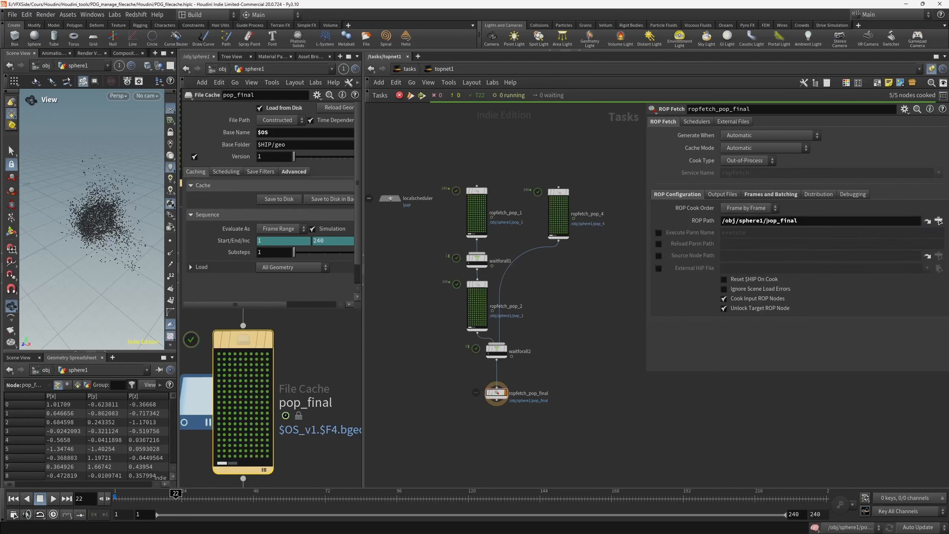
Dirty and cook the ropfetch_pop_final node in the task network.
{"action": "left_click", "coordinate": [496, 395]}
{"action": "key", "text": "shift+v"}
{"action": "scroll", "coordinate": [497, 395], "scroll_direction": "up", "scroll_amount": 3}
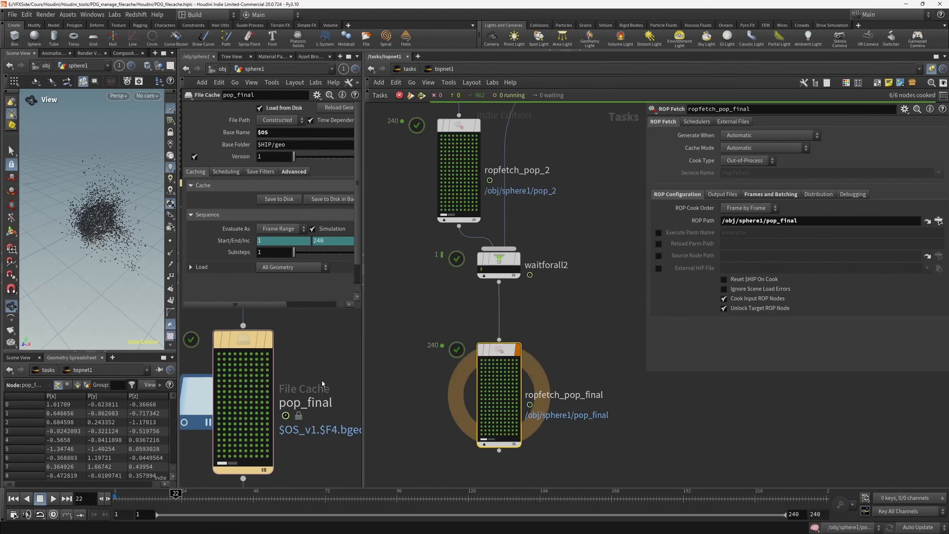
Widen the geometry network pane to show the whole node chain and hide its parameter overlay.
{"action": "scroll", "coordinate": [312, 376], "scroll_direction": "down", "scroll_amount": 5}
{"action": "left_click_drag", "start_coordinate": [363, 351], "coordinate": [497, 347]}
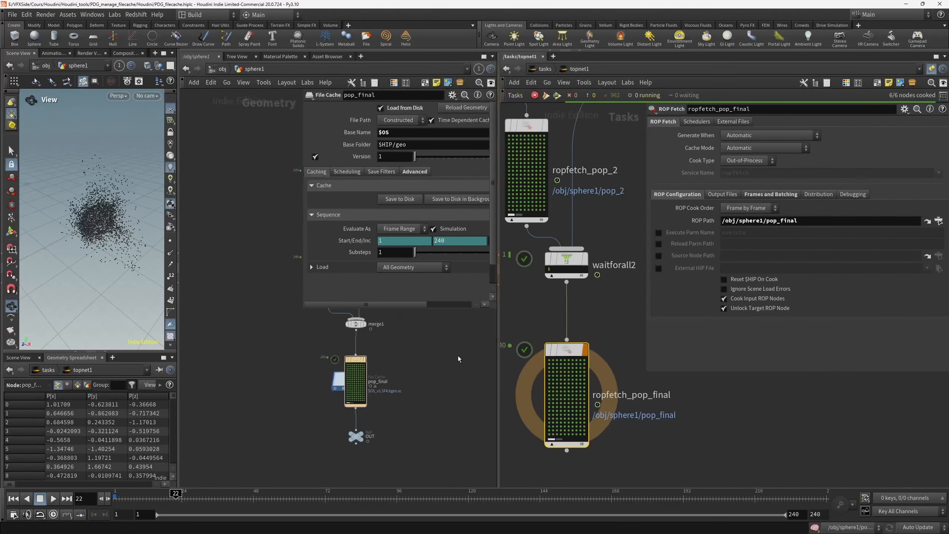
{"action": "middle_click_drag", "start_coordinate": [458, 359], "coordinate": [412, 373]}
{"action": "key", "text": "p"}
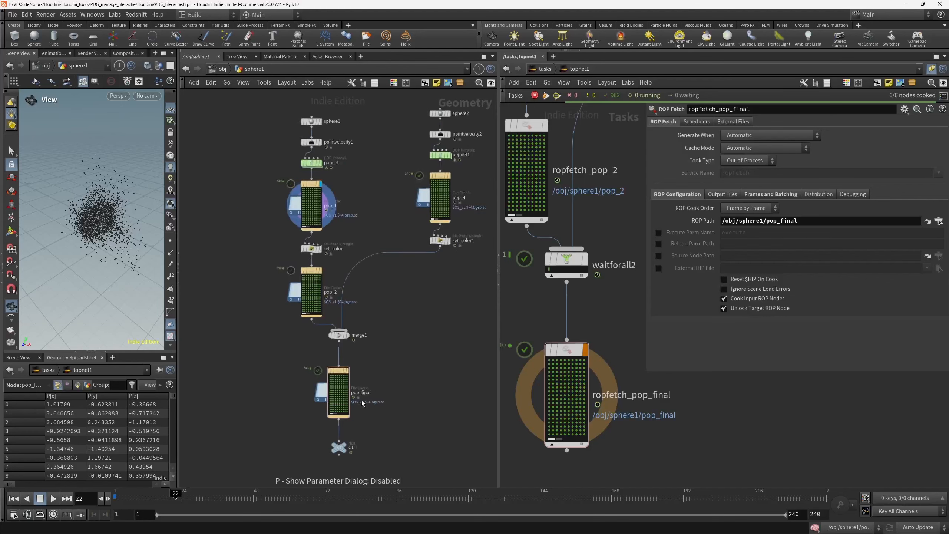
Display the OUT node of the sphere1 geometry network and scrub the timeline to frame 45.
{"action": "left_click", "coordinate": [349, 448]}
{"action": "left_click", "coordinate": [214, 493]}
{"action": "left_click_drag", "start_coordinate": [214, 494], "coordinate": [245, 493]}
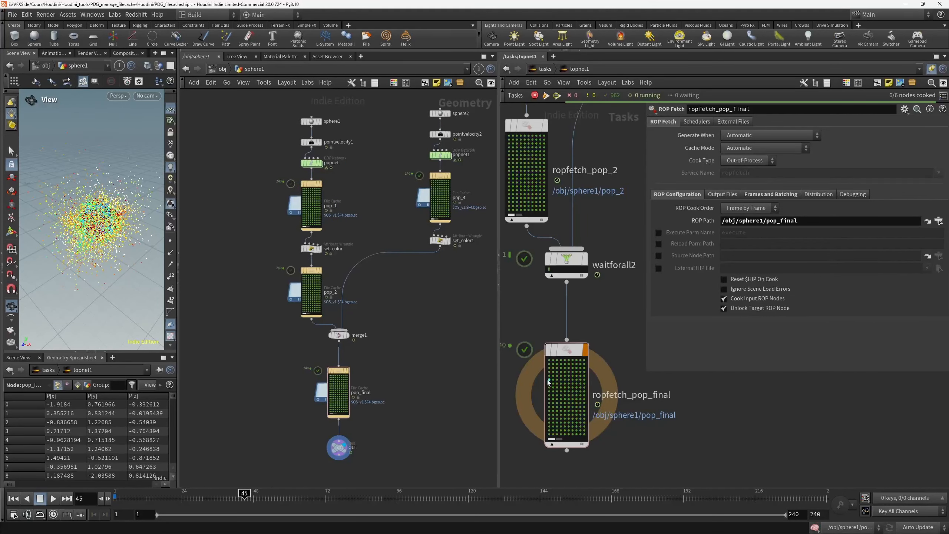
Delete all output files of ropfetch_pop_final from disk.
{"action": "scroll", "coordinate": [549, 383], "scroll_direction": "up", "scroll_amount": 3}
{"action": "right_click", "coordinate": [565, 349]}
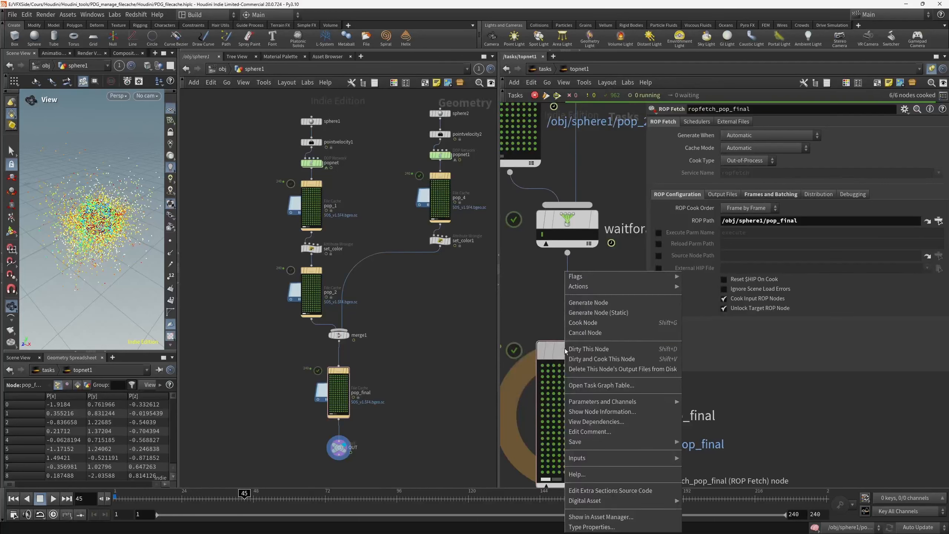
{"action": "left_click", "coordinate": [600, 369]}
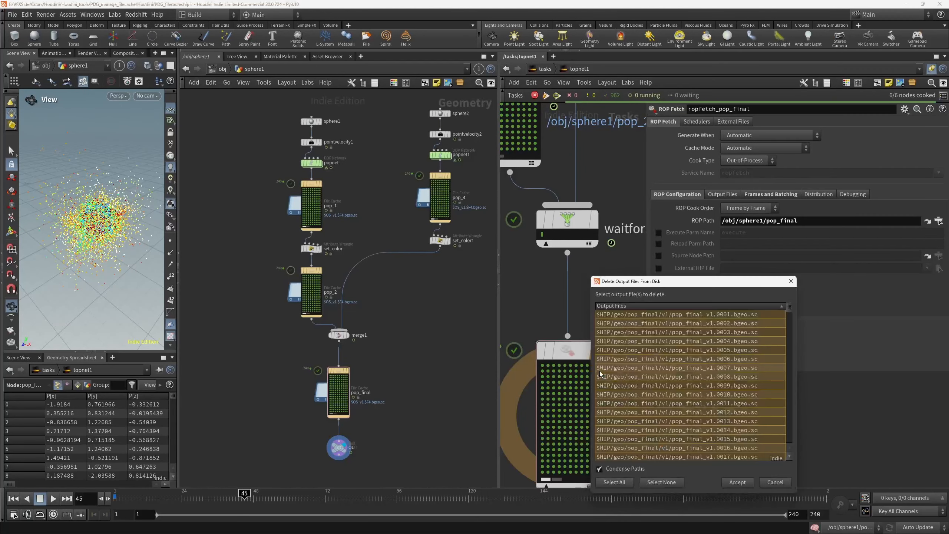
{"action": "left_click", "coordinate": [737, 482]}
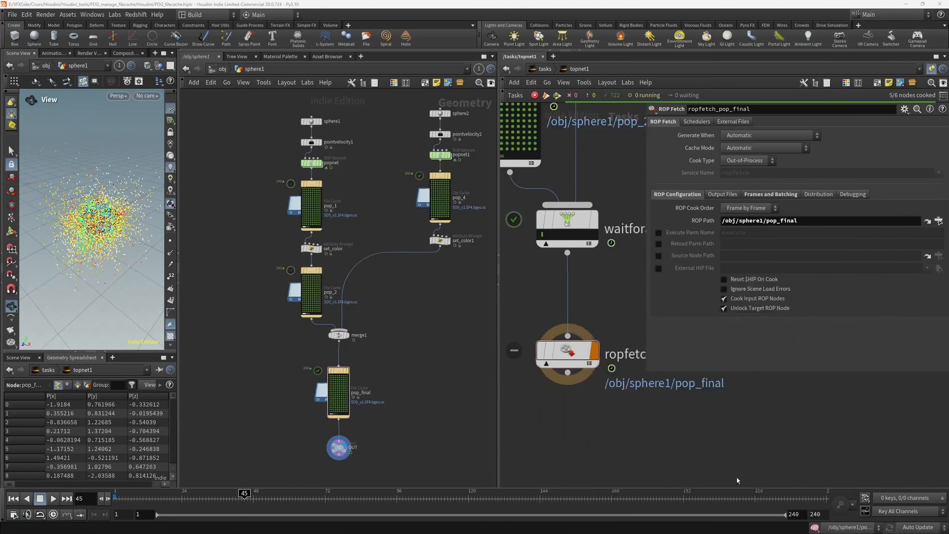
Select the five task nodes upstream of ropfetch_pop_final and delete ropfetch_pop_4's output files from disk.
{"action": "key", "text": "h"}
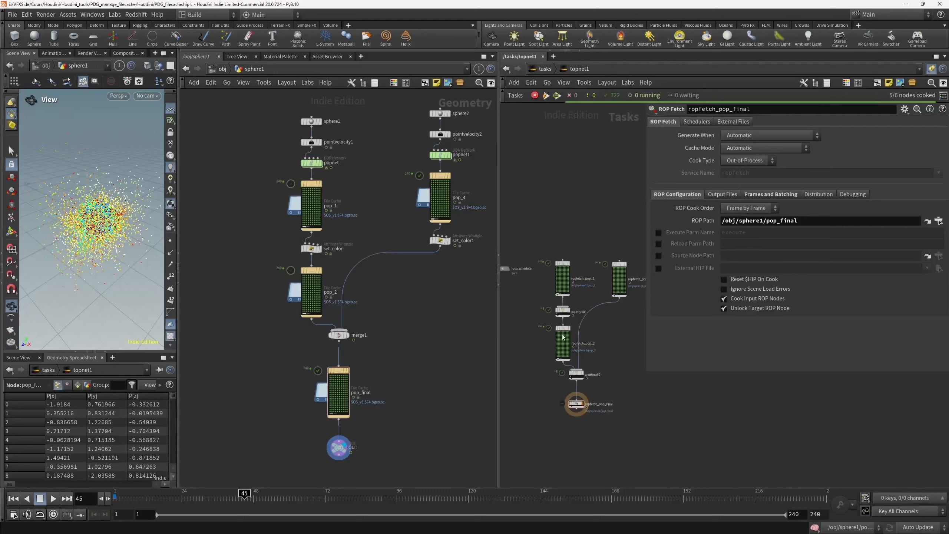
{"action": "left_click_drag", "start_coordinate": [539, 230], "coordinate": [639, 380]}
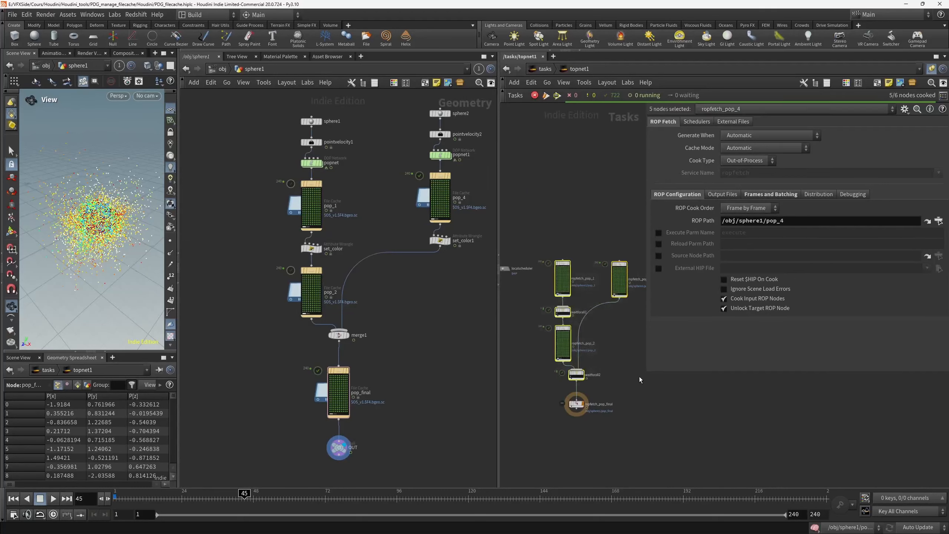
{"action": "right_click", "coordinate": [620, 266]}
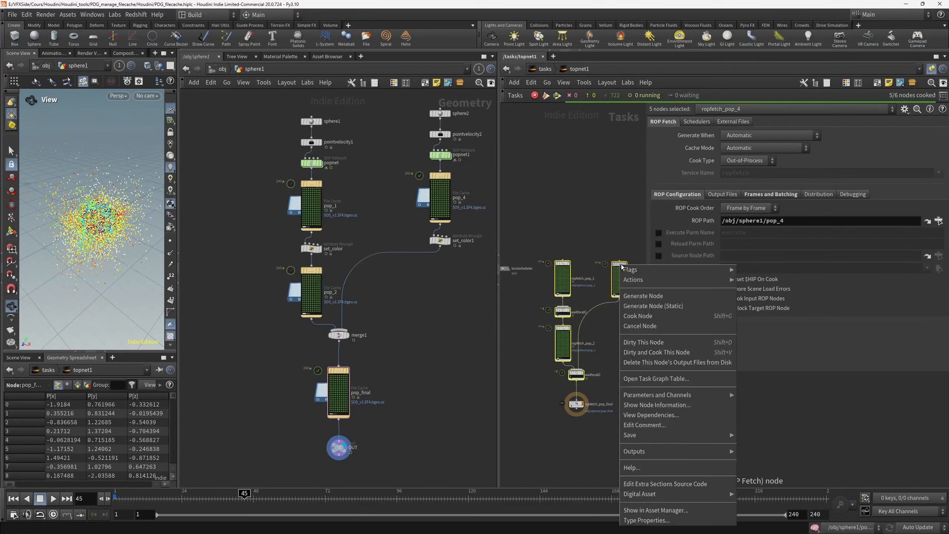
{"action": "left_click", "coordinate": [684, 362]}
{"action": "left_click", "coordinate": [741, 483]}
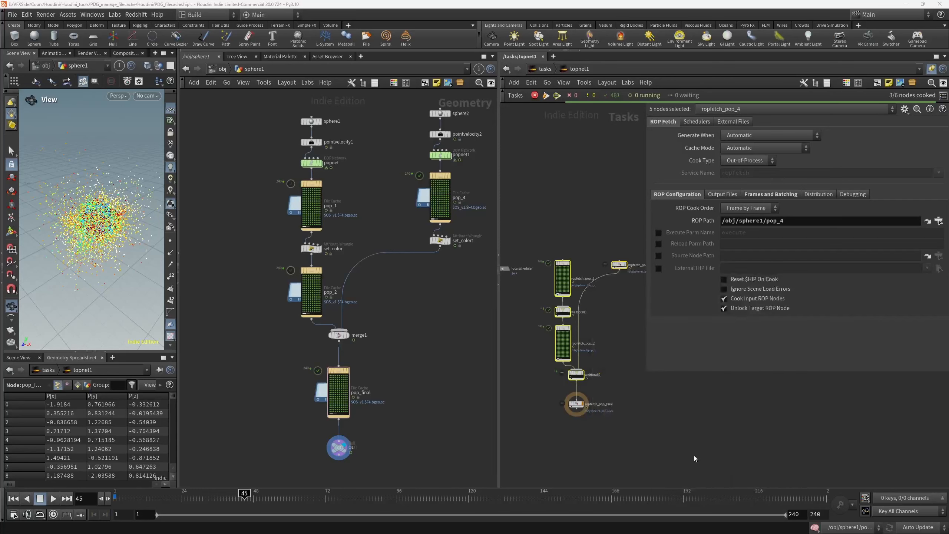
{"action": "left_click", "coordinate": [620, 383]}
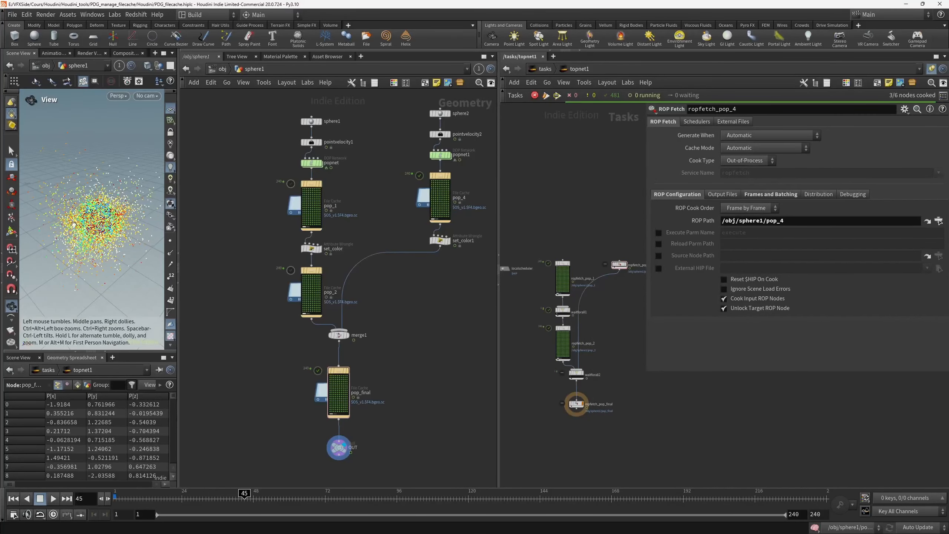
Switch to File Explorer and delete the pop_1, pop_2, pop_4 and pop_final folders from the project's geo folder.
{"action": "left_click_drag", "start_coordinate": [0, 49], "coordinate": [455, 128]}
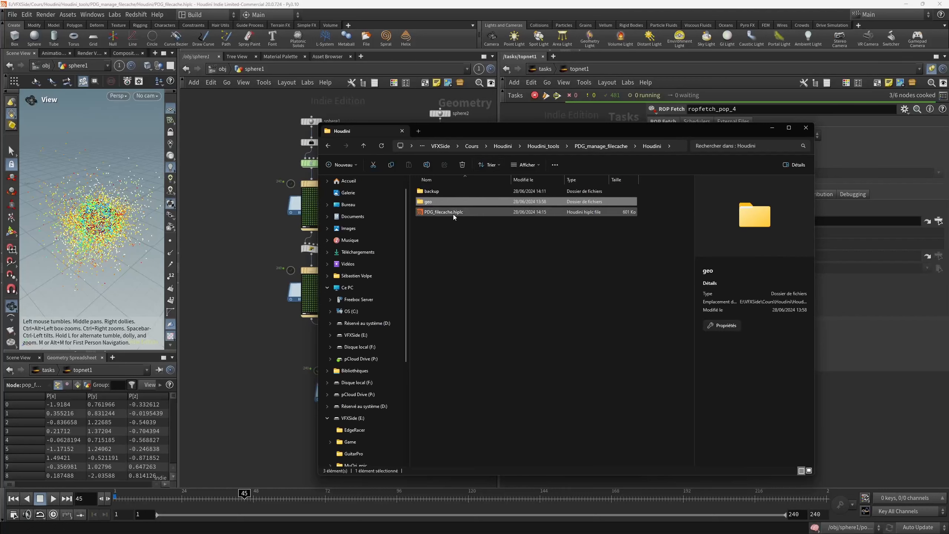
{"action": "double_click", "coordinate": [436, 202]}
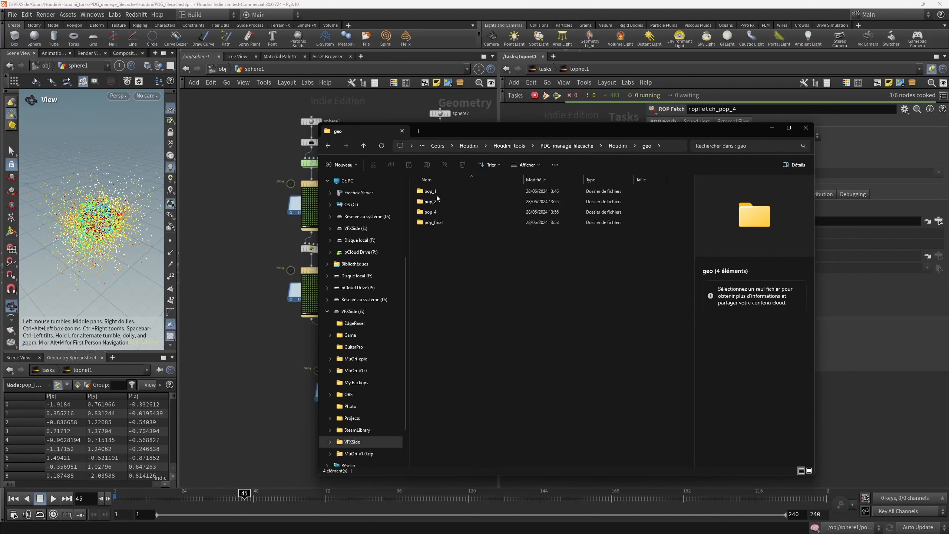
{"action": "left_click", "coordinate": [433, 223]}
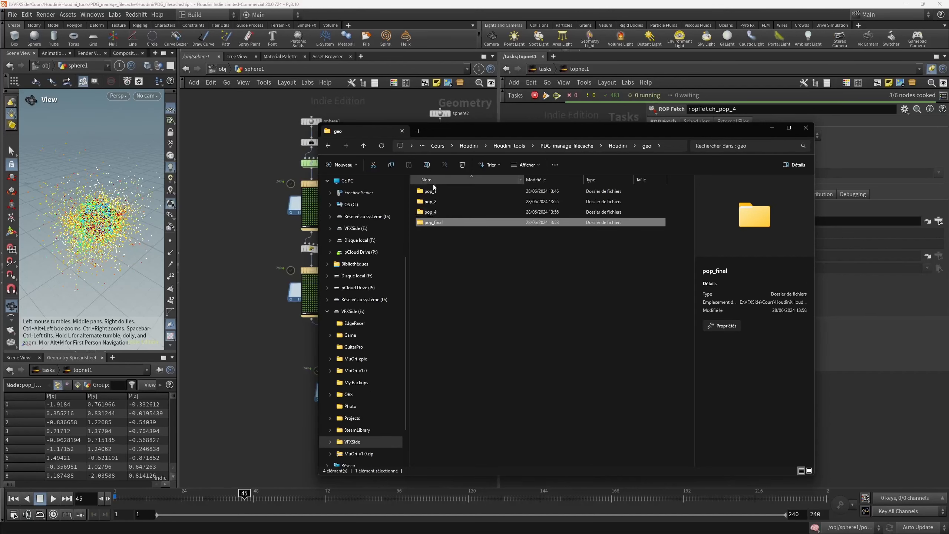
{"action": "left_click", "coordinate": [440, 191], "text": "shift"}
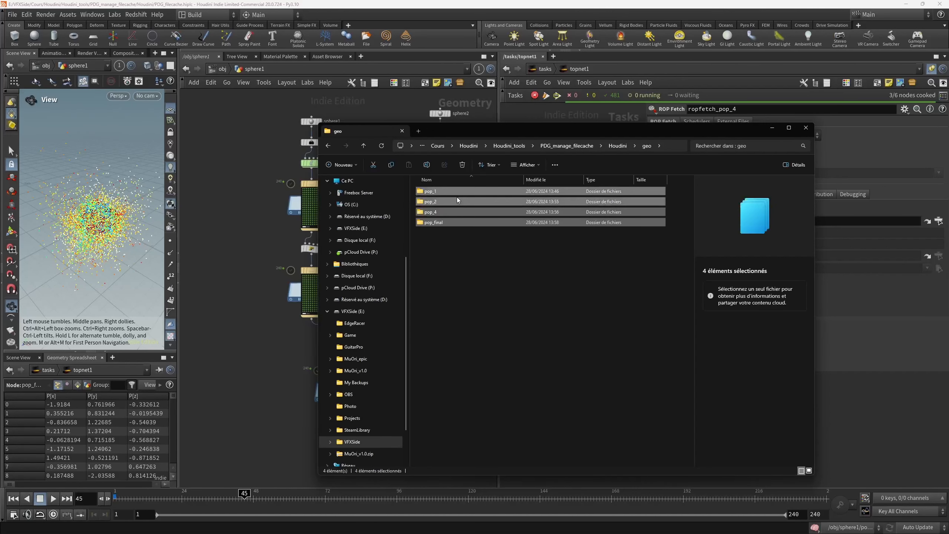
{"action": "key", "text": "Delete"}
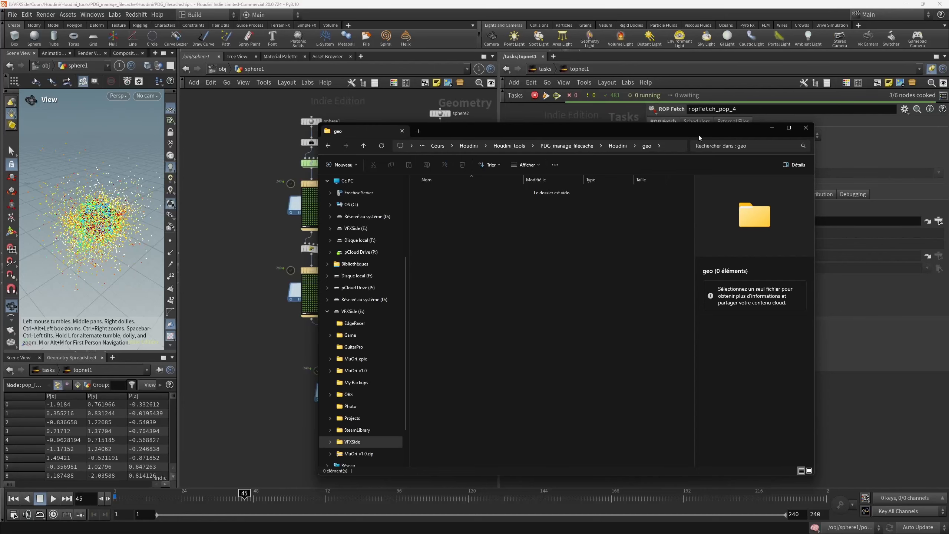
{"action": "left_click_drag", "start_coordinate": [706, 127], "coordinate": [0, 128]}
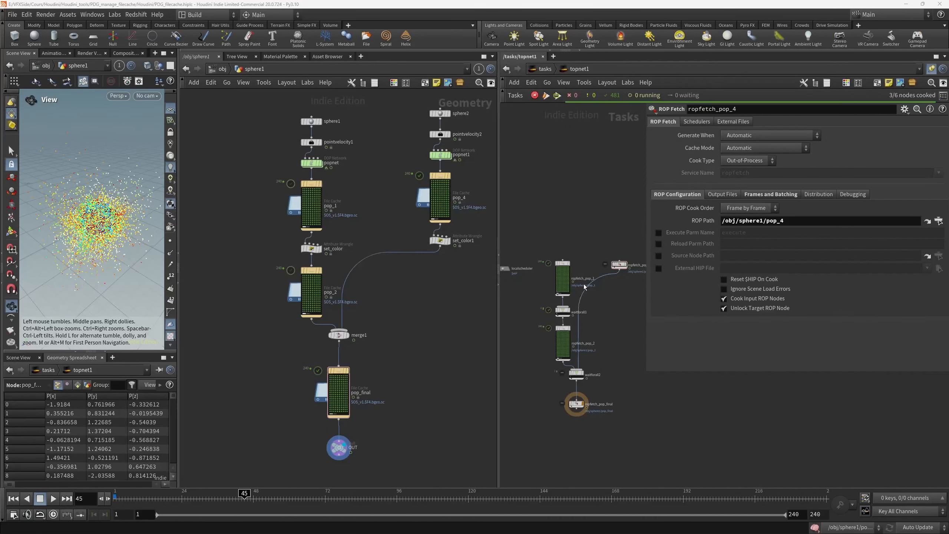
Display the pop_final file cache in the geometry network and scrub to frame 38 to check its cache.
{"action": "left_click", "coordinate": [562, 278]}
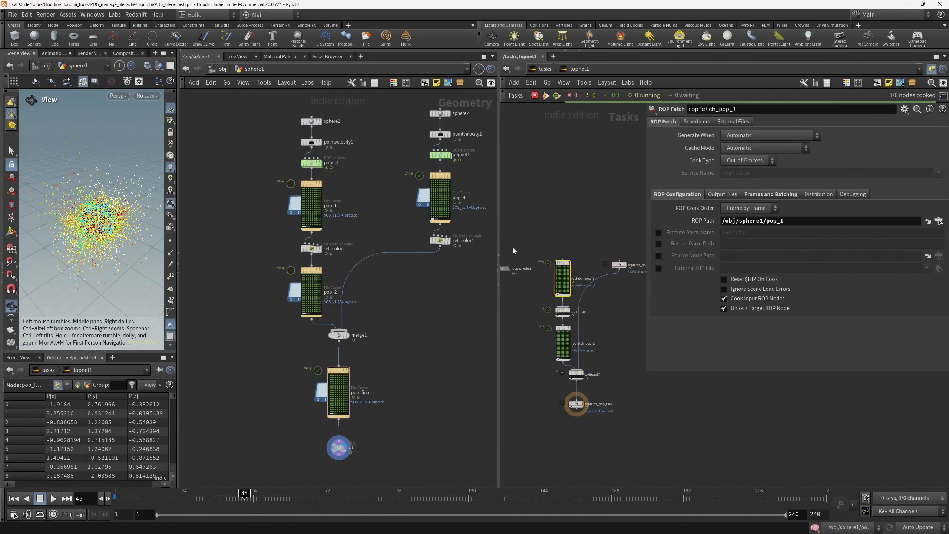
{"action": "left_click", "coordinate": [351, 373]}
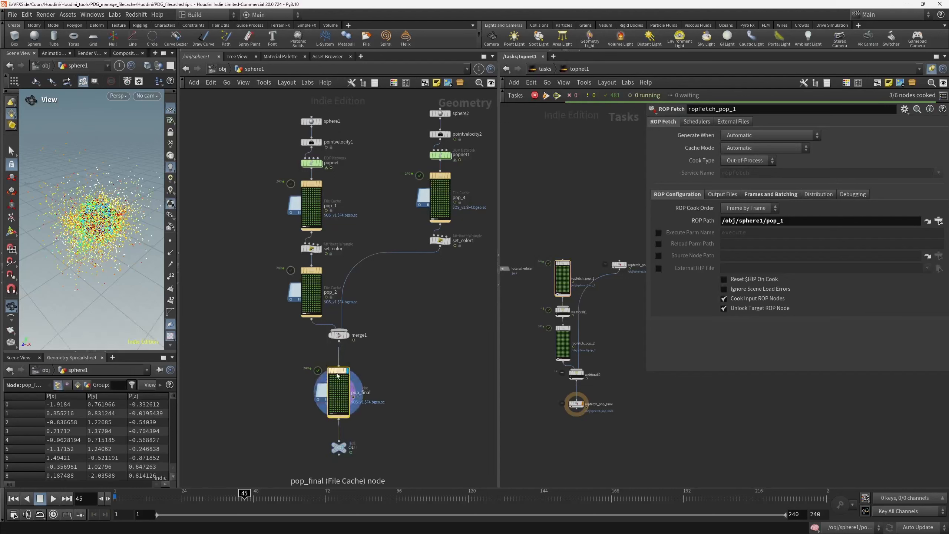
{"action": "left_click", "coordinate": [151, 493]}
{"action": "left_click_drag", "start_coordinate": [154, 489], "coordinate": [223, 493]}
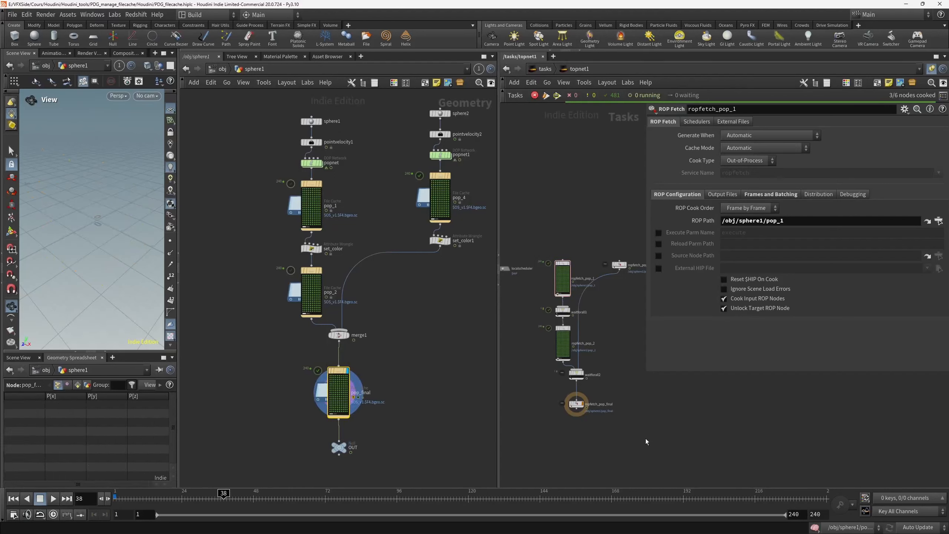
Dirty and cook ropfetch_pop_final again, together with its upstream task nodes.
{"action": "middle_click_drag", "start_coordinate": [681, 437], "coordinate": [668, 437]}
{"action": "scroll", "coordinate": [561, 405], "scroll_direction": "up", "scroll_amount": 2}
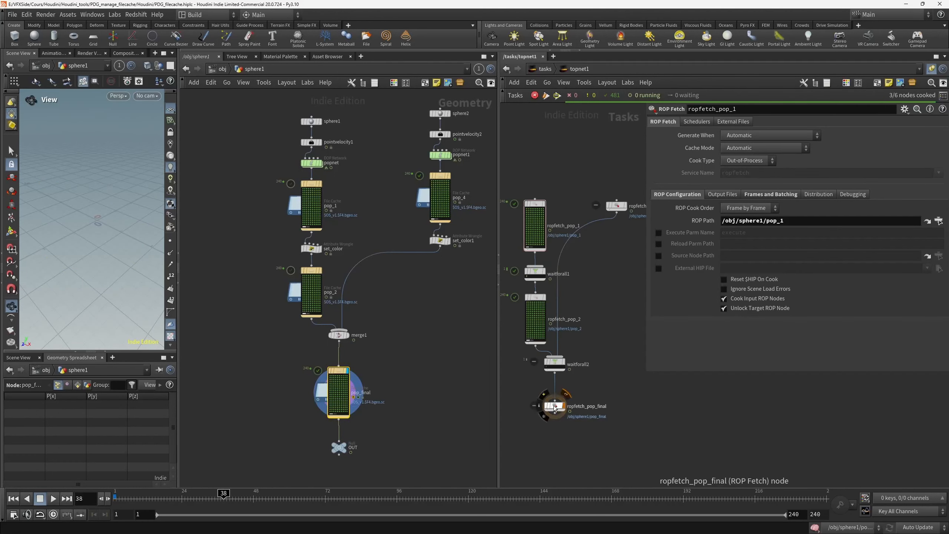
{"action": "left_click", "coordinate": [555, 408]}
{"action": "scroll", "coordinate": [556, 412], "scroll_direction": "up", "scroll_amount": 3}
{"action": "mouse_move", "coordinate": [556, 409]}
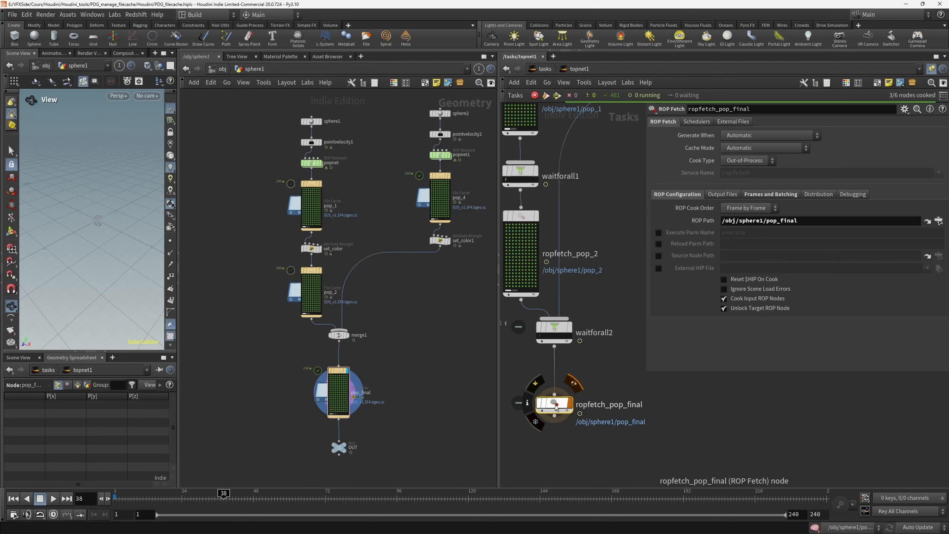
{"action": "key", "text": "shift+v"}
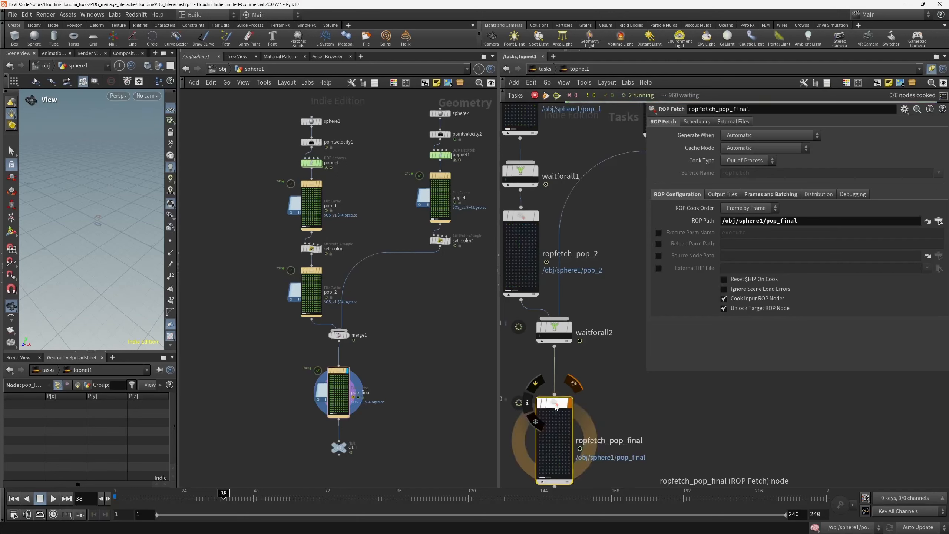
Hide the task network's parameter overlay and follow the cooking progress from the first ROP fetches down to ropfetch_pop_final.
{"action": "scroll", "coordinate": [677, 397], "scroll_direction": "down", "scroll_amount": 1}
{"action": "key", "text": "p"}
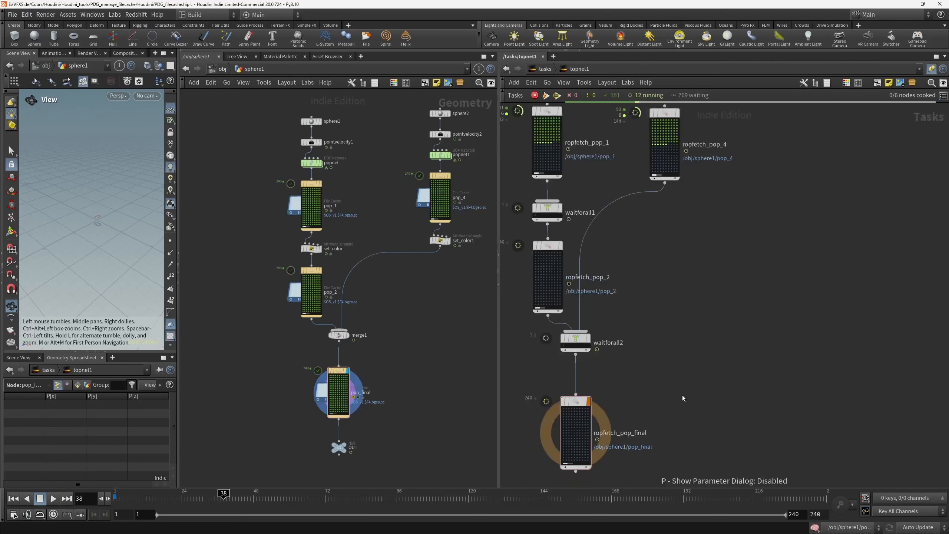
{"action": "middle_click_drag", "start_coordinate": [689, 323], "coordinate": [737, 344]}
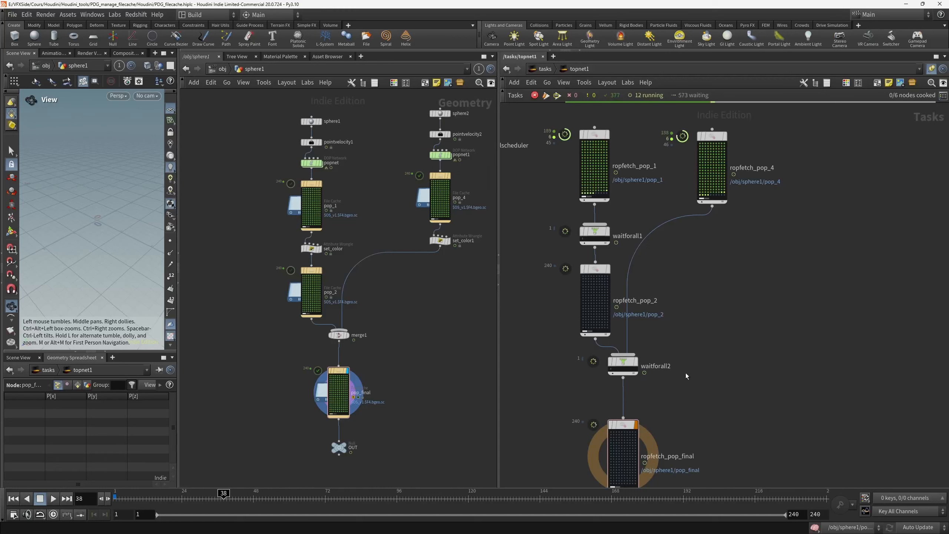
{"action": "scroll", "coordinate": [583, 398], "scroll_direction": "up", "scroll_amount": 2}
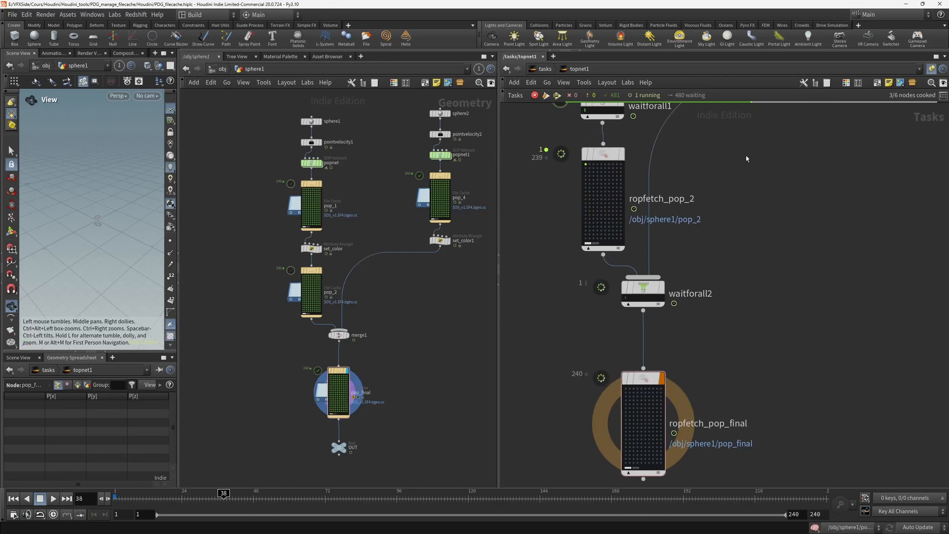
{"action": "scroll", "coordinate": [747, 157], "scroll_direction": "down", "scroll_amount": 1}
{"action": "middle_click_drag", "start_coordinate": [746, 159], "coordinate": [717, 259]}
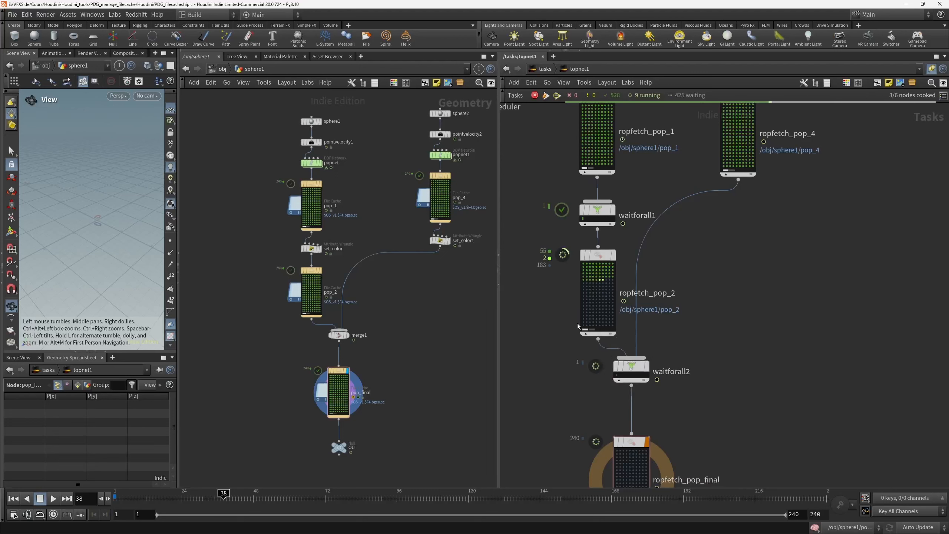
{"action": "middle_click_drag", "start_coordinate": [578, 329], "coordinate": [577, 278]}
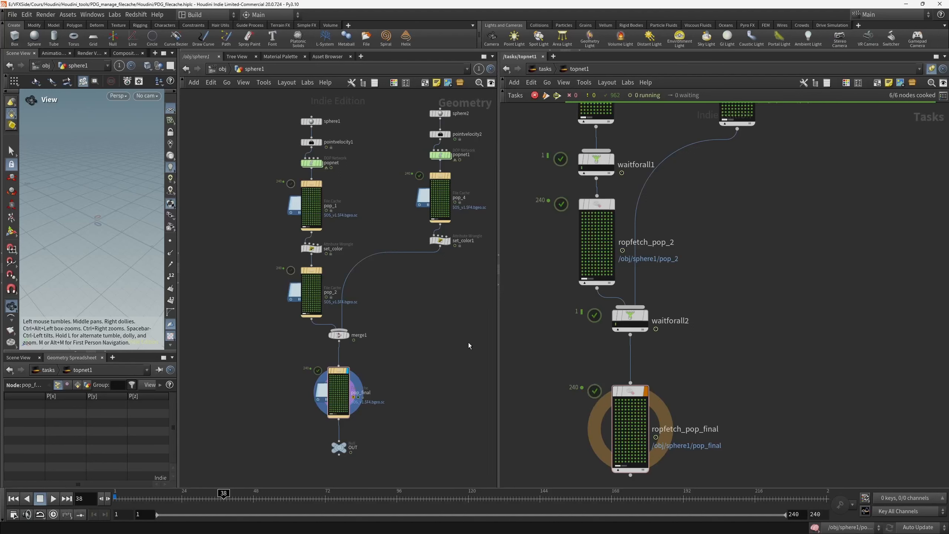
Switch to File Explorer and check the geo folder for the regenerated cache folders, including pop_final.
{"action": "mouse_move", "coordinate": [468, 532]}
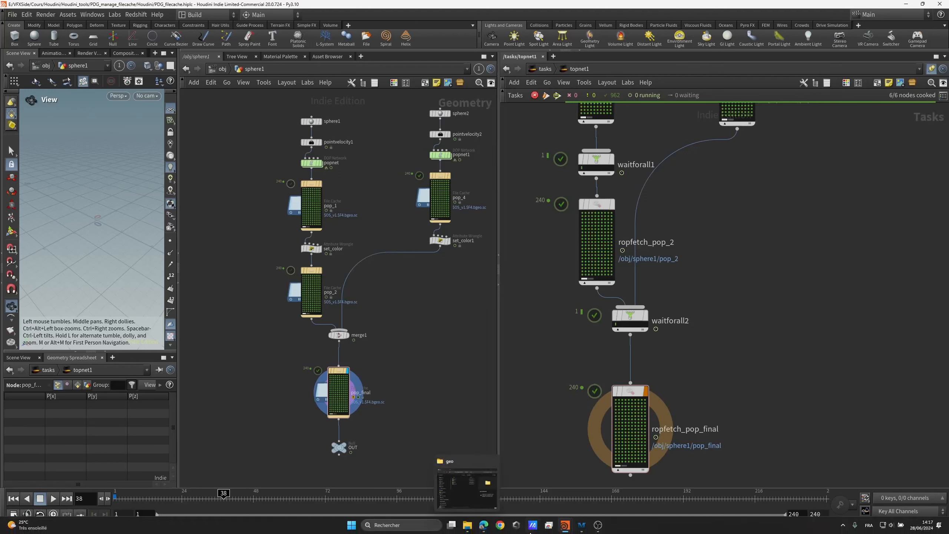
{"action": "left_click", "coordinate": [460, 530]}
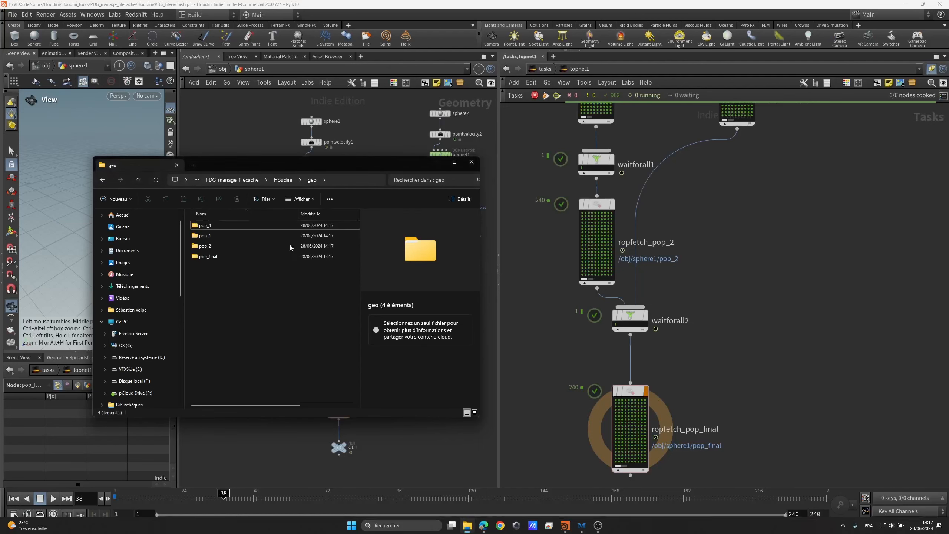
{"action": "left_click", "coordinate": [218, 257]}
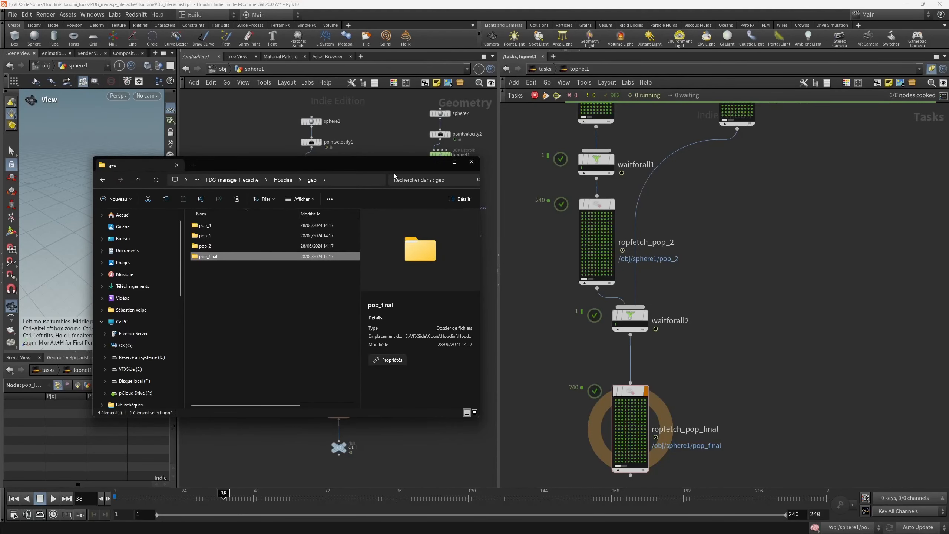
{"action": "left_click_drag", "start_coordinate": [395, 165], "coordinate": [0, 124]}
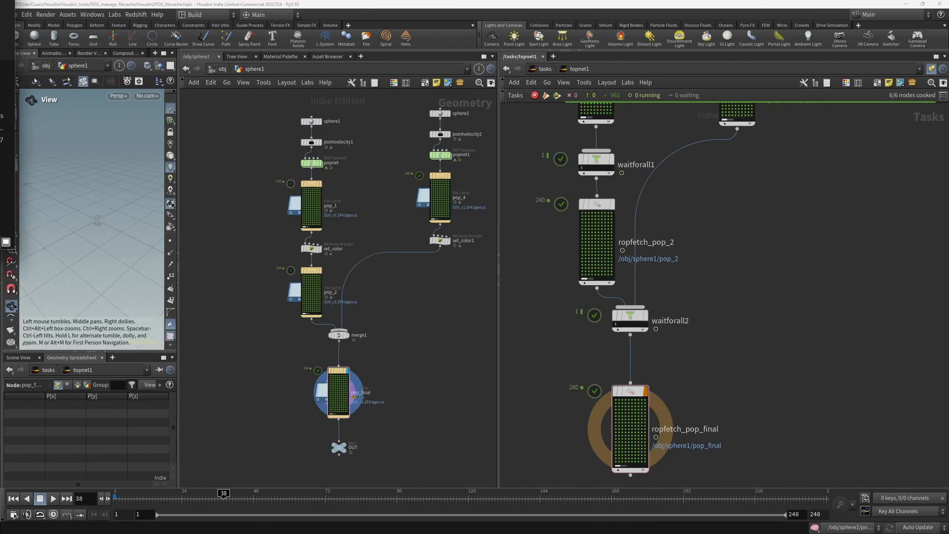
Scrub to frame 32 to check the pop_final cache, and display the pop_1 file cache.
{"action": "left_click", "coordinate": [396, 355]}
{"action": "left_click", "coordinate": [339, 374]}
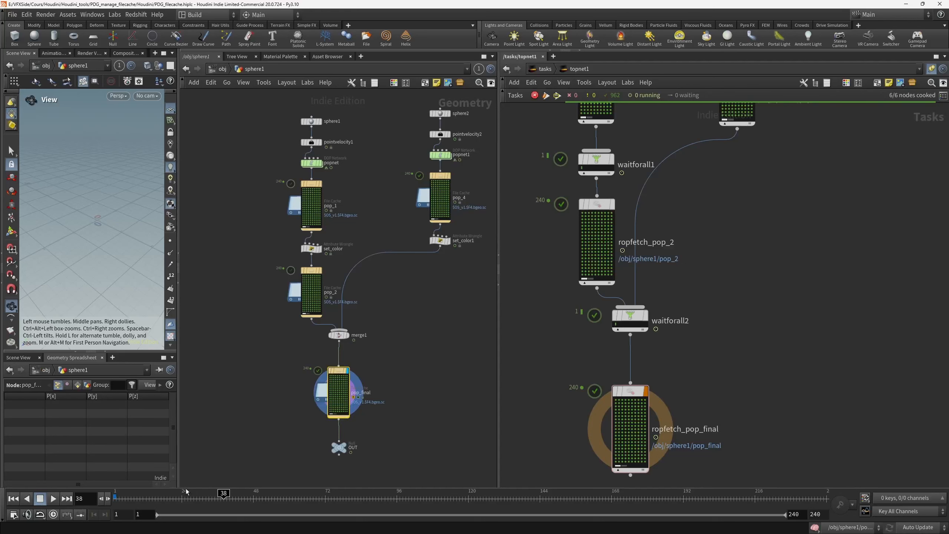
{"action": "left_click_drag", "start_coordinate": [175, 495], "coordinate": [206, 496]}
{"action": "middle_click_drag", "start_coordinate": [471, 311], "coordinate": [470, 353]}
{"action": "left_click", "coordinate": [323, 230]}
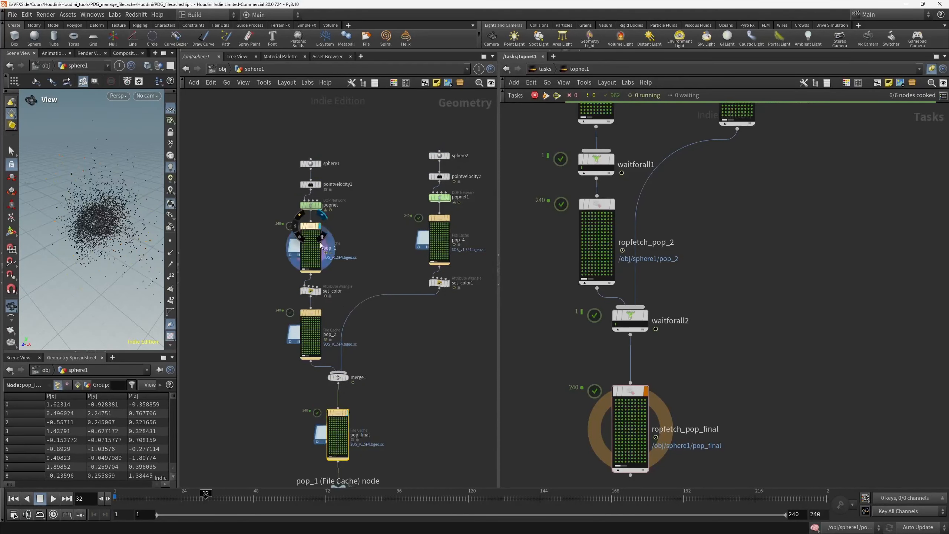
Display the pop_2 file cache and play it through to frame 49, and save the scene file.
{"action": "left_click_drag", "start_coordinate": [251, 496], "coordinate": [218, 495]}
{"action": "scroll", "coordinate": [313, 313], "scroll_direction": "up", "scroll_amount": 3}
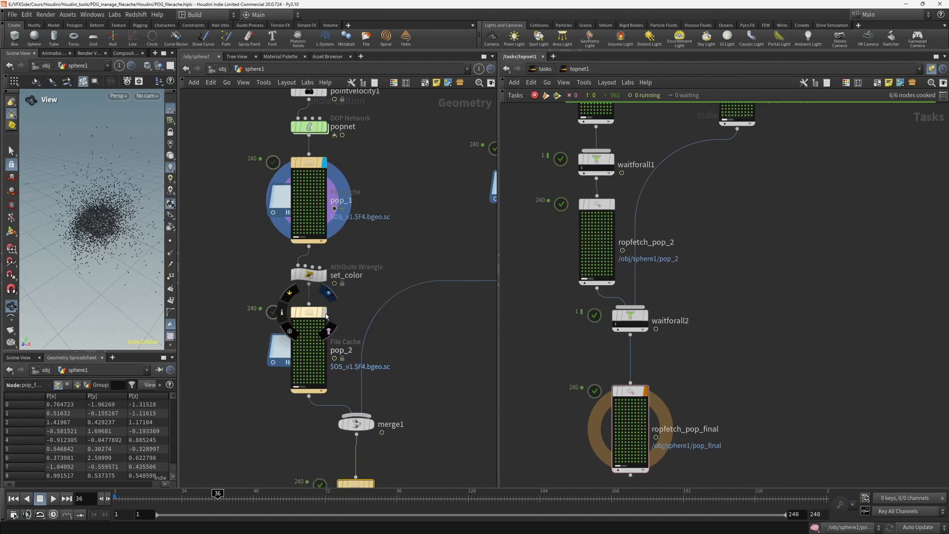
{"action": "left_click", "coordinate": [323, 312]}
{"action": "key", "text": "Up"}
{"action": "scroll", "coordinate": [373, 450], "scroll_direction": "down", "scroll_amount": 2}
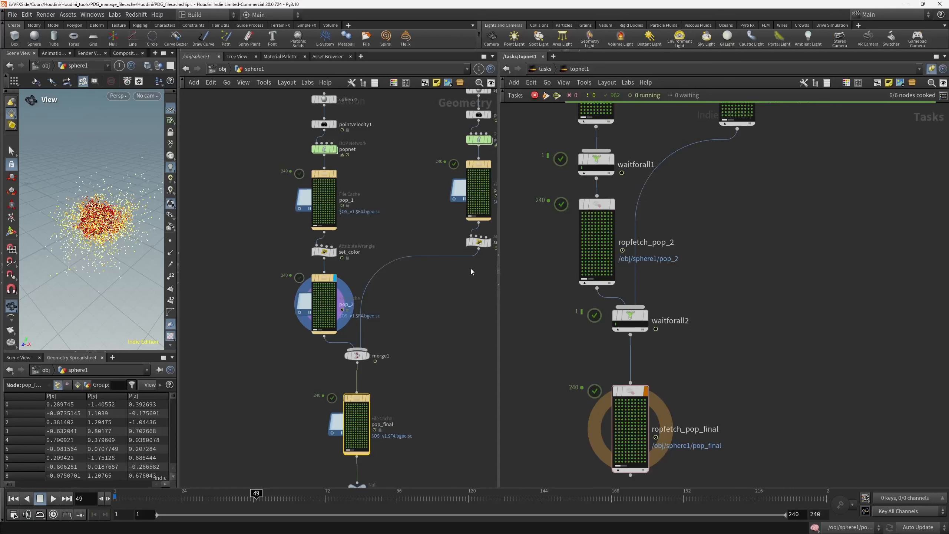
{"action": "key", "text": "ctrl+s"}
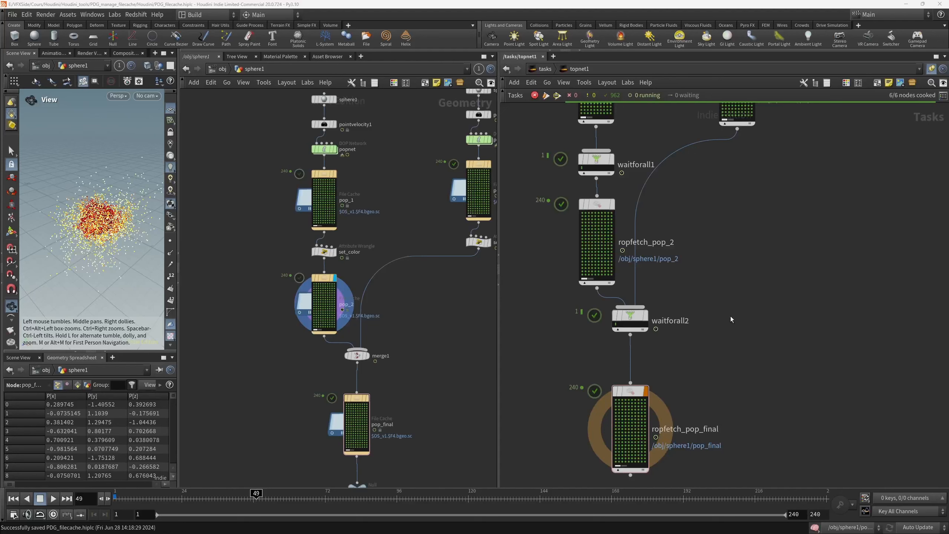
Add a Wedge node above ropfetch_pop_1 and ropfetch_pop_4 in the task network and show its parameters.
{"action": "scroll", "coordinate": [743, 319], "scroll_direction": "down", "scroll_amount": 5}
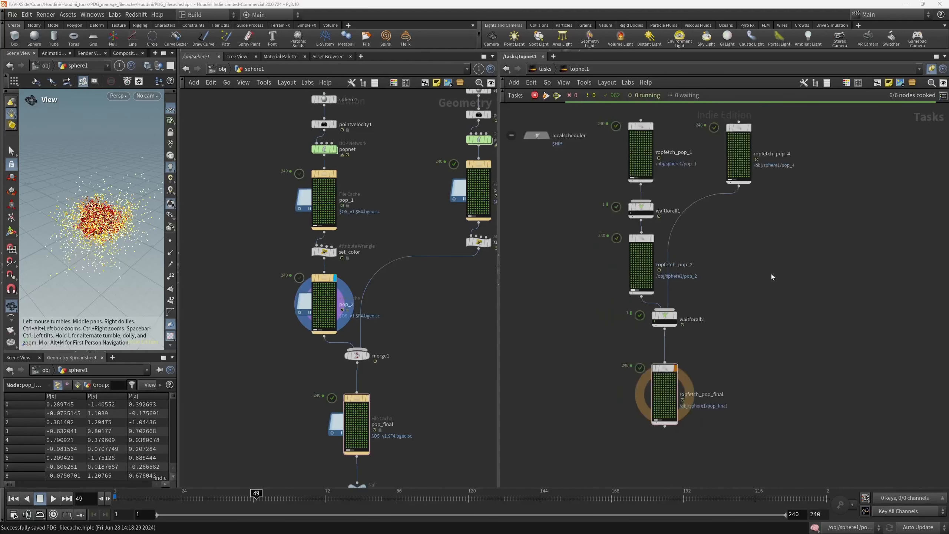
{"action": "scroll", "coordinate": [650, 267], "scroll_direction": "up", "scroll_amount": 3}
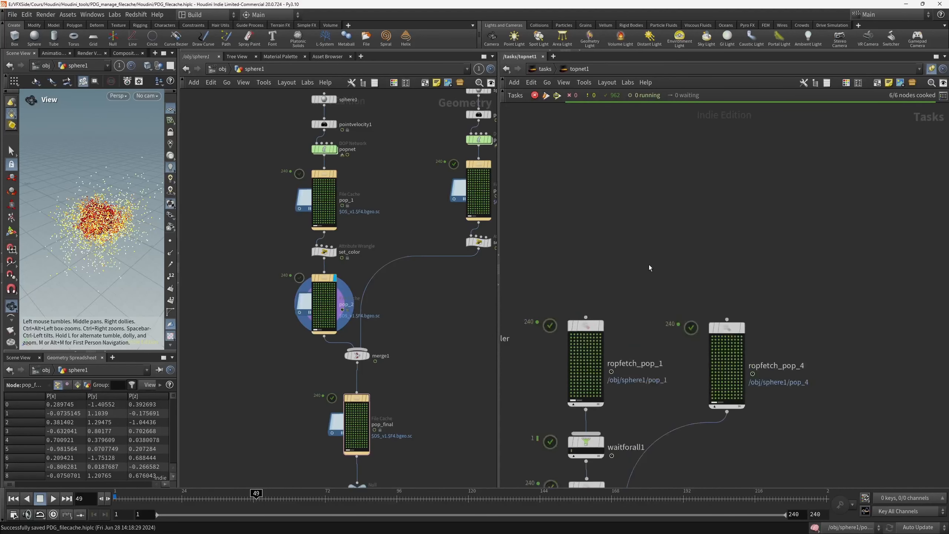
{"action": "key", "text": "Tab"}
{"action": "type", "text": "ed"}
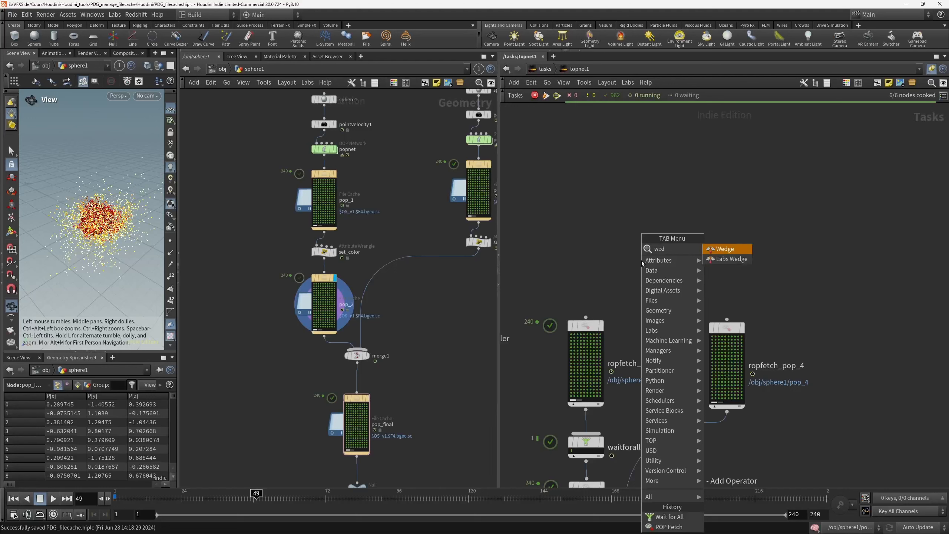
{"action": "key", "text": "Return"}
{"action": "left_click", "coordinate": [642, 262]}
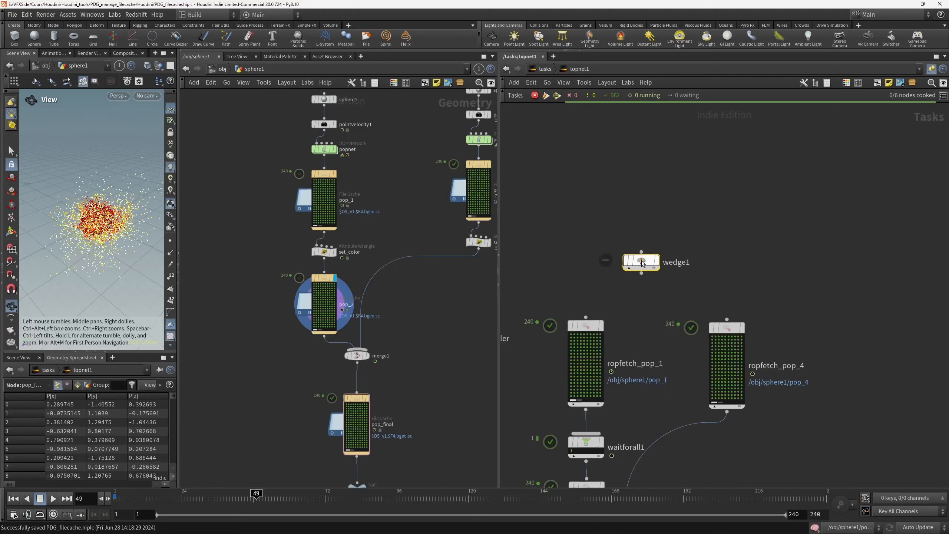
{"action": "key", "text": "p"}
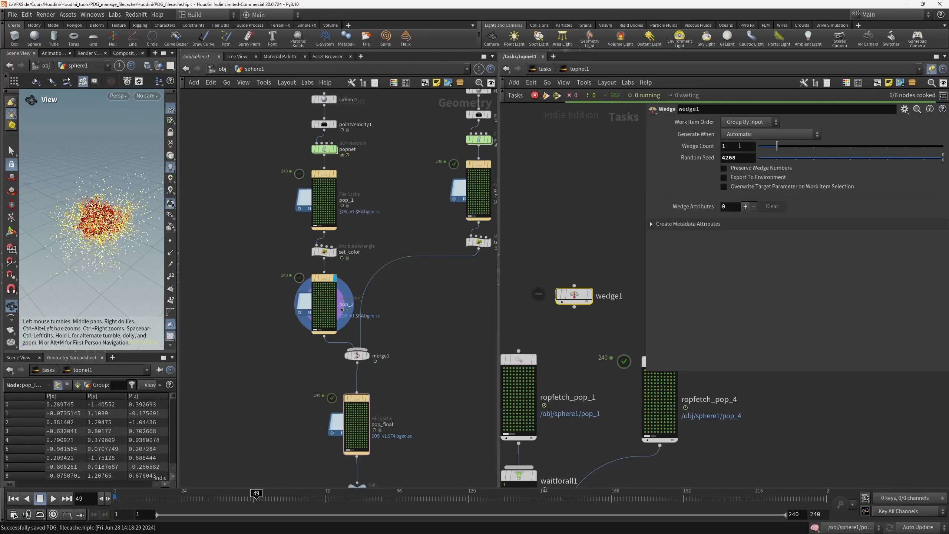
Set the wedge count to 2 and add a float wedge attribute named seed ranging from 0 to 5000.
{"action": "left_click", "coordinate": [794, 147]}
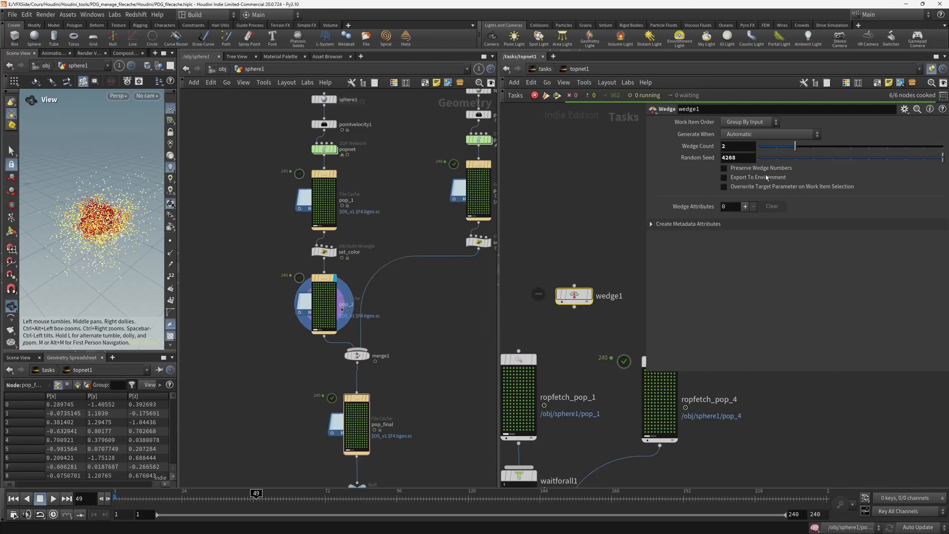
{"action": "left_click", "coordinate": [745, 206]}
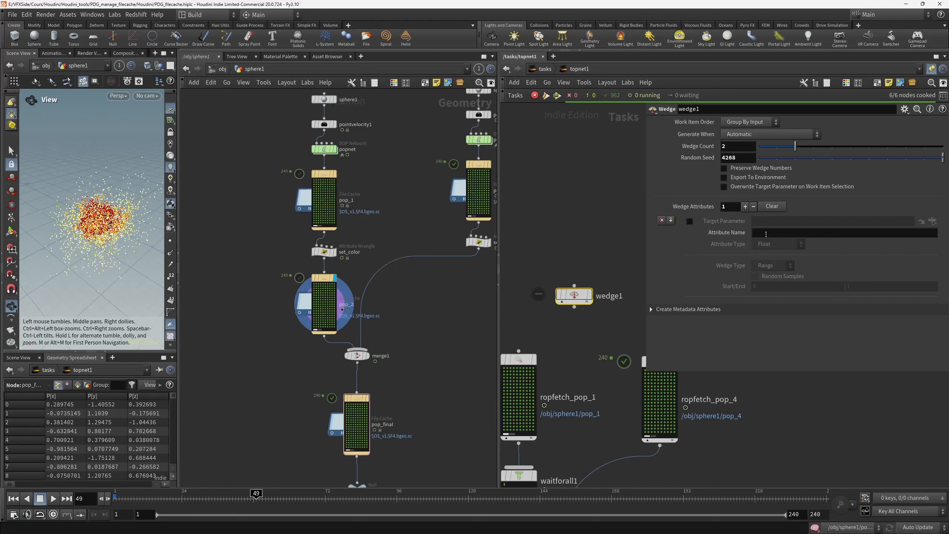
{"action": "left_click", "coordinate": [765, 234]}
{"action": "type", "text": "seed"}
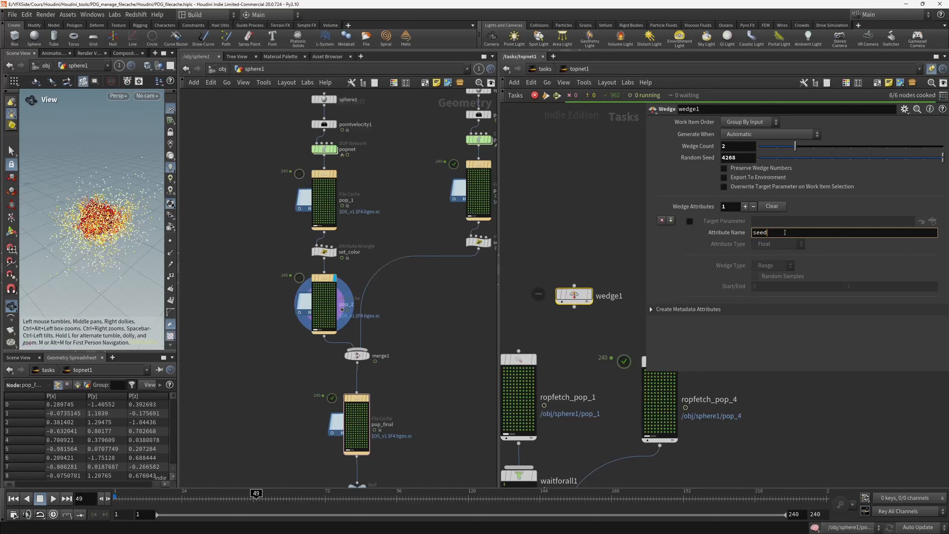
{"action": "key", "text": "Return"}
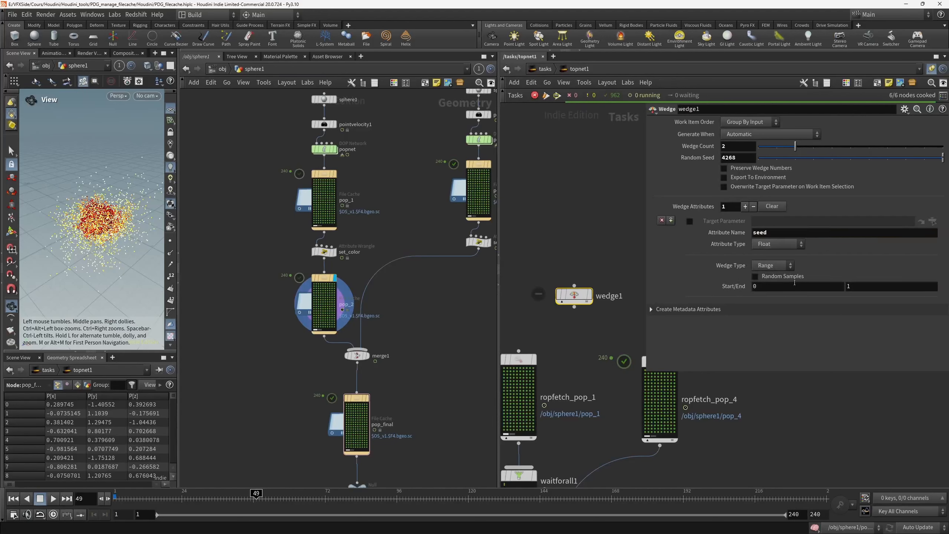
{"action": "left_click", "coordinate": [870, 286]}
{"action": "type", "text": "5000"}
{"action": "key", "text": "Return"}
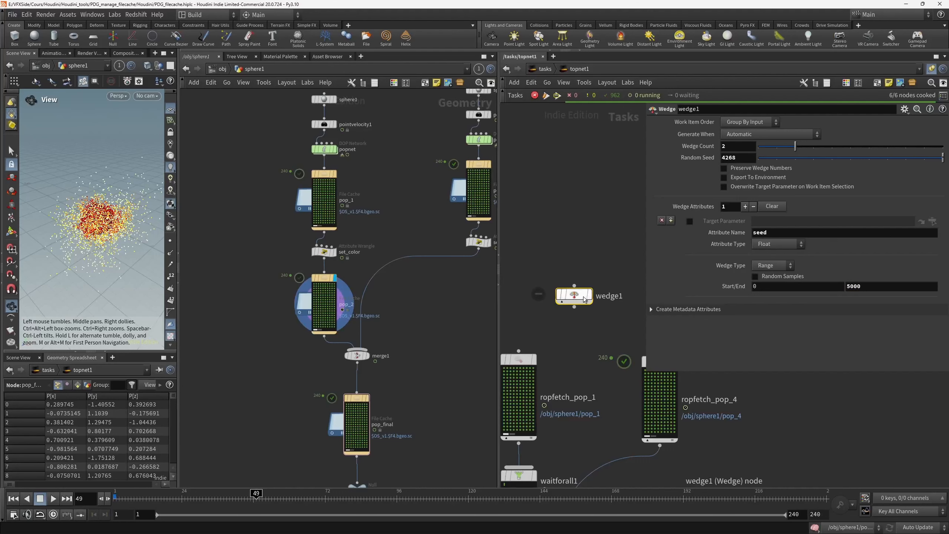
Cook wedge1 and inspect the seed attribute of each of its two work items.
{"action": "key", "text": "shift+v"}
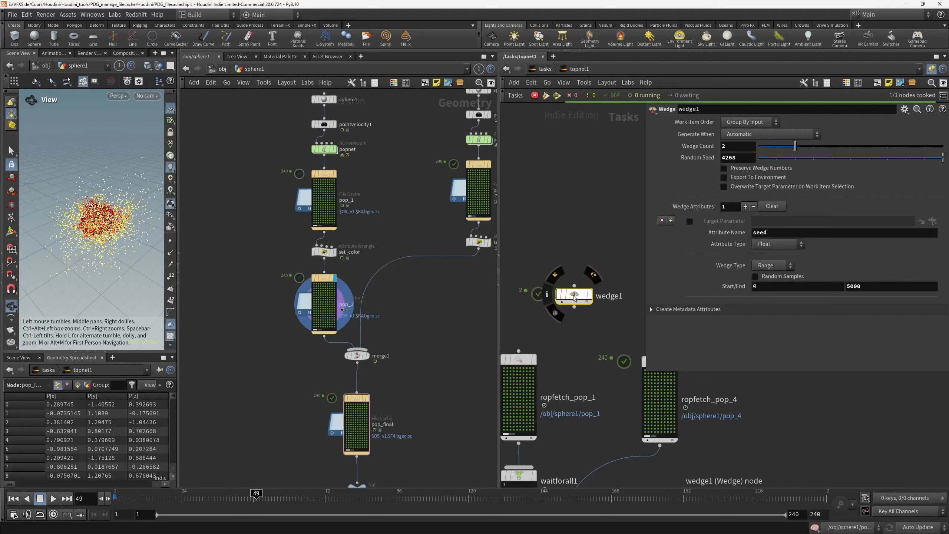
{"action": "scroll", "coordinate": [568, 310], "scroll_direction": "up", "scroll_amount": 5}
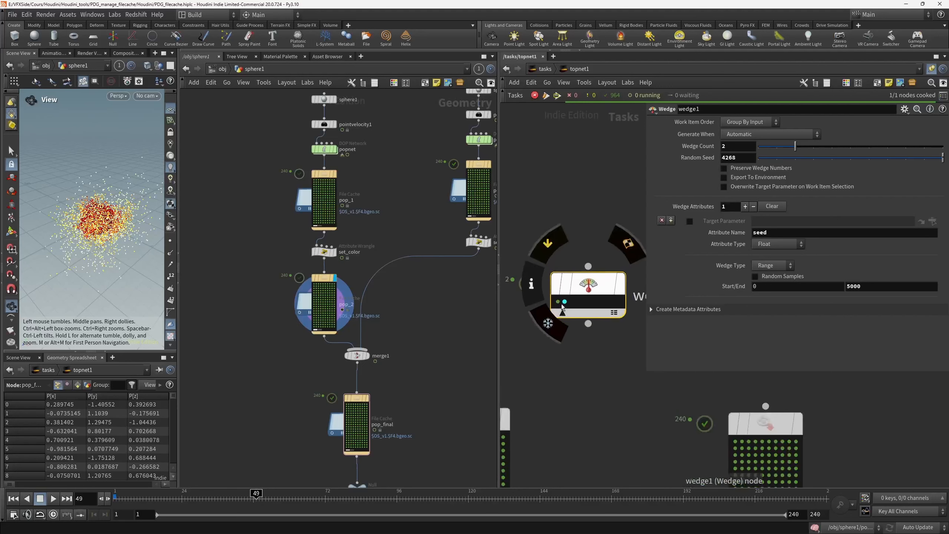
{"action": "left_click", "coordinate": [558, 302]}
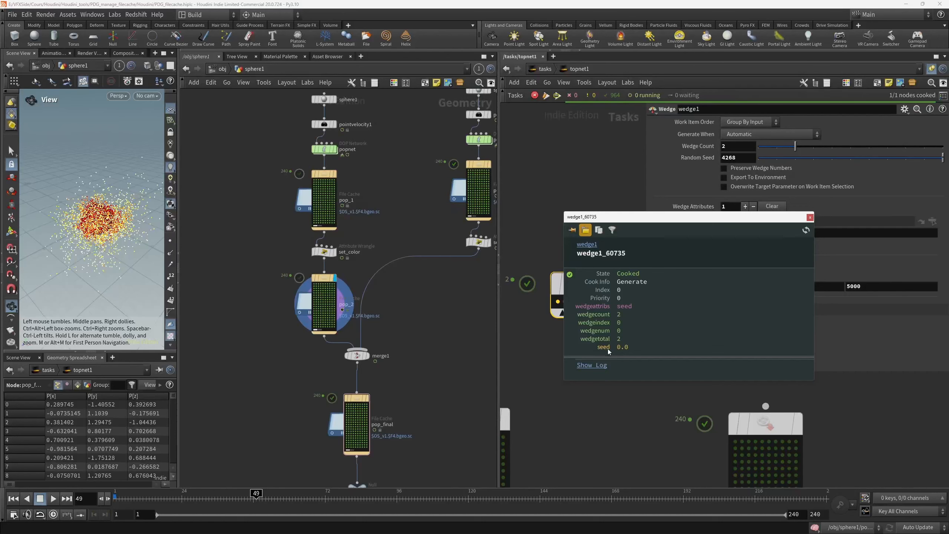
{"action": "left_click_drag", "start_coordinate": [690, 219], "coordinate": [692, 115]}
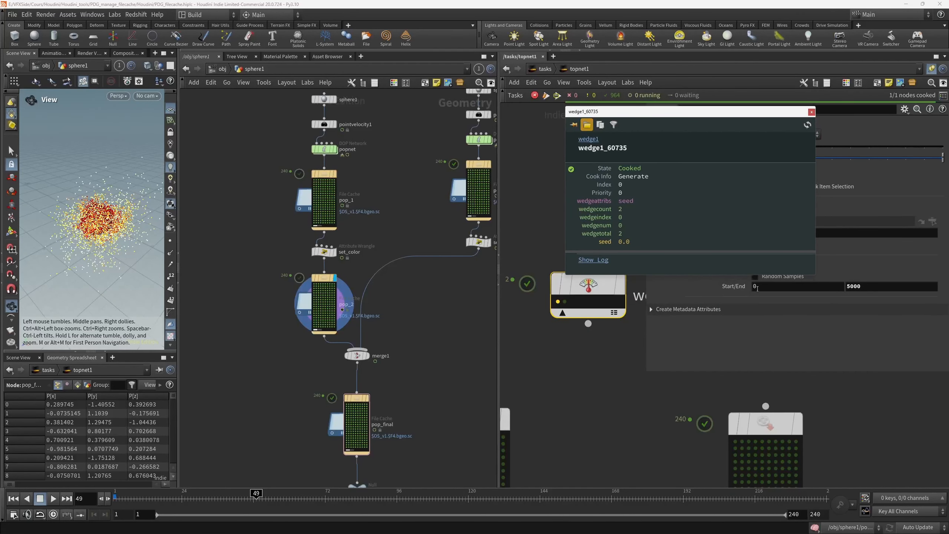
{"action": "left_click", "coordinate": [565, 302]}
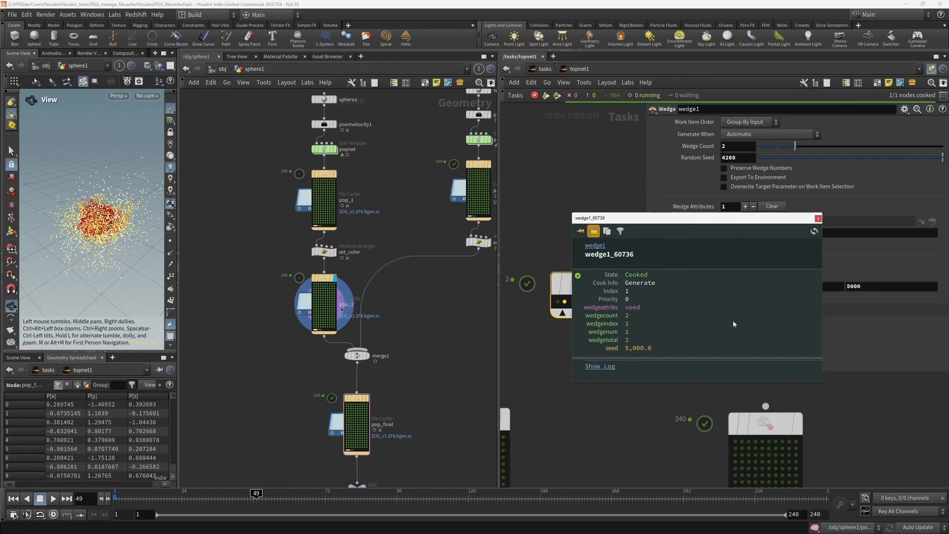
{"action": "left_click", "coordinate": [818, 219]}
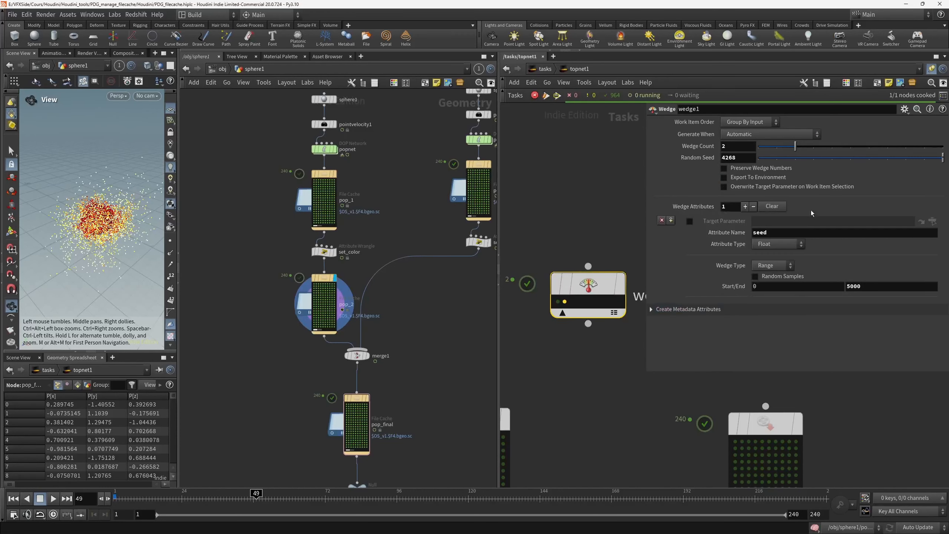
Try a wedge count of 3 on wedge1 and inspect how seed is distributed across the three work items.
{"action": "left_click", "coordinate": [809, 147]}
{"action": "mouse_move", "coordinate": [588, 288]}
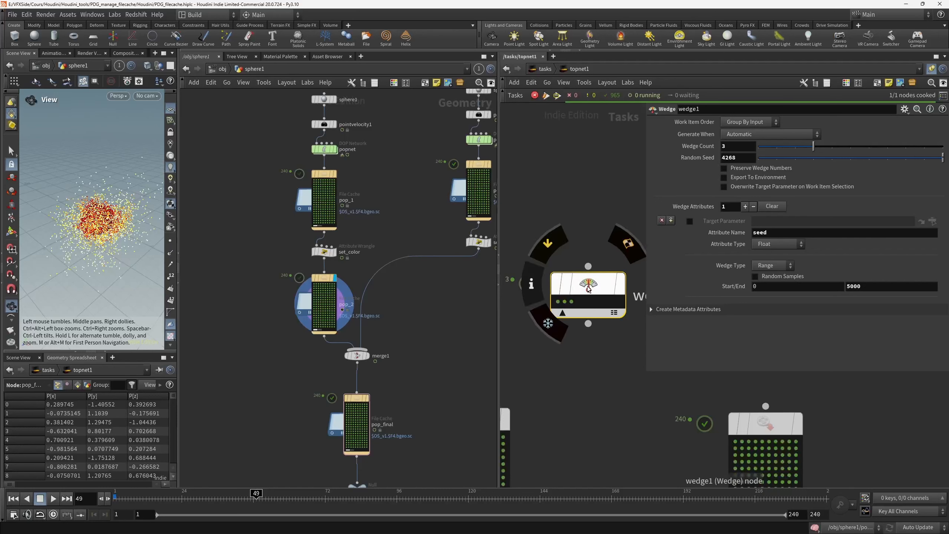
{"action": "left_click", "coordinate": [558, 302]}
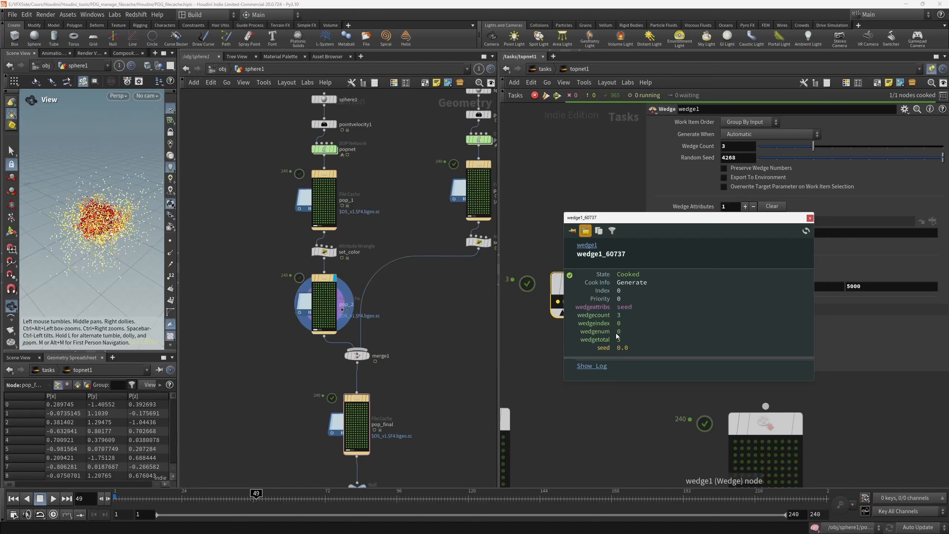
{"action": "left_click_drag", "start_coordinate": [612, 218], "coordinate": [643, 217]}
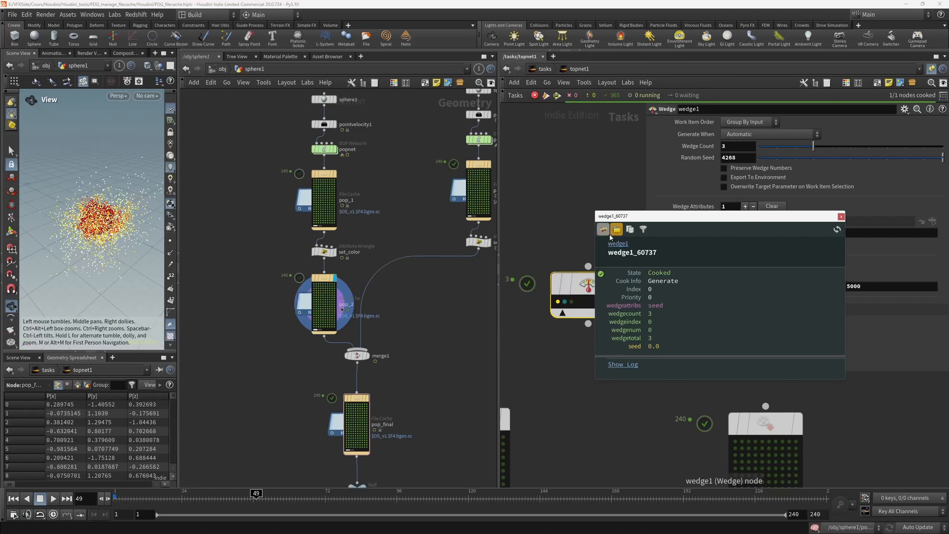
{"action": "middle_click", "coordinate": [565, 302]}
{"action": "left_click", "coordinate": [564, 301]}
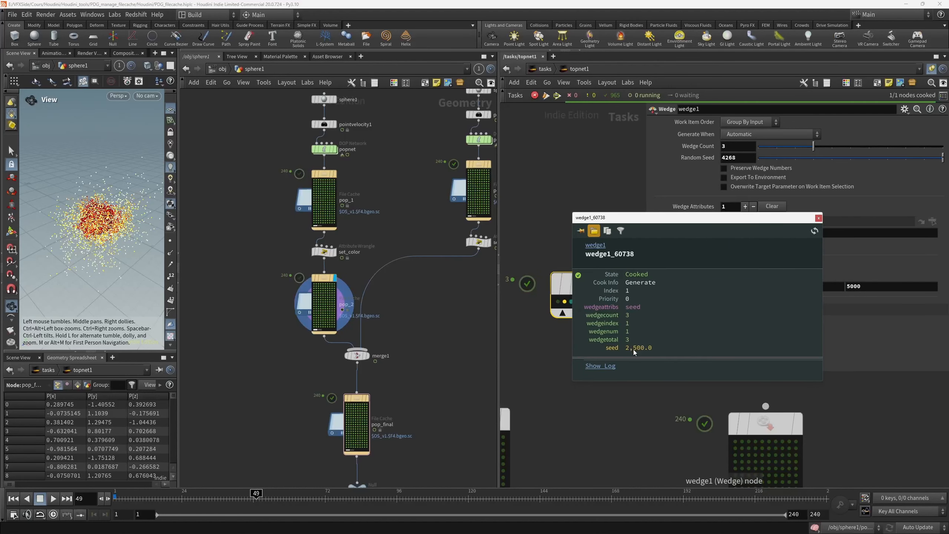
{"action": "left_click", "coordinate": [571, 301]}
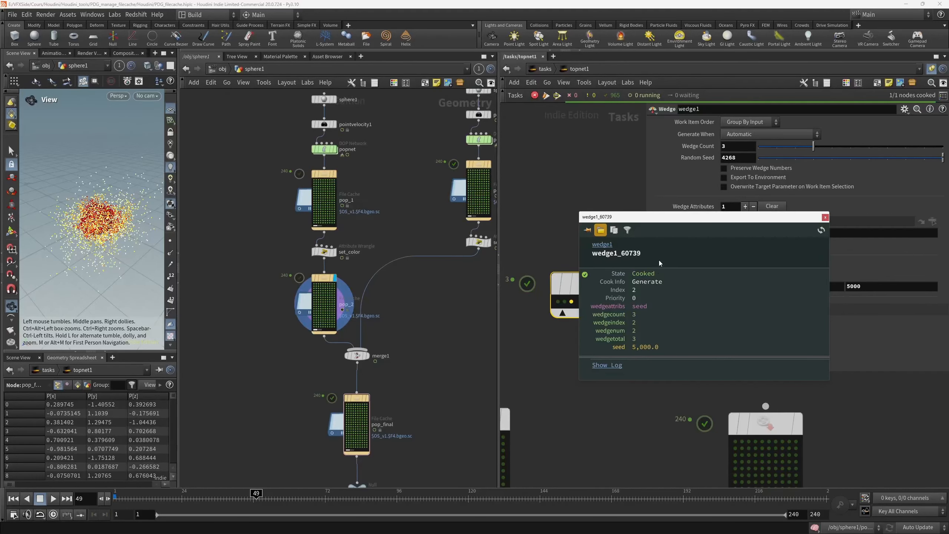
{"action": "left_click", "coordinate": [824, 217]}
Set wedge1's wedge count to 2 and widen the task network pane.
{"action": "left_click", "coordinate": [766, 147]}
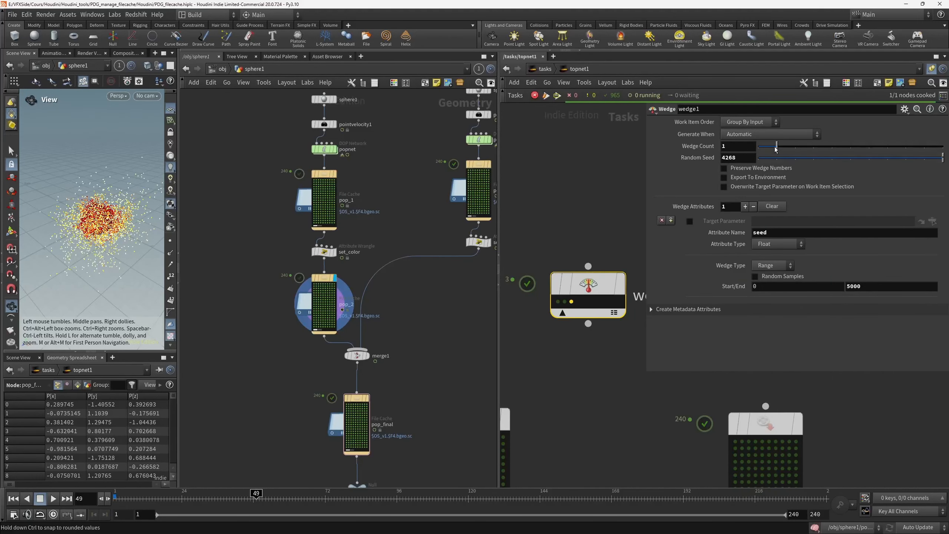
{"action": "left_click", "coordinate": [795, 146]}
{"action": "left_click_drag", "start_coordinate": [497, 356], "coordinate": [353, 392]}
{"action": "middle_click_drag", "start_coordinate": [441, 413], "coordinate": [549, 376]}
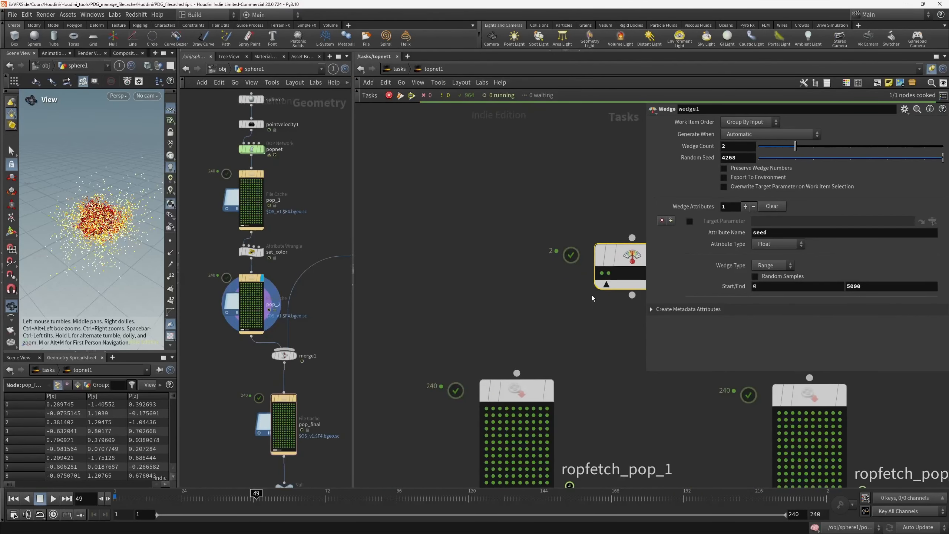
Connect wedge1's output to ropfetch_pop_1's input and cook ropfetch_pop_1.
{"action": "left_click_drag", "start_coordinate": [618, 264], "coordinate": [516, 372]}
{"action": "middle_click_drag", "start_coordinate": [555, 366], "coordinate": [535, 294]}
{"action": "left_click_drag", "start_coordinate": [647, 370], "coordinate": [782, 354]}
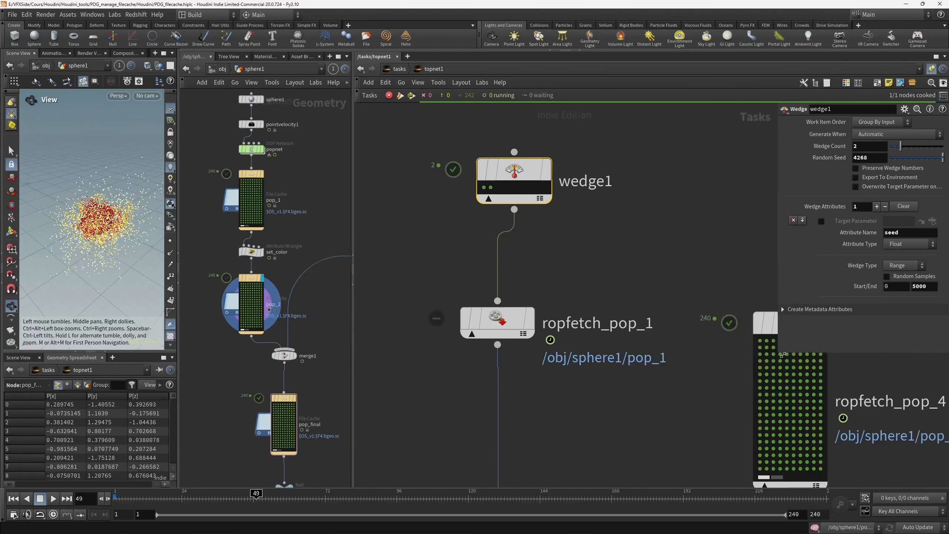
{"action": "left_click", "coordinate": [511, 322]}
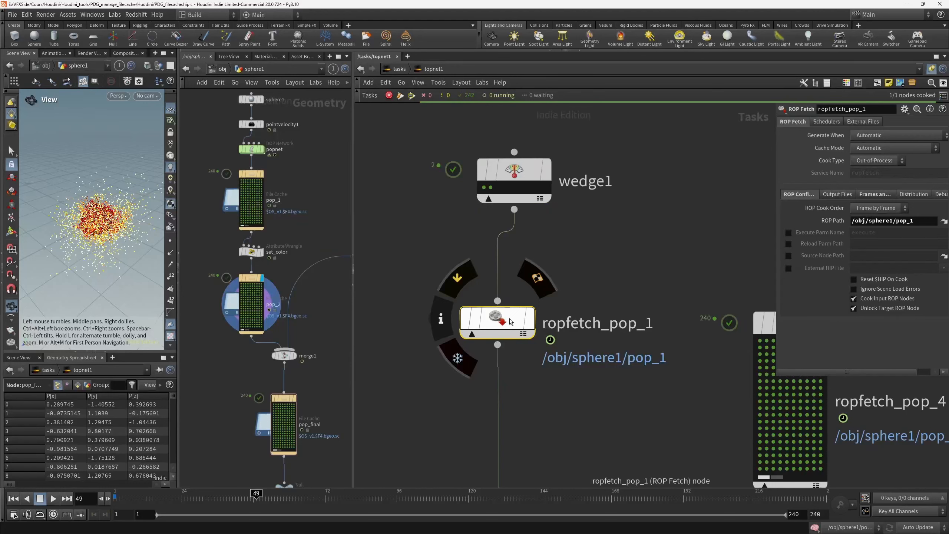
{"action": "key", "text": "shift+v"}
{"action": "middle_click_drag", "start_coordinate": [590, 352], "coordinate": [594, 328]}
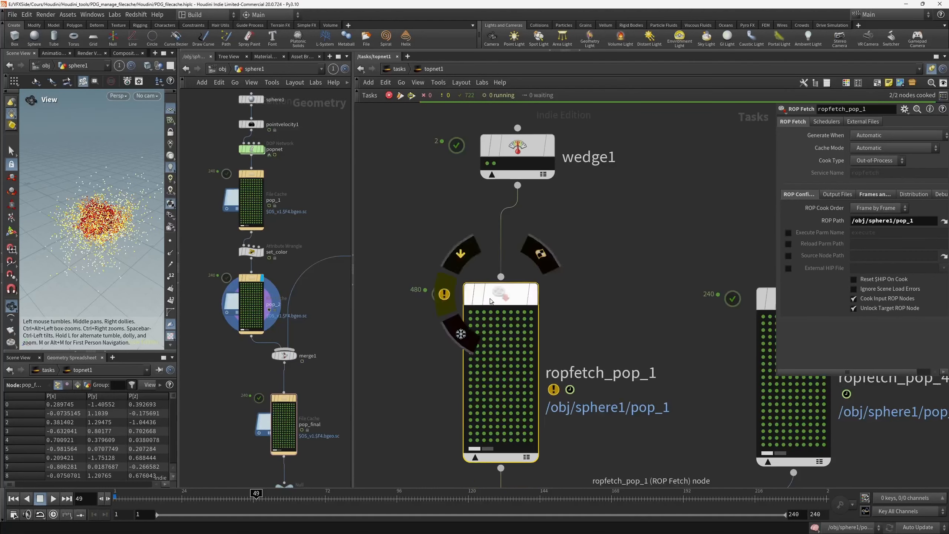
Review wedge1's seed range and connect wedge1's output to ropfetch_pop_4's input as well.
{"action": "mouse_move", "coordinate": [490, 301]}
{"action": "left_click", "coordinate": [517, 150]}
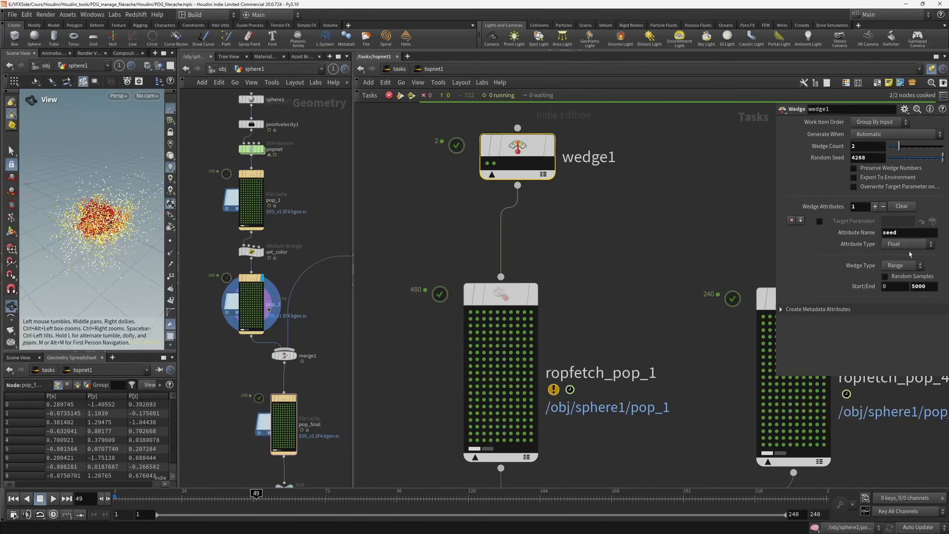
{"action": "left_click_drag", "start_coordinate": [930, 289], "coordinate": [912, 287]}
{"action": "left_click", "coordinate": [644, 276]}
{"action": "scroll", "coordinate": [637, 305], "scroll_direction": "down", "scroll_amount": 4}
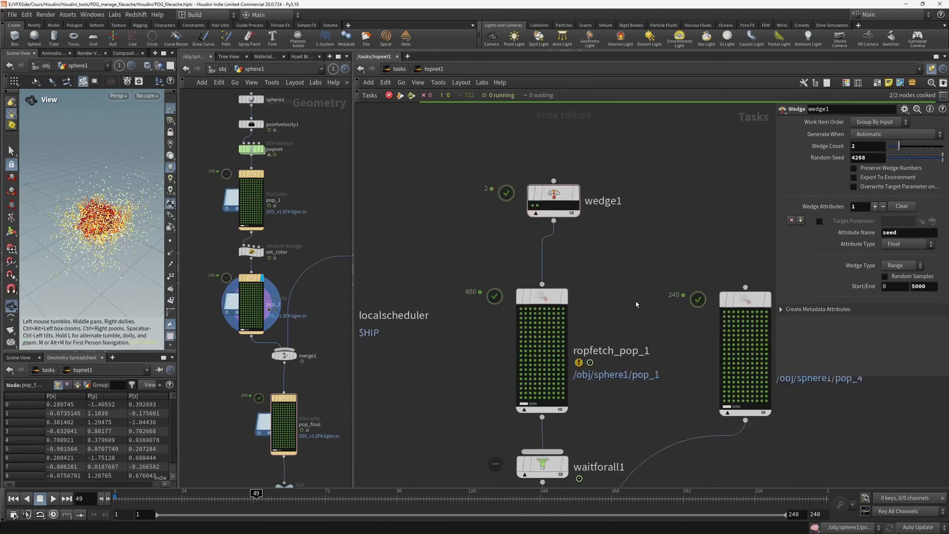
{"action": "middle_click_drag", "start_coordinate": [638, 305], "coordinate": [512, 322]}
{"action": "left_click_drag", "start_coordinate": [454, 248], "coordinate": [587, 311]}
Show the parameters of ropfetch_pop_1 and wedge1, and widen the geometry network pane.
{"action": "mouse_move", "coordinate": [461, 320]}
{"action": "mouse_move", "coordinate": [628, 328]}
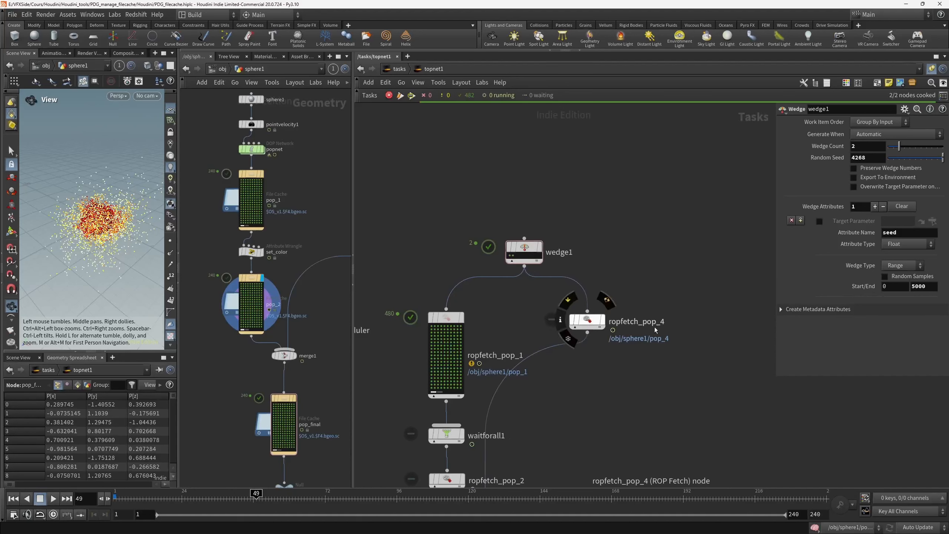
{"action": "left_click", "coordinate": [456, 319]}
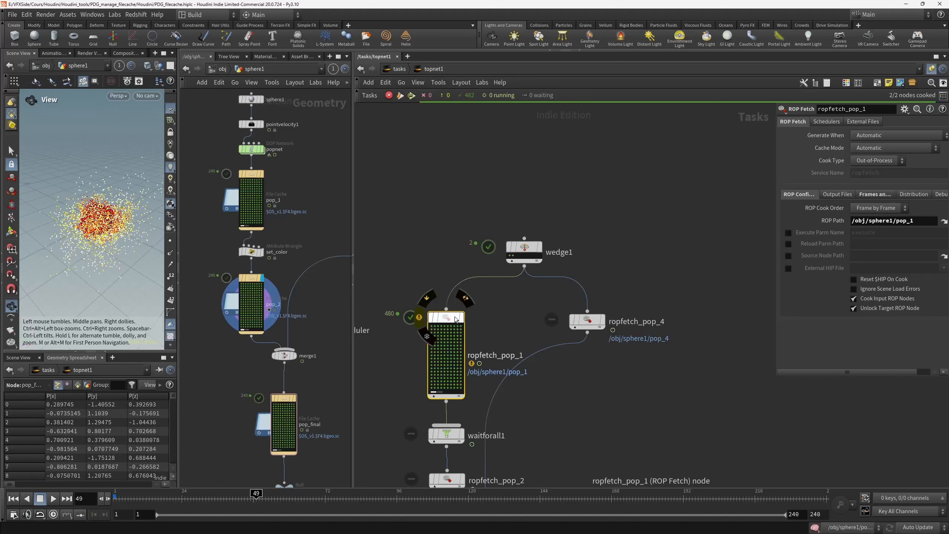
{"action": "left_click", "coordinate": [524, 250]}
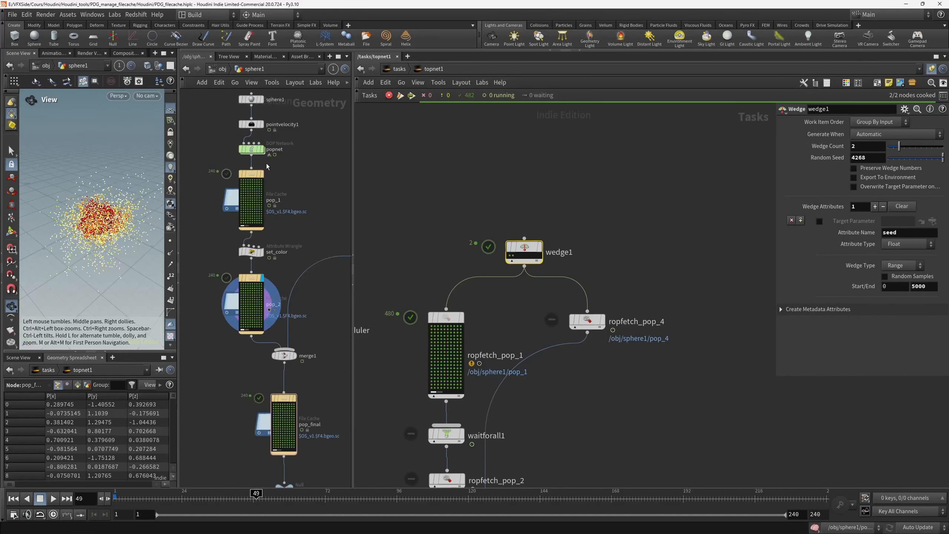
{"action": "left_click_drag", "start_coordinate": [353, 225], "coordinate": [501, 228]}
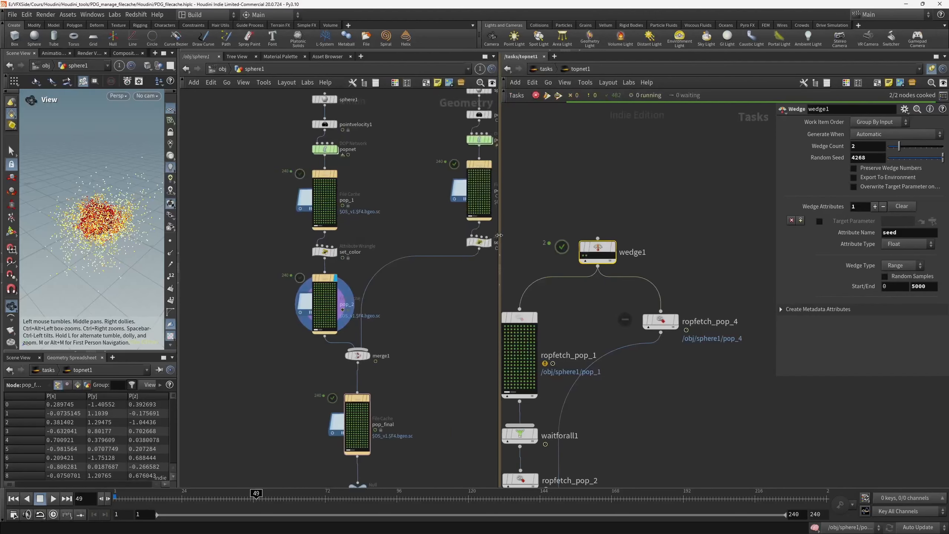
{"action": "middle_click_drag", "start_coordinate": [391, 184], "coordinate": [360, 303]}
{"action": "scroll", "coordinate": [327, 272], "scroll_direction": "up", "scroll_amount": 4}
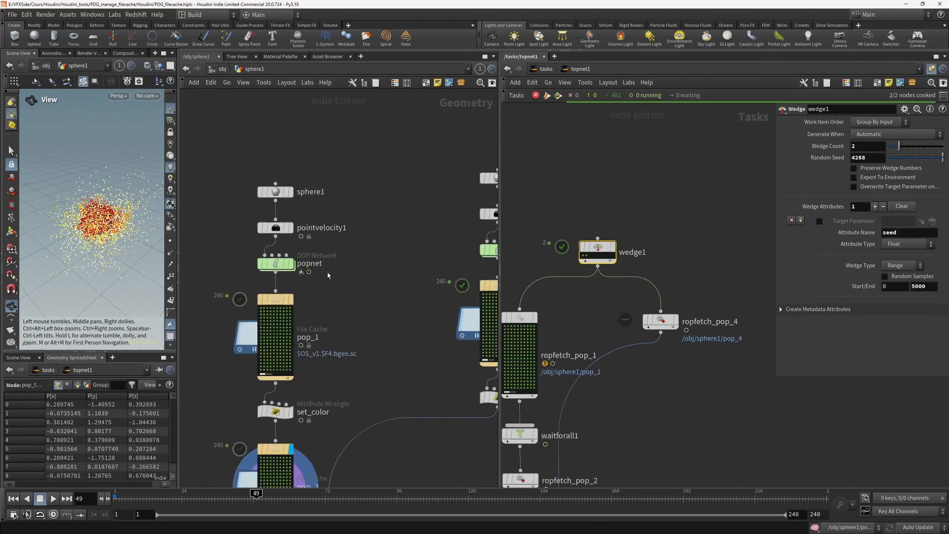
{"action": "double_click", "coordinate": [285, 264]}
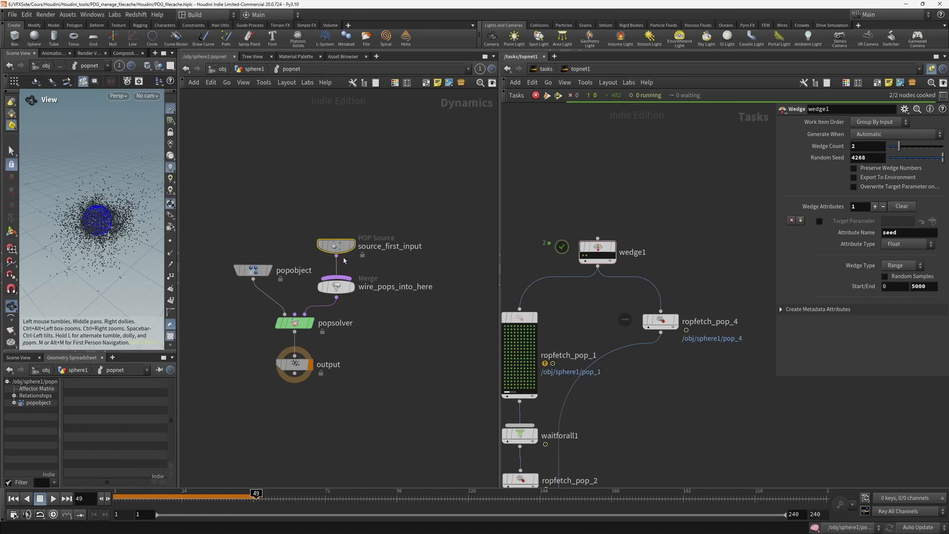
{"action": "key", "text": "p"}
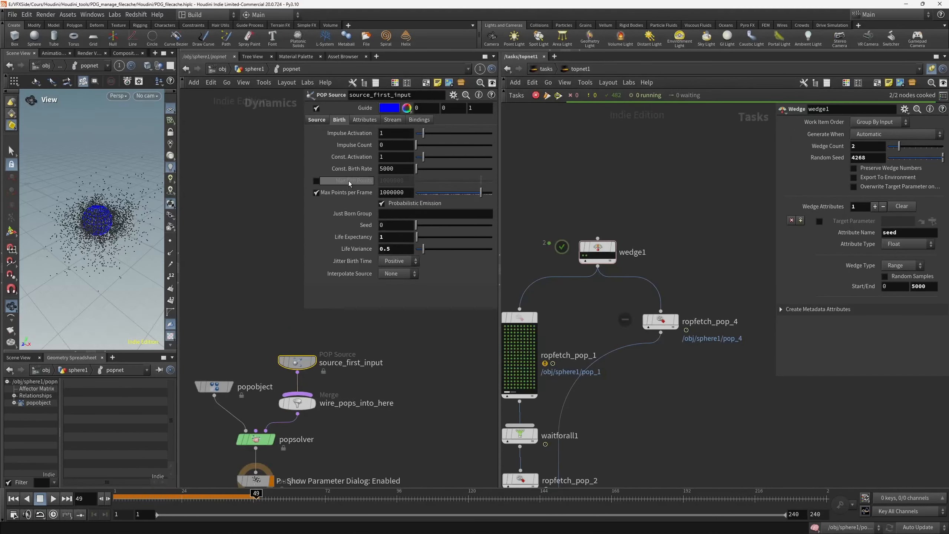
{"action": "left_click", "coordinate": [388, 225]}
{"action": "type", "text": "@seed"}
{"action": "key", "text": "Return"}
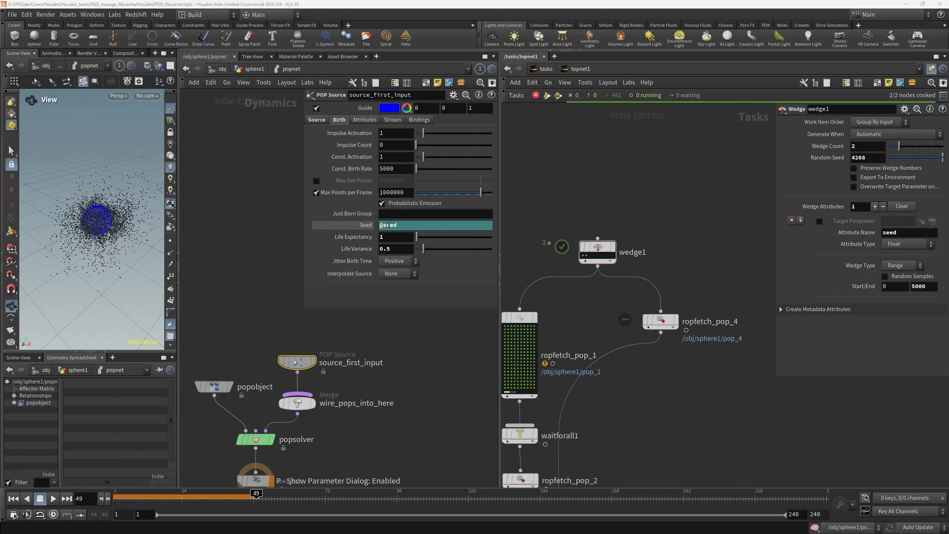
Rename wedge1's attribute to seedaa, match it in source_first_input's Seed expression, and show the evaluated seed value.
{"action": "left_click", "coordinate": [908, 231]}
{"action": "type", "text": "aa"}
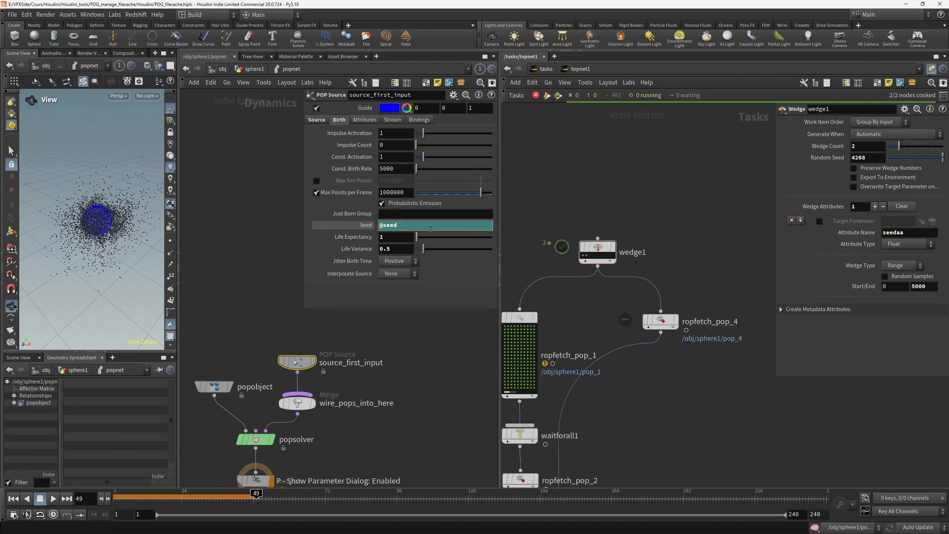
{"action": "left_click", "coordinate": [351, 224]}
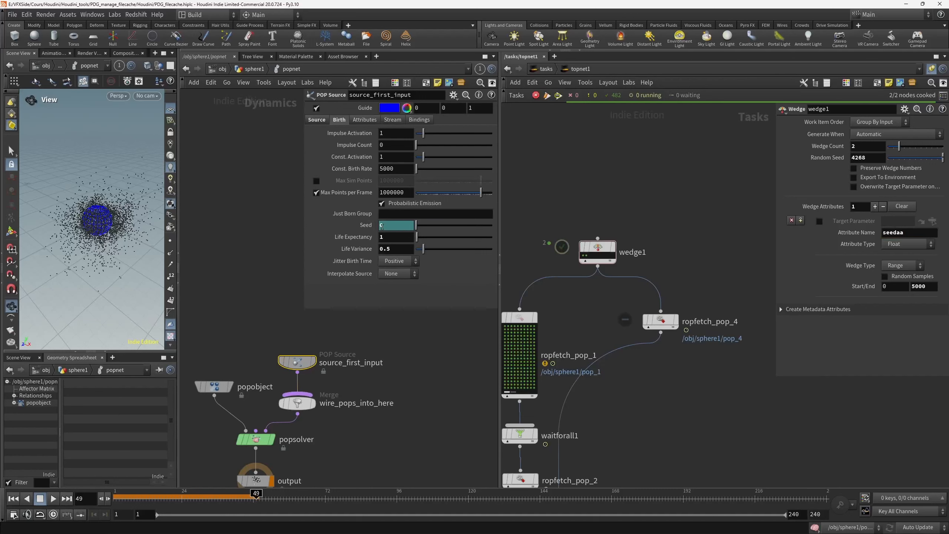
Cook wedge1 and switch between its two work items to compare the evaluated Seed of source_first_input.
{"action": "scroll", "coordinate": [583, 258], "scroll_direction": "up", "scroll_amount": 3}
{"action": "left_click", "coordinate": [583, 260]}
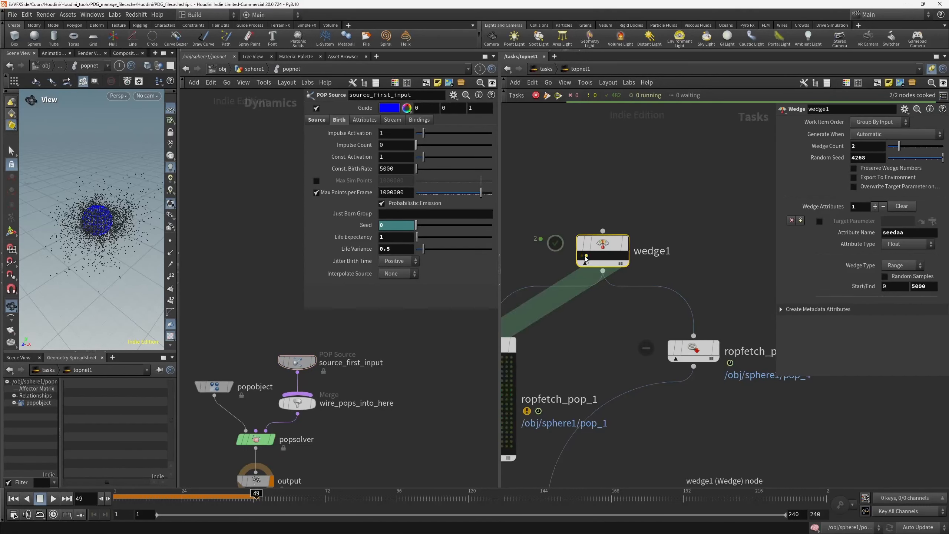
{"action": "mouse_move", "coordinate": [604, 248]}
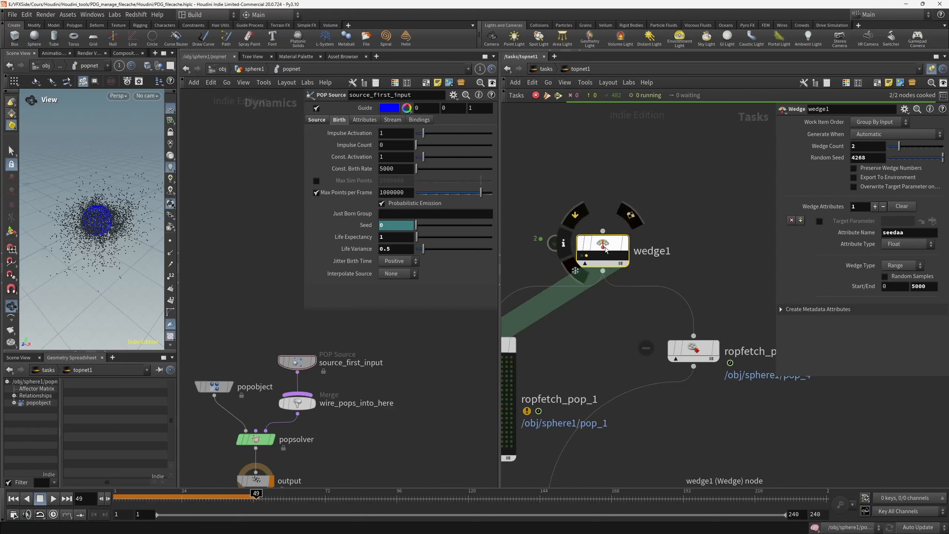
{"action": "key", "text": "shift+v"}
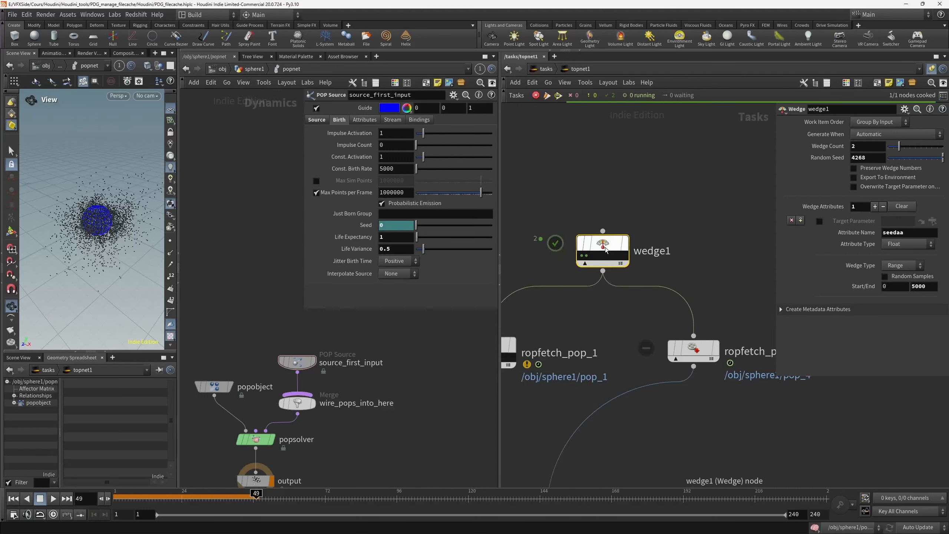
{"action": "left_click", "coordinate": [587, 257]}
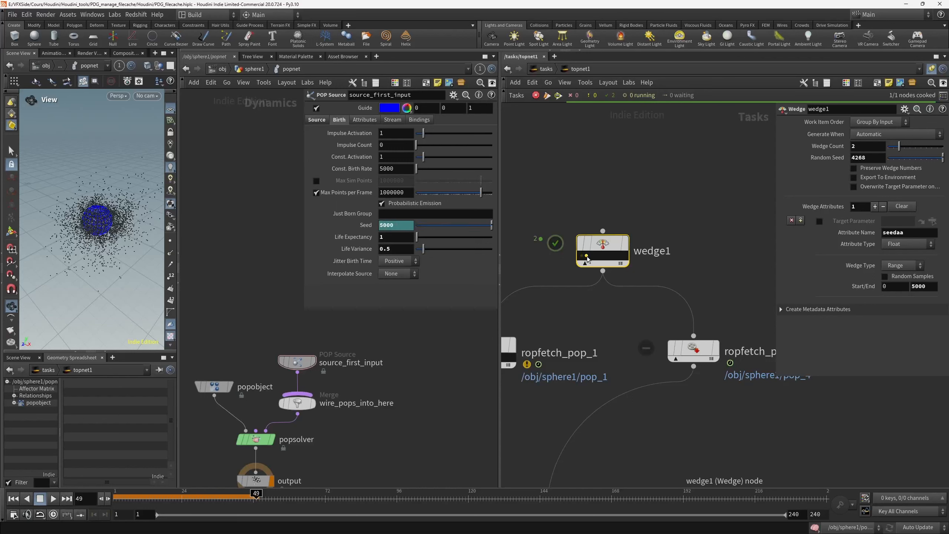
{"action": "mouse_move", "coordinate": [603, 250]}
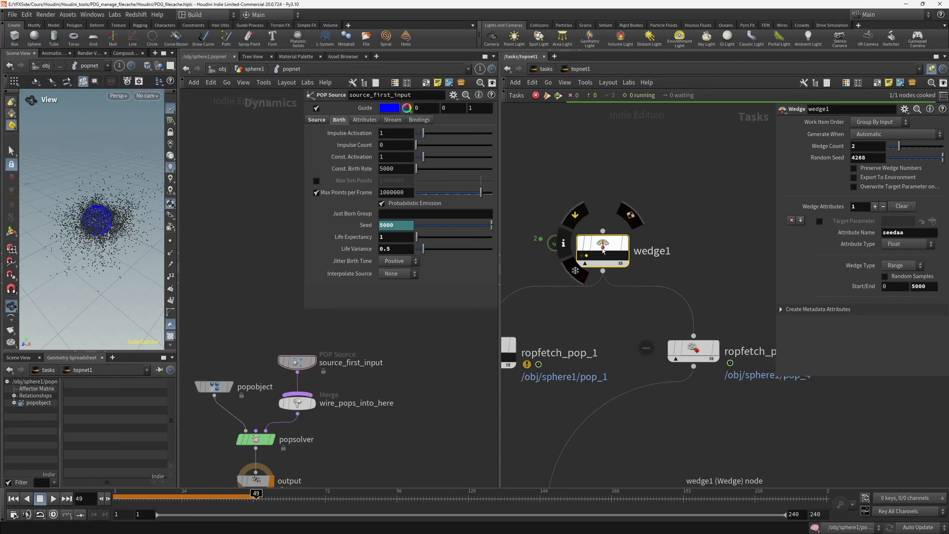
{"action": "left_click", "coordinate": [585, 257]}
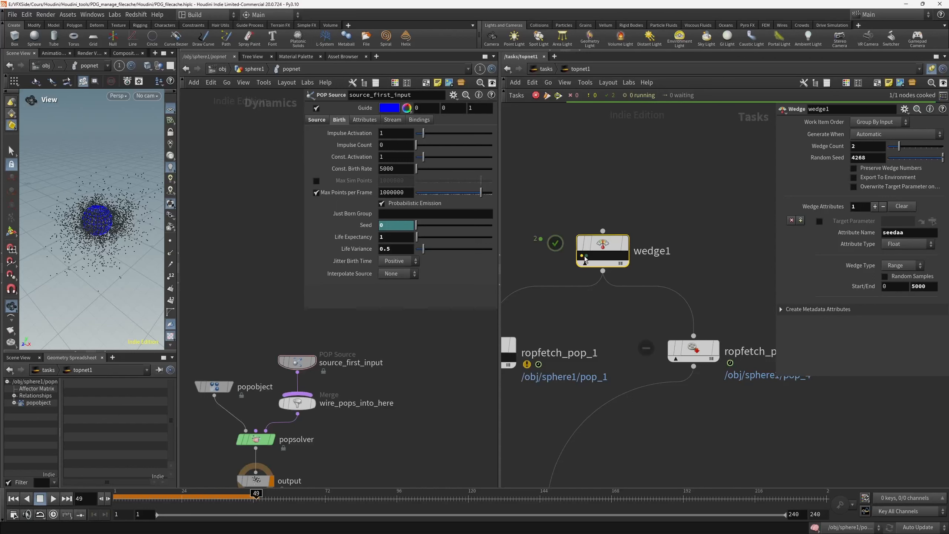
{"action": "left_click", "coordinate": [586, 256]}
{"action": "left_click", "coordinate": [912, 231]}
{"action": "key", "text": "BackSpace"}
{"action": "key", "text": "BackSpace"}
{"action": "key", "text": "Return"}
{"action": "left_click", "coordinate": [366, 224]}
{"action": "left_click", "coordinate": [407, 225]}
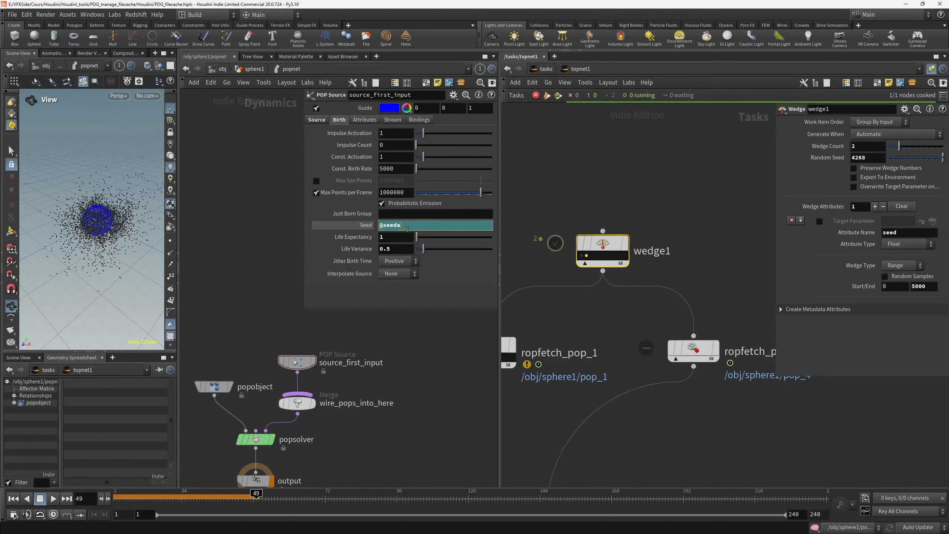
{"action": "key", "text": "BackSpace"}
{"action": "key", "text": "BackSpace"}
{"action": "key", "text": "Return"}
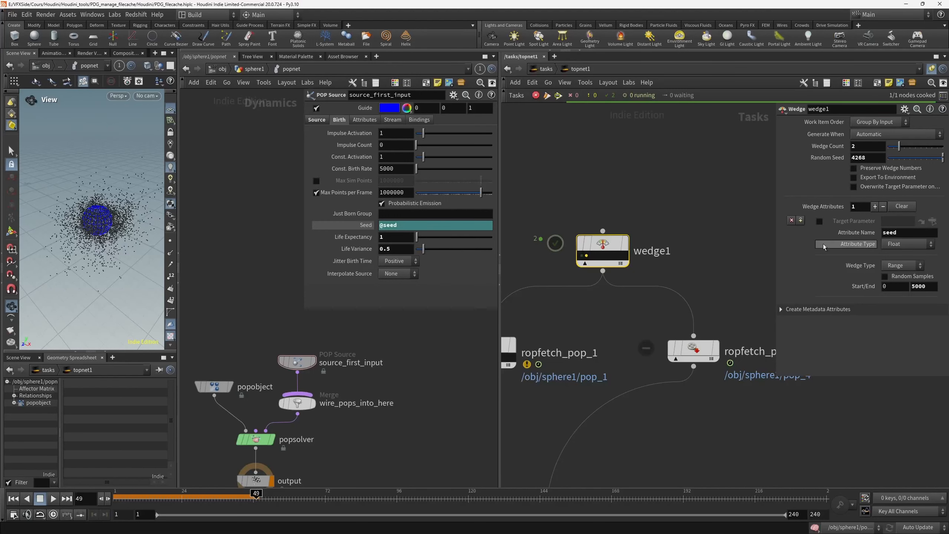
Return to the sphere1 network and show the curl noise parameters of pointvelocity1.
{"action": "left_click", "coordinate": [254, 69]}
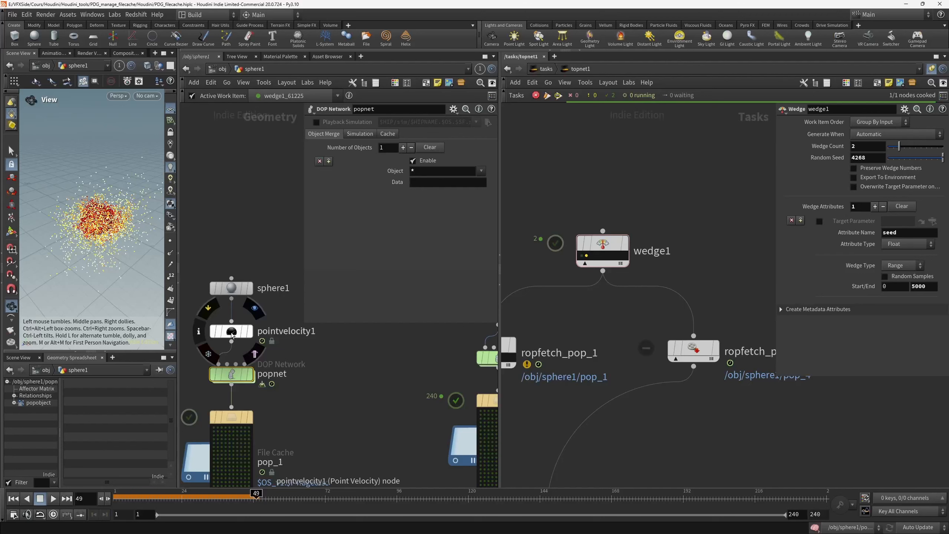
{"action": "left_click", "coordinate": [242, 332]}
{"action": "middle_click_drag", "start_coordinate": [316, 377], "coordinate": [339, 419]}
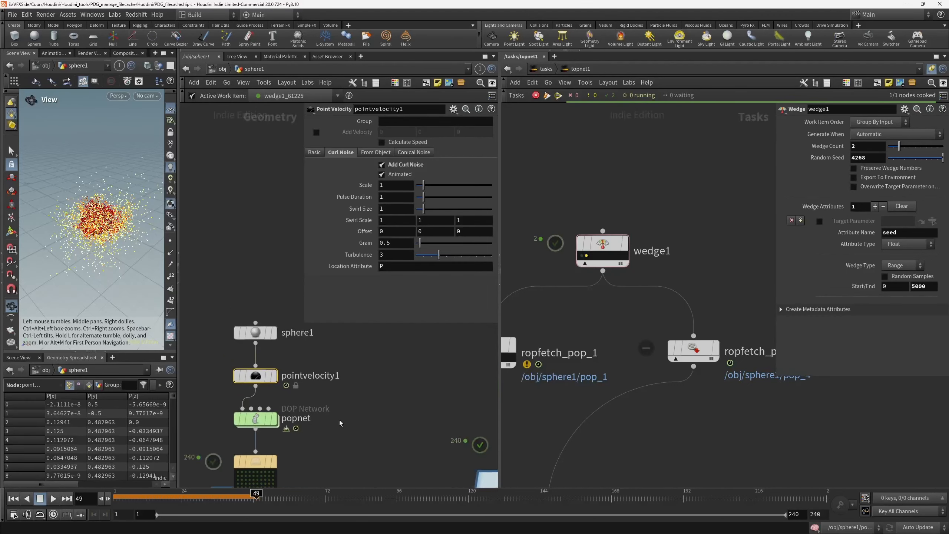
{"action": "scroll", "coordinate": [339, 418], "scroll_direction": "down", "scroll_amount": 2}
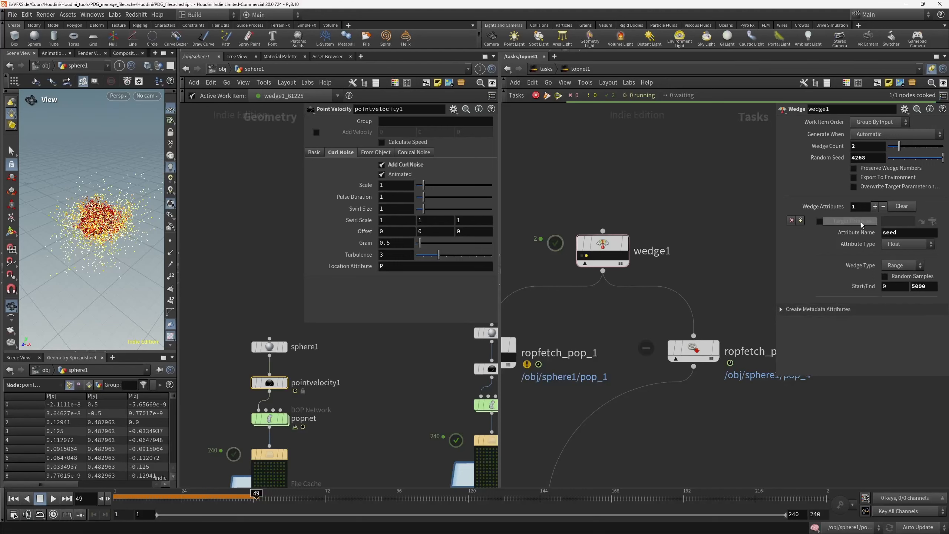
Add a second wedge attribute named scale_noise to wedge1, widening the parameters for readability.
{"action": "left_click", "coordinate": [875, 207]}
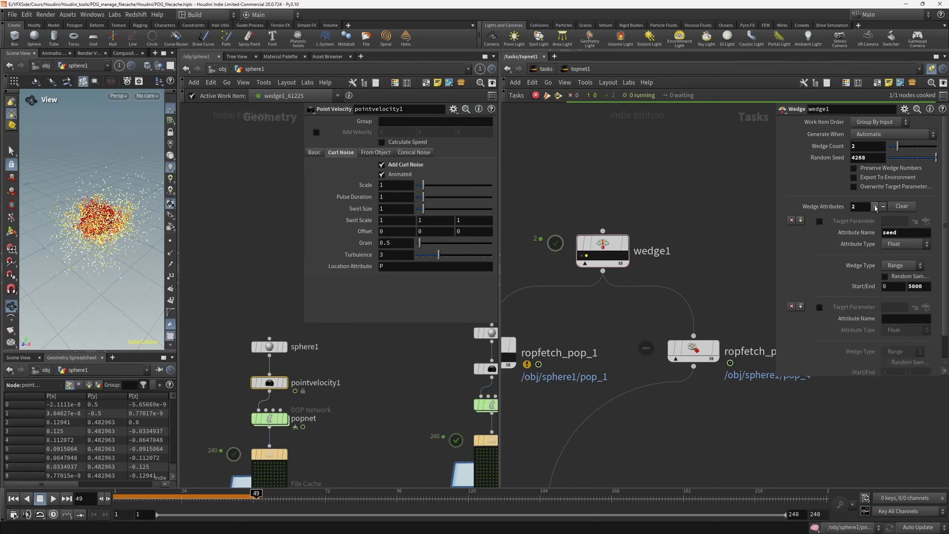
{"action": "left_click", "coordinate": [888, 317]}
{"action": "type", "text": "scale"}
{"action": "key", "text": "Return"}
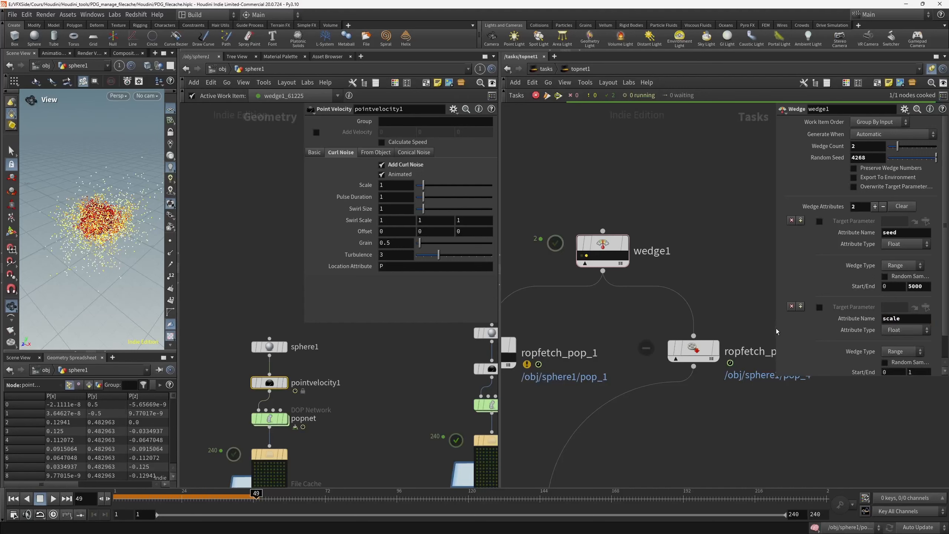
{"action": "left_click_drag", "start_coordinate": [777, 329], "coordinate": [716, 325]}
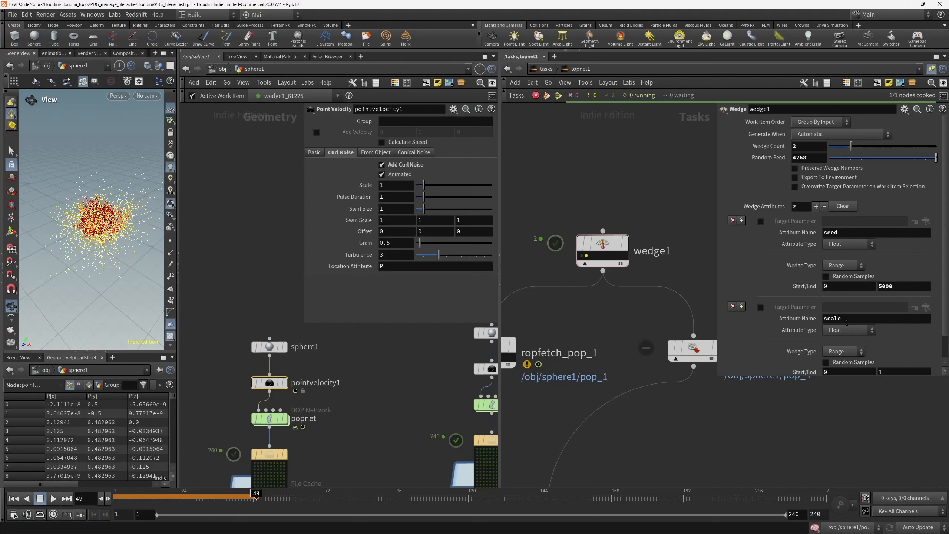
{"action": "left_click", "coordinate": [847, 321]}
{"action": "type", "text": "_noise"}
{"action": "key", "text": "Return"}
Set the scale_noise wedge attribute's range from 1 to 10.
{"action": "scroll", "coordinate": [864, 321], "scroll_direction": "down", "scroll_amount": 2}
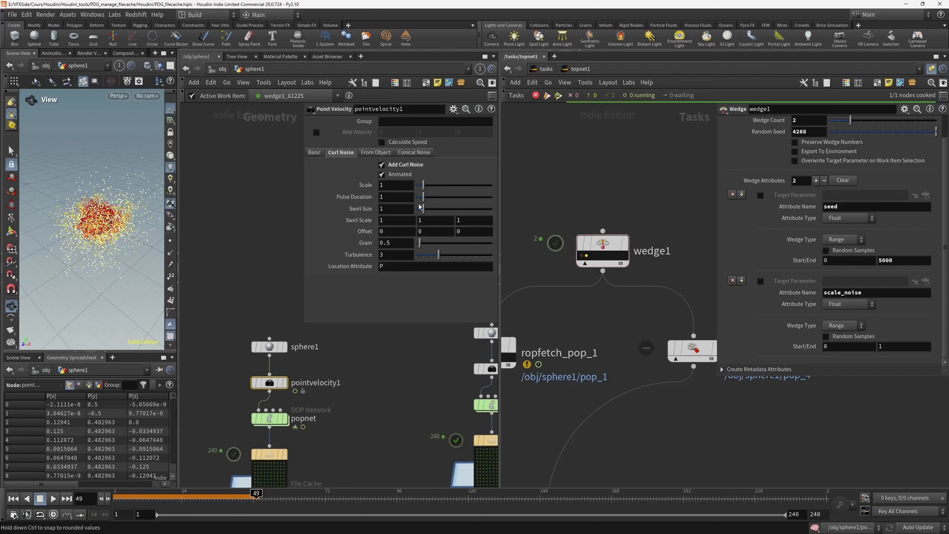
{"action": "left_click", "coordinate": [855, 345]}
{"action": "key", "text": "Tab"}
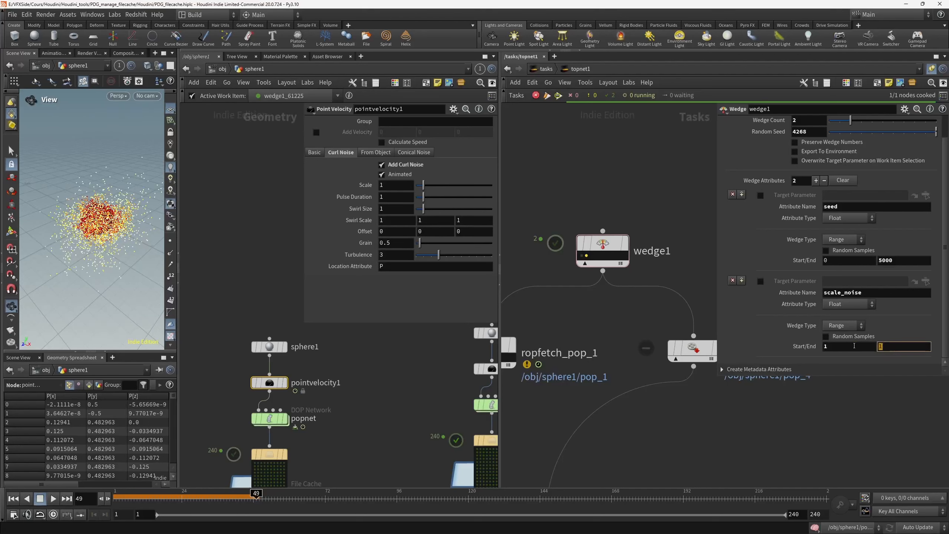
{"action": "key", "text": "Return"}
{"action": "left_click", "coordinate": [391, 219]}
{"action": "type", "text": "@"}
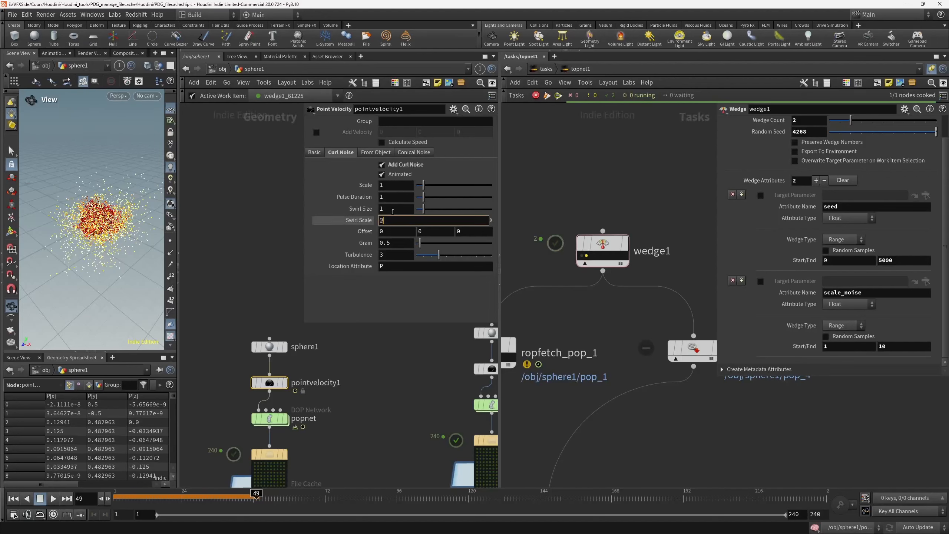
{"action": "type", "text": "scale"}
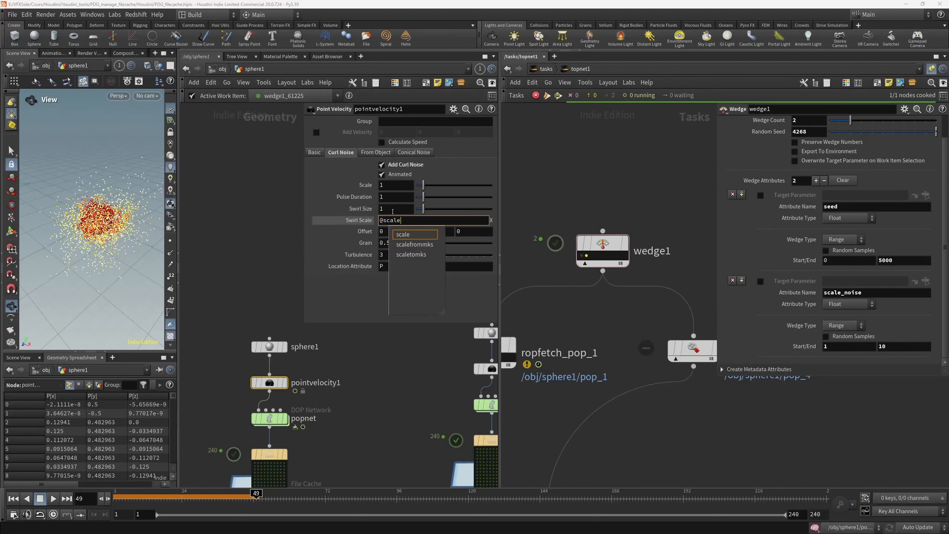
{"action": "type", "text": "_noise"}
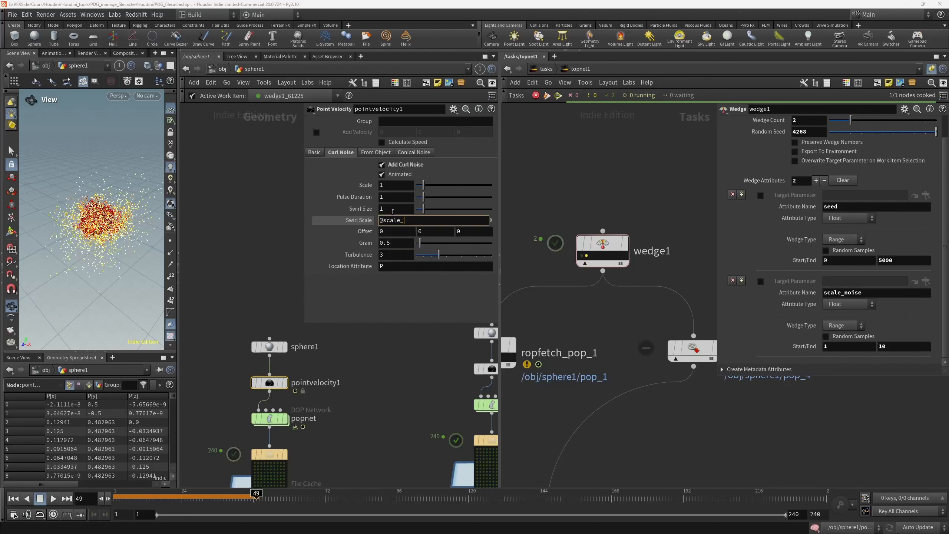
{"action": "key", "text": "Return"}
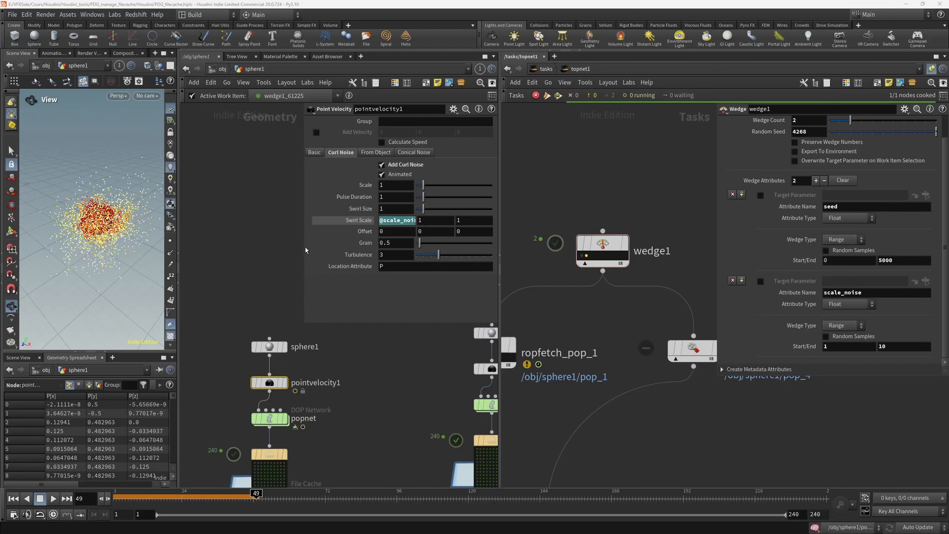
Copy pointvelocity1's first Swirl Scale component and paste it as a relative reference into the other two components.
{"action": "left_click_drag", "start_coordinate": [305, 250], "coordinate": [227, 250]}
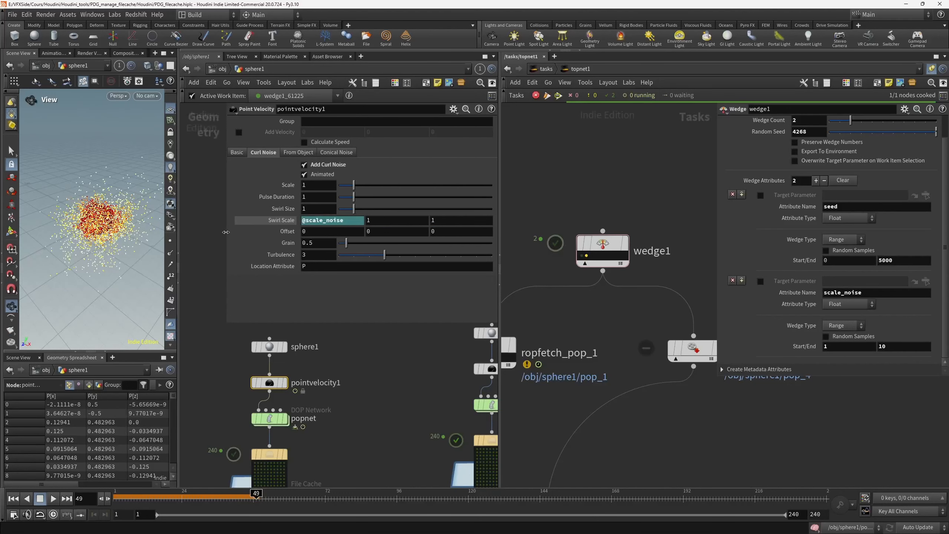
{"action": "right_click", "coordinate": [338, 222]}
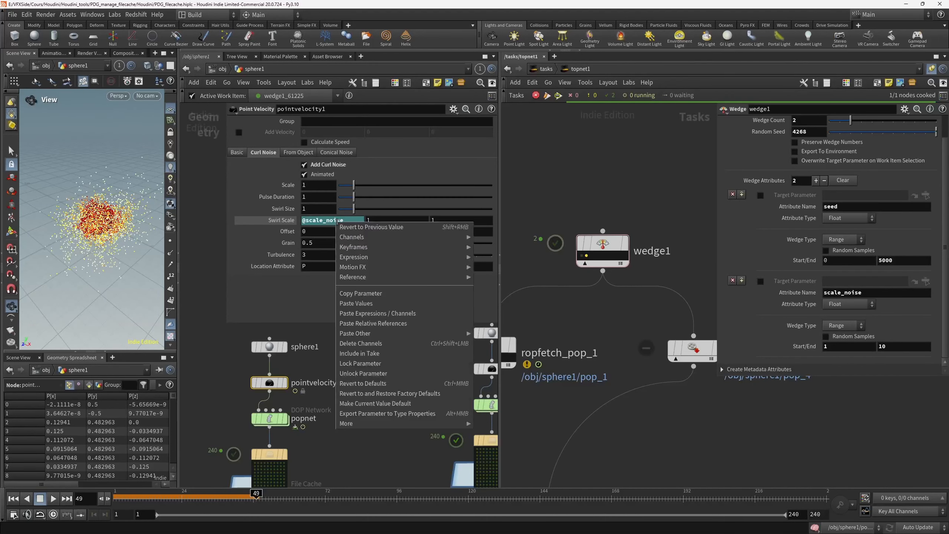
{"action": "left_click", "coordinate": [371, 293]}
{"action": "right_click", "coordinate": [391, 221]}
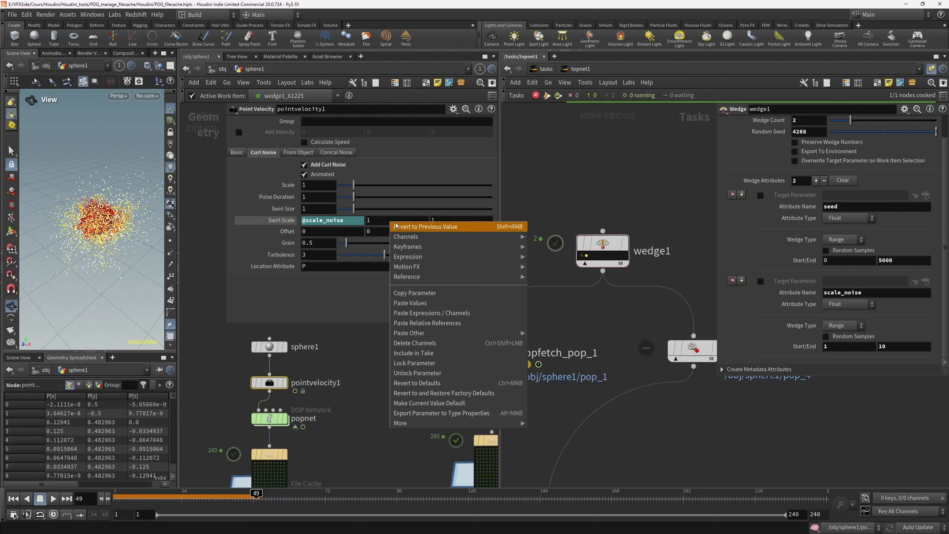
{"action": "left_click", "coordinate": [430, 323]}
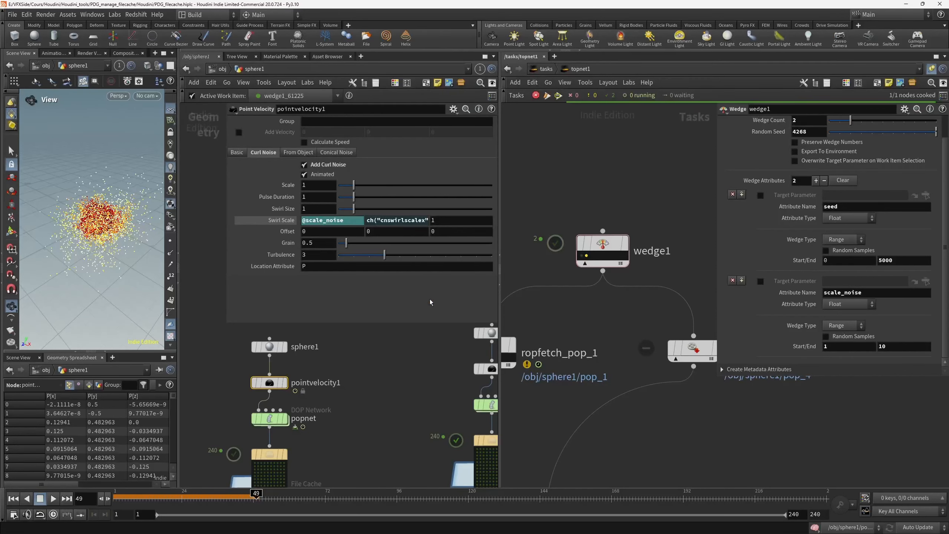
{"action": "right_click", "coordinate": [453, 222]}
{"action": "left_click", "coordinate": [516, 323]}
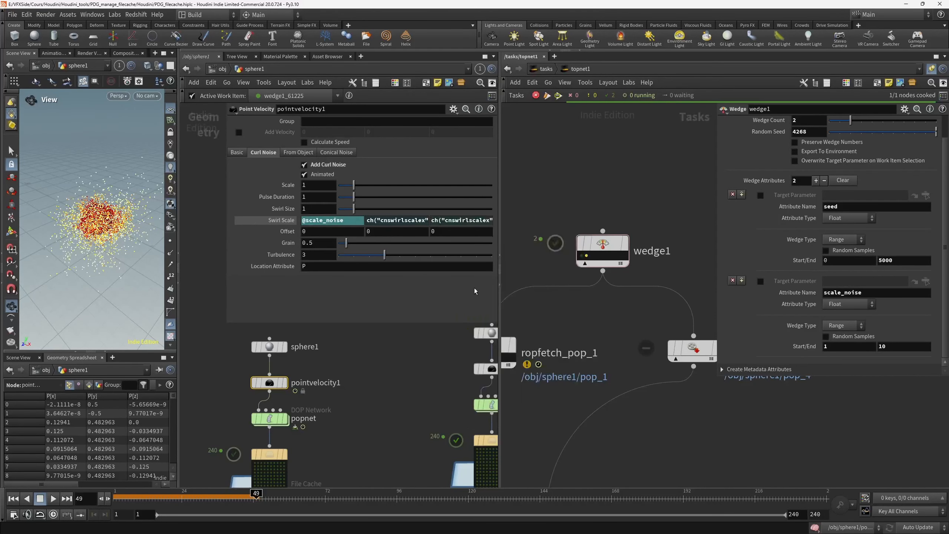
Show the evaluated Swirl Scale of pointvelocity1, cook wedge1, and select its work items to check the values.
{"action": "left_click", "coordinate": [286, 221]}
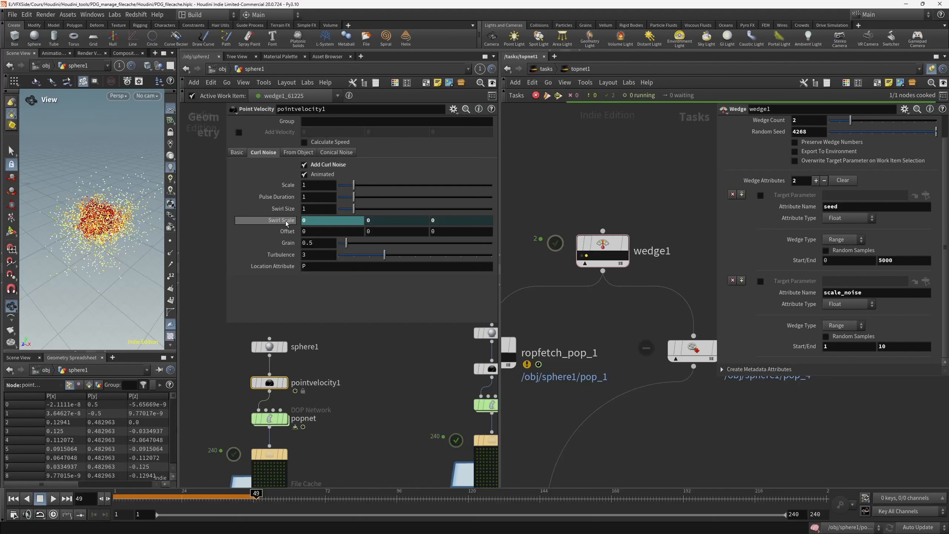
{"action": "left_click", "coordinate": [608, 244]}
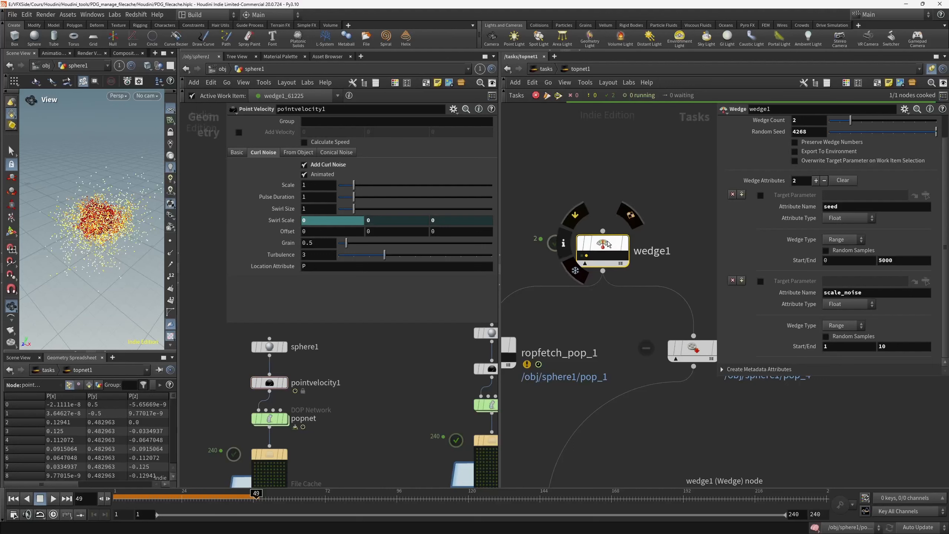
{"action": "left_click", "coordinate": [582, 256]}
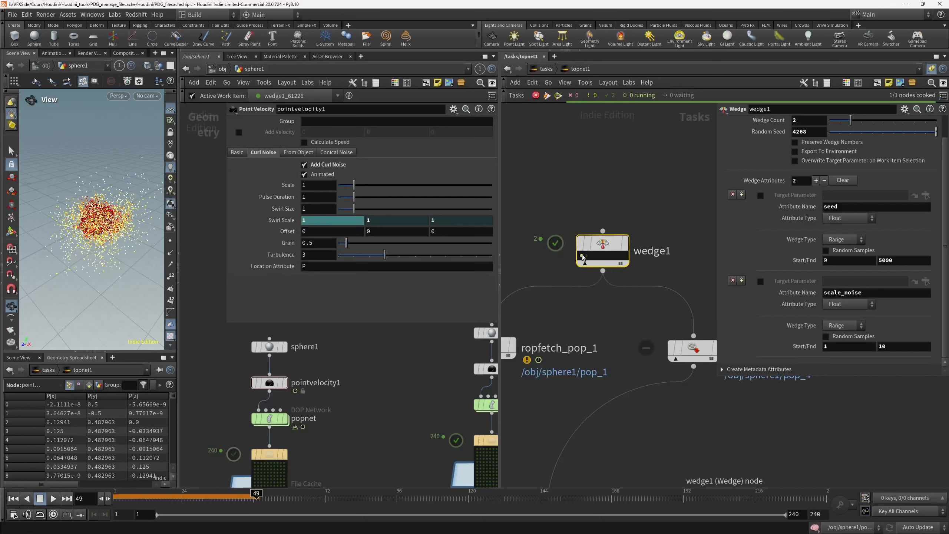
{"action": "left_click", "coordinate": [585, 256]}
{"action": "left_click", "coordinate": [582, 257]}
{"action": "scroll", "coordinate": [615, 325], "scroll_direction": "up", "scroll_amount": 2}
{"action": "scroll", "coordinate": [616, 326], "scroll_direction": "down", "scroll_amount": 3}
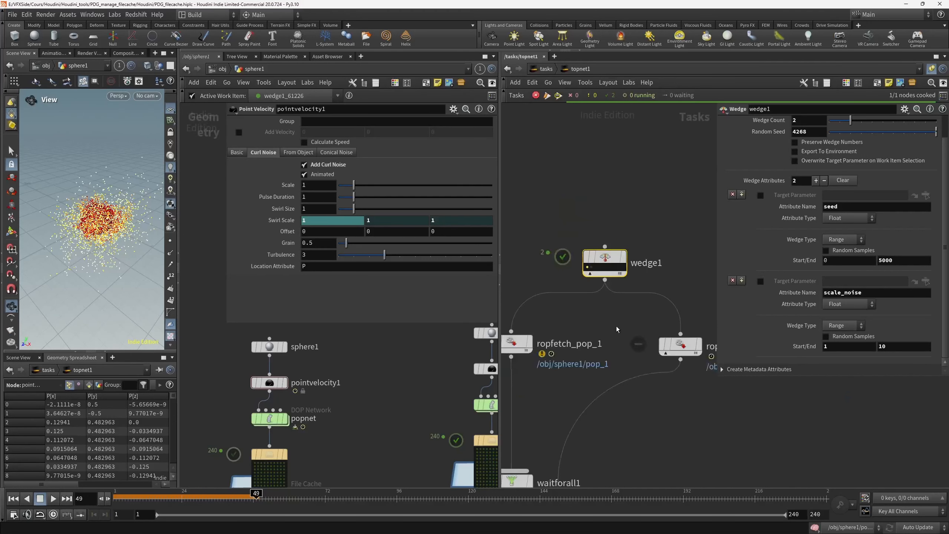
Cook the TOP network through the ropfetch_pop_final node.
{"action": "scroll", "coordinate": [616, 328], "scroll_direction": "down", "scroll_amount": 3}
{"action": "middle_click_drag", "start_coordinate": [638, 429], "coordinate": [652, 236]}
{"action": "scroll", "coordinate": [613, 388], "scroll_direction": "up", "scroll_amount": 2}
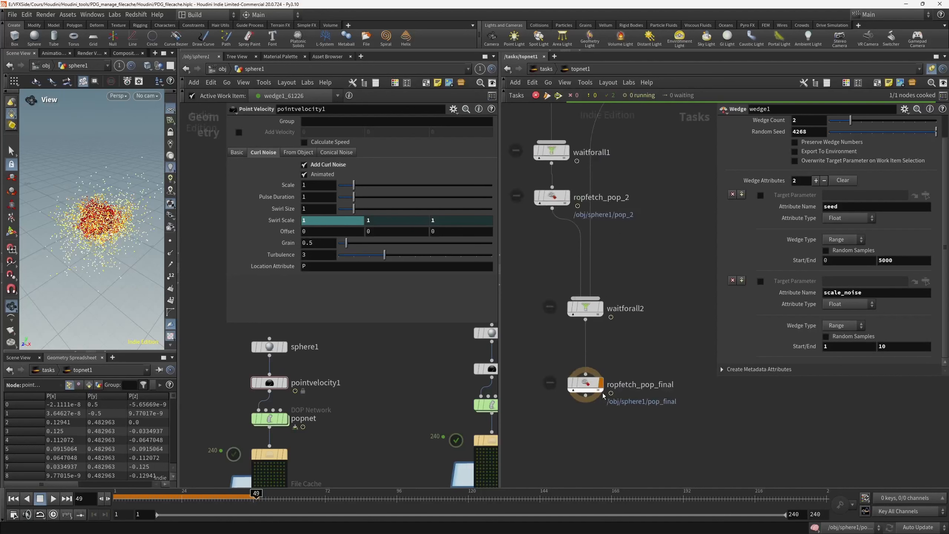
{"action": "left_click", "coordinate": [598, 388]}
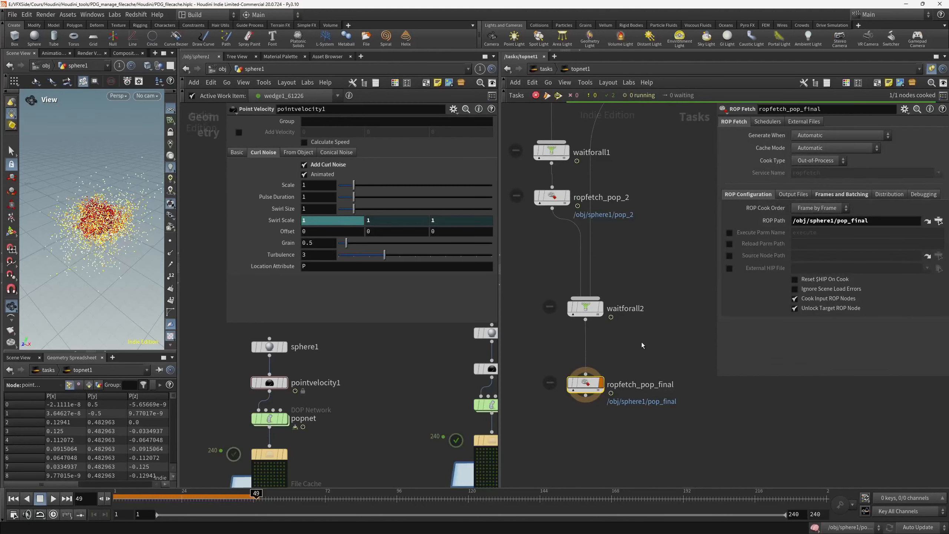
{"action": "key", "text": "shift+v"}
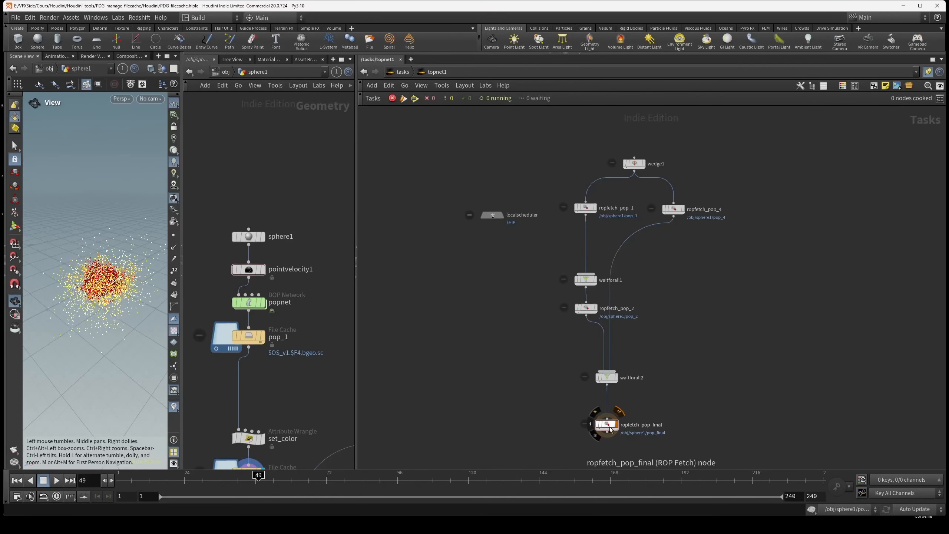
{"action": "left_click", "coordinate": [608, 425]}
{"action": "scroll", "coordinate": [643, 420], "scroll_direction": "down", "scroll_amount": 3}
{"action": "scroll", "coordinate": [691, 396], "scroll_direction": "up", "scroll_amount": 4}
{"action": "middle_click_drag", "start_coordinate": [691, 396], "coordinate": [685, 347]}
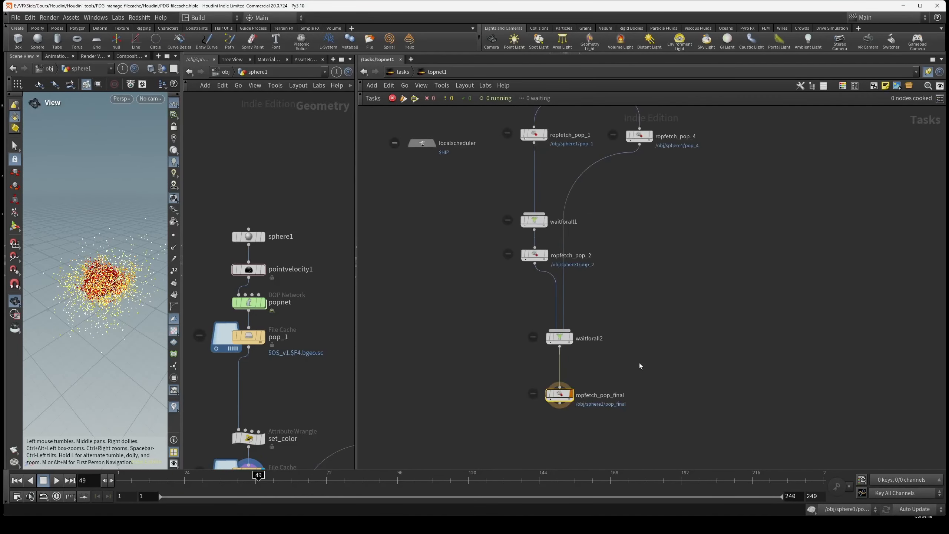
{"action": "key", "text": "shift+v"}
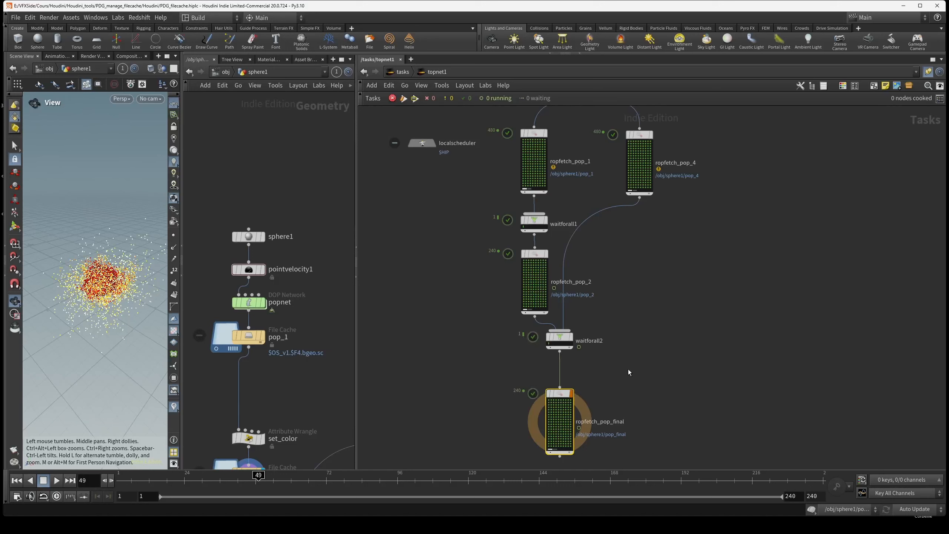
Examine how the work items pass from wedge1 through ropfetch_pop_1 and waitforall1 to ropfetch_pop_2.
{"action": "middle_click_drag", "start_coordinate": [654, 324], "coordinate": [642, 408]}
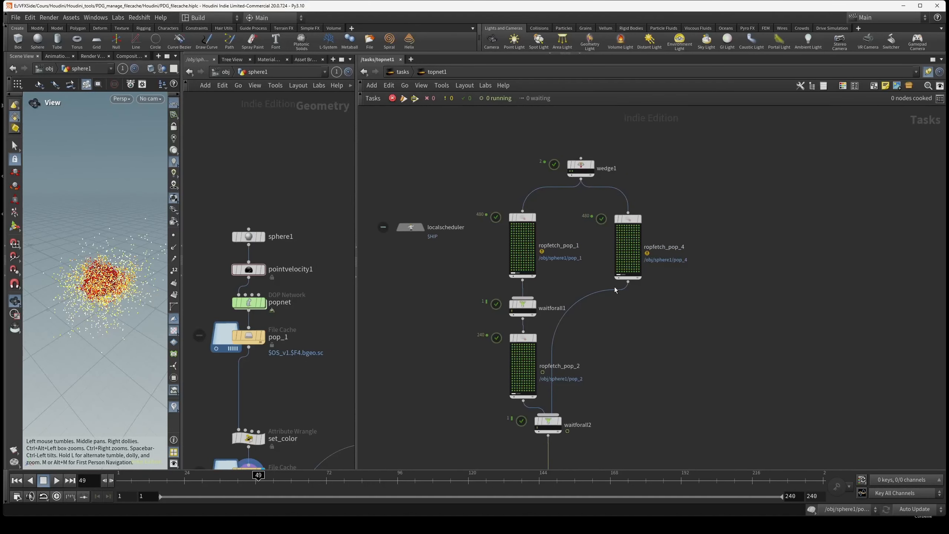
{"action": "scroll", "coordinate": [561, 159], "scroll_direction": "up", "scroll_amount": 3}
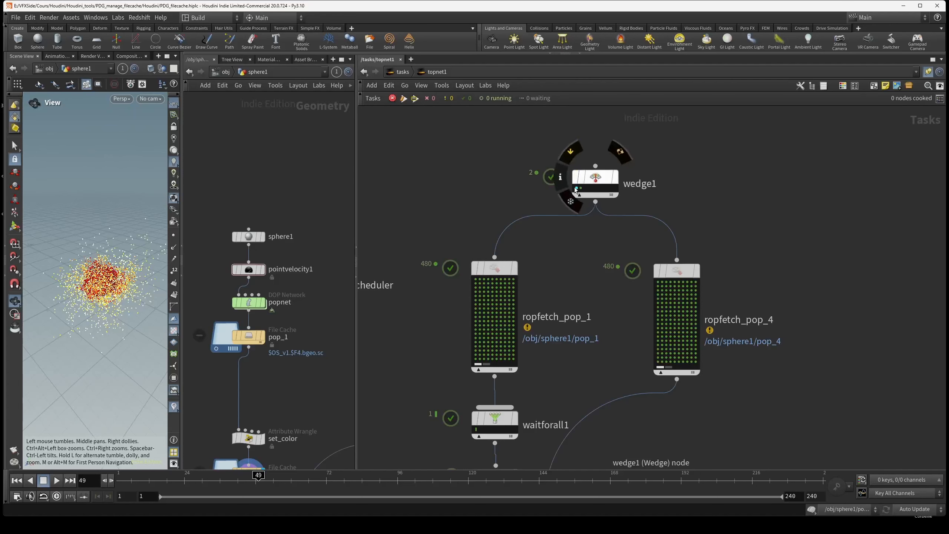
{"action": "scroll", "coordinate": [537, 201], "scroll_direction": "up", "scroll_amount": 1}
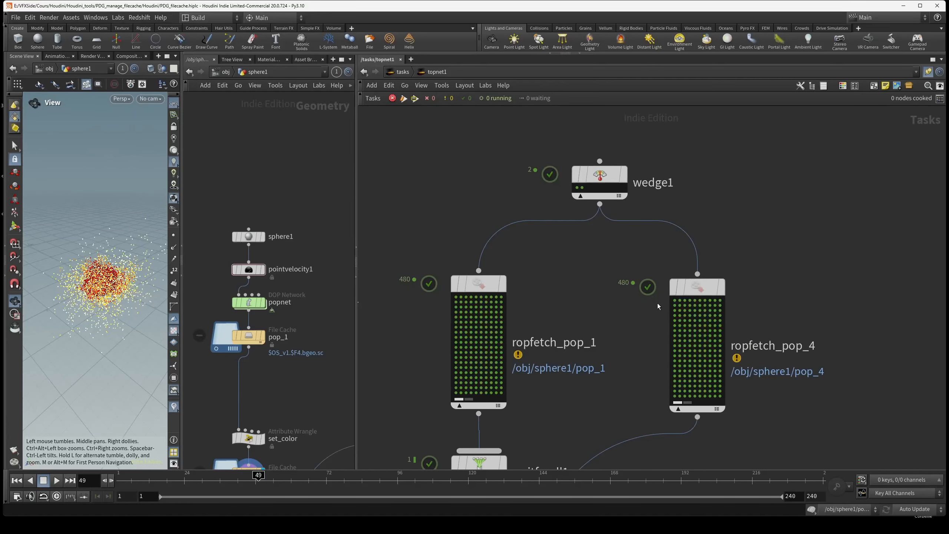
{"action": "middle_click_drag", "start_coordinate": [618, 382], "coordinate": [641, 253]}
{"action": "middle_click_drag", "start_coordinate": [658, 343], "coordinate": [685, 250]}
{"action": "left_click", "coordinate": [536, 243]}
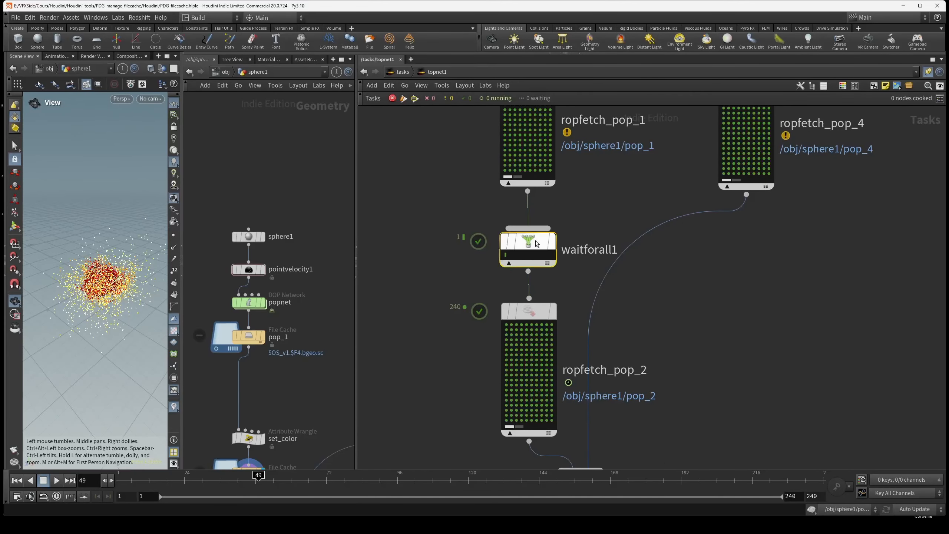
{"action": "mouse_move", "coordinate": [521, 250]}
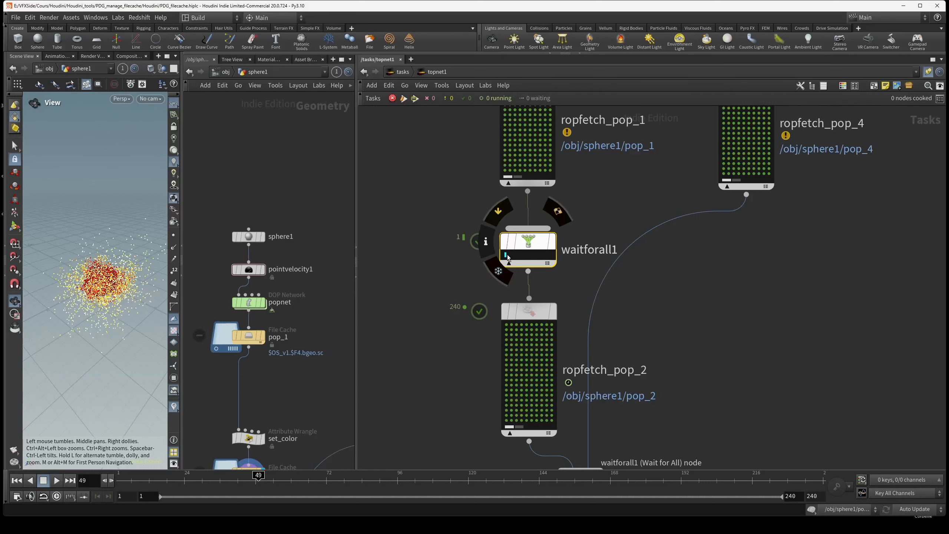
{"action": "left_click_drag", "start_coordinate": [522, 314], "coordinate": [518, 314]}
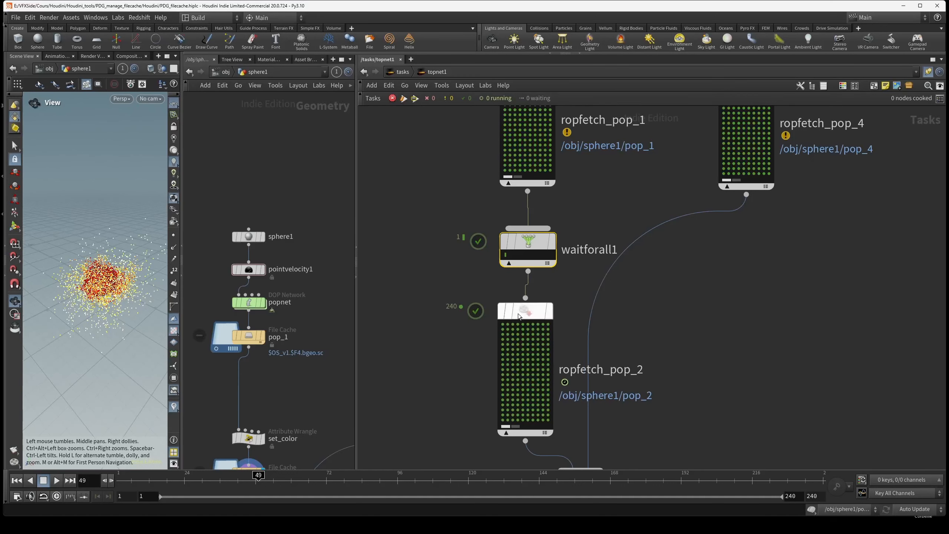
{"action": "middle_click_drag", "start_coordinate": [418, 236], "coordinate": [416, 309]}
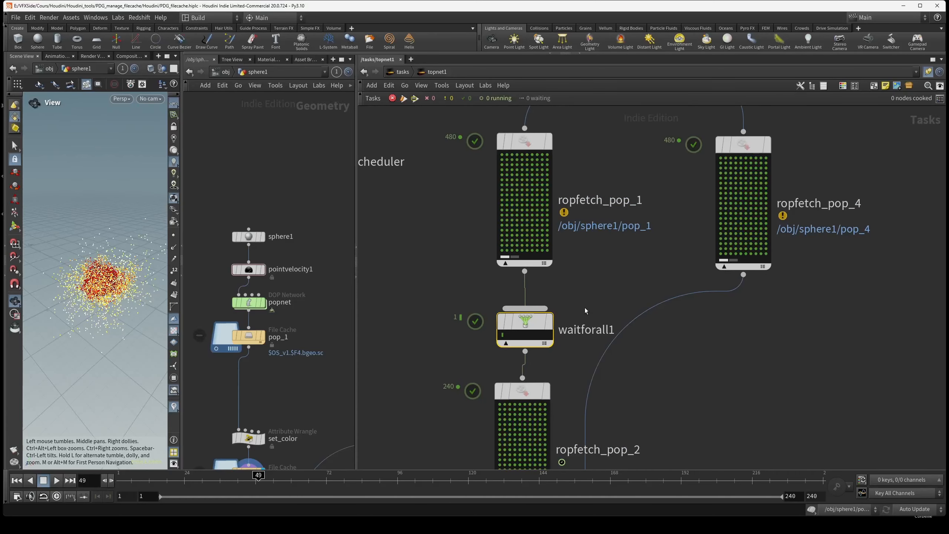
{"action": "middle_click_drag", "start_coordinate": [600, 294], "coordinate": [632, 270]}
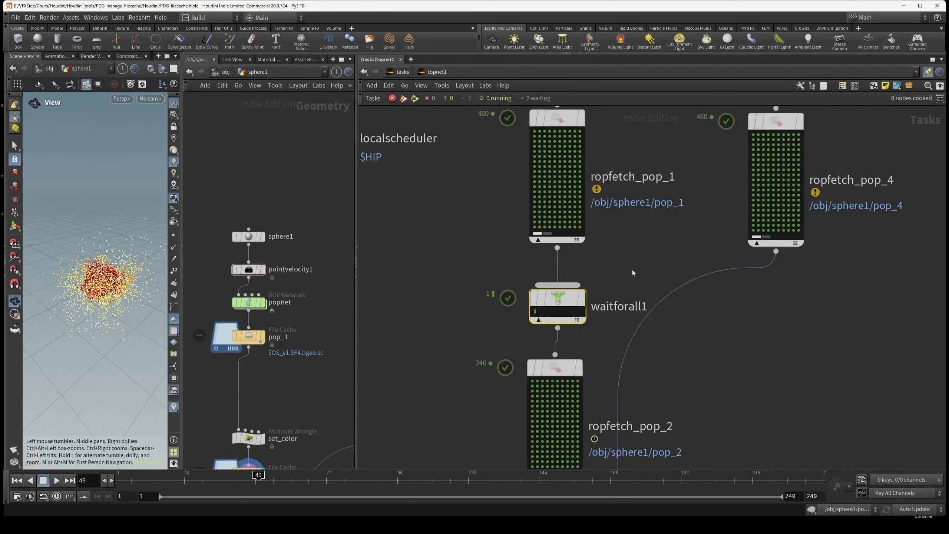
{"action": "scroll", "coordinate": [628, 264], "scroll_direction": "up", "scroll_amount": 1}
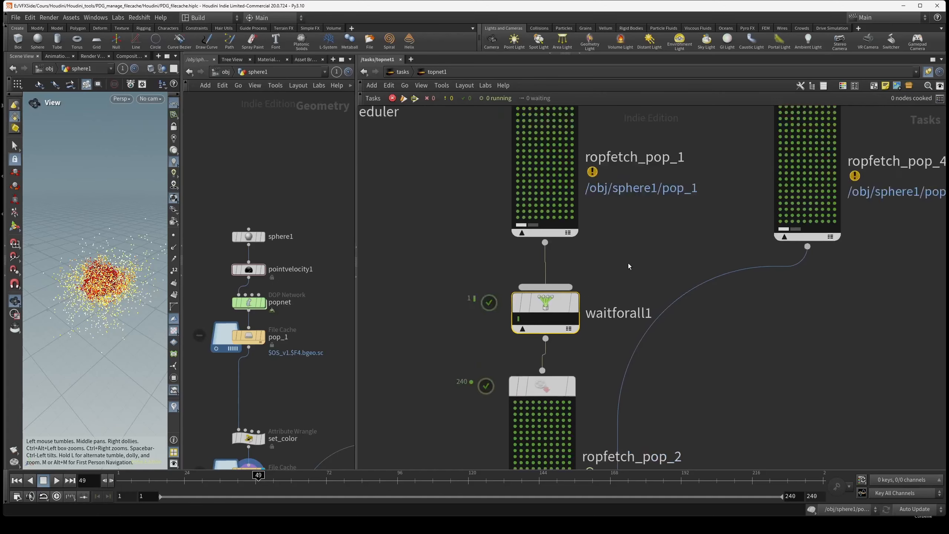
Add a Partition by Index node beside waitforall1 and delete the waitforall1 node.
{"action": "middle_click_drag", "start_coordinate": [628, 266], "coordinate": [604, 348]}
{"action": "scroll", "coordinate": [621, 326], "scroll_direction": "down", "scroll_amount": 2}
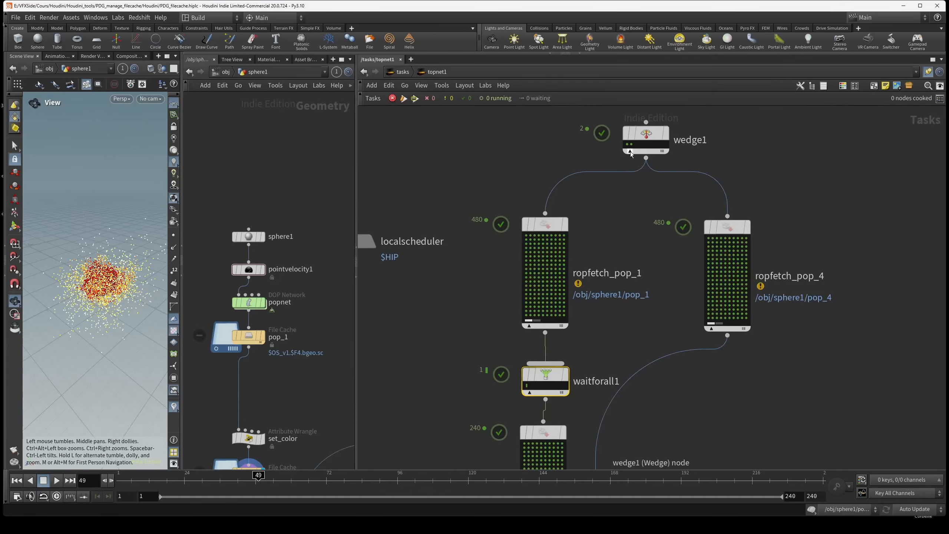
{"action": "key", "text": "Tab"}
{"action": "type", "text": "pabi"}
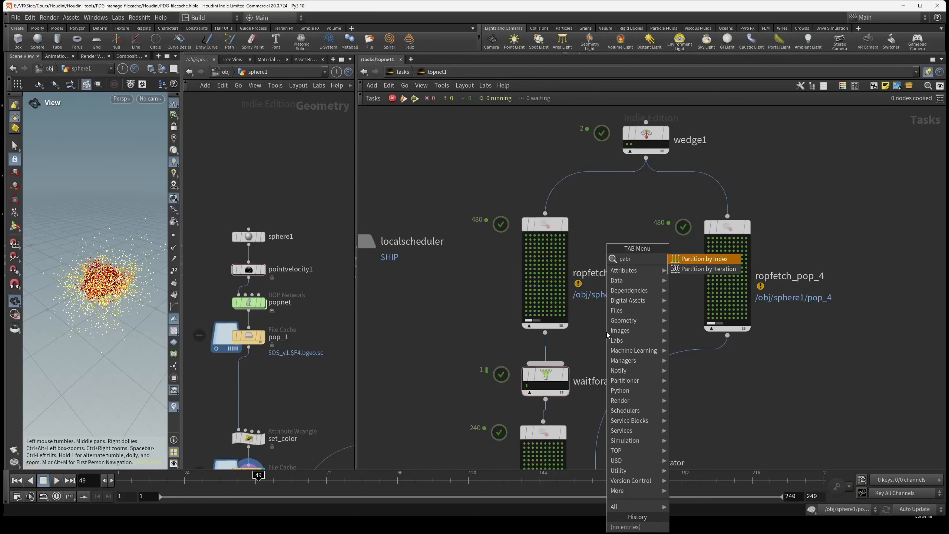
{"action": "key", "text": "Return"}
{"action": "left_click", "coordinate": [616, 338]}
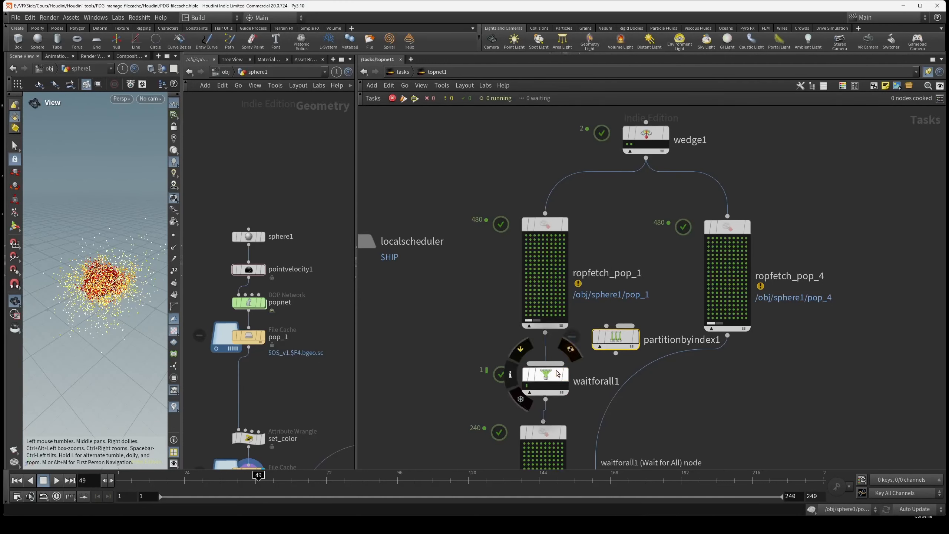
{"action": "left_click", "coordinate": [557, 373]}
{"action": "key", "text": "Delete"}
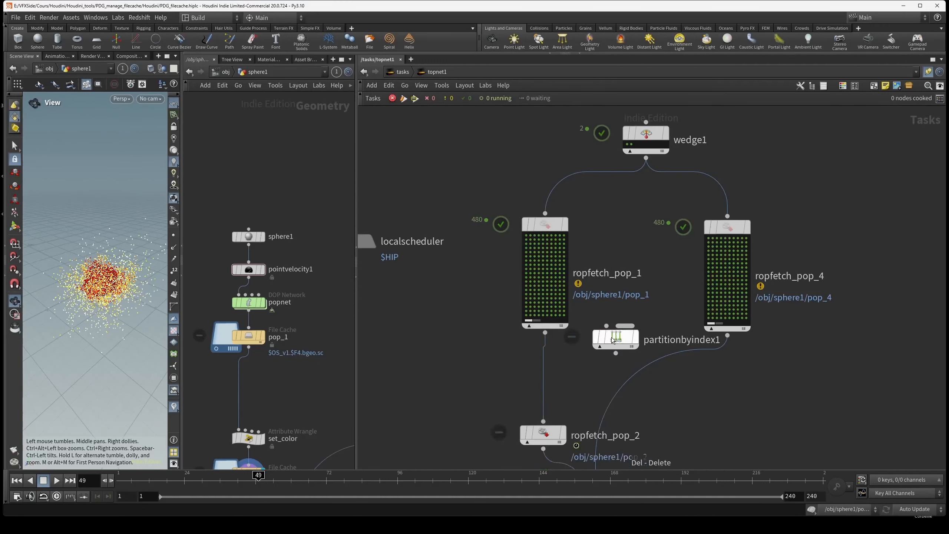
Wire partitionbyindex1 with wedge1 as primary input, ropfetch_pop_1 as secondary input, and ropfetch_pop_2 downstream.
{"action": "left_click_drag", "start_coordinate": [618, 336], "coordinate": [525, 379]}
{"action": "left_click_drag", "start_coordinate": [545, 332], "coordinate": [515, 379]}
{"action": "middle_click_drag", "start_coordinate": [500, 309], "coordinate": [525, 329]}
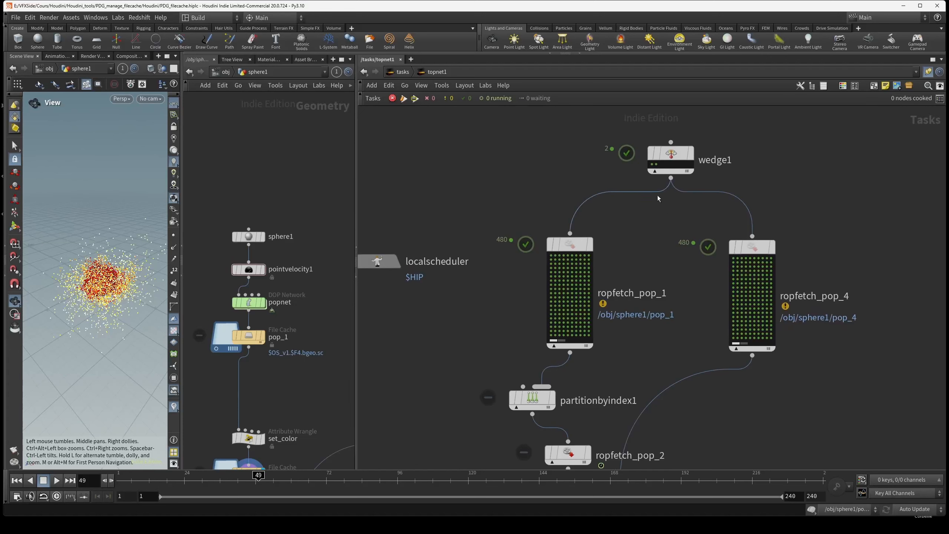
{"action": "left_click_drag", "start_coordinate": [523, 387], "coordinate": [669, 180]}
{"action": "left_click_drag", "start_coordinate": [528, 403], "coordinate": [614, 391]}
{"action": "left_click_drag", "start_coordinate": [568, 244], "coordinate": [561, 227]}
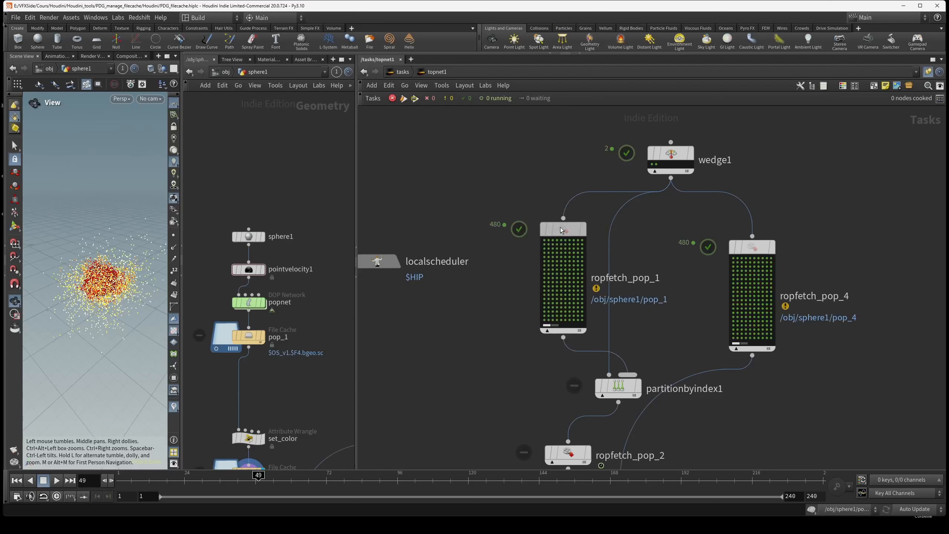
Cook the partitionbyindex1 node.
{"action": "middle_click_drag", "start_coordinate": [621, 390], "coordinate": [592, 369]}
{"action": "left_click", "coordinate": [592, 369]}
{"action": "mouse_move", "coordinate": [592, 369]}
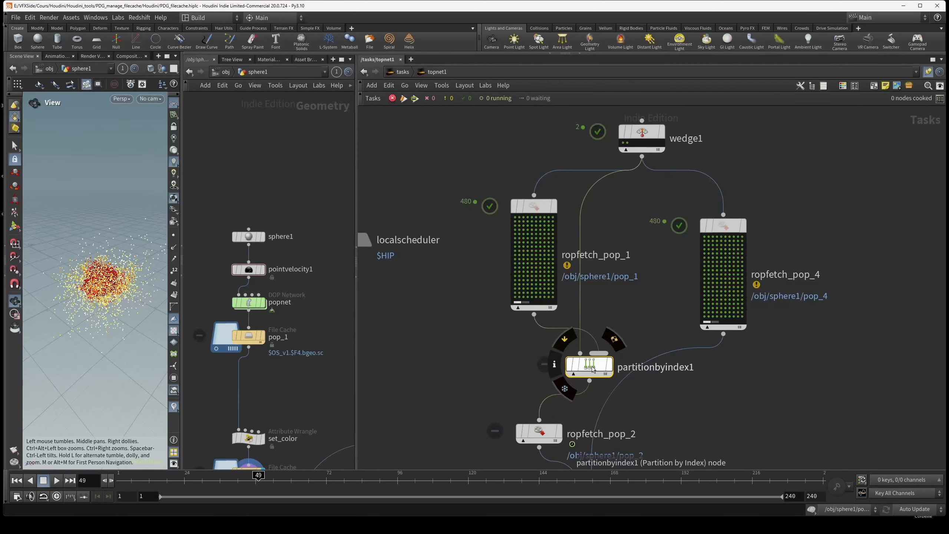
{"action": "key", "text": "shift+v"}
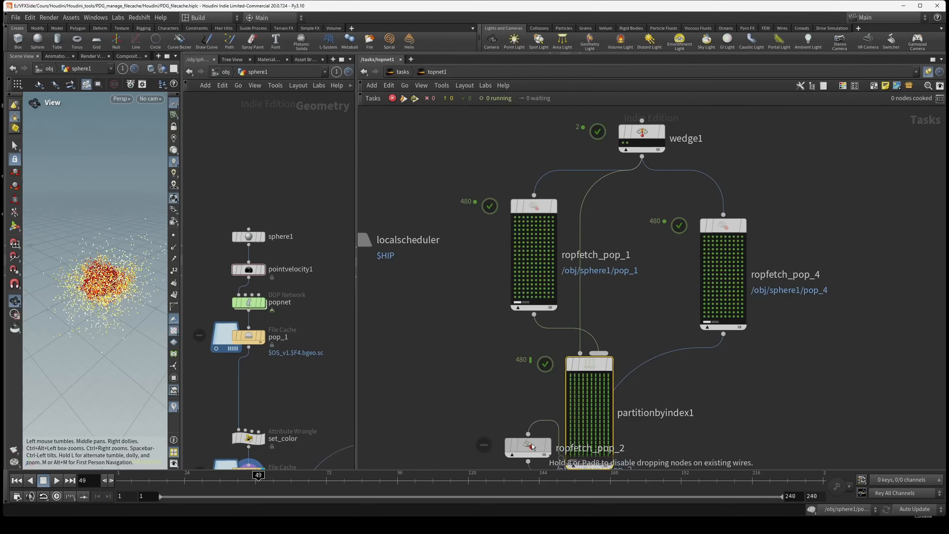
Rearrange partitionbyindex1, ropfetch_pop_1 and ropfetch_pop_2 so the expanded nodes no longer overlap.
{"action": "middle_click_drag", "start_coordinate": [611, 368], "coordinate": [617, 312]}
{"action": "left_click_drag", "start_coordinate": [617, 312], "coordinate": [612, 257]}
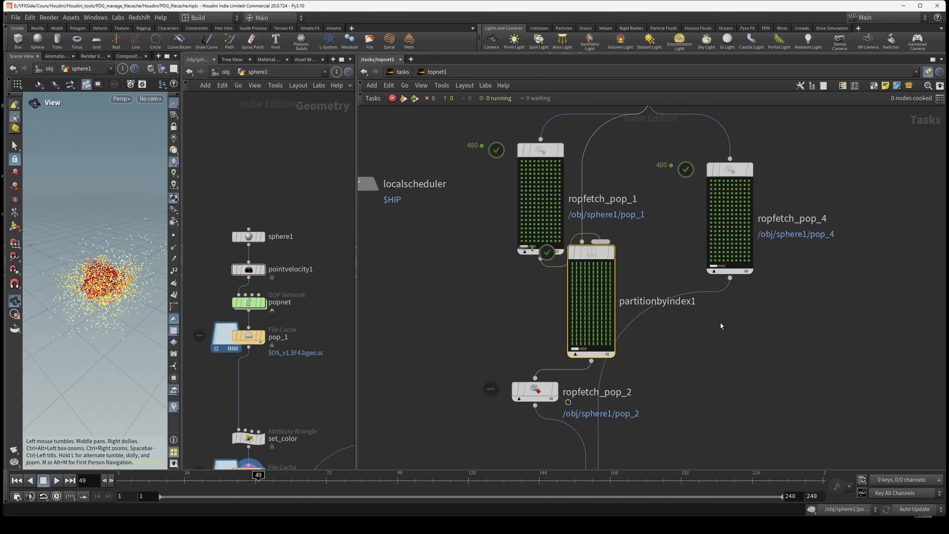
{"action": "middle_click_drag", "start_coordinate": [721, 323], "coordinate": [720, 402]}
{"action": "mouse_move", "coordinate": [544, 233]}
{"action": "left_click_drag", "start_coordinate": [543, 233], "coordinate": [531, 189]}
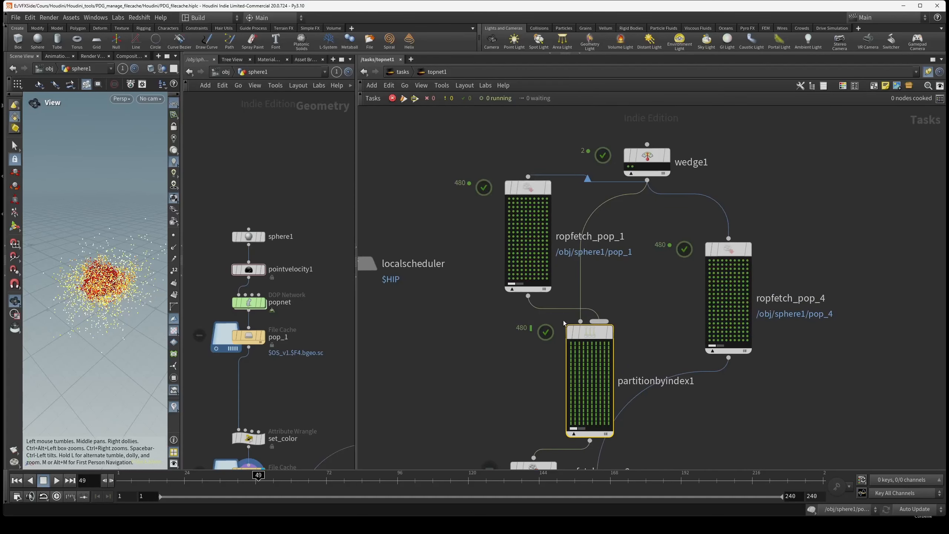
{"action": "left_click_drag", "start_coordinate": [586, 333], "coordinate": [568, 328]}
Set partitionbyindex1's Secondary Input Rule to None and frame the network.
{"action": "key", "text": "p"}
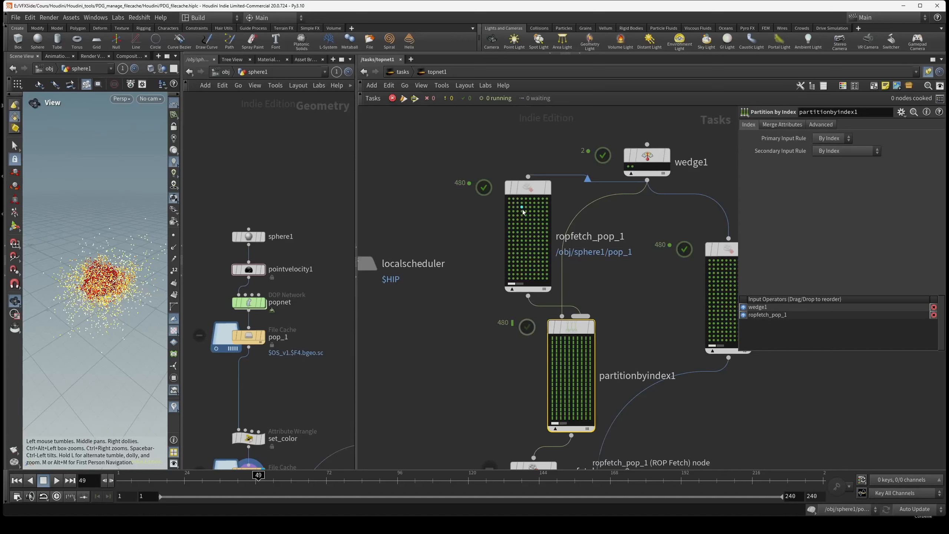
{"action": "left_click", "coordinate": [869, 151]}
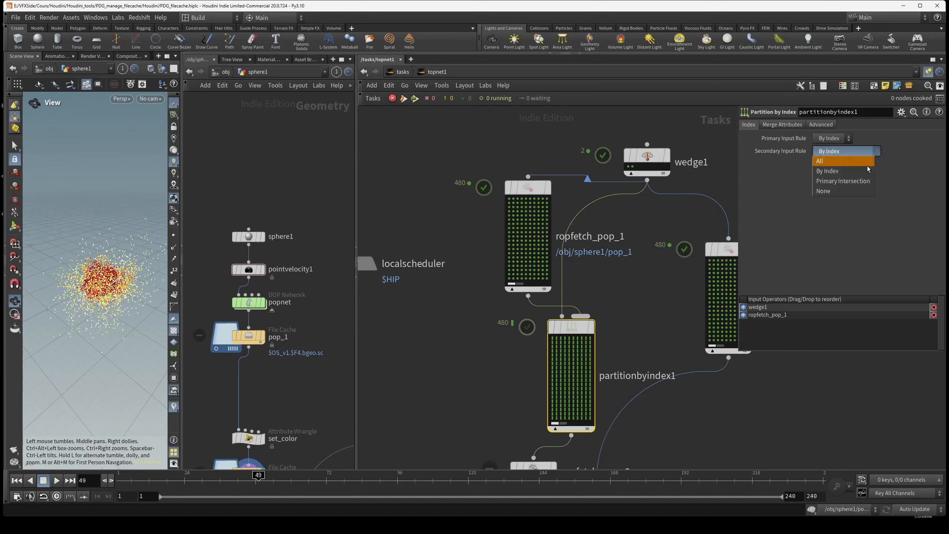
{"action": "left_click", "coordinate": [858, 190]}
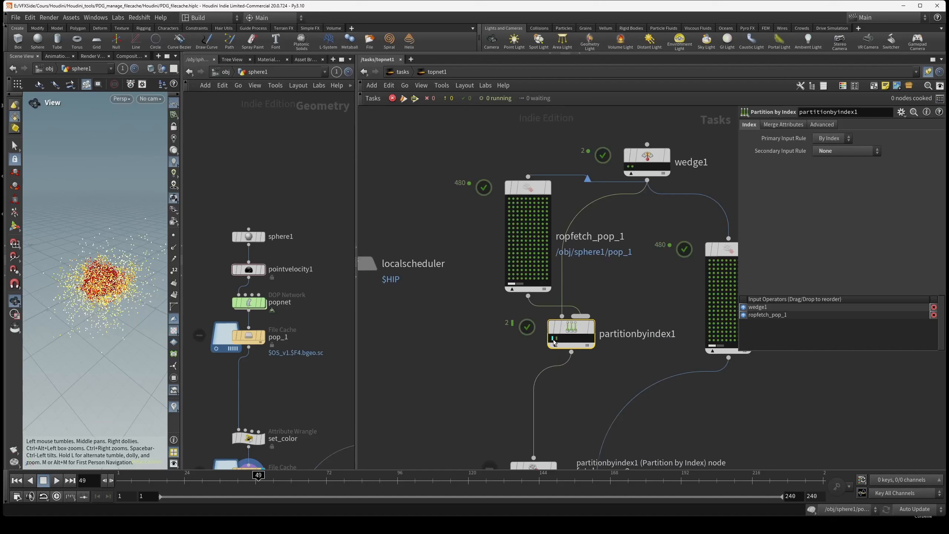
{"action": "key", "text": "h"}
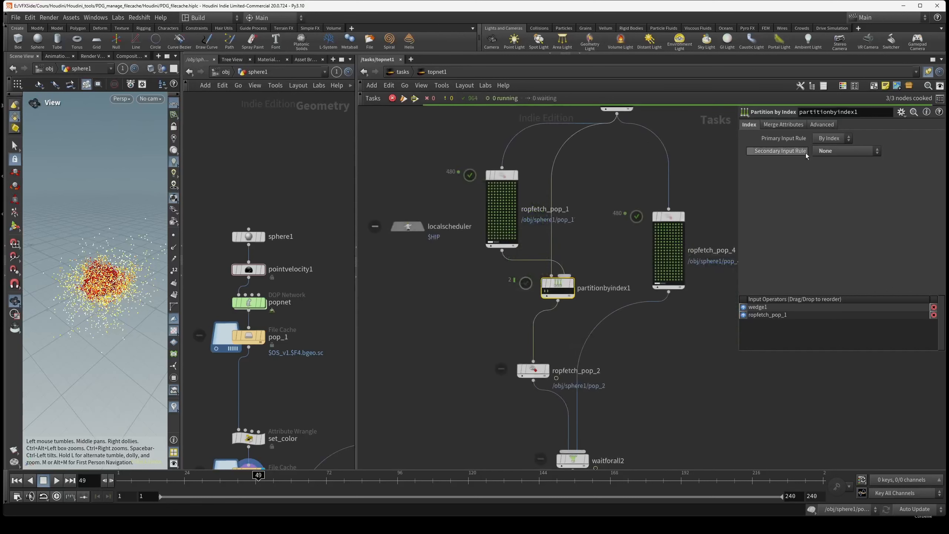
Try All as partitionbyindex1's Secondary Input Rule, then return it to None.
{"action": "left_click", "coordinate": [834, 151]}
{"action": "left_click", "coordinate": [833, 162]}
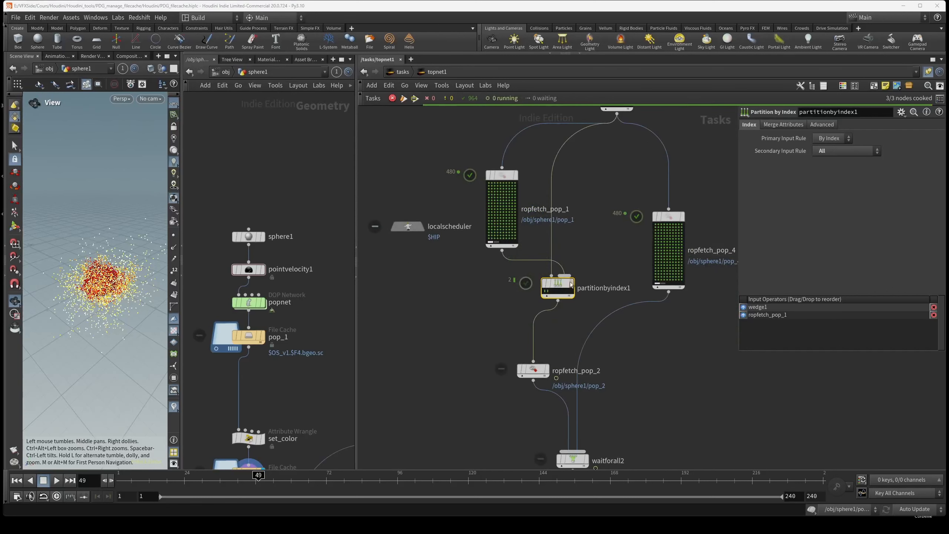
{"action": "mouse_move", "coordinate": [563, 286]}
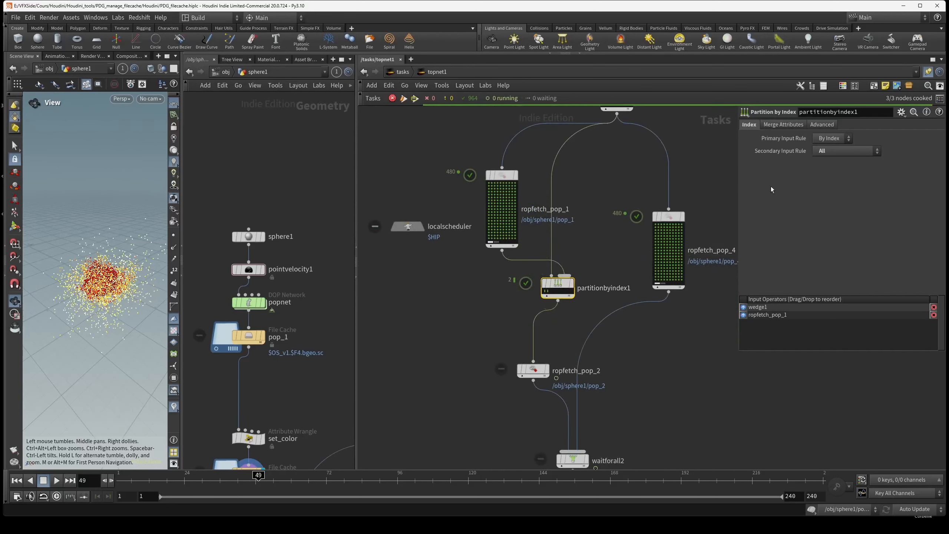
{"action": "left_click", "coordinate": [830, 152]}
{"action": "left_click", "coordinate": [829, 191]}
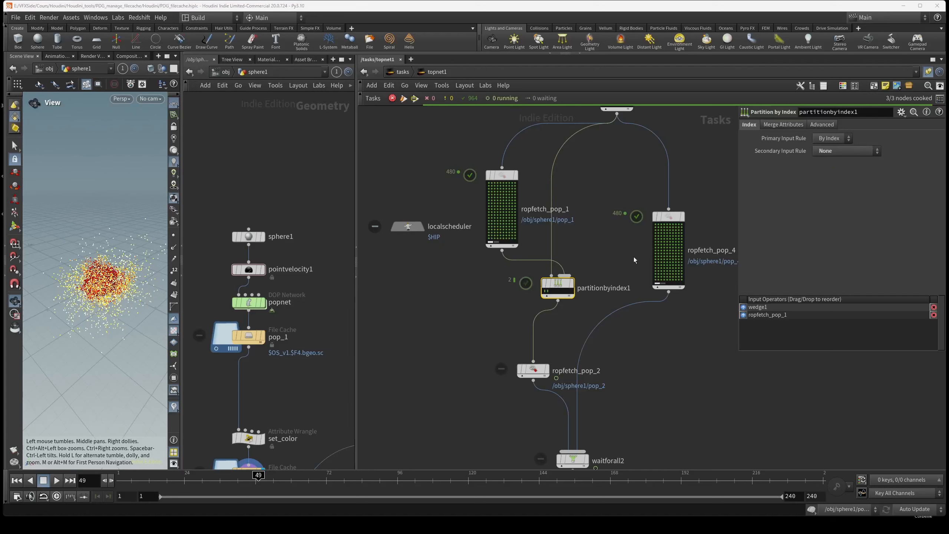
{"action": "mouse_move", "coordinate": [567, 285]}
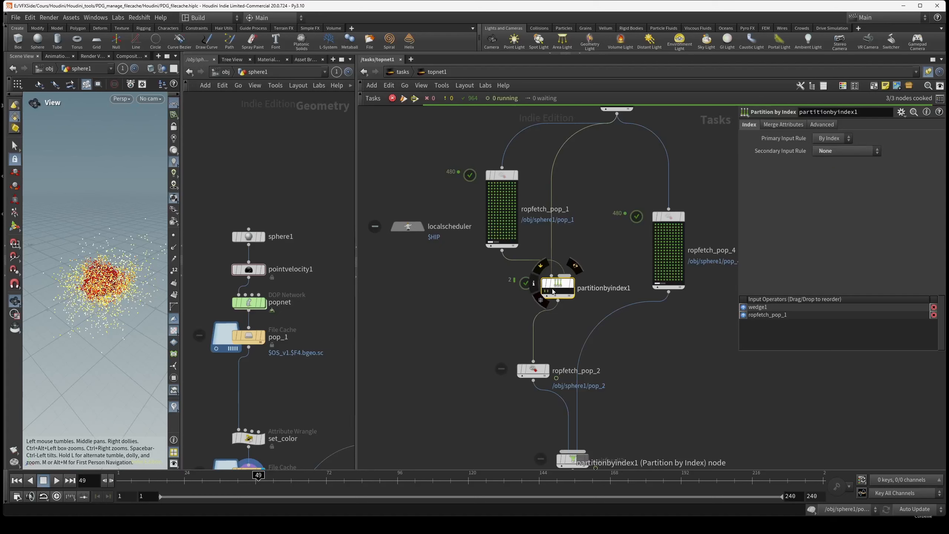
Move ropfetch_pop_2 away from partitionbyindex1 and cook it.
{"action": "middle_click_drag", "start_coordinate": [523, 309], "coordinate": [461, 294]}
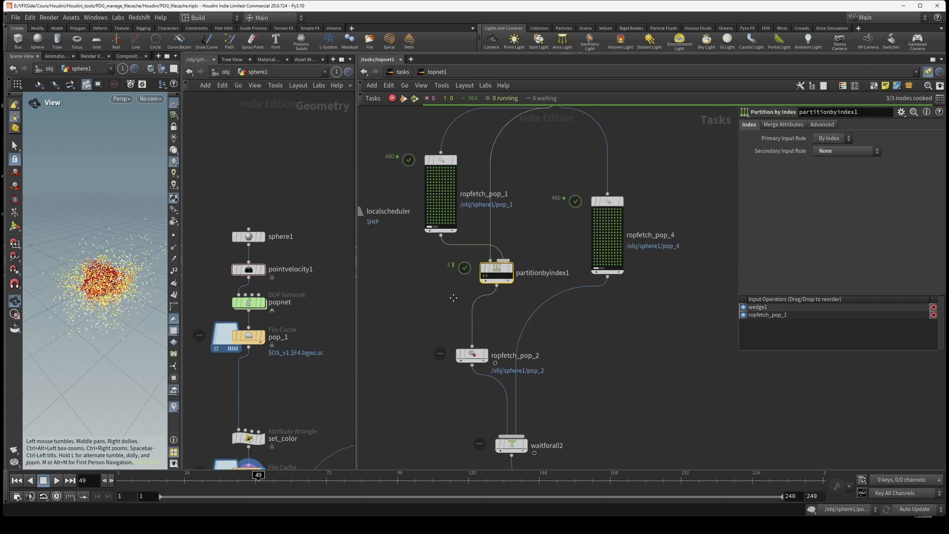
{"action": "left_click_drag", "start_coordinate": [449, 358], "coordinate": [423, 355]}
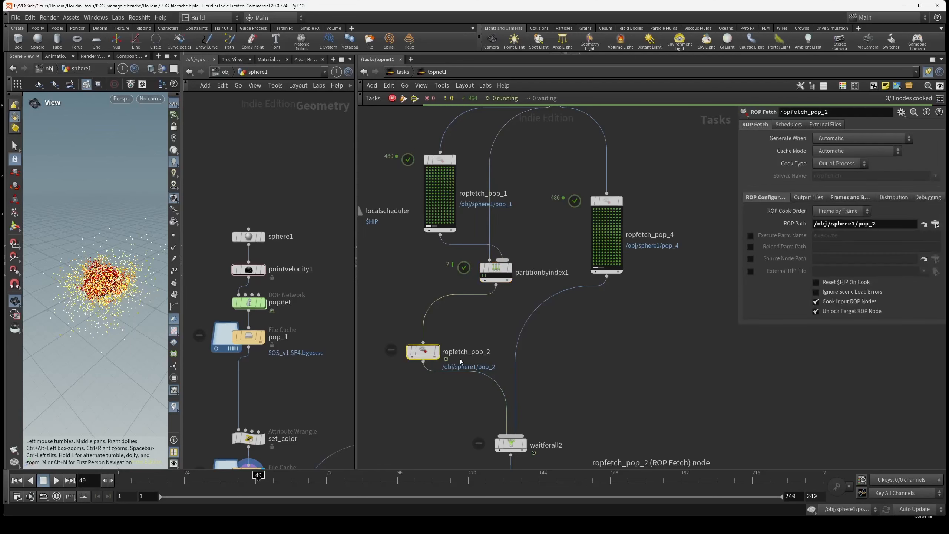
{"action": "key", "text": "shift+v"}
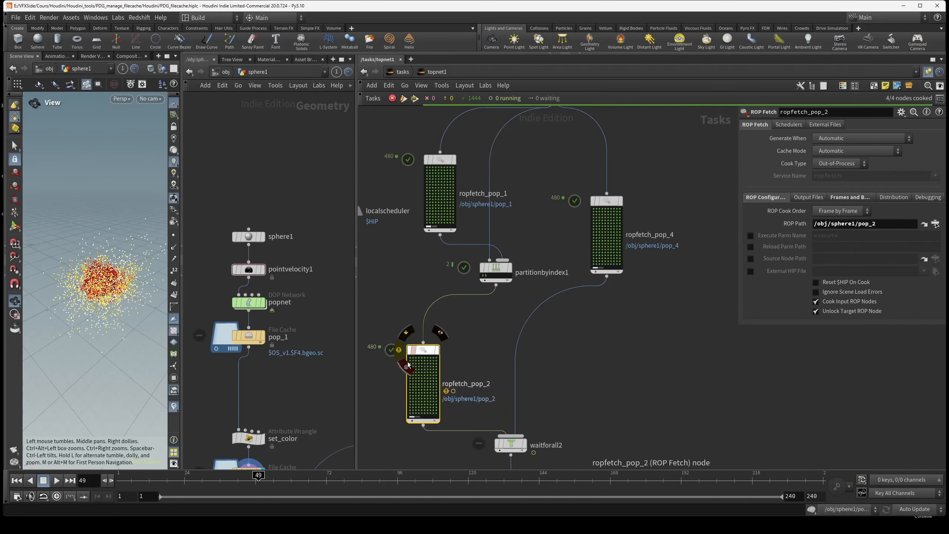
Move waitforall2 and ropfetch_pop_final further below ropfetch_pop_2, and cook waitforall2.
{"action": "middle_click_drag", "start_coordinate": [379, 377], "coordinate": [427, 267]}
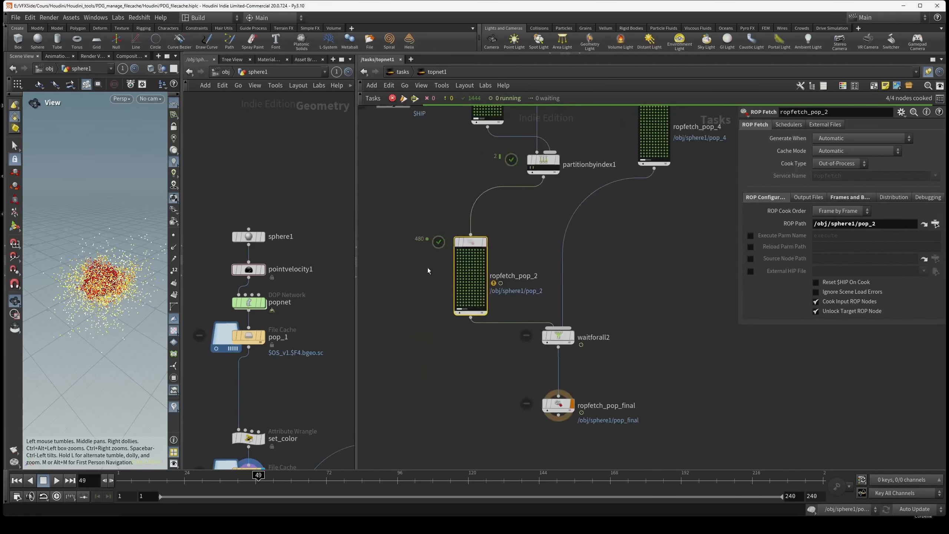
{"action": "left_click_drag", "start_coordinate": [618, 326], "coordinate": [527, 414]}
{"action": "middle_click_drag", "start_coordinate": [625, 380], "coordinate": [595, 345]}
{"action": "left_click_drag", "start_coordinate": [532, 304], "coordinate": [521, 372]}
{"action": "left_click", "coordinate": [524, 373]}
{"action": "key", "text": "shift+v"}
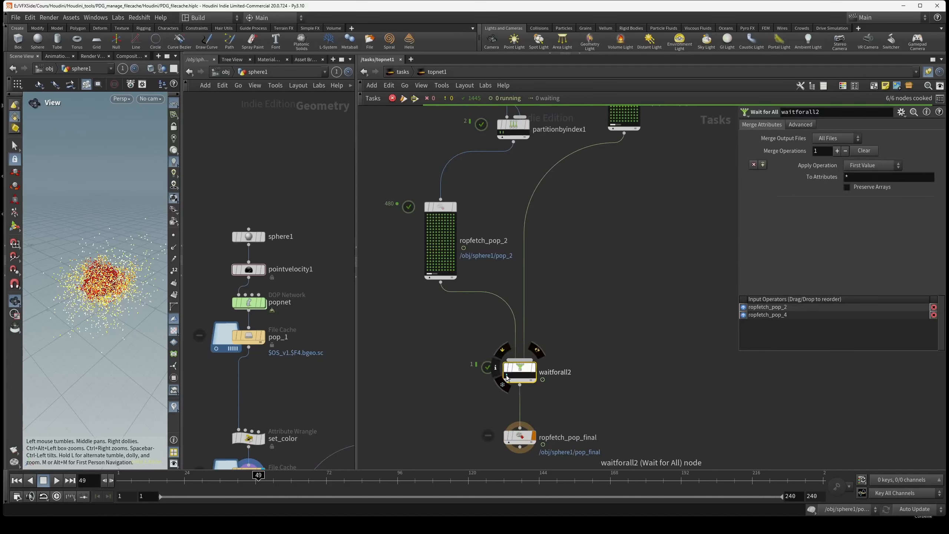
{"action": "scroll", "coordinate": [618, 333], "scroll_direction": "down", "scroll_amount": 2}
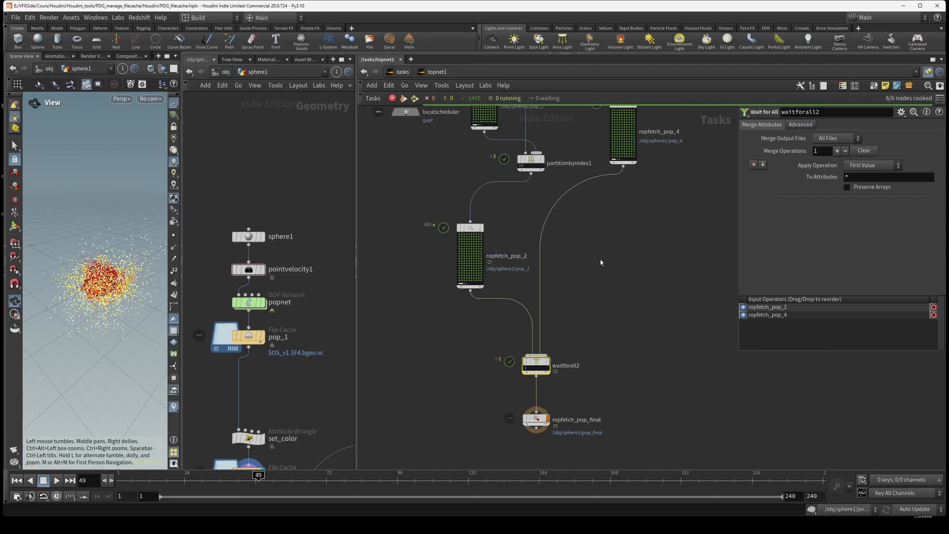
Duplicate partitionbyindex1 and place the copy beside waitforall2.
{"action": "left_click", "coordinate": [538, 168]}
{"action": "middle_click_drag", "start_coordinate": [656, 304], "coordinate": [655, 322]}
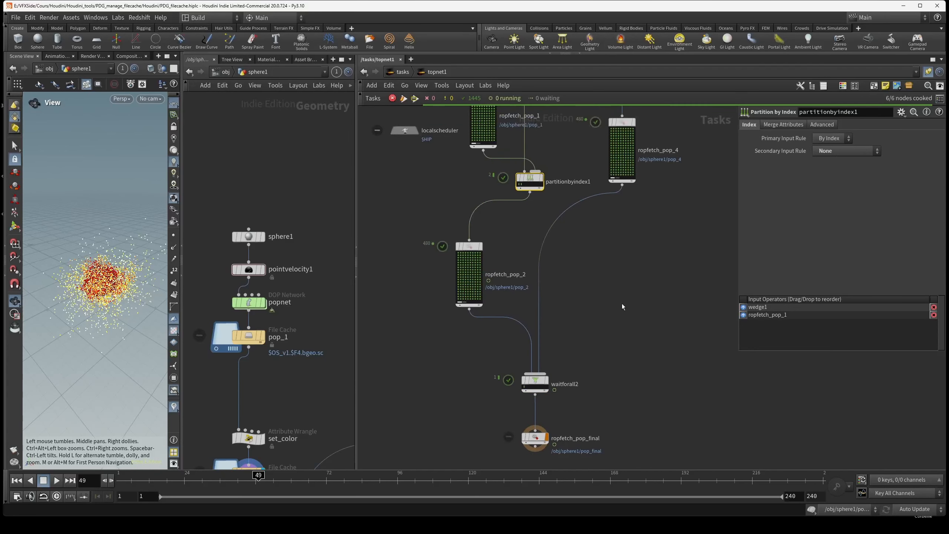
{"action": "key", "text": "ctrl+c"}
{"action": "key", "text": "ctrl+v"}
{"action": "left_click", "coordinate": [597, 394]}
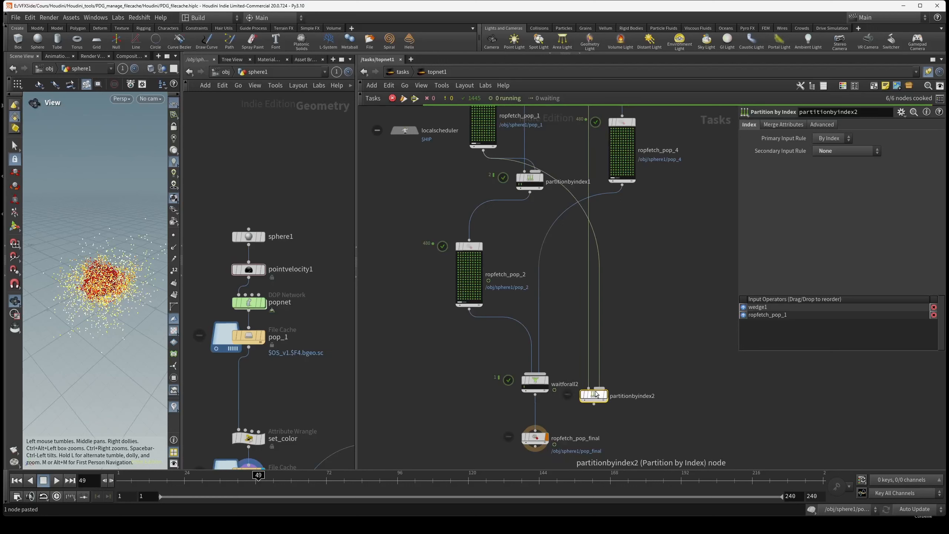
Replace the ropfetch_pop_1 input of partitionbyindex2 with ropfetch_pop_2, keeping the wedge1 input.
{"action": "middle_click_drag", "start_coordinate": [663, 304], "coordinate": [618, 382]}
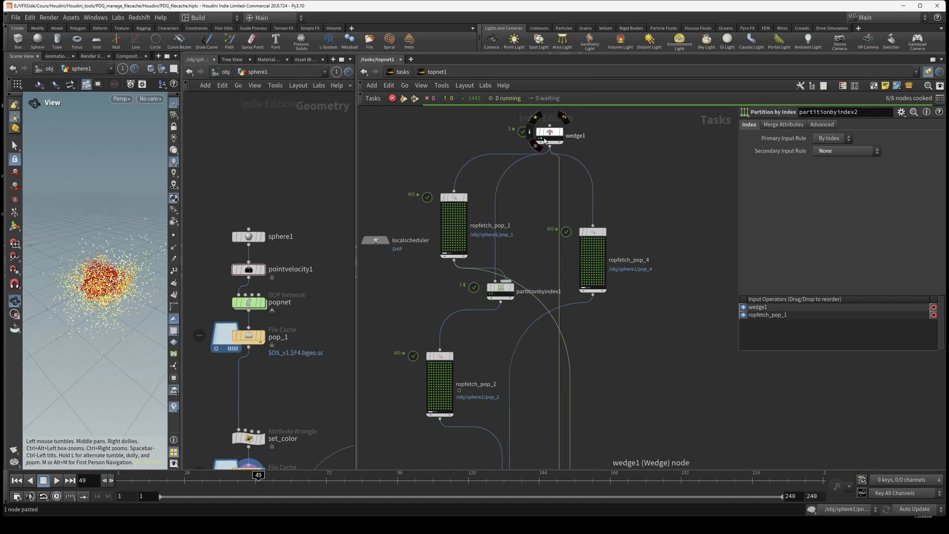
{"action": "middle_click_drag", "start_coordinate": [626, 455], "coordinate": [654, 354]}
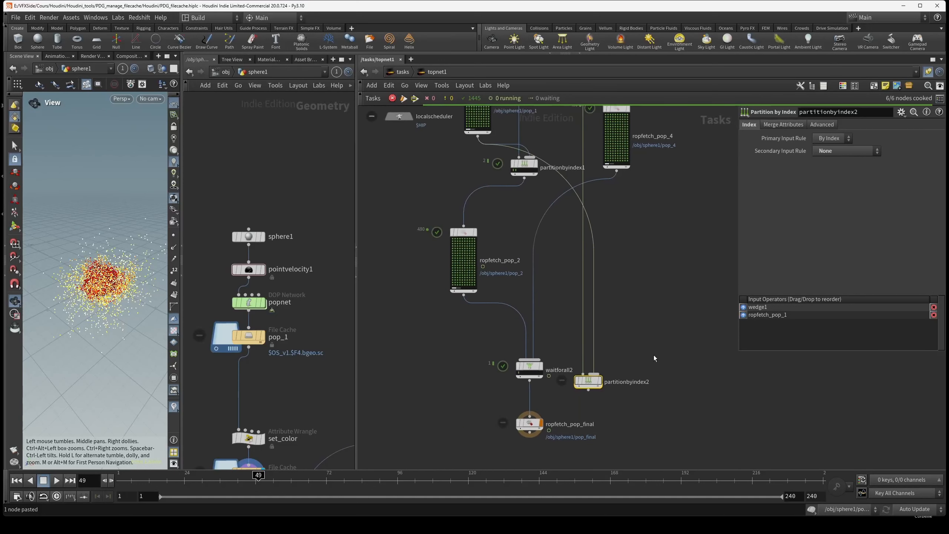
{"action": "left_click_drag", "start_coordinate": [594, 322], "coordinate": [467, 299]}
Widen the geometry network pane and examine the second particle branch, selecting its nodes from the sphere down to the color wrangle.
{"action": "scroll", "coordinate": [301, 375], "scroll_direction": "up", "scroll_amount": 2}
{"action": "scroll", "coordinate": [301, 375], "scroll_direction": "down", "scroll_amount": 4}
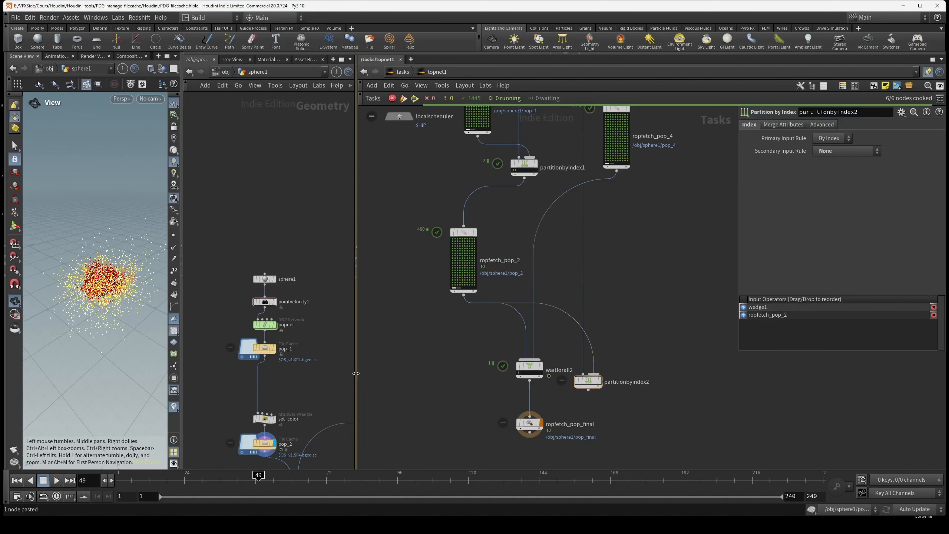
{"action": "left_click_drag", "start_coordinate": [357, 373], "coordinate": [438, 373]}
{"action": "scroll", "coordinate": [410, 391], "scroll_direction": "down", "scroll_amount": 3}
{"action": "middle_click_drag", "start_coordinate": [409, 393], "coordinate": [330, 364]}
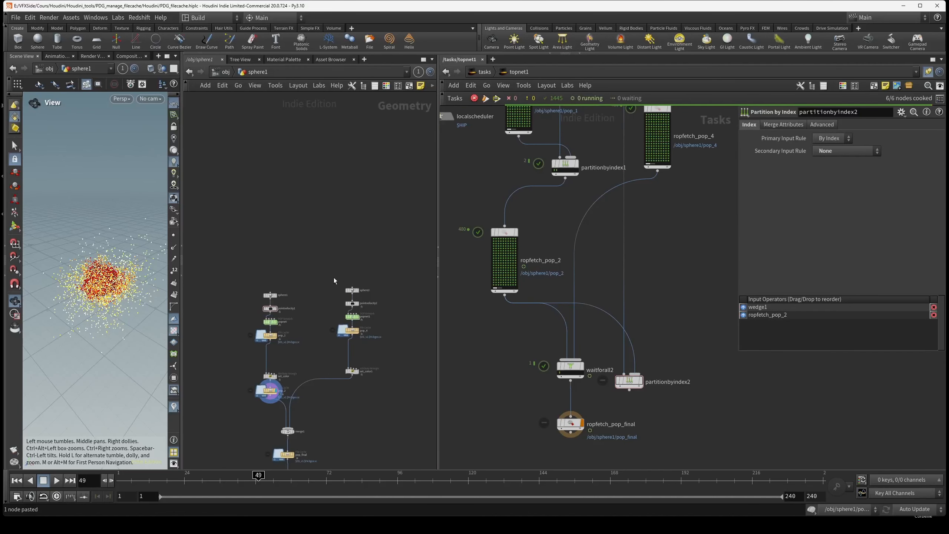
{"action": "left_click_drag", "start_coordinate": [334, 277], "coordinate": [377, 384]}
{"action": "middle_click_drag", "start_coordinate": [576, 343], "coordinate": [559, 380]}
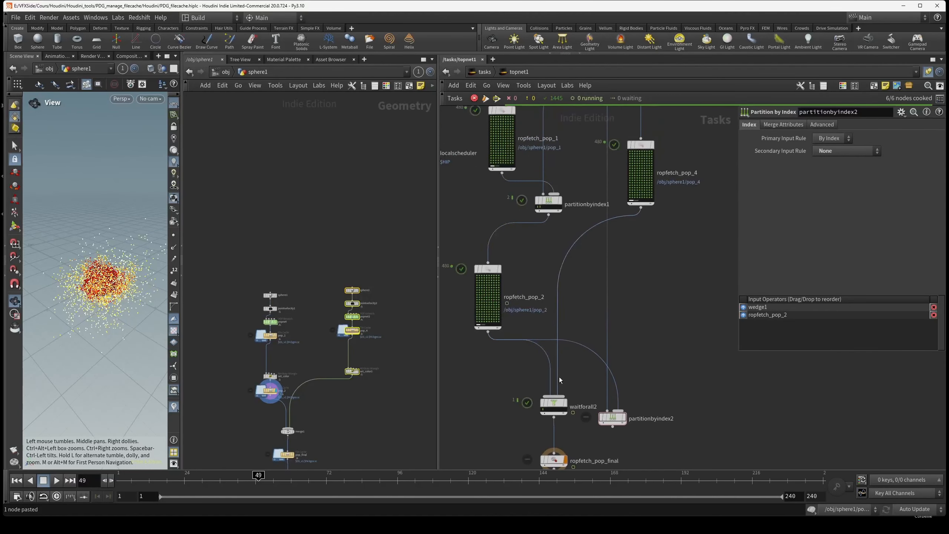
Reroute ropfetch_pop_4's output from waitforall2 into the second input of partitionbyindex2.
{"action": "scroll", "coordinate": [560, 380], "scroll_direction": "up", "scroll_amount": 3}
{"action": "left_click", "coordinate": [555, 397]}
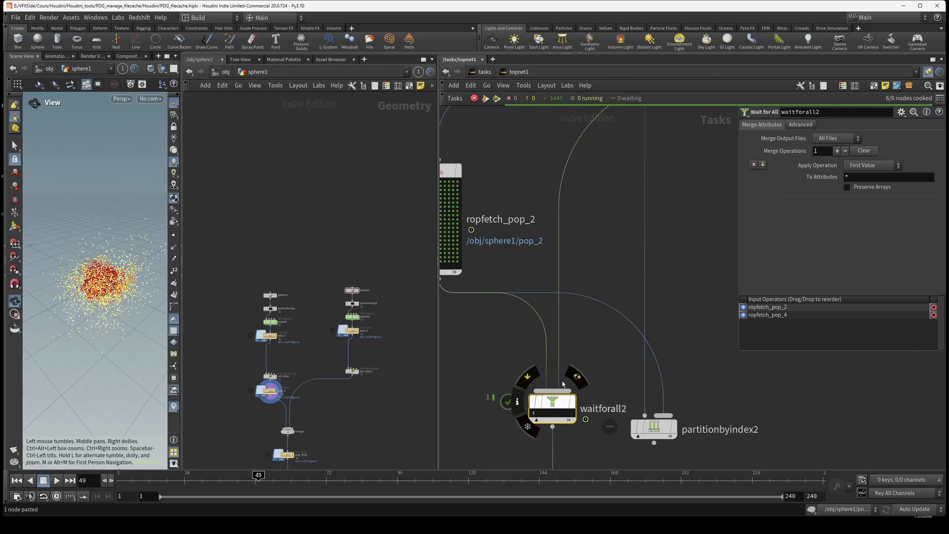
{"action": "left_click_drag", "start_coordinate": [560, 375], "coordinate": [665, 414]}
{"action": "left_click_drag", "start_coordinate": [657, 434], "coordinate": [666, 406]}
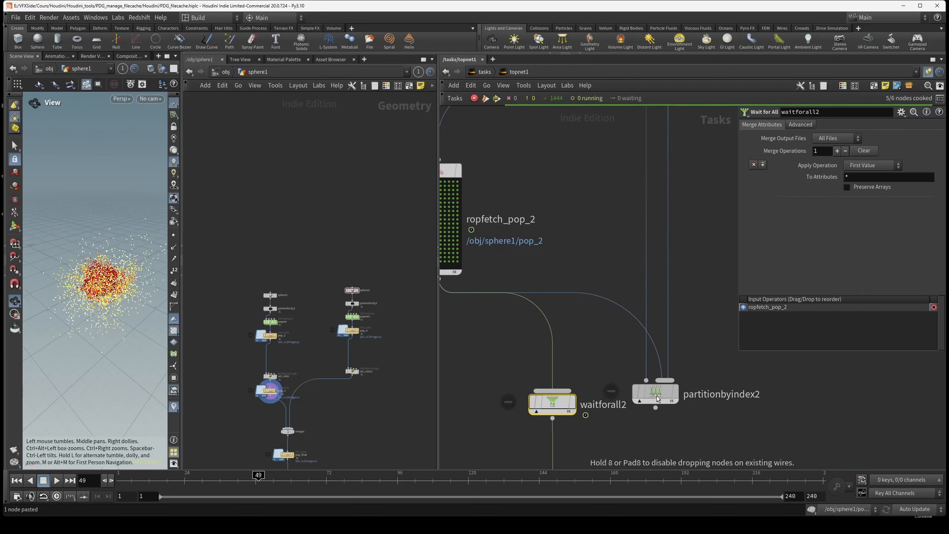
Delete waitforall2 and cut the leftover wire running from ropfetch_pop_2 to ropfetch_pop_final.
{"action": "scroll", "coordinate": [622, 434], "scroll_direction": "down", "scroll_amount": 2}
{"action": "left_click_drag", "start_coordinate": [620, 431], "coordinate": [528, 399]}
{"action": "key", "text": "Delete"}
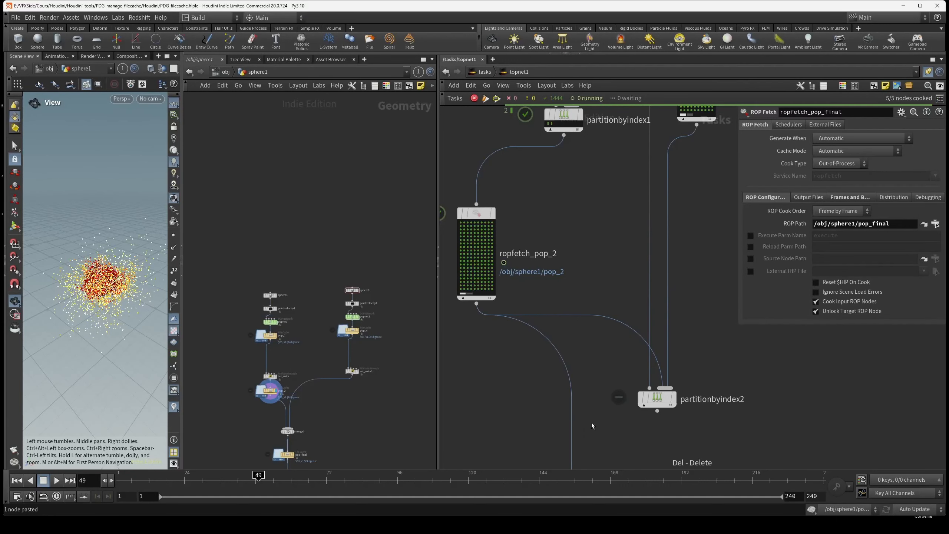
{"action": "key", "text": "y"}
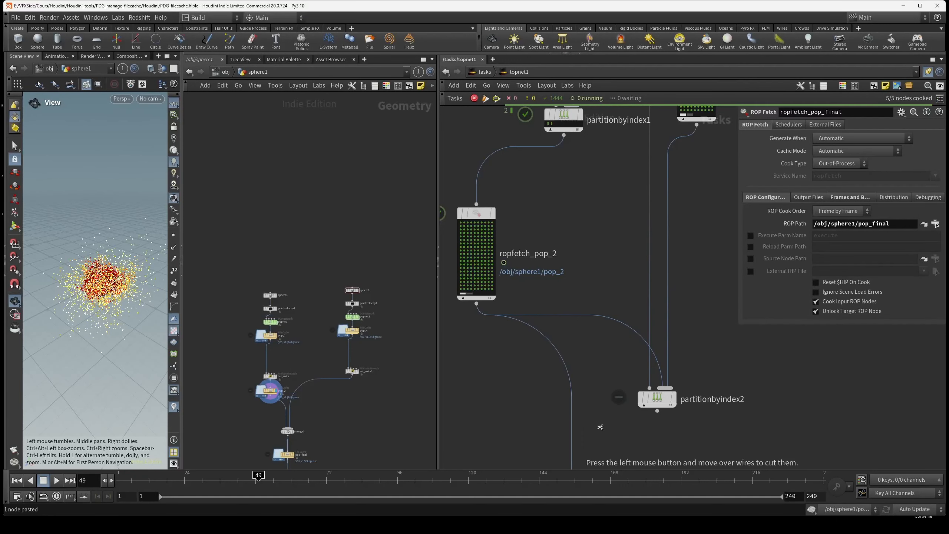
{"action": "left_click_drag", "start_coordinate": [621, 429], "coordinate": [500, 426]}
Move partitionbyindex2 above ropfetch_pop_final where waitforall2 was, and cook it.
{"action": "mouse_move", "coordinate": [656, 397]}
{"action": "left_mouse_down"}
{"action": "mouse_move", "coordinate": [590, 416]}
{"action": "mouse_move", "coordinate": [545, 403]}
{"action": "left_mouse_up"}
{"action": "scroll", "coordinate": [518, 383], "scroll_direction": "up", "scroll_amount": 1}
{"action": "scroll", "coordinate": [517, 383], "scroll_direction": "down", "scroll_amount": 3}
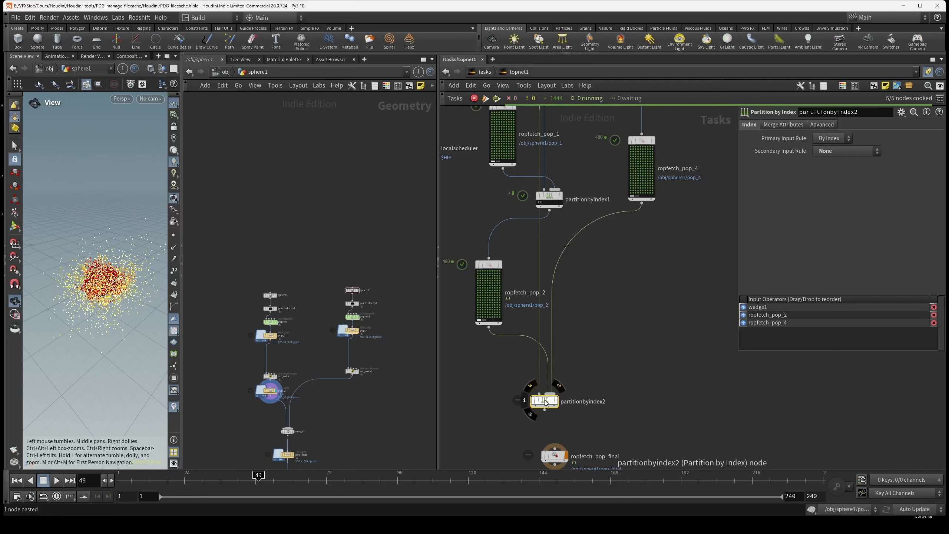
{"action": "key", "text": "shift+v"}
{"action": "scroll", "coordinate": [544, 403], "scroll_direction": "up", "scroll_amount": 2}
{"action": "middle_click_drag", "start_coordinate": [545, 402], "coordinate": [559, 404]}
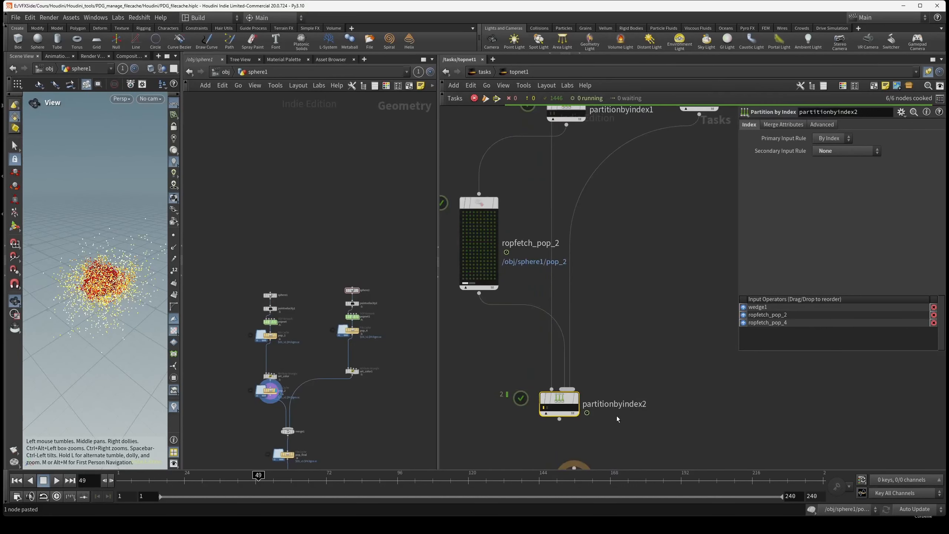
Connect partitionbyindex2 to ropfetch_pop_final and cook ropfetch_pop_final.
{"action": "scroll", "coordinate": [617, 419], "scroll_direction": "down", "scroll_amount": 2}
{"action": "middle_click_drag", "start_coordinate": [616, 420], "coordinate": [615, 366]}
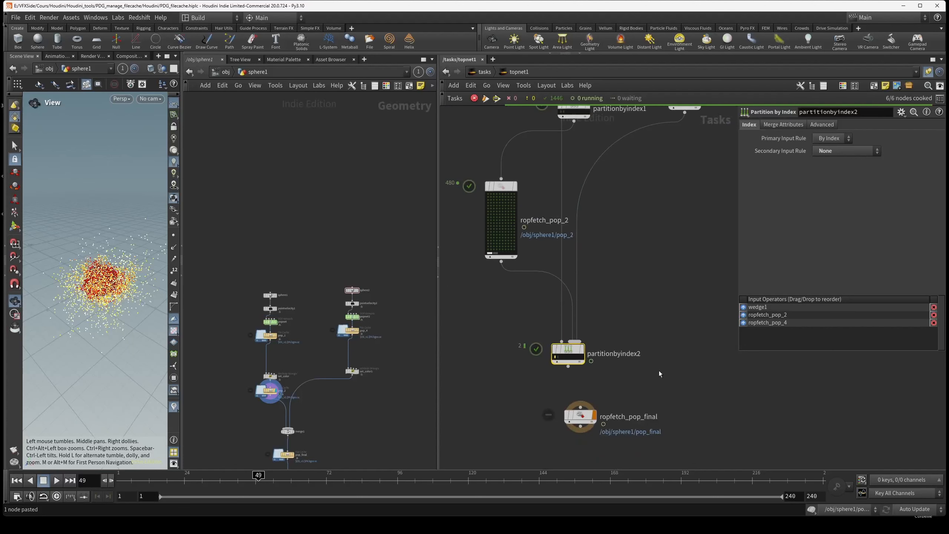
{"action": "left_click_drag", "start_coordinate": [568, 410], "coordinate": [569, 375]}
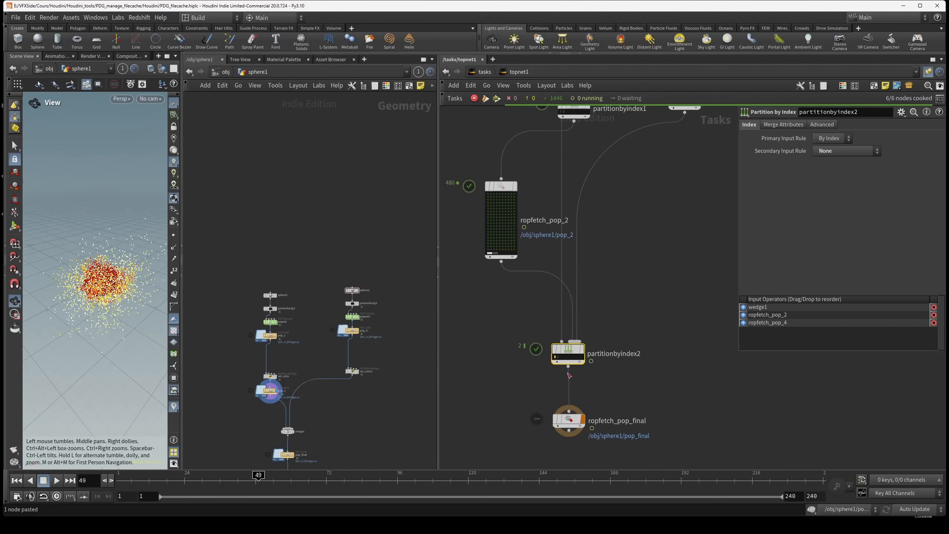
{"action": "scroll", "coordinate": [601, 393], "scroll_direction": "down", "scroll_amount": 5}
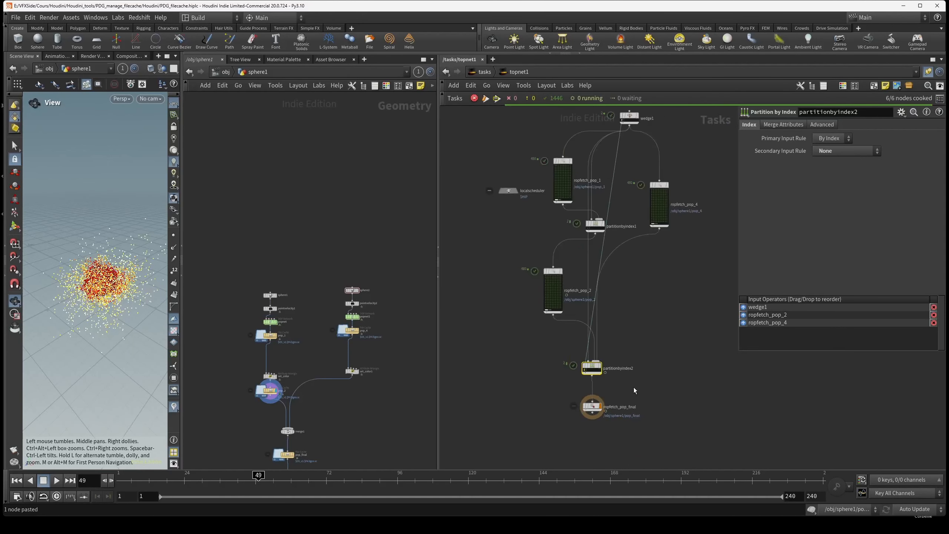
{"action": "left_click", "coordinate": [590, 412]}
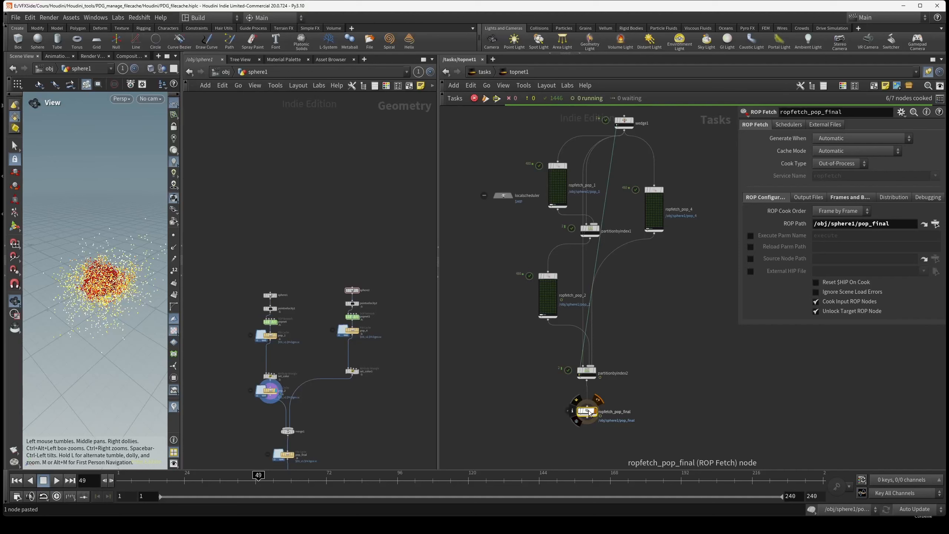
{"action": "key", "text": "shift+v"}
{"action": "scroll", "coordinate": [579, 422], "scroll_direction": "up", "scroll_amount": 5}
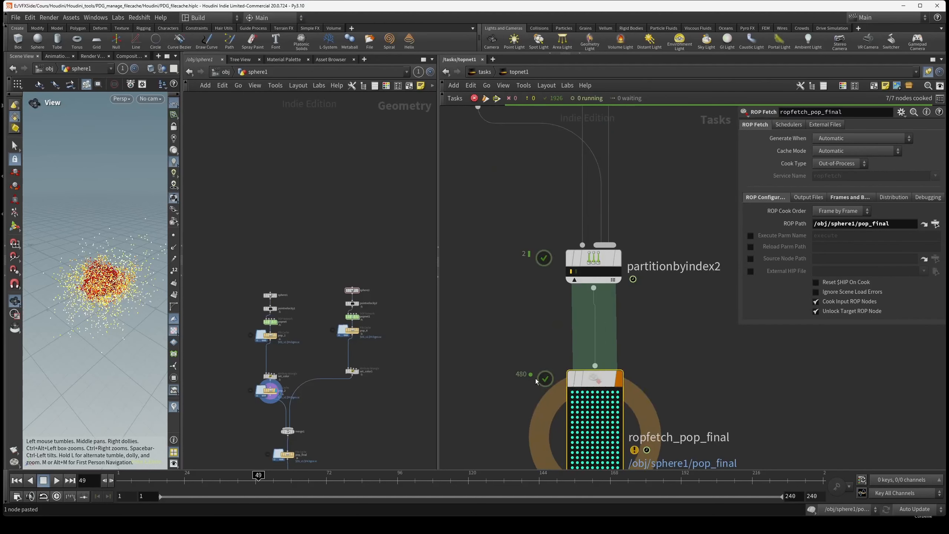
{"action": "scroll", "coordinate": [673, 395], "scroll_direction": "down", "scroll_amount": 3}
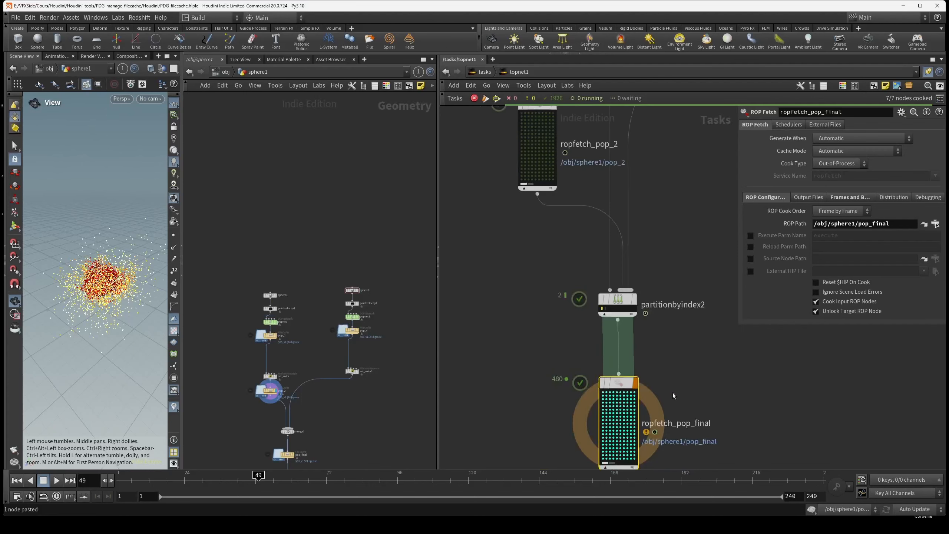
Tidy the task network by moving partitionbyindex1 and localscheduler further from the central wires, and deselect all nodes.
{"action": "scroll", "coordinate": [673, 395], "scroll_direction": "down", "scroll_amount": 5}
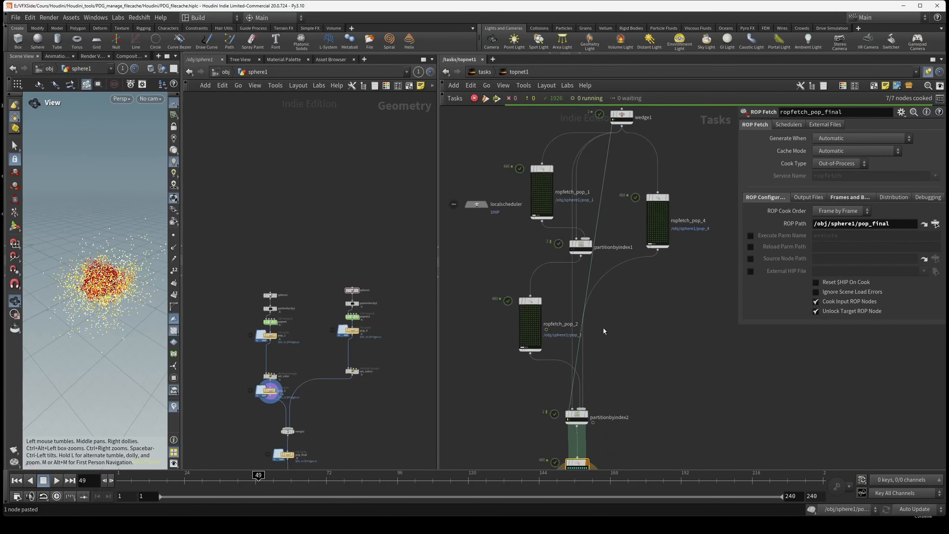
{"action": "left_click_drag", "start_coordinate": [582, 246], "coordinate": [505, 254]}
{"action": "left_click_drag", "start_coordinate": [476, 204], "coordinate": [463, 205]}
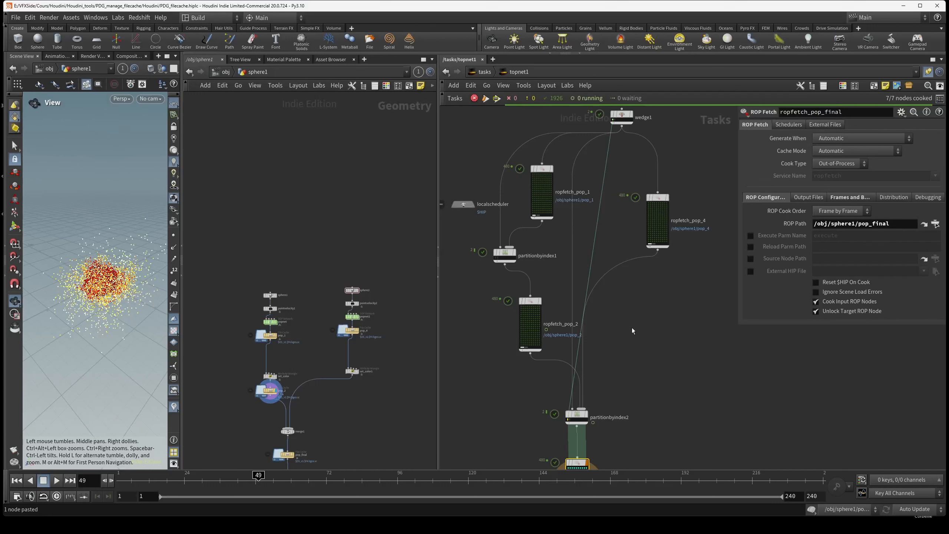
{"action": "middle_click_drag", "start_coordinate": [635, 336], "coordinate": [638, 304]}
{"action": "left_click", "coordinate": [665, 362]}
{"action": "middle_click_drag", "start_coordinate": [682, 392], "coordinate": [682, 334]}
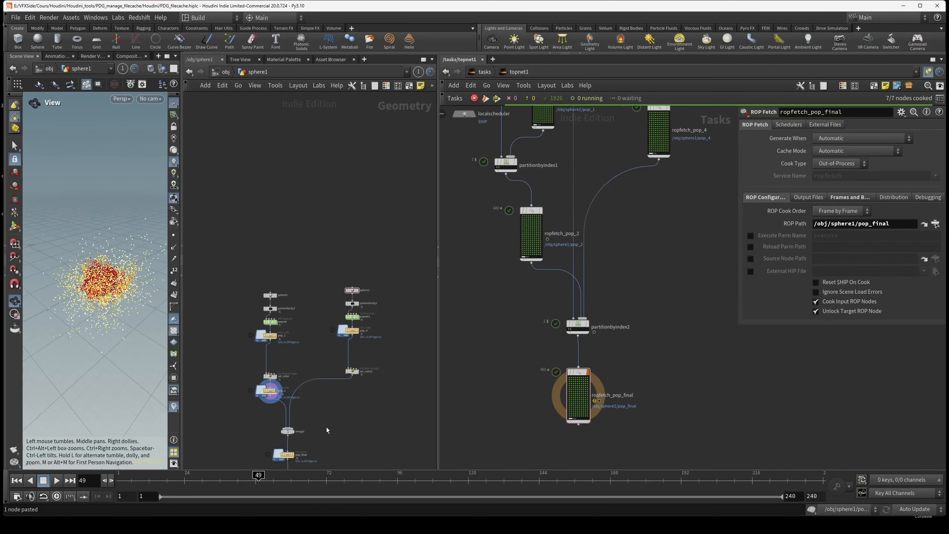
In File Explorer, delete the cached folders pop_4, pop_1, pop_2 and pop_final from the project's geo folder.
{"action": "middle_click_drag", "start_coordinate": [326, 430], "coordinate": [355, 336]}
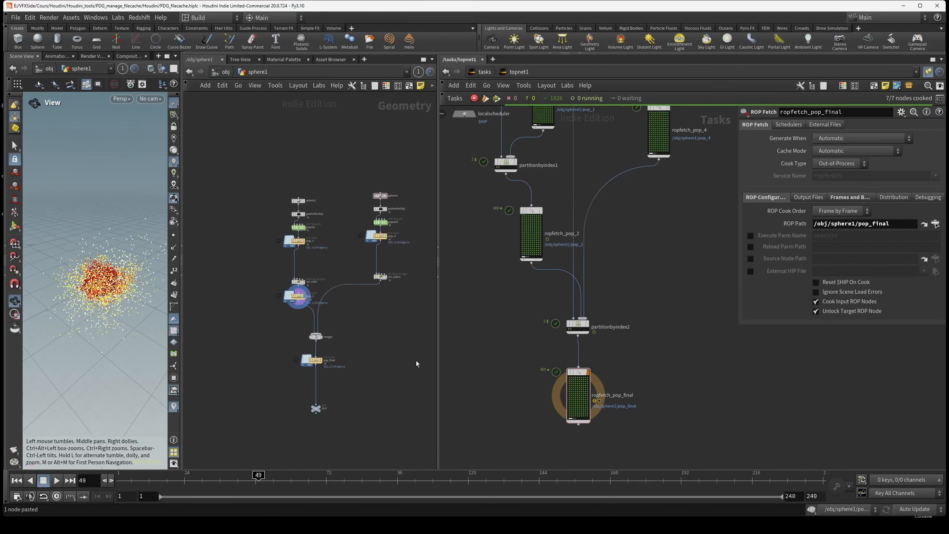
{"action": "left_click_drag", "start_coordinate": [0, 59], "coordinate": [562, 122]}
{"action": "left_click", "coordinate": [514, 175], "text": "shift"}
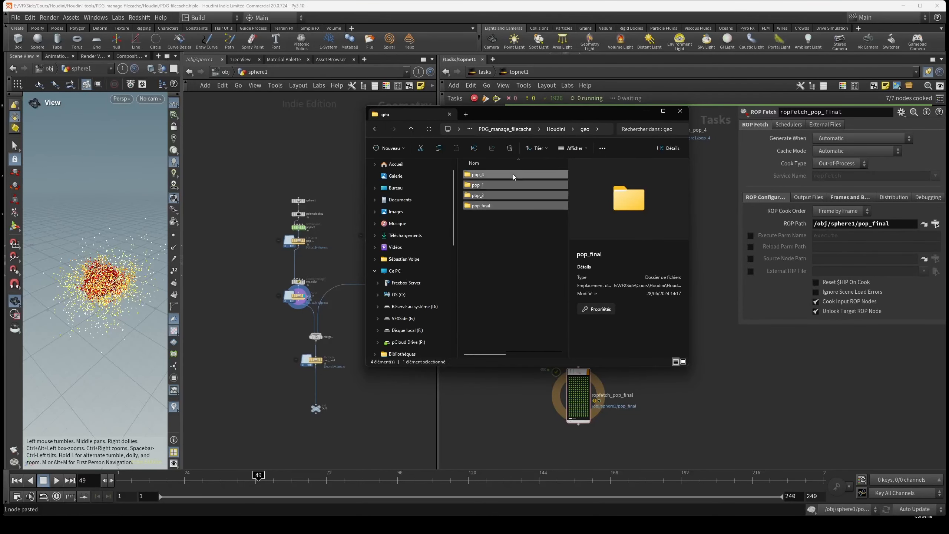
{"action": "key", "text": "Delete"}
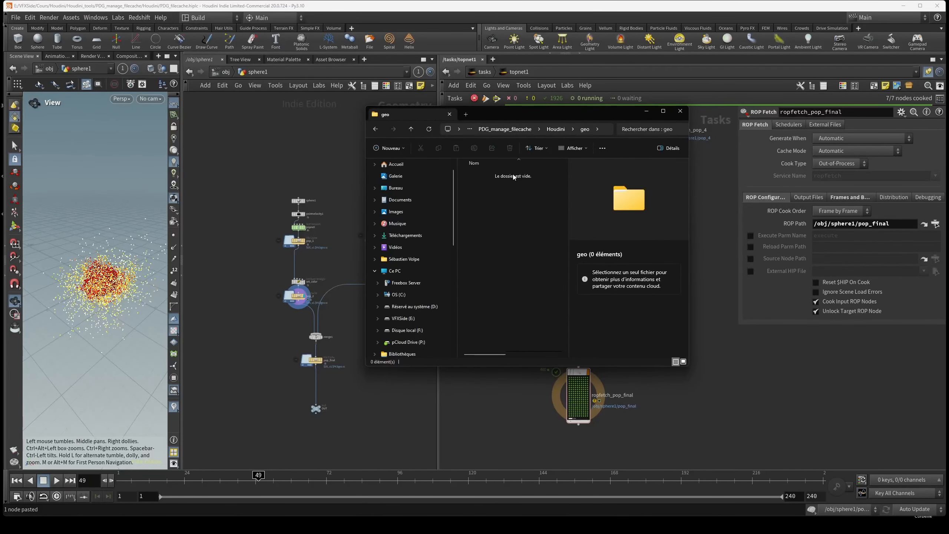
{"action": "left_click_drag", "start_coordinate": [541, 113], "coordinate": [0, 112]}
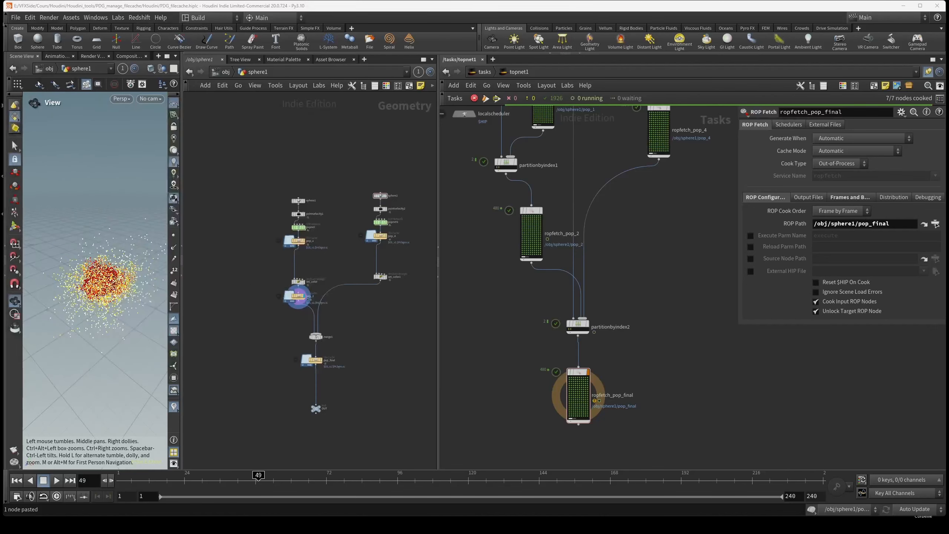
Show the evaluated value of the pop_1 file cache's Base Name, and display wedge1's parameters.
{"action": "middle_click_drag", "start_coordinate": [519, 397], "coordinate": [513, 422]}
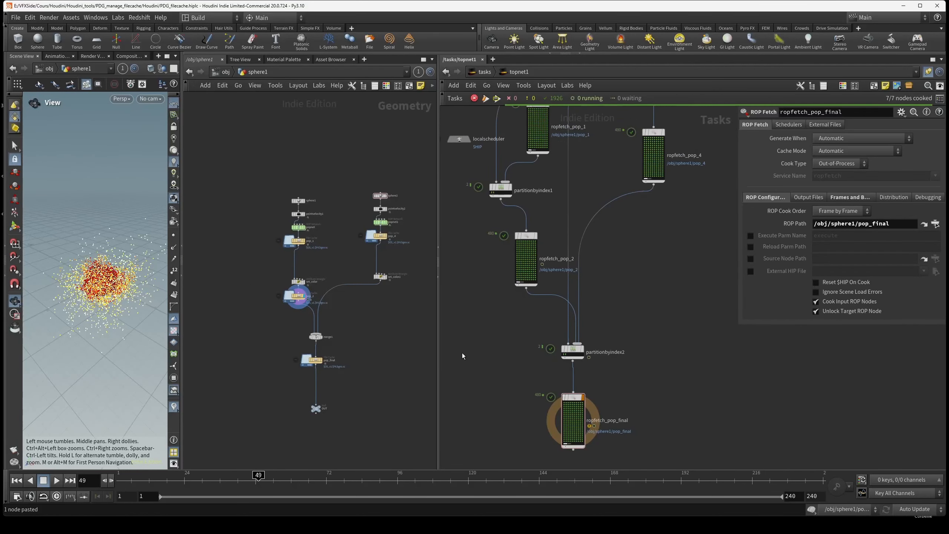
{"action": "scroll", "coordinate": [314, 270], "scroll_direction": "up", "scroll_amount": 5}
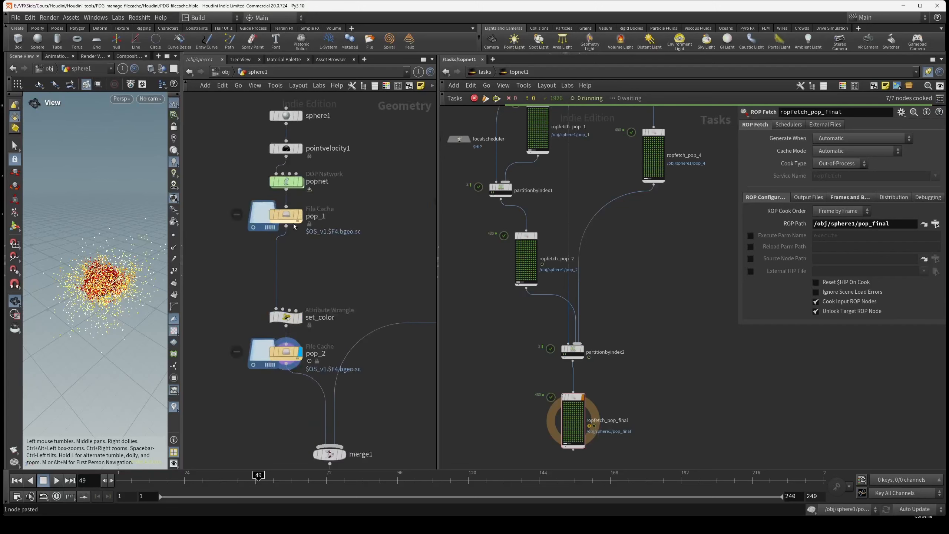
{"action": "key", "text": "p"}
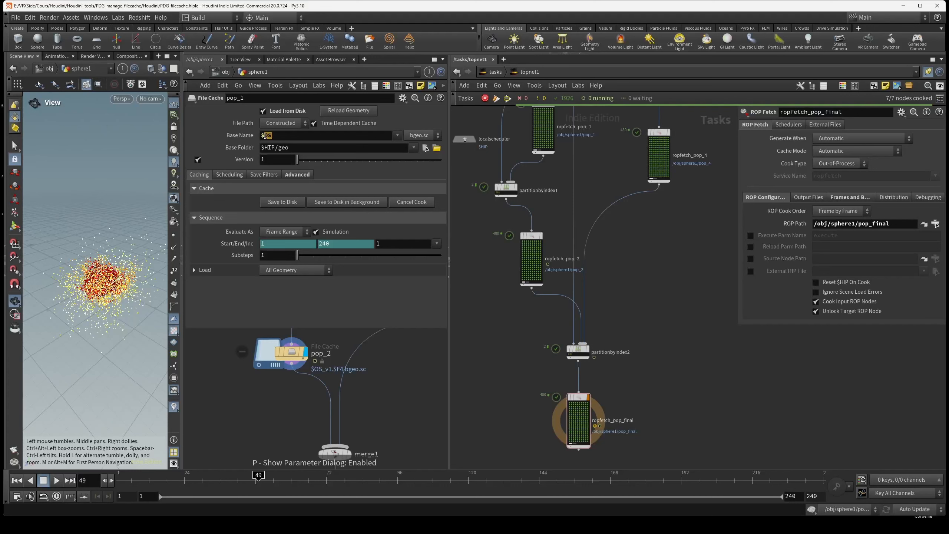
{"action": "middle_click", "coordinate": [250, 136]}
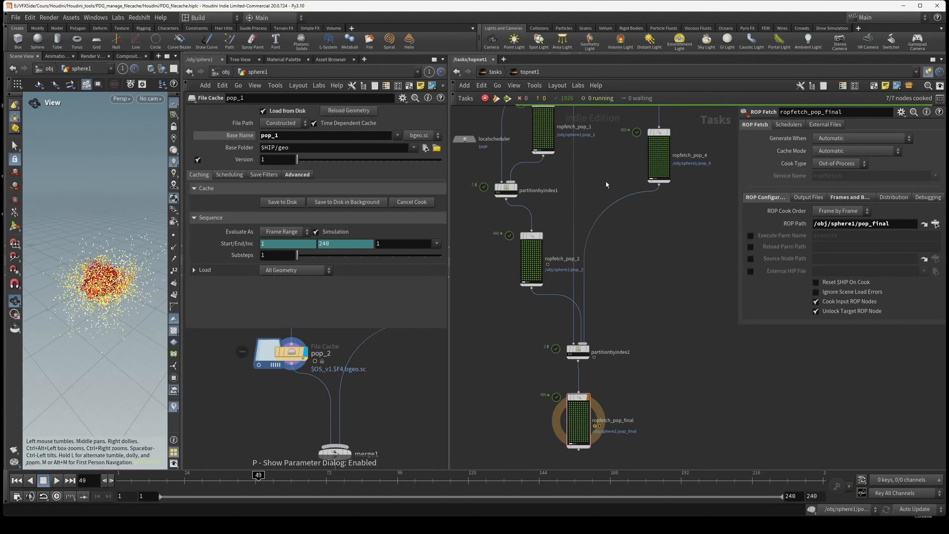
{"action": "middle_click_drag", "start_coordinate": [606, 181], "coordinate": [597, 347]}
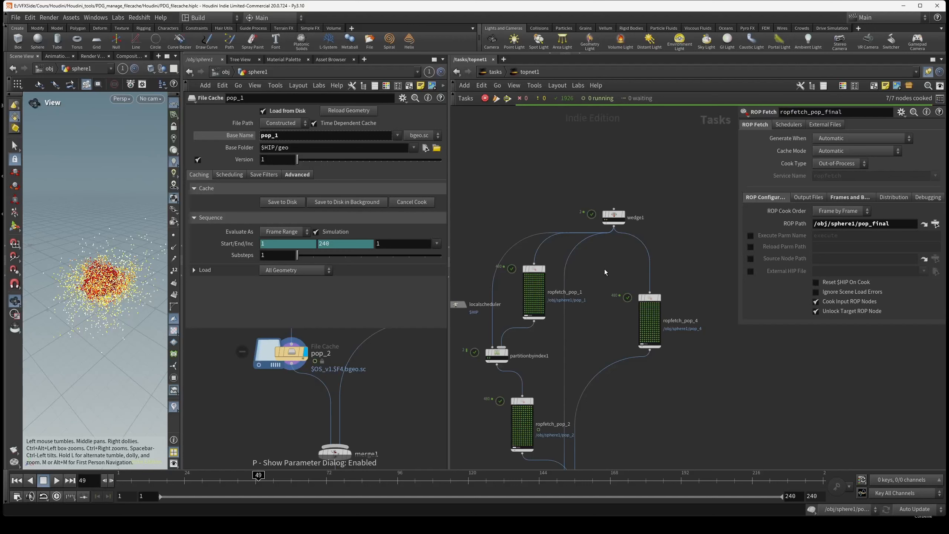
{"action": "left_click", "coordinate": [612, 217]}
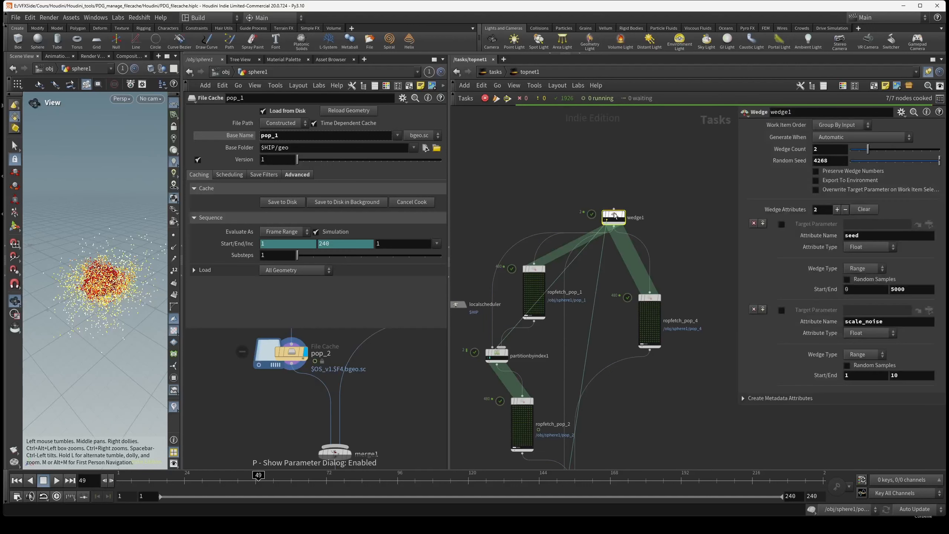
Inspect the wedgeindex, seed and scale_noise attributes of both wedge1 work items, and display the pop_1 Base Name as its raw expression.
{"action": "double_click", "coordinate": [892, 289]}
{"action": "left_click", "coordinate": [244, 138]}
{"action": "left_click", "coordinate": [244, 137]}
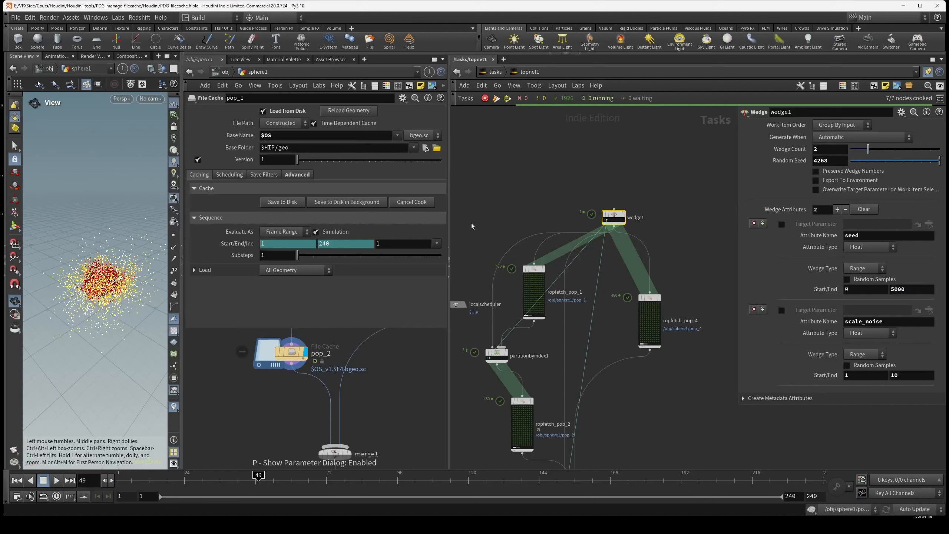
{"action": "scroll", "coordinate": [621, 222], "scroll_direction": "up", "scroll_amount": 4}
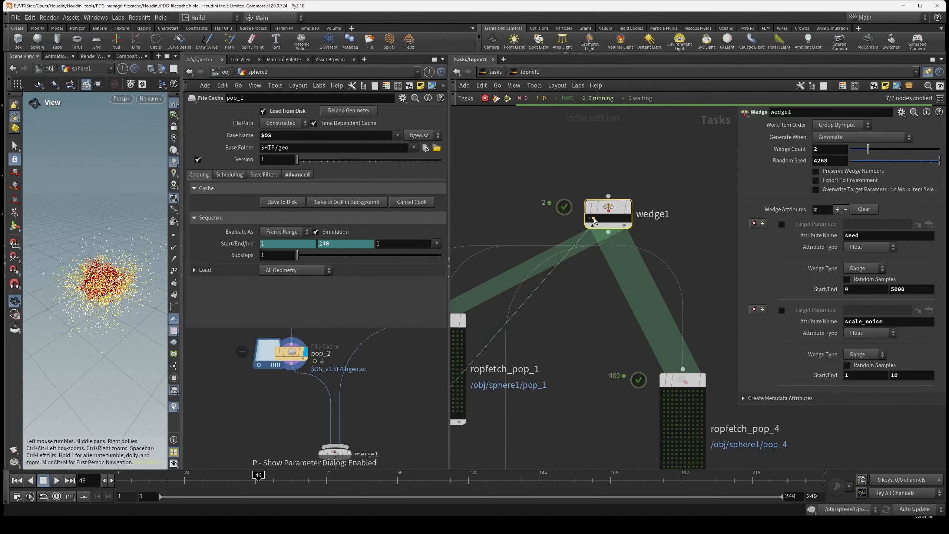
{"action": "left_click", "coordinate": [593, 220]}
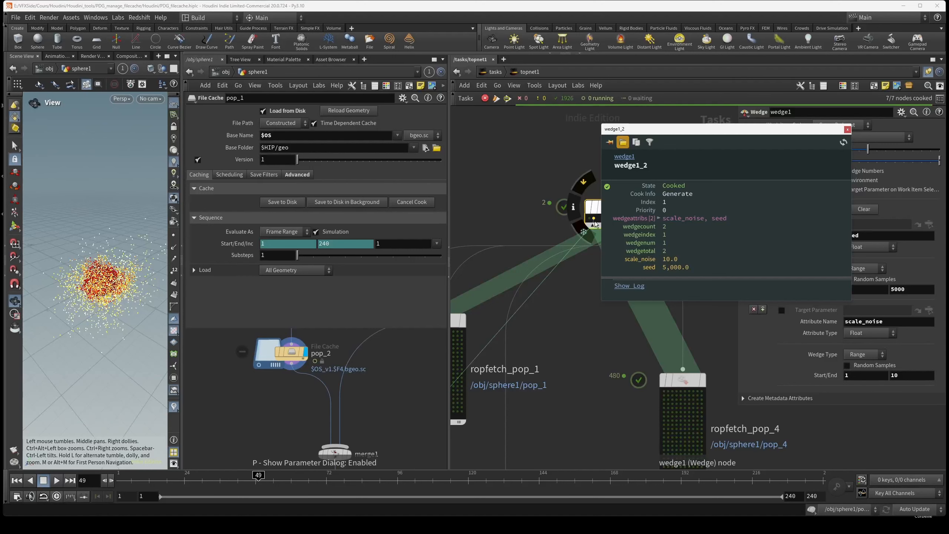
{"action": "scroll", "coordinate": [595, 225], "scroll_direction": "up", "scroll_amount": 3}
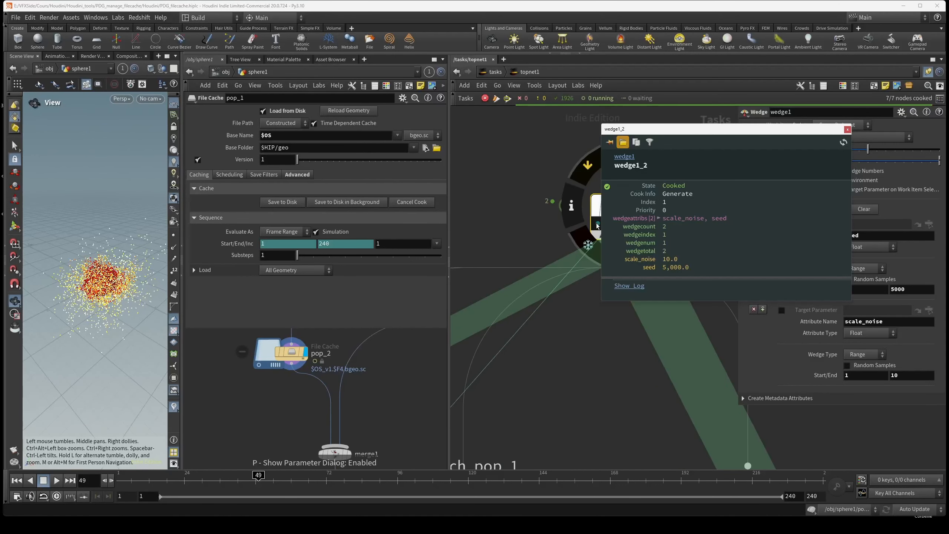
{"action": "middle_click_drag", "start_coordinate": [597, 226], "coordinate": [542, 230]}
{"action": "left_click", "coordinate": [543, 229]}
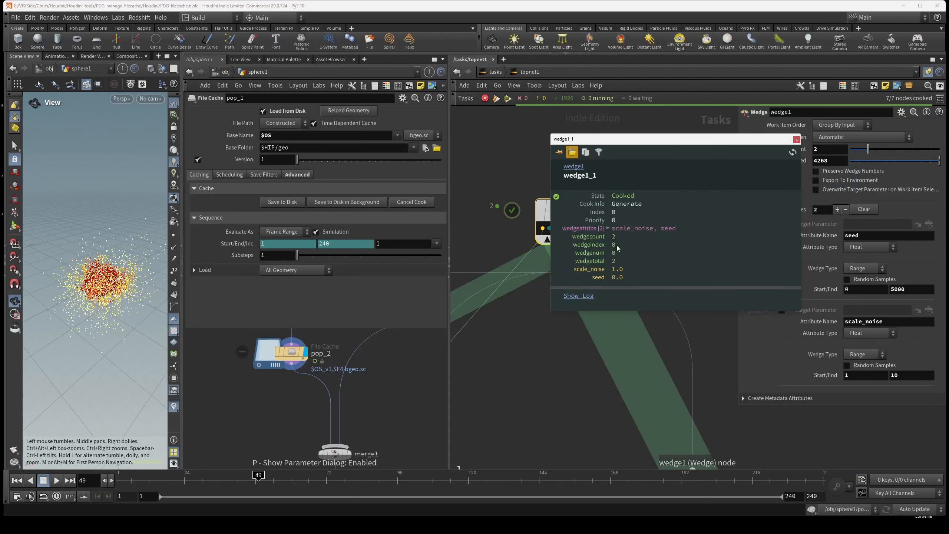
{"action": "left_click", "coordinate": [293, 138]}
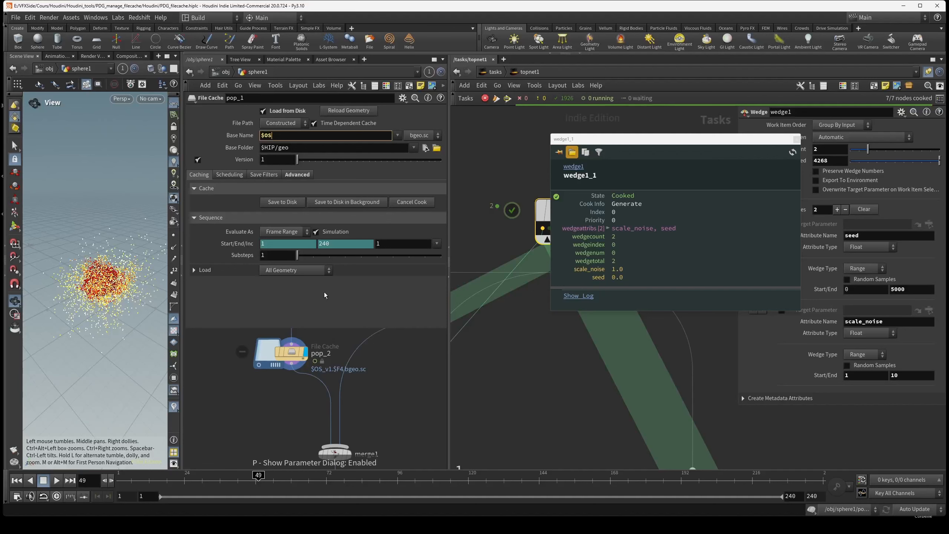
{"action": "left_click", "coordinate": [797, 139]}
{"action": "left_click_drag", "start_coordinate": [449, 380], "coordinate": [599, 380]}
{"action": "scroll", "coordinate": [499, 403], "scroll_direction": "up", "scroll_amount": 3}
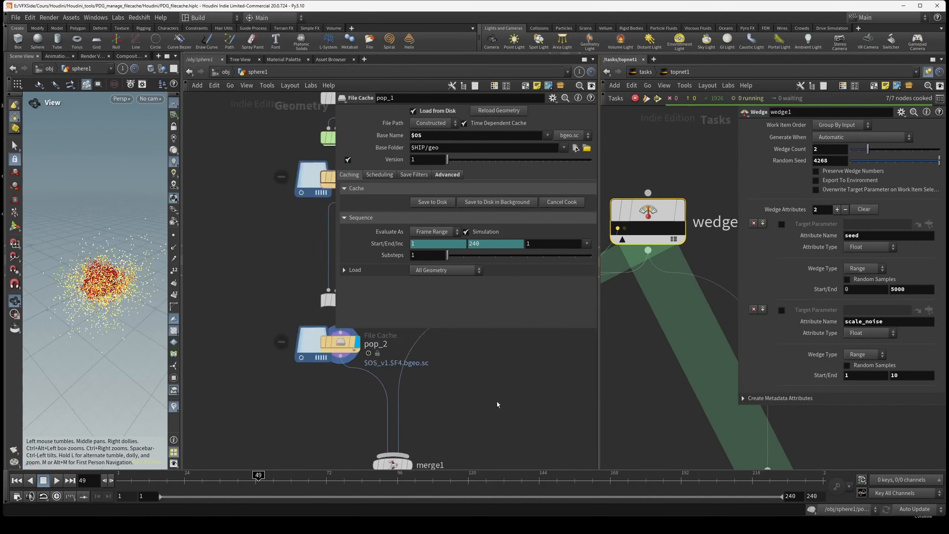
{"action": "scroll", "coordinate": [499, 402], "scroll_direction": "down", "scroll_amount": 5}
{"action": "middle_click_drag", "start_coordinate": [501, 402], "coordinate": [319, 374]}
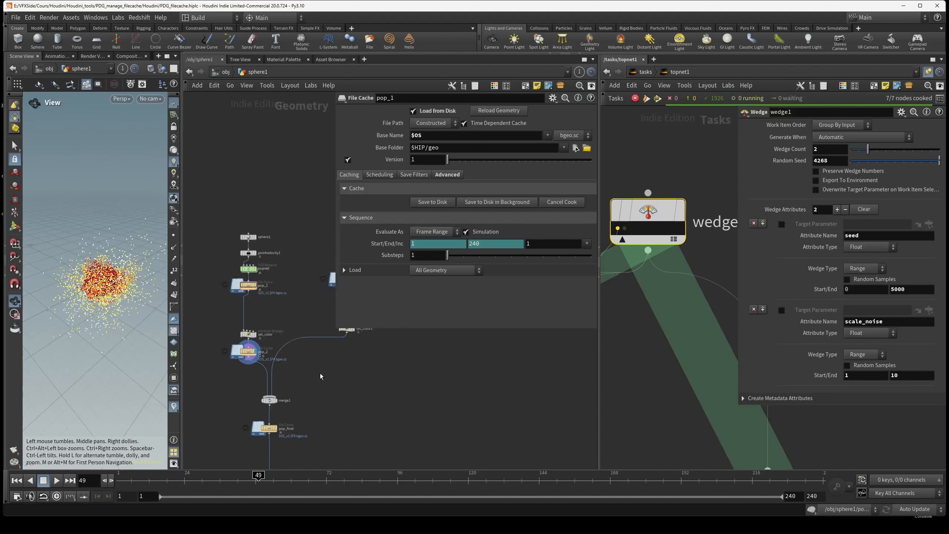
{"action": "scroll", "coordinate": [280, 311], "scroll_direction": "up", "scroll_amount": 5}
{"action": "middle_click_drag", "start_coordinate": [276, 305], "coordinate": [337, 353]}
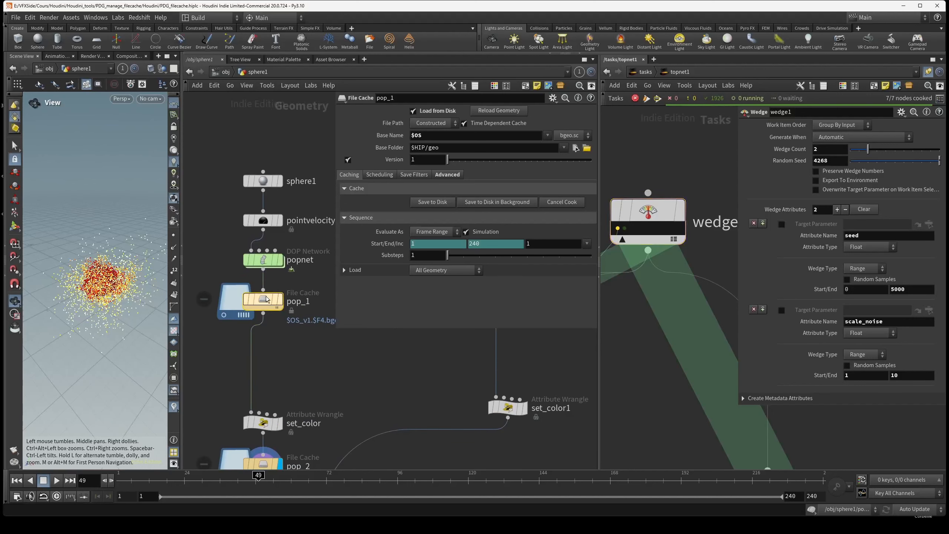
{"action": "left_click", "coordinate": [427, 134]}
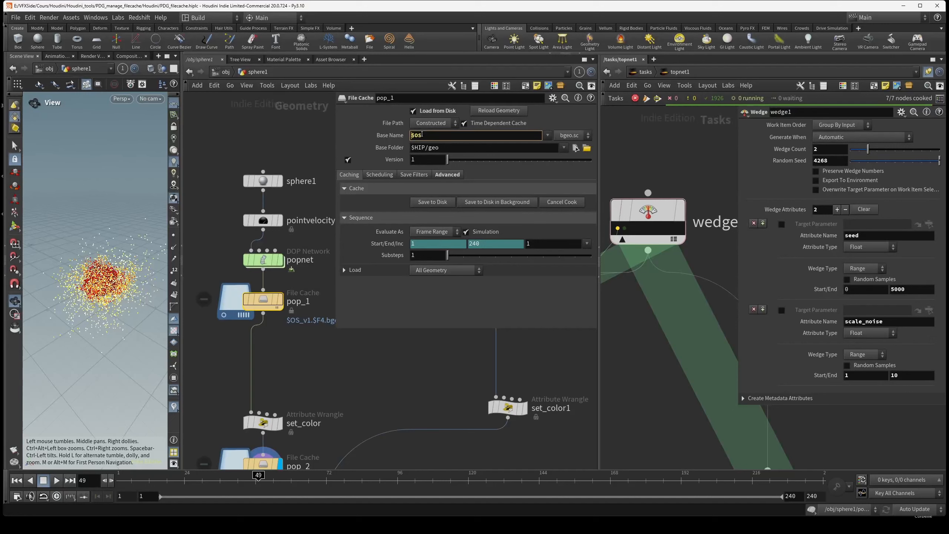
{"action": "type", "text": "`$OS"}
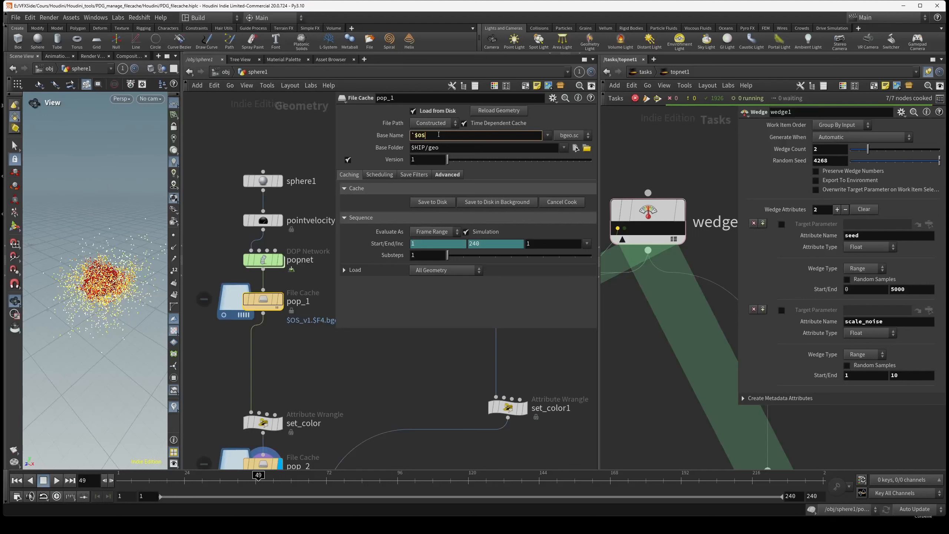
{"action": "type", "text": "`"}
{"action": "type", "text": "_w{"}
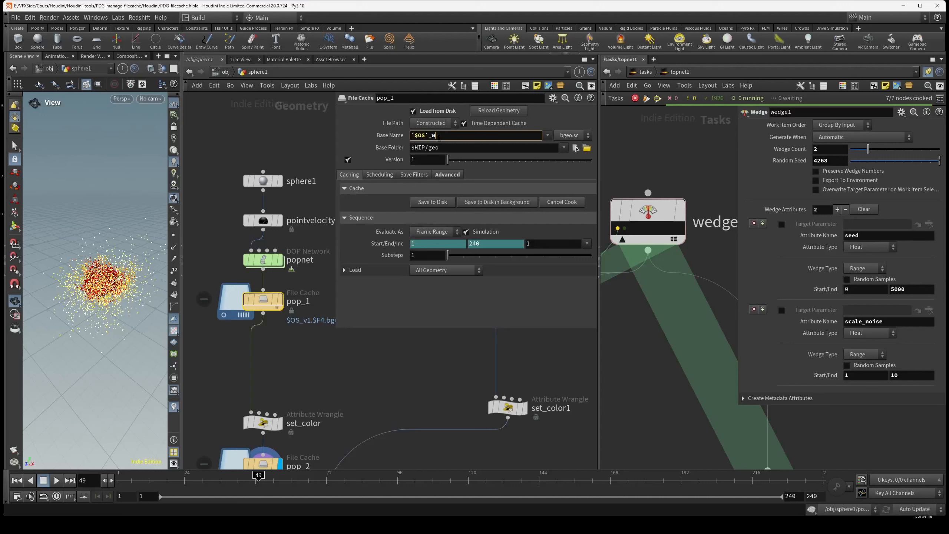
{"action": "type", "text": "`@wedgind"}
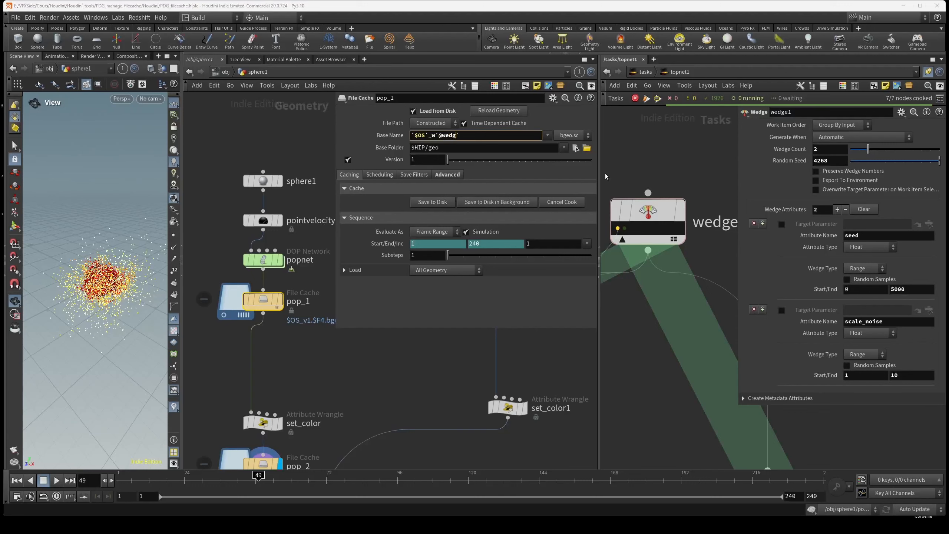
{"action": "type", "text": "ex"}
{"action": "key", "text": "Return"}
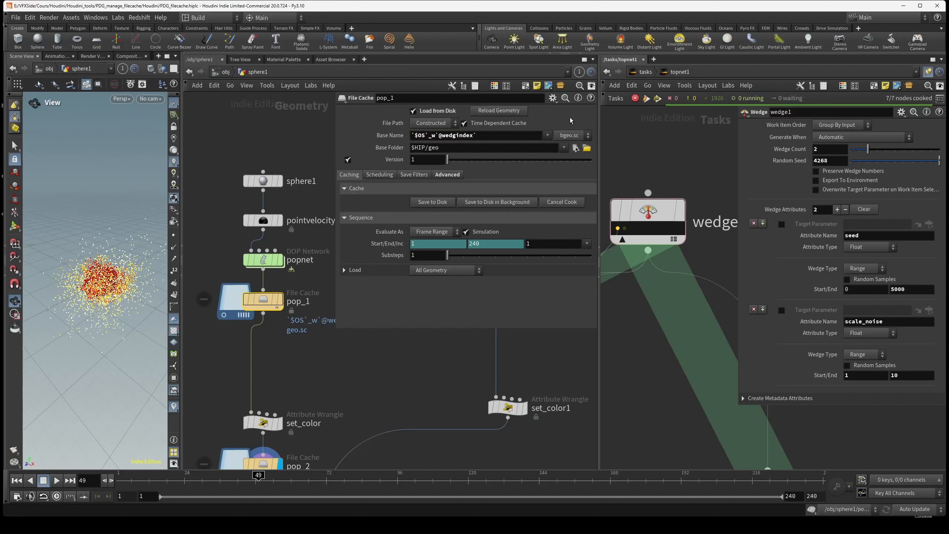
Recook wedge1 and check pop_1's evaluated Base Name with its work items selected, returning to the raw expression.
{"action": "left_click", "coordinate": [385, 138]}
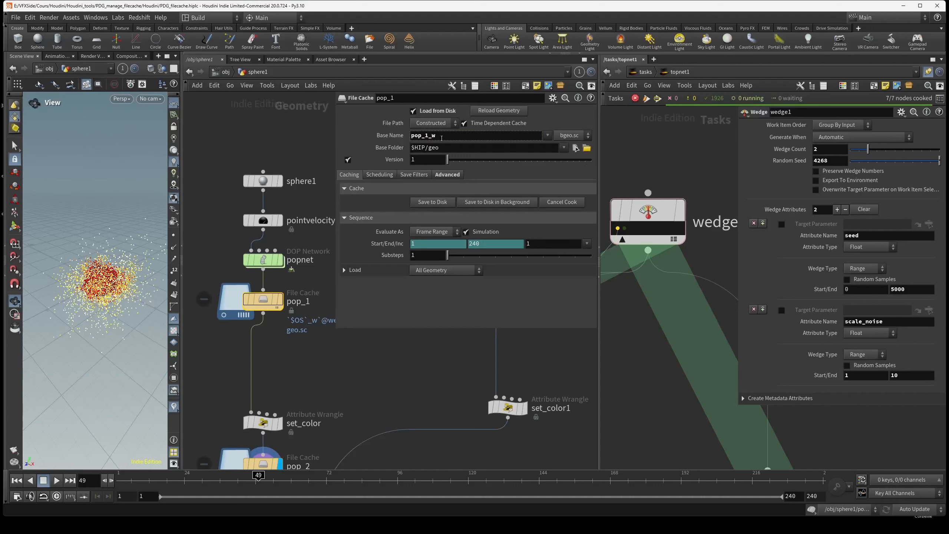
{"action": "left_click", "coordinate": [624, 228]}
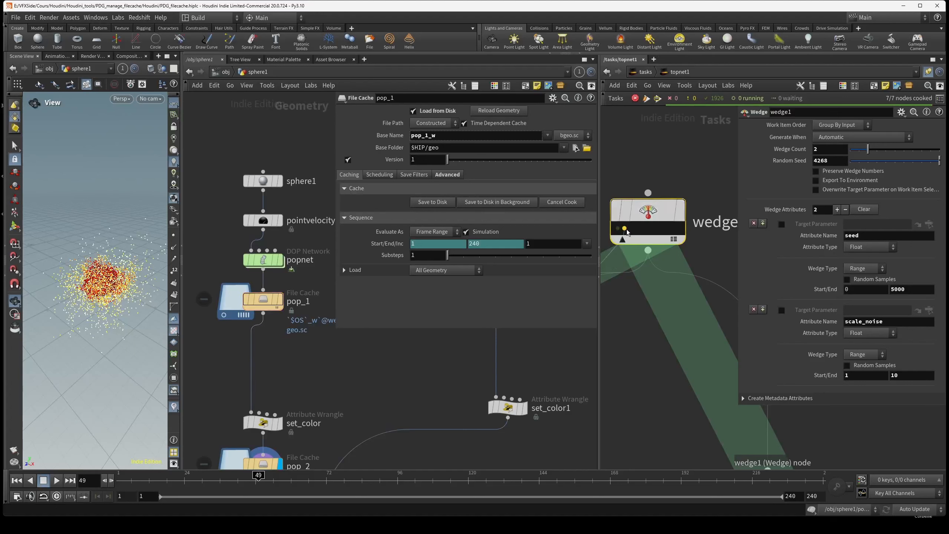
{"action": "left_click", "coordinate": [618, 228]}
{"action": "left_click", "coordinate": [644, 211]}
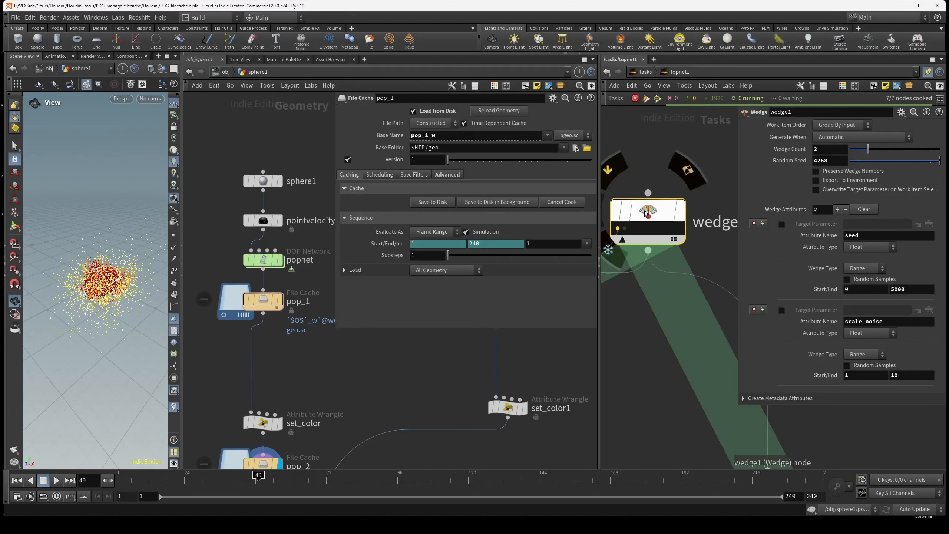
{"action": "key", "text": "shift+v"}
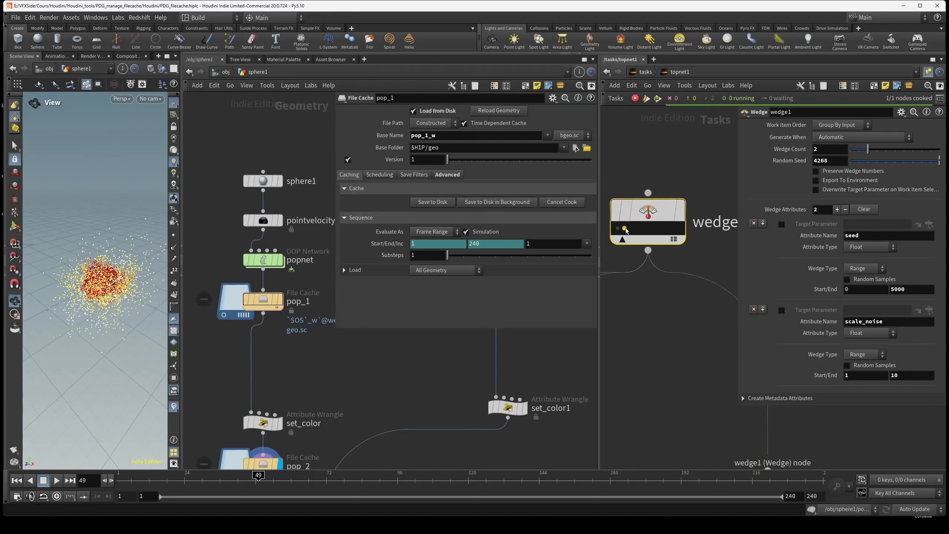
{"action": "left_click", "coordinate": [618, 228]}
{"action": "left_click", "coordinate": [389, 138]}
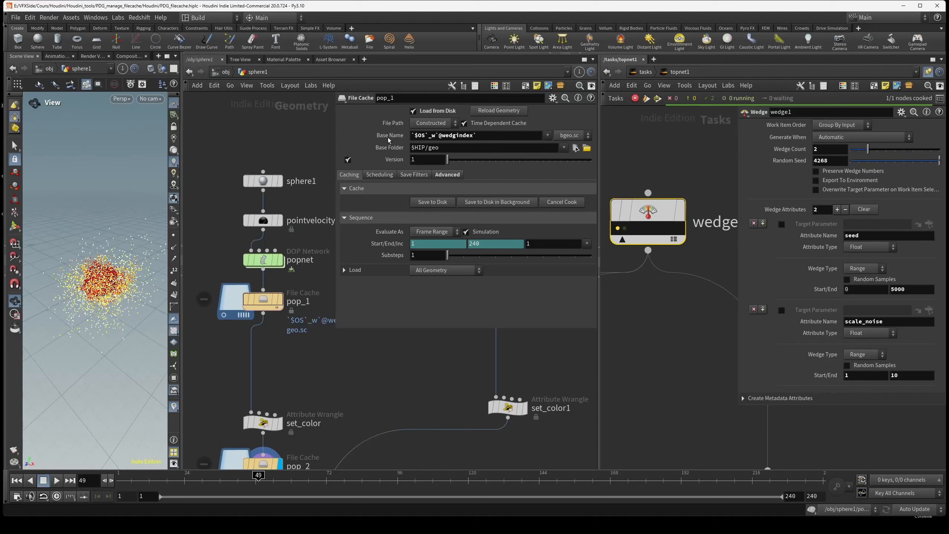
{"action": "left_click", "coordinate": [454, 136]}
{"action": "type", "text": "e"}
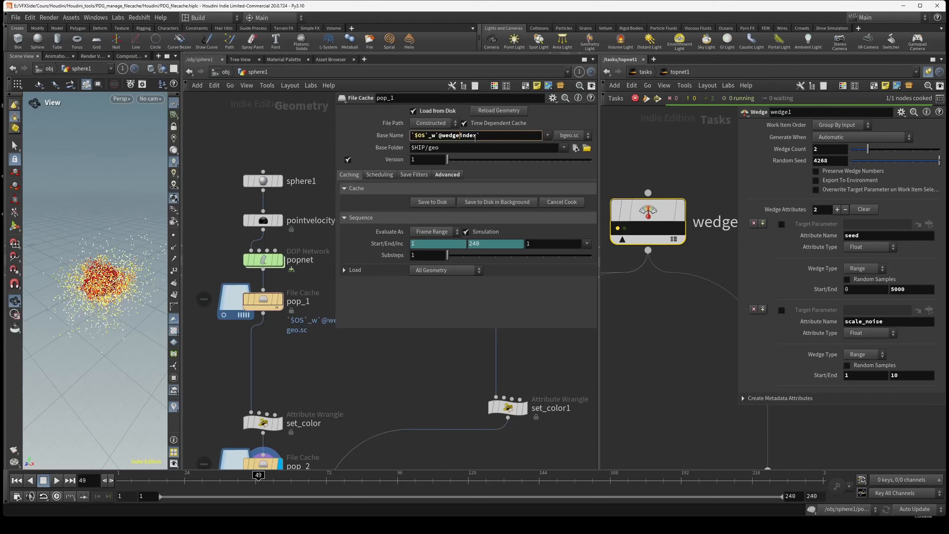
{"action": "left_click", "coordinate": [390, 138]}
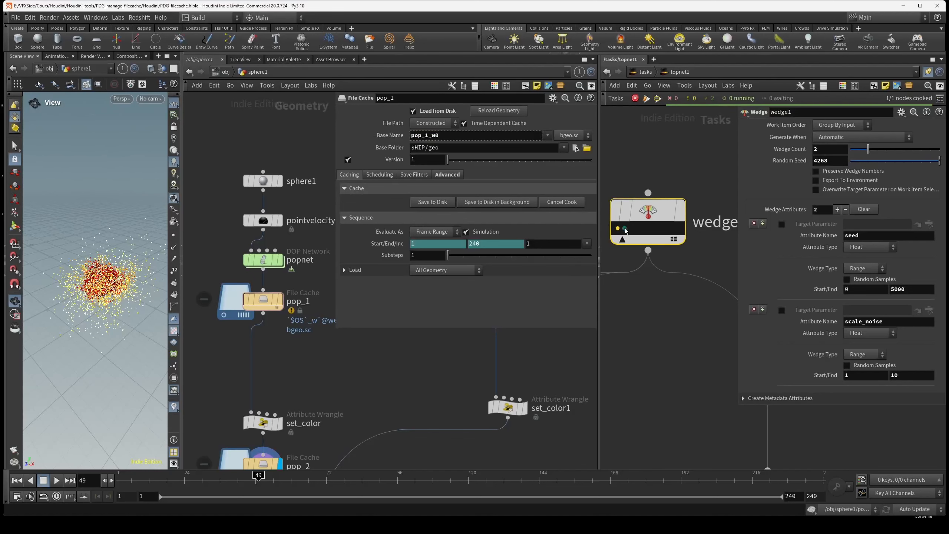
{"action": "left_click", "coordinate": [623, 228]}
{"action": "mouse_move", "coordinate": [628, 212]}
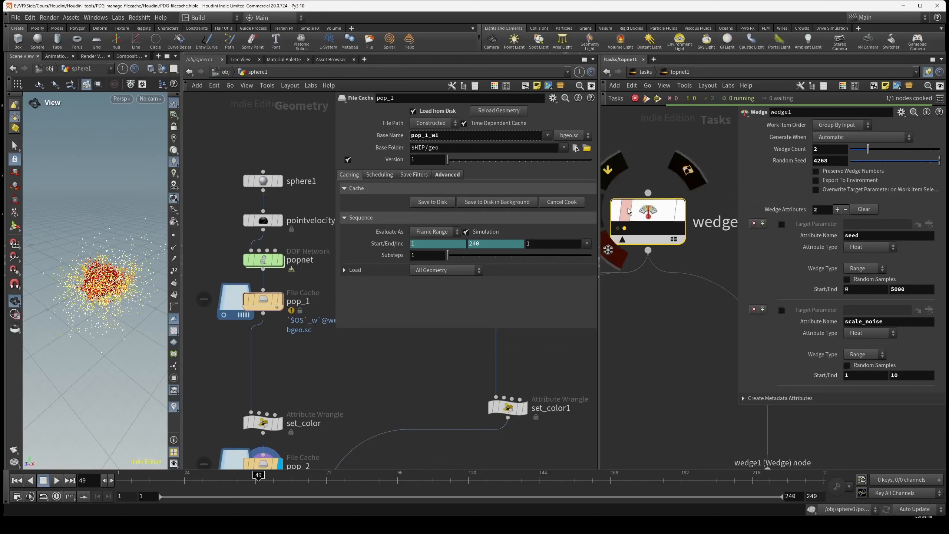
{"action": "left_click", "coordinate": [349, 160]}
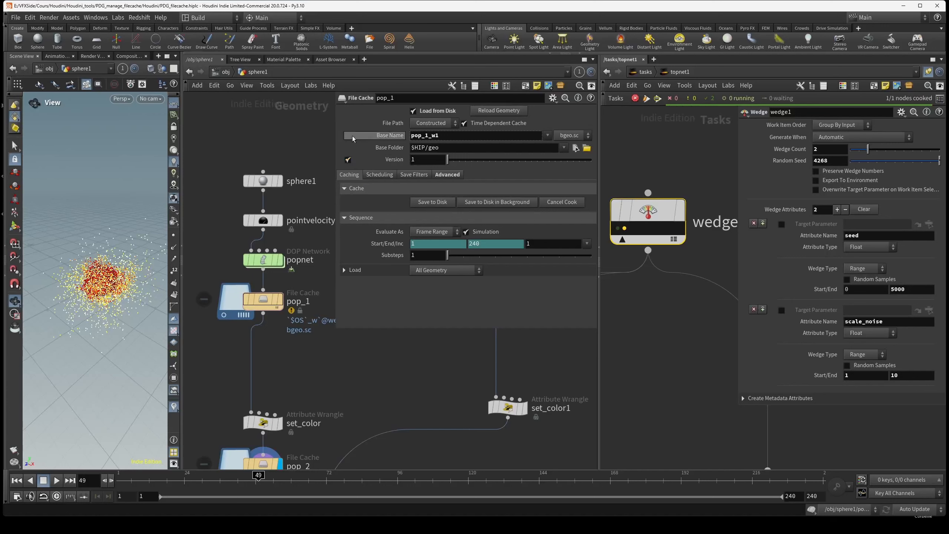
{"action": "left_click", "coordinate": [389, 138]}
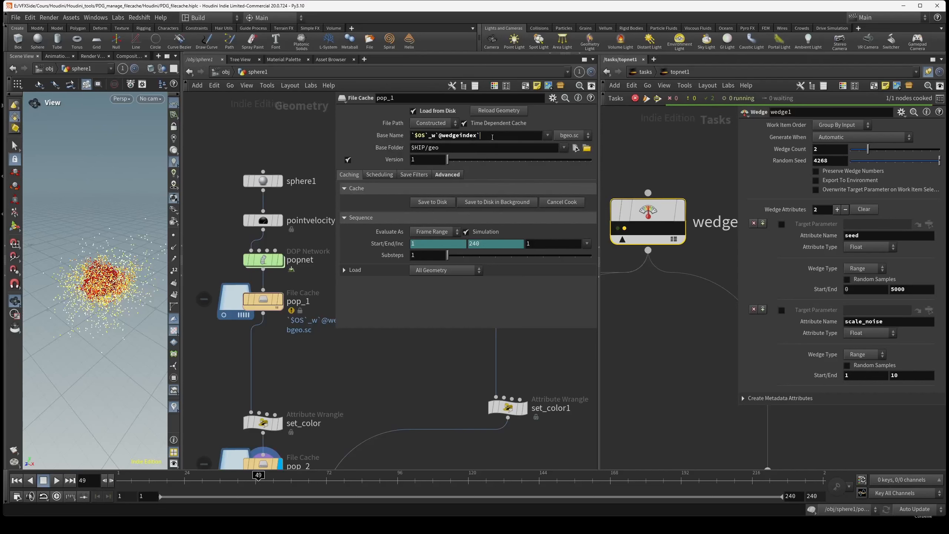
{"action": "left_click_drag", "start_coordinate": [493, 137], "coordinate": [405, 139]}
{"action": "key", "text": "ctrl+c"}
{"action": "middle_click_drag", "start_coordinate": [343, 419], "coordinate": [312, 303]}
{"action": "left_click", "coordinate": [235, 349]}
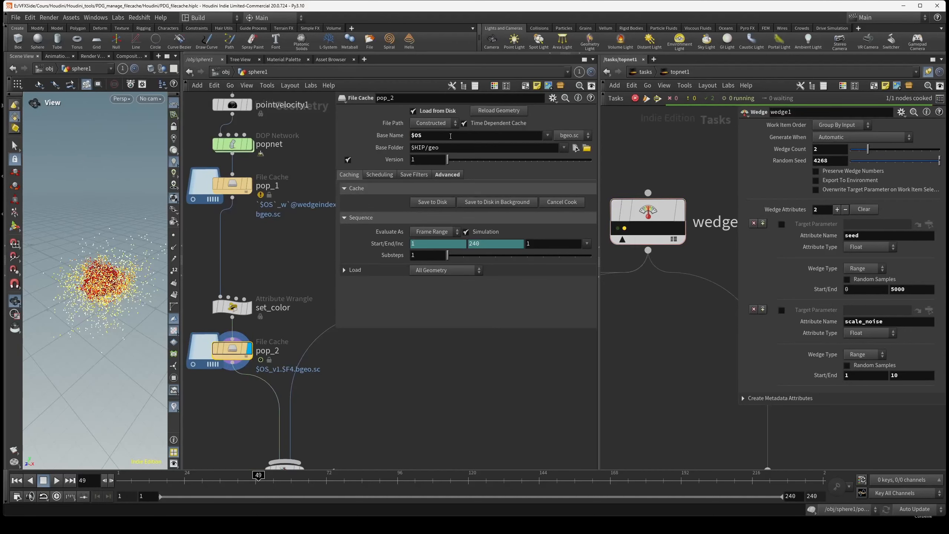
{"action": "double_click", "coordinate": [416, 135]}
{"action": "key", "text": "ctrl+v"}
{"action": "type", "text": "v"}
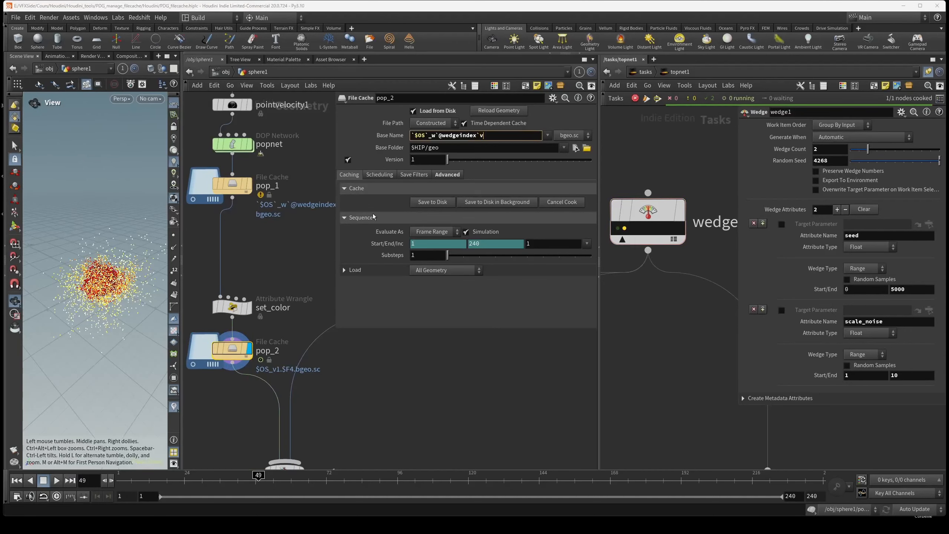
{"action": "key", "text": "Return"}
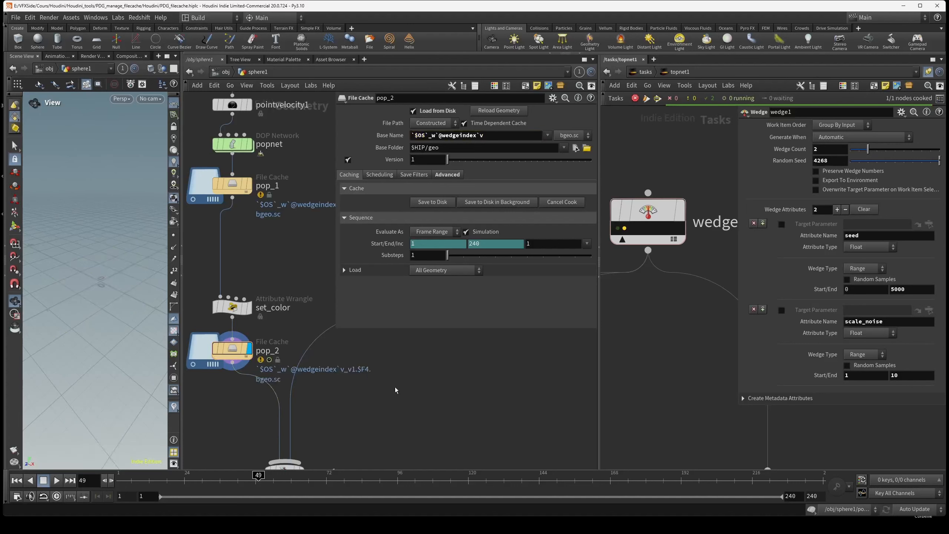
{"action": "middle_click_drag", "start_coordinate": [396, 390], "coordinate": [328, 432]}
{"action": "middle_click_drag", "start_coordinate": [390, 386], "coordinate": [264, 465]}
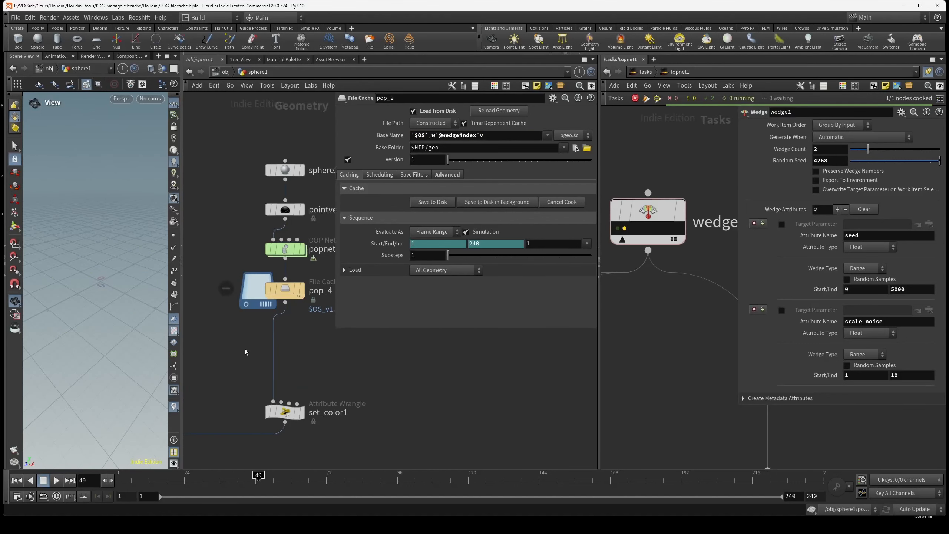
{"action": "left_click", "coordinate": [284, 288]}
{"action": "middle_click_drag", "start_coordinate": [285, 288], "coordinate": [263, 299]}
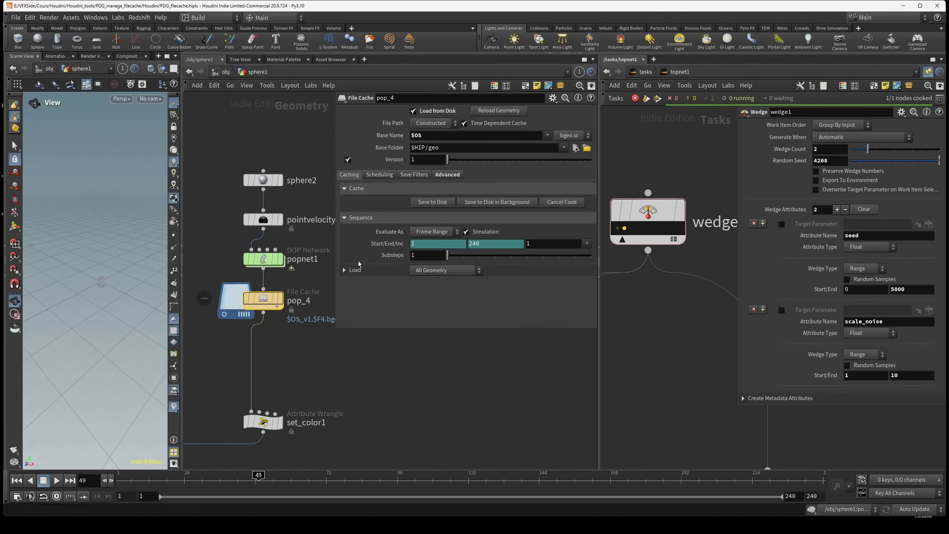
{"action": "double_click", "coordinate": [423, 135]}
{"action": "key", "text": "ctrl+v"}
{"action": "key", "text": "Return"}
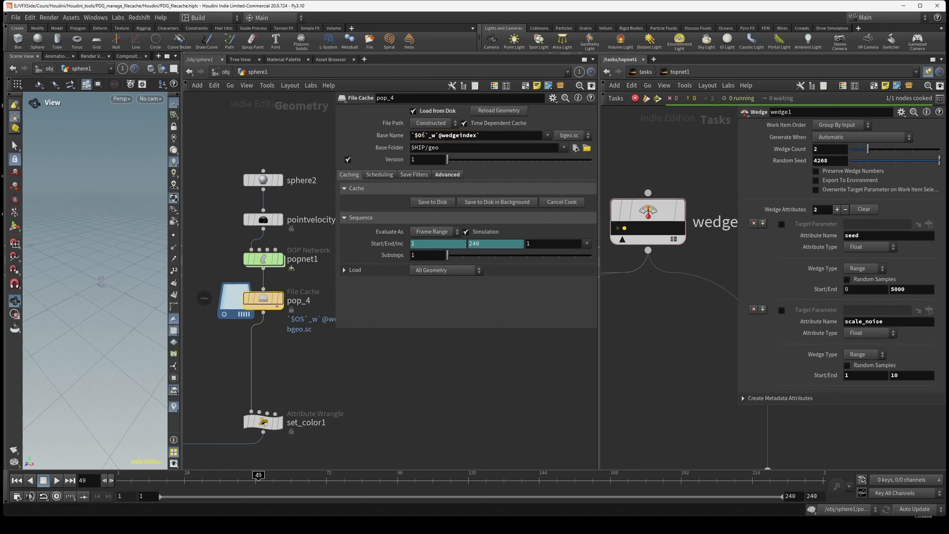
{"action": "middle_click_drag", "start_coordinate": [378, 423], "coordinate": [436, 377]}
{"action": "scroll", "coordinate": [405, 399], "scroll_direction": "down", "scroll_amount": 3}
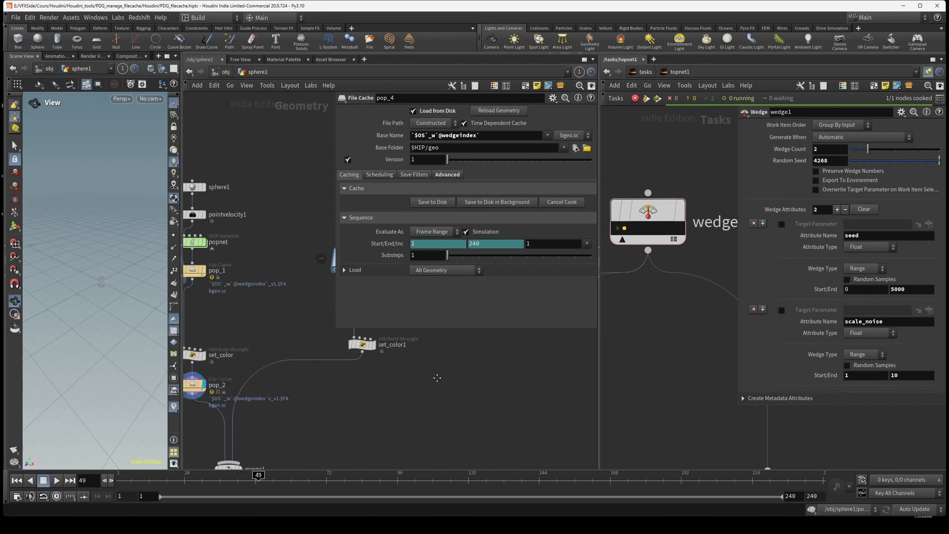
{"action": "middle_click_drag", "start_coordinate": [411, 457], "coordinate": [460, 381]}
{"action": "middle_click_drag", "start_coordinate": [323, 441], "coordinate": [338, 406]}
{"action": "left_click", "coordinate": [303, 403]}
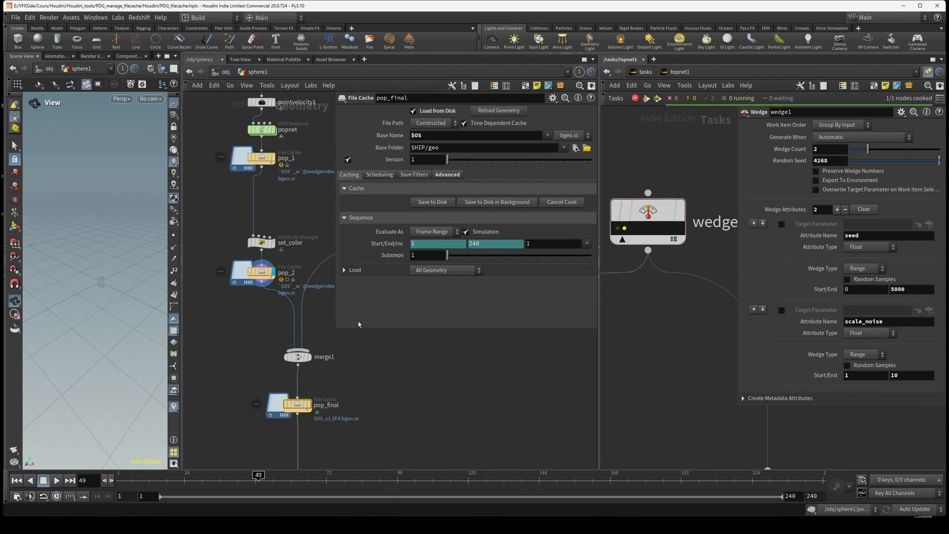
{"action": "double_click", "coordinate": [430, 140]}
{"action": "key", "text": "ctrl+v"}
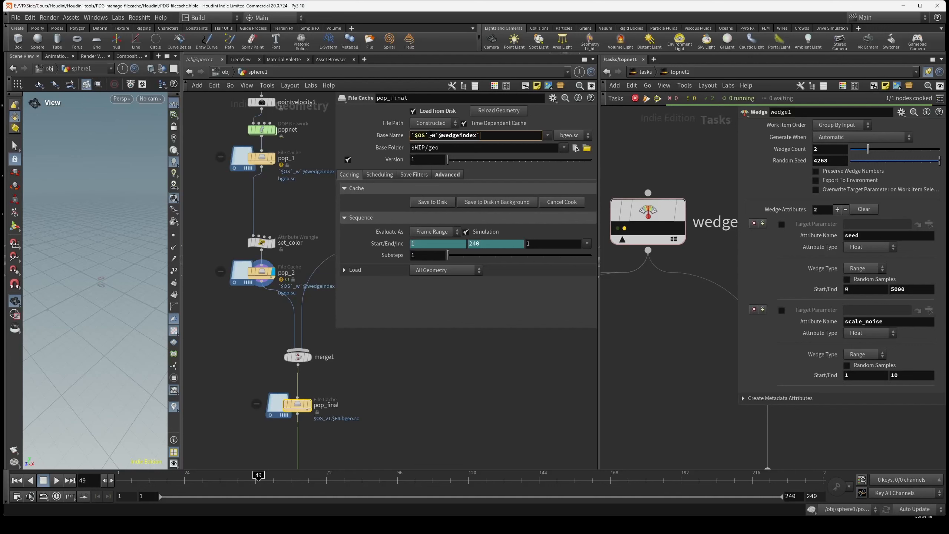
{"action": "key", "text": "Return"}
{"action": "scroll", "coordinate": [461, 404], "scroll_direction": "down", "scroll_amount": 4}
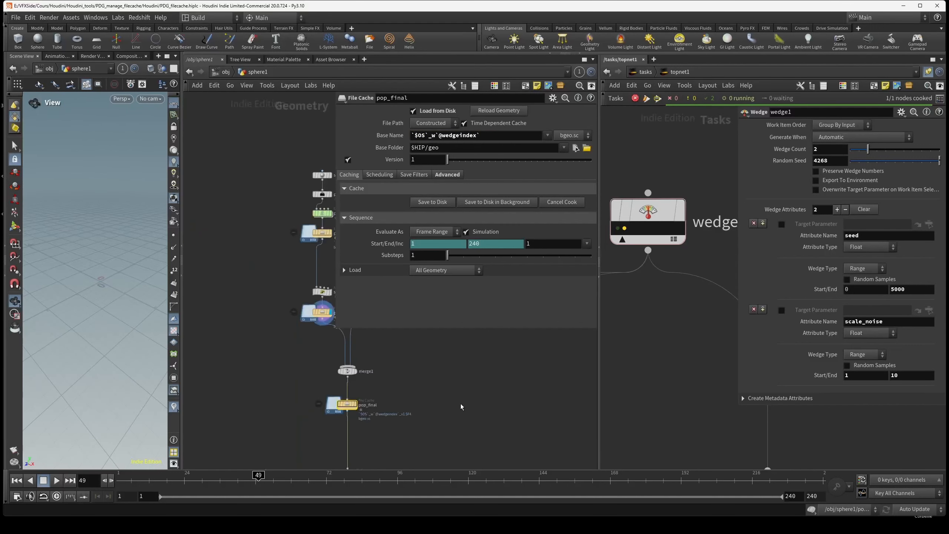
{"action": "middle_click_drag", "start_coordinate": [484, 438], "coordinate": [390, 423]}
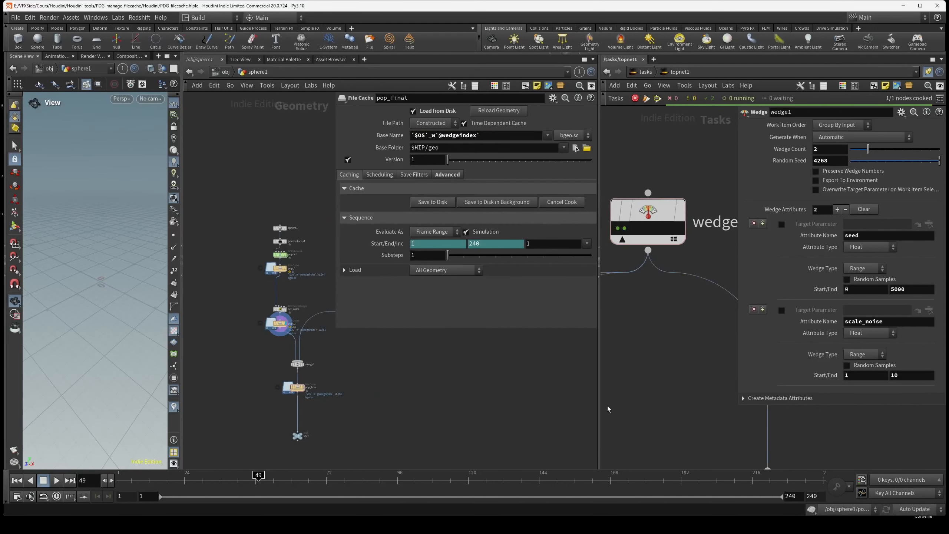
Cook the ropfetch_pop_final node in the TOP network to write the file caches for every wedge.
{"action": "left_click_drag", "start_coordinate": [599, 407], "coordinate": [530, 406]}
{"action": "scroll", "coordinate": [618, 246], "scroll_direction": "down", "scroll_amount": 3}
{"action": "middle_click_drag", "start_coordinate": [562, 401], "coordinate": [625, 161]}
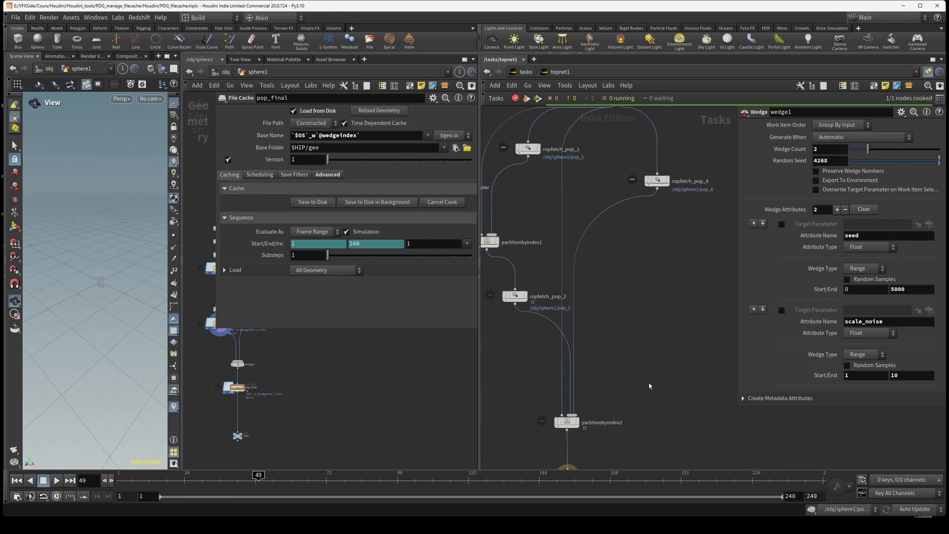
{"action": "middle_click_drag", "start_coordinate": [649, 397], "coordinate": [661, 283]}
{"action": "scroll", "coordinate": [583, 424], "scroll_direction": "up", "scroll_amount": 3}
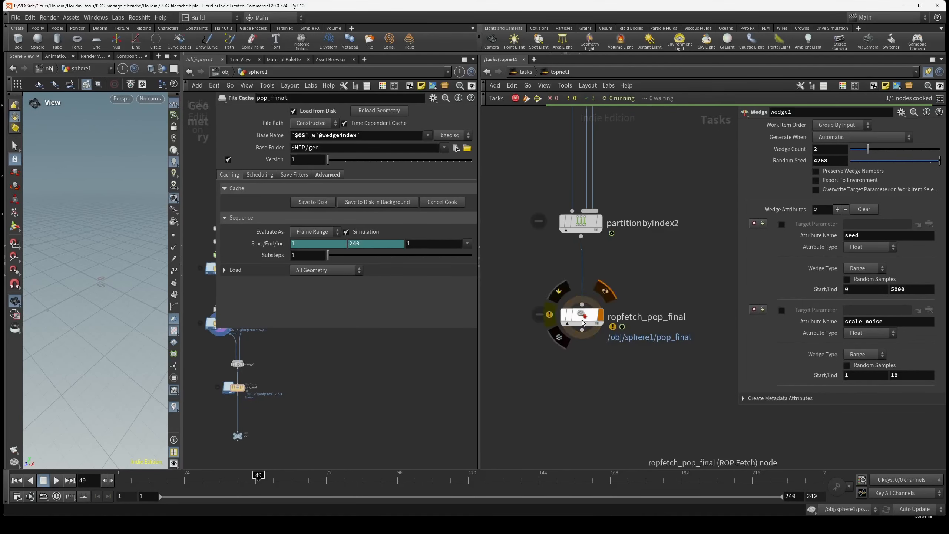
{"action": "left_click", "coordinate": [582, 318]}
{"action": "key", "text": "shift+v"}
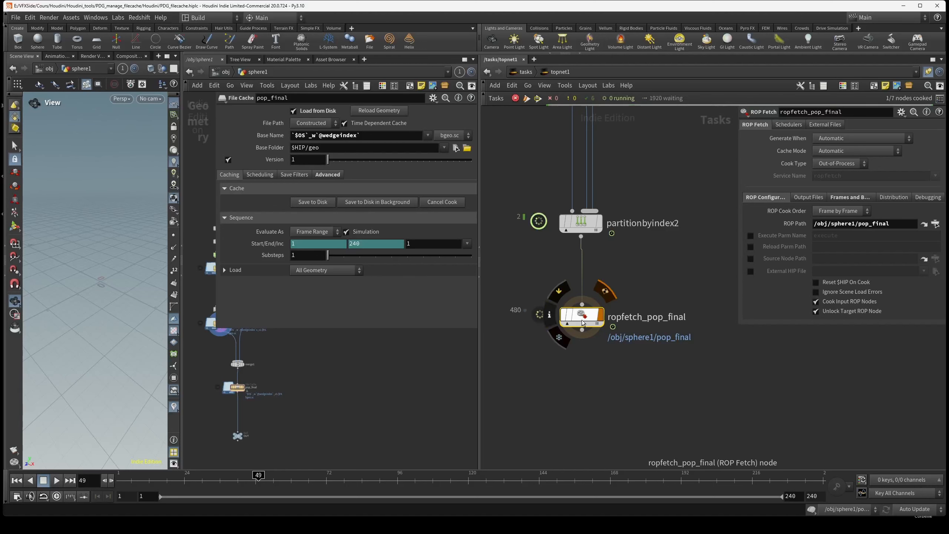
Examine the geo folder in the file explorer to check the cache folders written for each wedge, including pop_2_w1v.
{"action": "left_click_drag", "start_coordinate": [0, 4], "coordinate": [372, 63]}
{"action": "scroll", "coordinate": [650, 262], "scroll_direction": "up", "scroll_amount": 1}
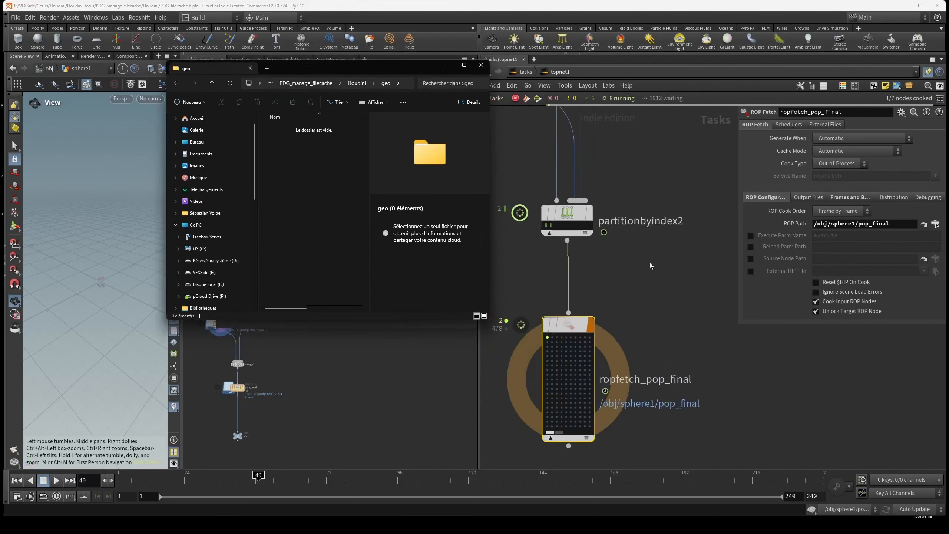
{"action": "scroll", "coordinate": [650, 262], "scroll_direction": "down", "scroll_amount": 3}
{"action": "middle_click_drag", "start_coordinate": [650, 262], "coordinate": [662, 416]}
{"action": "left_click", "coordinate": [467, 525]}
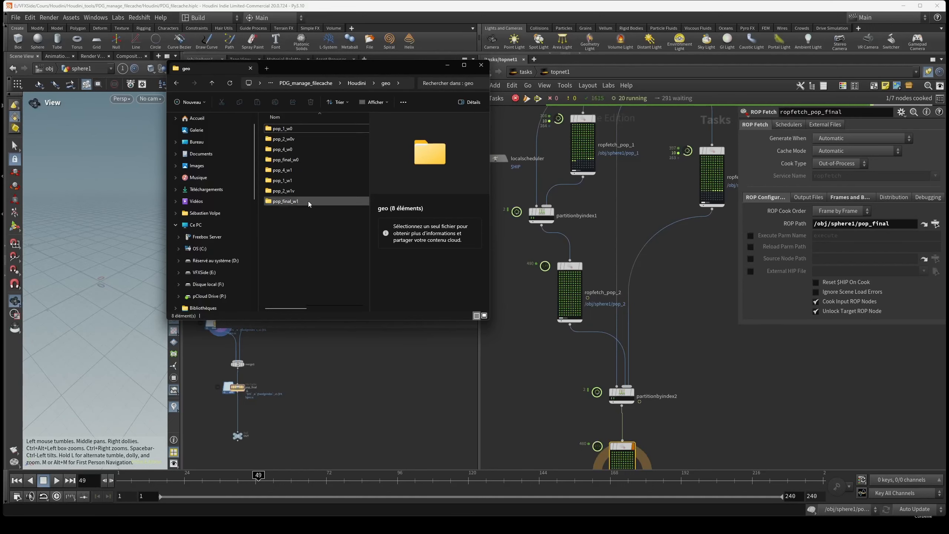
{"action": "left_click", "coordinate": [287, 193]}
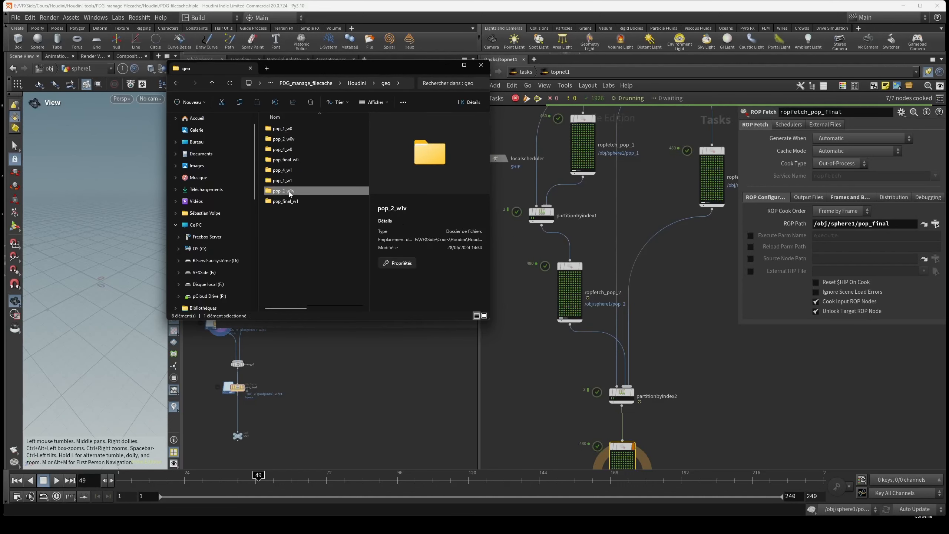
{"action": "left_click_drag", "start_coordinate": [416, 73], "coordinate": [537, 133]}
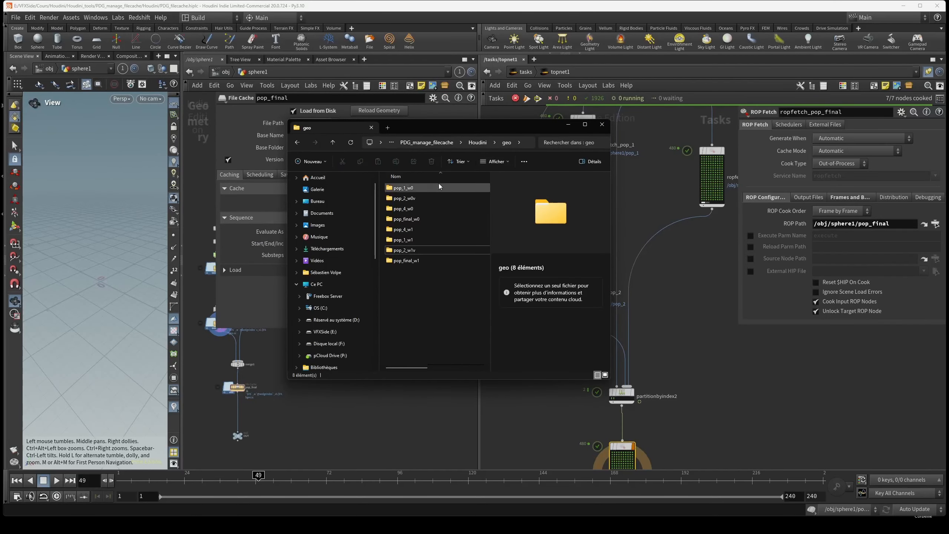
Delete all the wedge cache folders from the geo directory and move the file explorer out of the way.
{"action": "left_click_drag", "start_coordinate": [437, 185], "coordinate": [420, 263]}
{"action": "key", "text": "Delete"}
{"action": "left_click_drag", "start_coordinate": [448, 127], "coordinate": [0, 90]}
{"action": "left_click_drag", "start_coordinate": [479, 391], "coordinate": [642, 389]}
{"action": "key", "text": "h"}
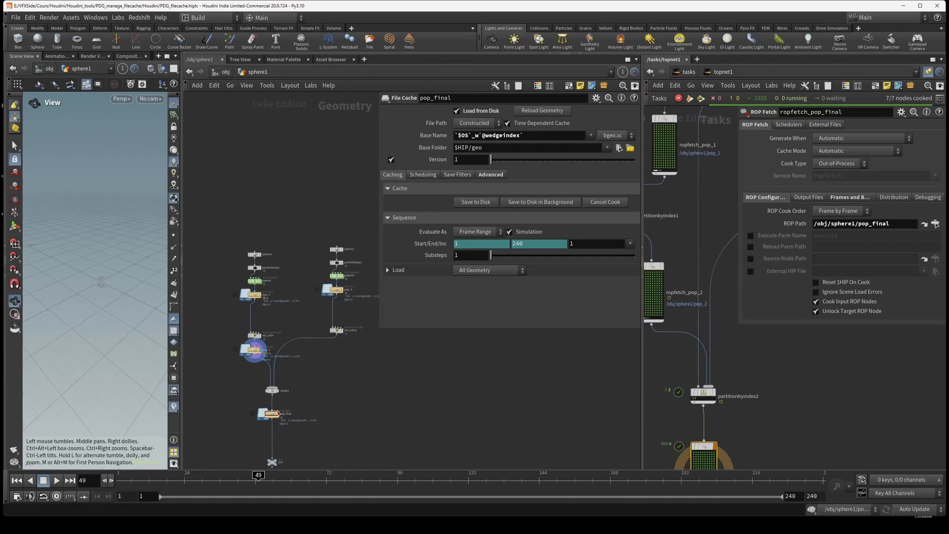
{"action": "middle_click_drag", "start_coordinate": [366, 417], "coordinate": [344, 458]}
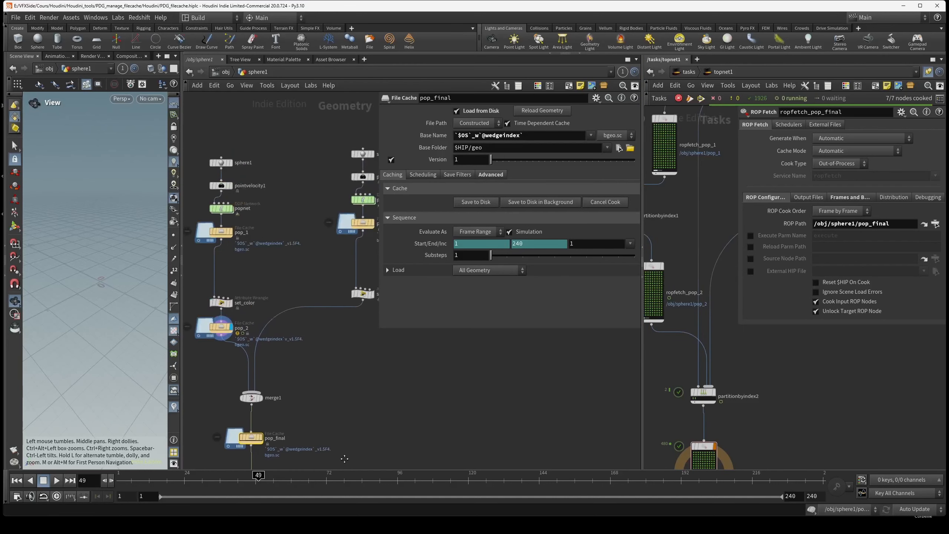
{"action": "left_click", "coordinate": [227, 327]}
{"action": "left_click", "coordinate": [540, 136]}
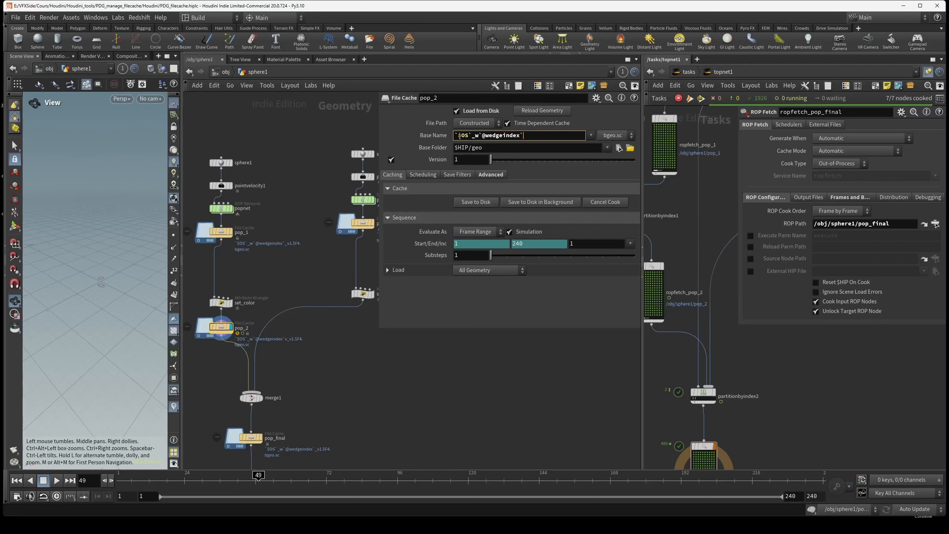
{"action": "left_click", "coordinate": [221, 232]}
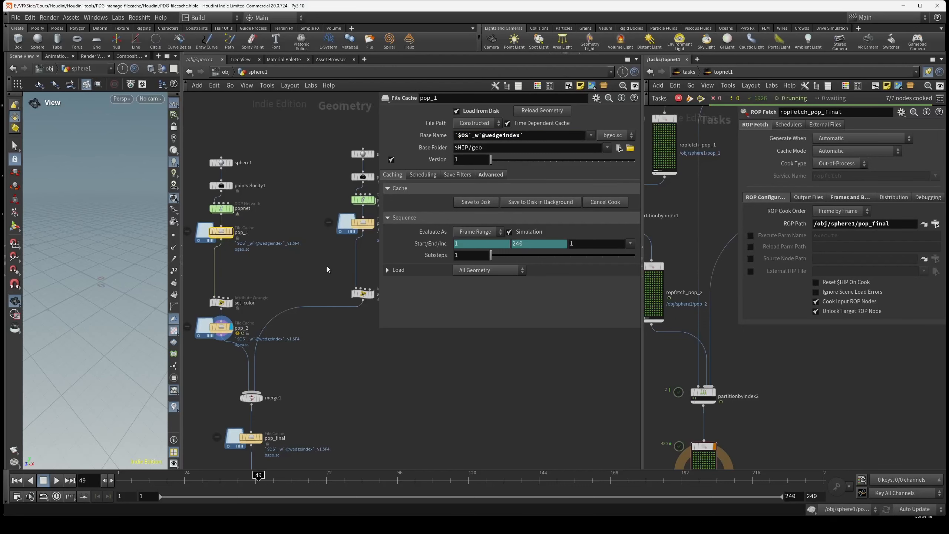
{"action": "middle_click_drag", "start_coordinate": [328, 270], "coordinate": [299, 275]}
{"action": "left_click", "coordinate": [333, 228]}
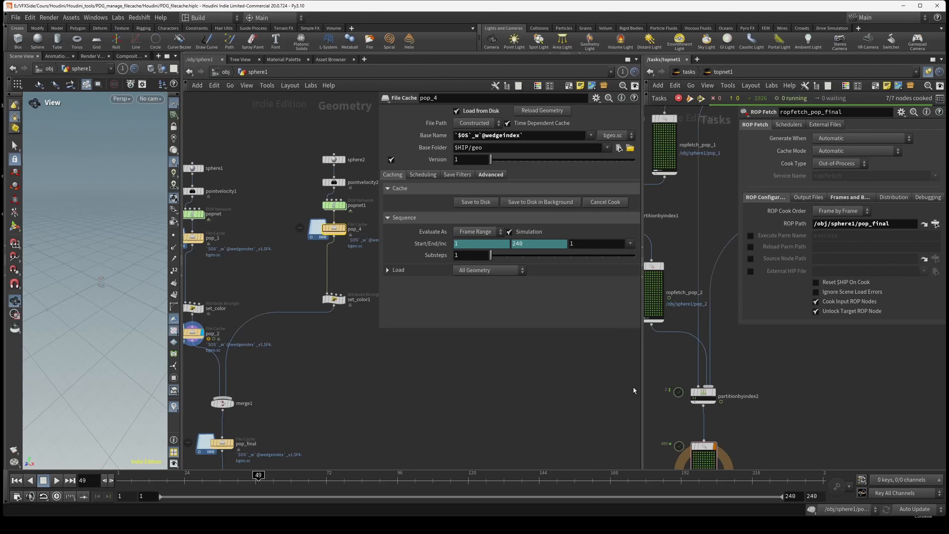
Recook ropfetch_pop_final to write the caches again with the corrected pop_2 name.
{"action": "left_click_drag", "start_coordinate": [642, 381], "coordinate": [486, 361]}
{"action": "middle_click_drag", "start_coordinate": [629, 446], "coordinate": [630, 366]}
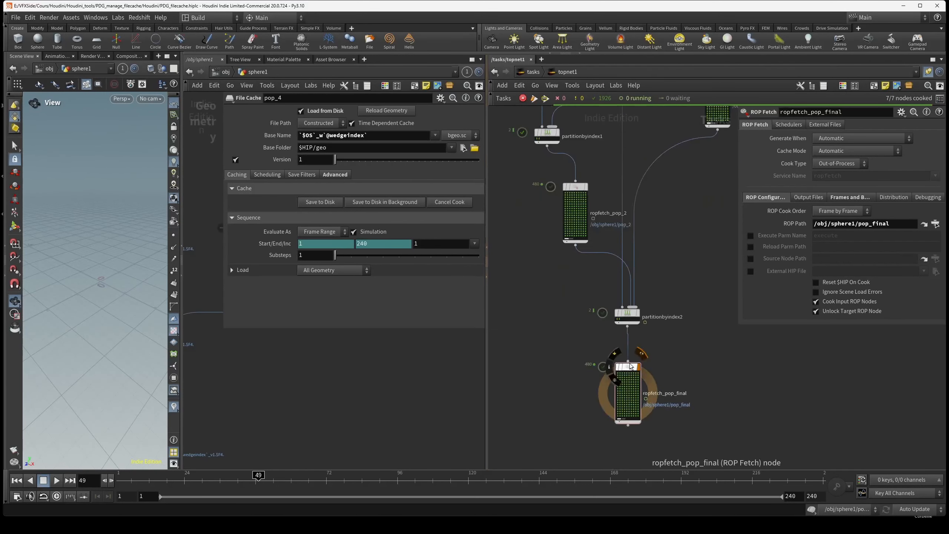
{"action": "key", "text": "shift+v"}
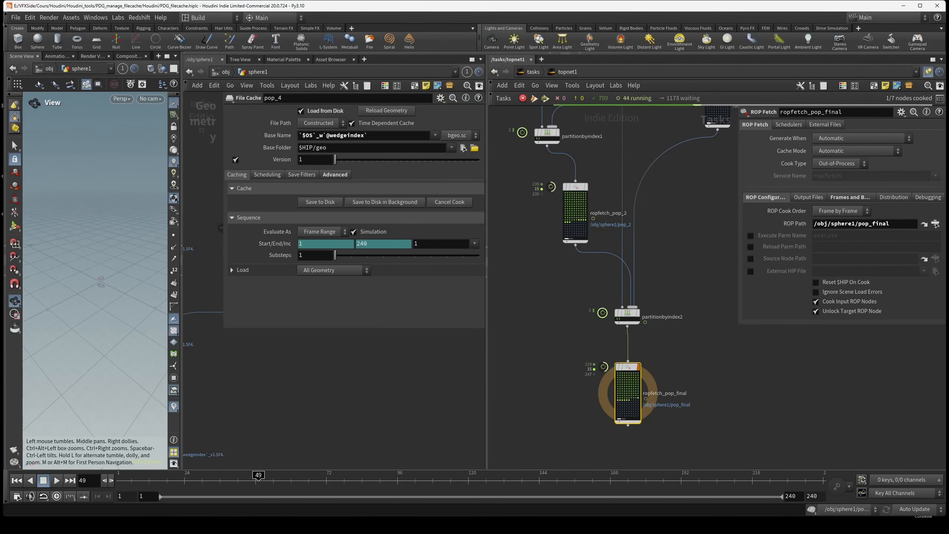
Display the OUT node in the sphere1 network and scrub the timeline to frame 32.
{"action": "middle_click_drag", "start_coordinate": [515, 329], "coordinate": [579, 405]}
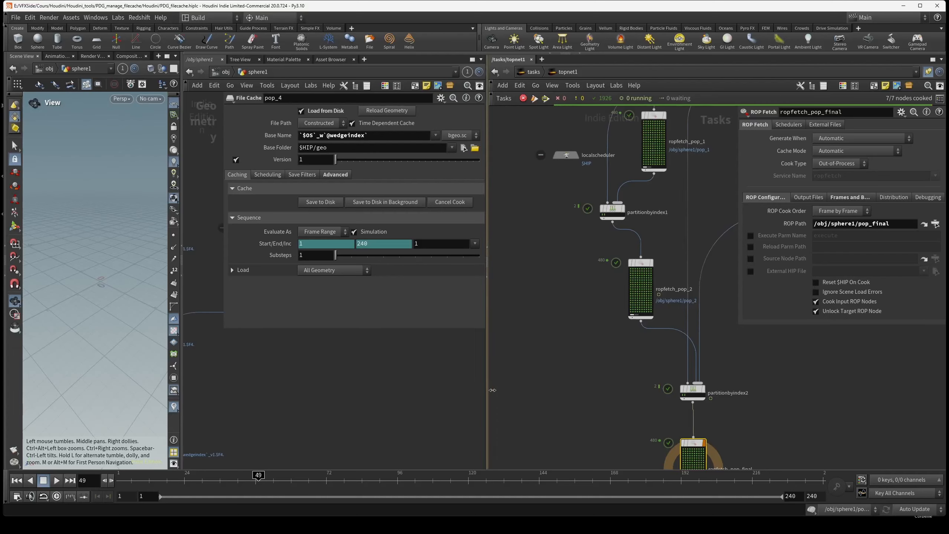
{"action": "left_click_drag", "start_coordinate": [487, 392], "coordinate": [589, 392]}
{"action": "middle_click_drag", "start_coordinate": [301, 411], "coordinate": [397, 414]}
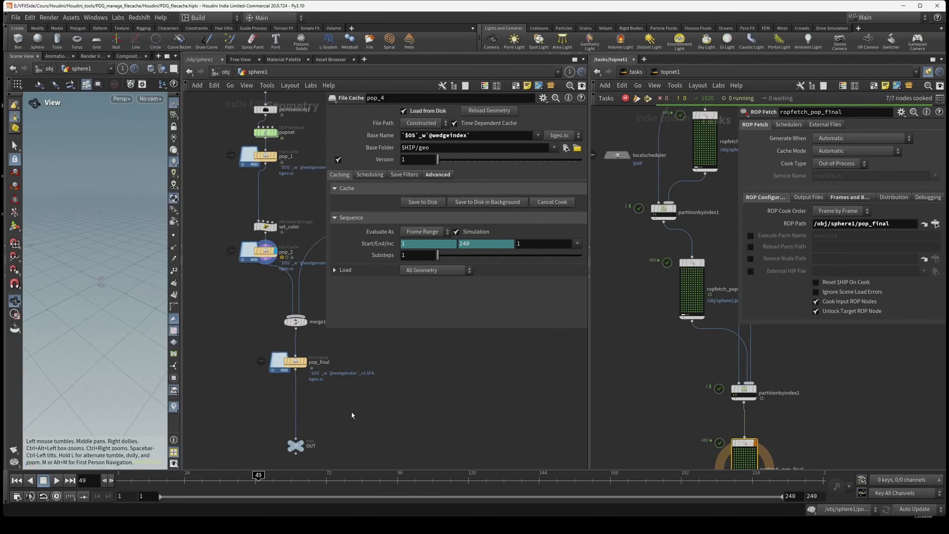
{"action": "left_click", "coordinate": [302, 442]}
{"action": "left_click_drag", "start_coordinate": [232, 484], "coordinate": [207, 486]}
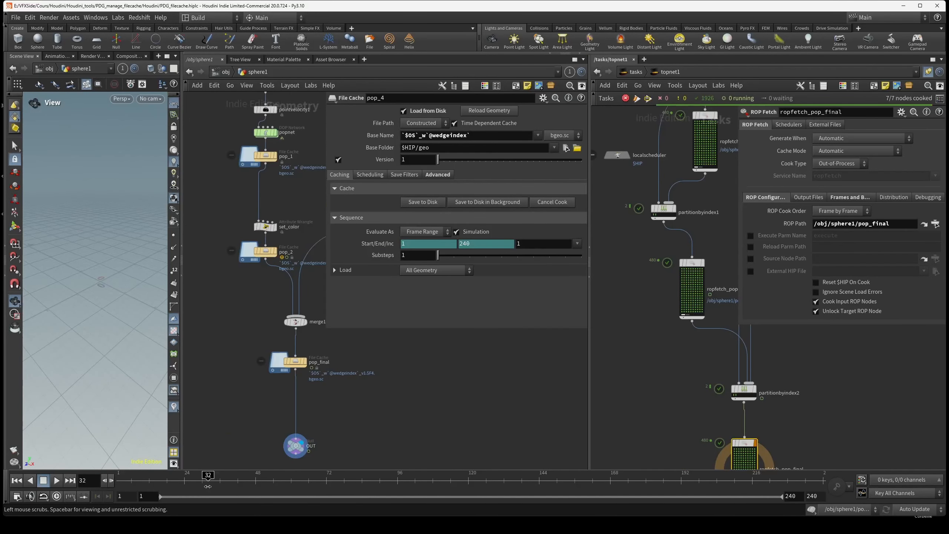
Hide the geometry network's parameters and select a wedge1 work item to inspect its dependent cache work items.
{"action": "middle_click_drag", "start_coordinate": [657, 357], "coordinate": [629, 471]}
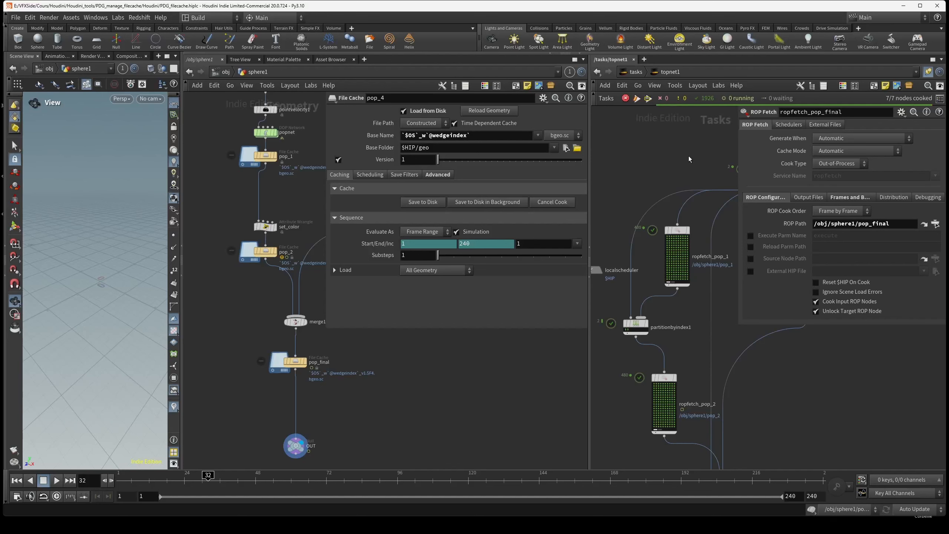
{"action": "middle_click_drag", "start_coordinate": [688, 156], "coordinate": [614, 233]}
{"action": "right_click_drag", "start_coordinate": [691, 264], "coordinate": [673, 310]}
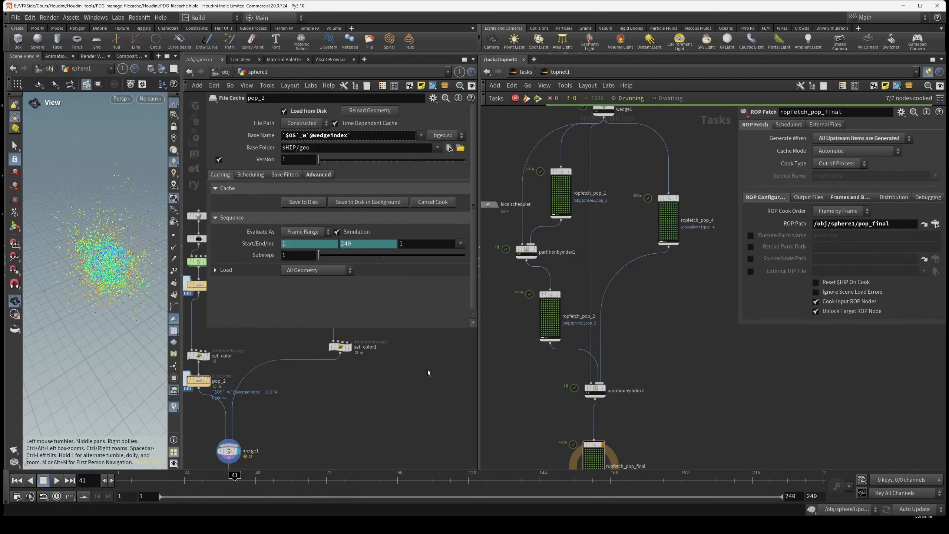
{"action": "middle_click_drag", "start_coordinate": [609, 211], "coordinate": [613, 261]}
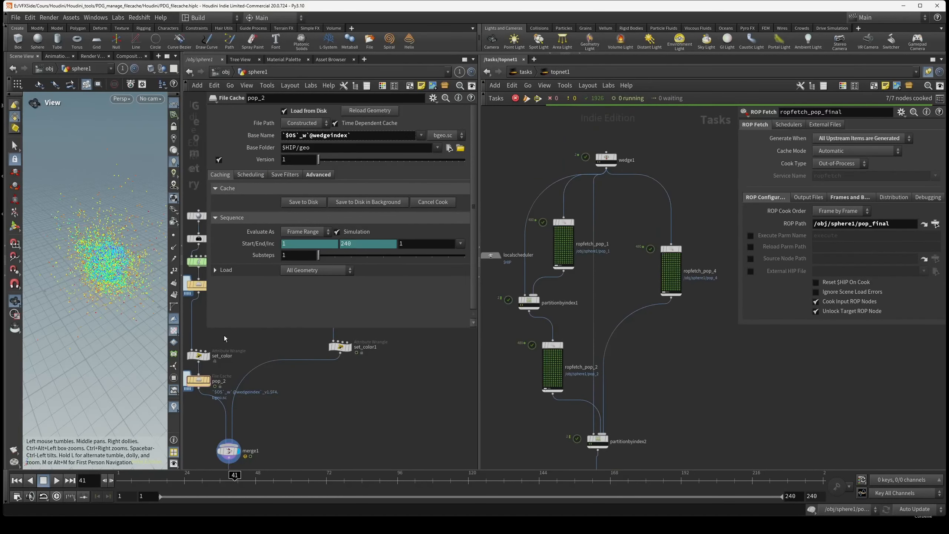
{"action": "key", "text": "p"}
{"action": "middle_click_drag", "start_coordinate": [237, 291], "coordinate": [301, 280]}
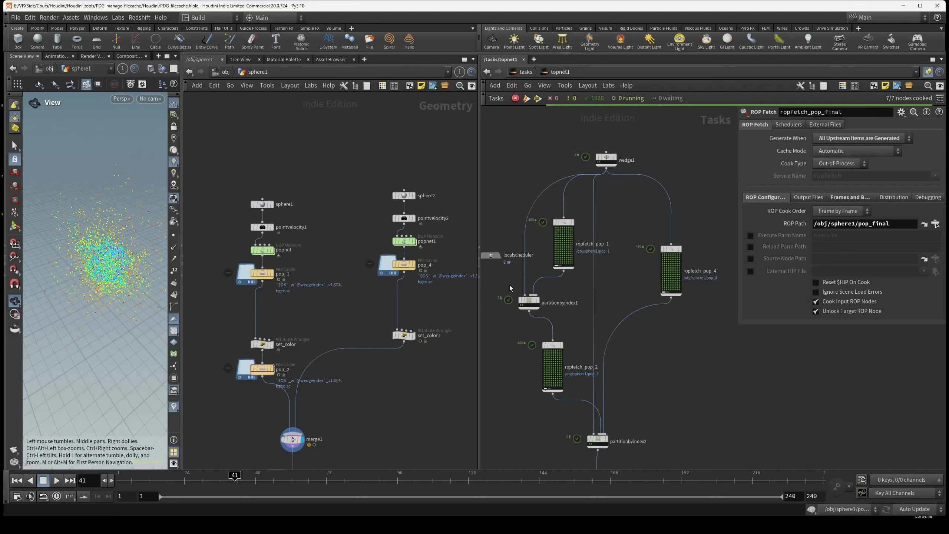
{"action": "scroll", "coordinate": [583, 169], "scroll_direction": "up", "scroll_amount": 4}
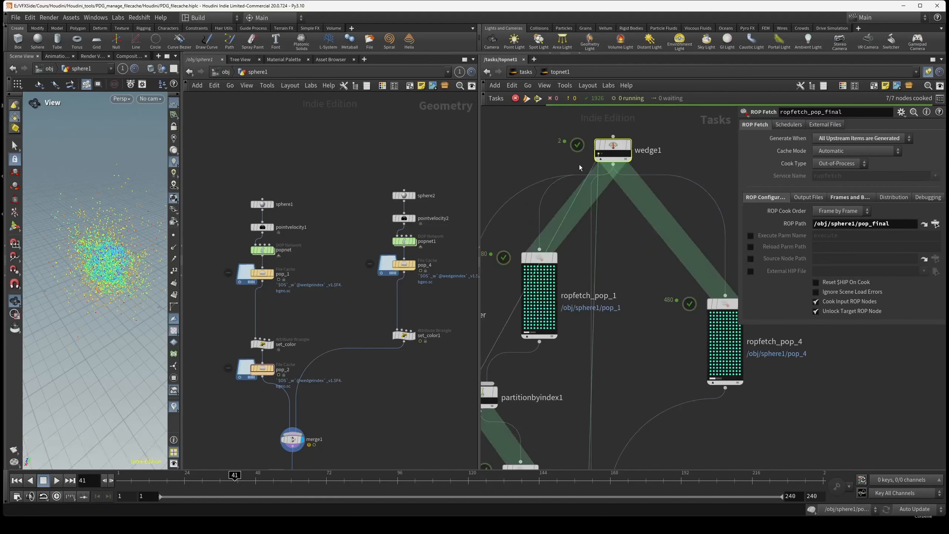
Display pop_final and pop_2 in turn, scrubbing the timeline to frame 29 to check the cached particles.
{"action": "middle_click_drag", "start_coordinate": [375, 437], "coordinate": [393, 323]}
{"action": "left_click", "coordinate": [319, 365]}
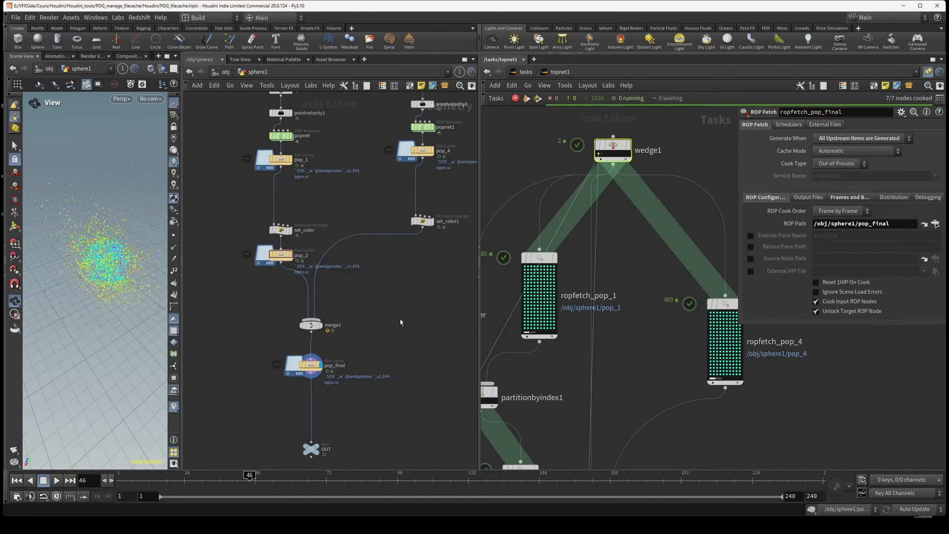
{"action": "middle_click_drag", "start_coordinate": [401, 322], "coordinate": [387, 378]}
{"action": "left_click", "coordinate": [273, 311]}
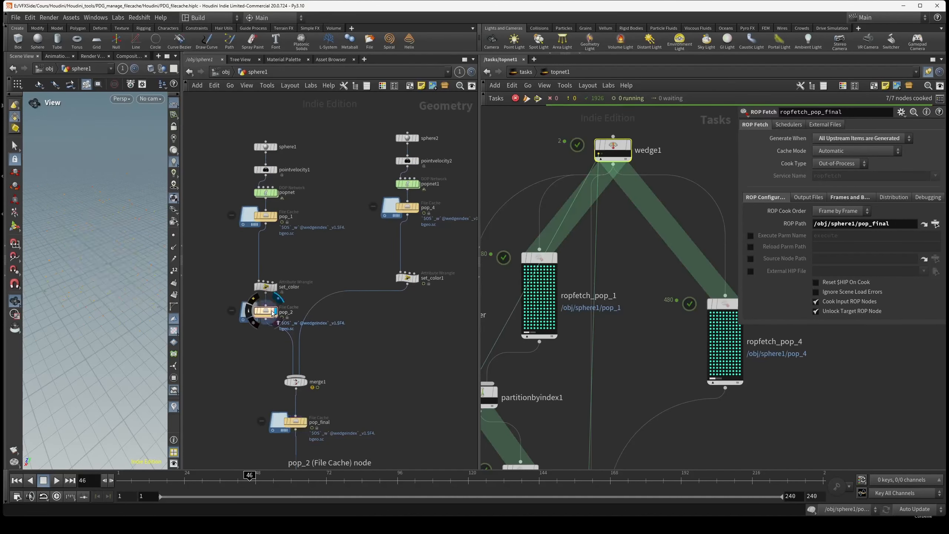
{"action": "left_click_drag", "start_coordinate": [250, 478], "coordinate": [199, 475]}
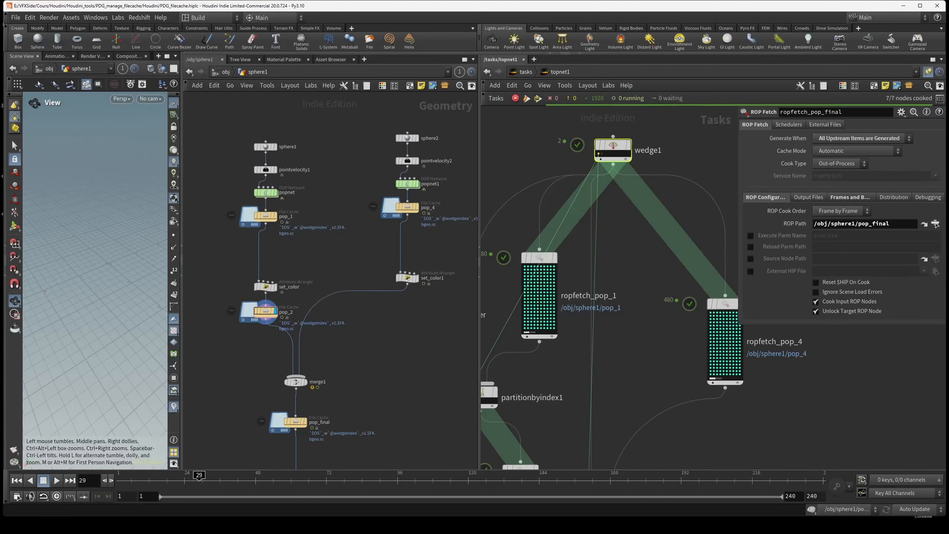
Inspect the cached frame files and their sizes in the v1 folder of pop_2_w0 in the file explorer.
{"action": "key", "text": "alt+Tab"}
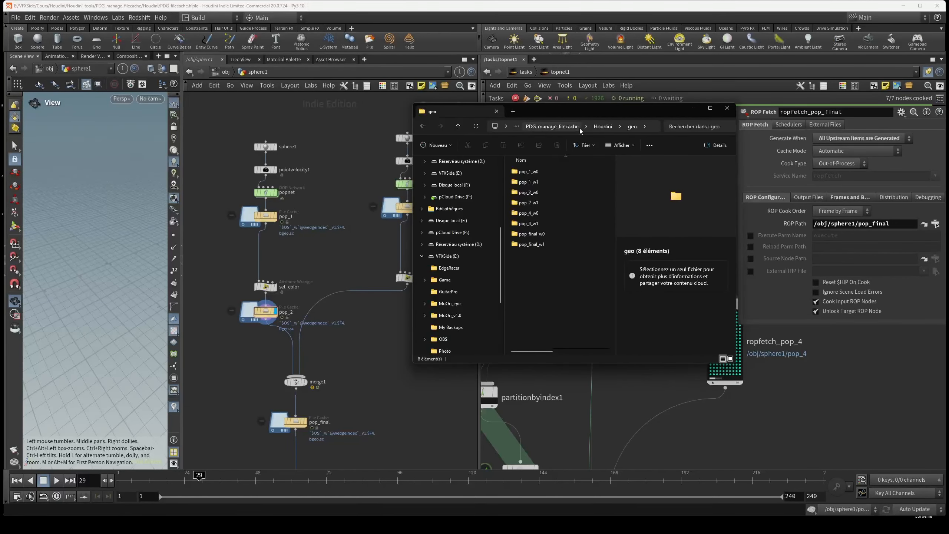
{"action": "double_click", "coordinate": [540, 193]}
{"action": "double_click", "coordinate": [522, 172]}
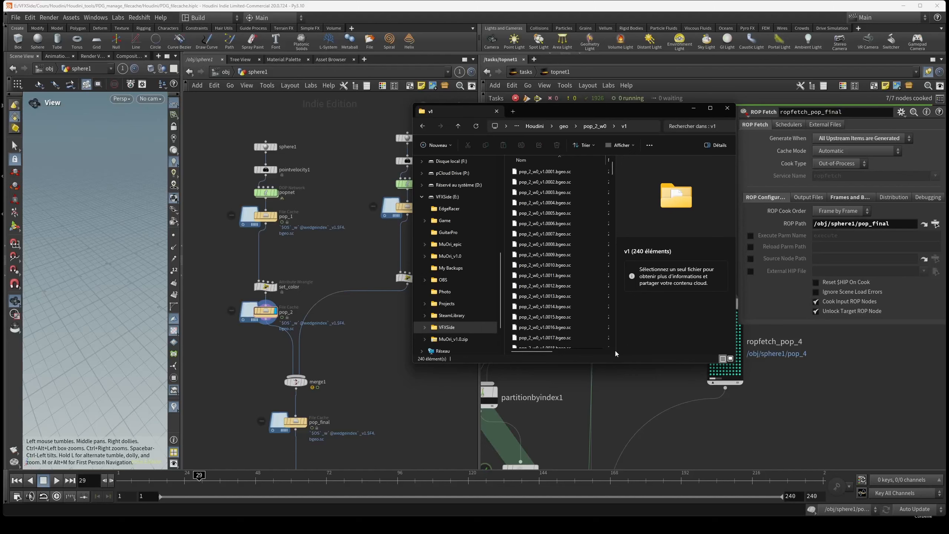
{"action": "left_click_drag", "start_coordinate": [615, 353], "coordinate": [917, 444]}
{"action": "left_click_drag", "start_coordinate": [797, 187], "coordinate": [803, 269]}
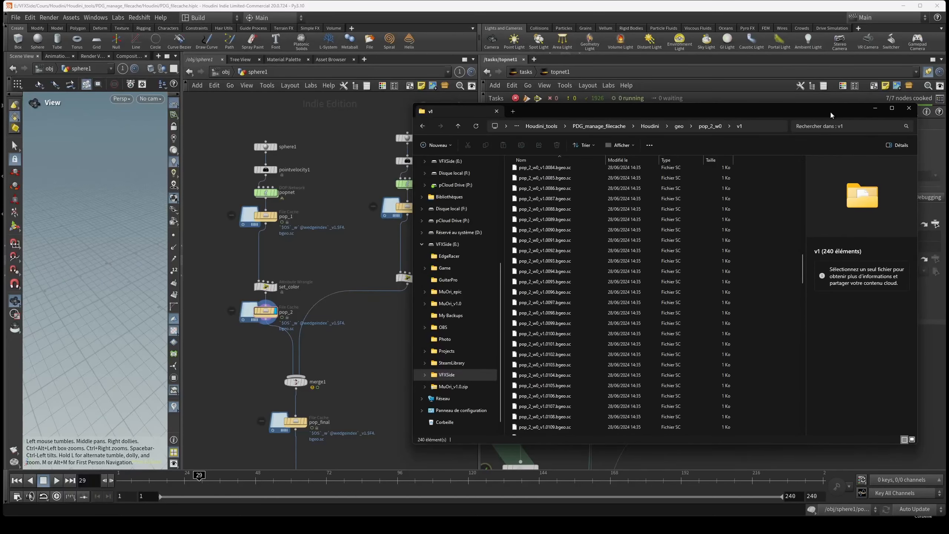
{"action": "left_click_drag", "start_coordinate": [834, 112], "coordinate": [0, 75]}
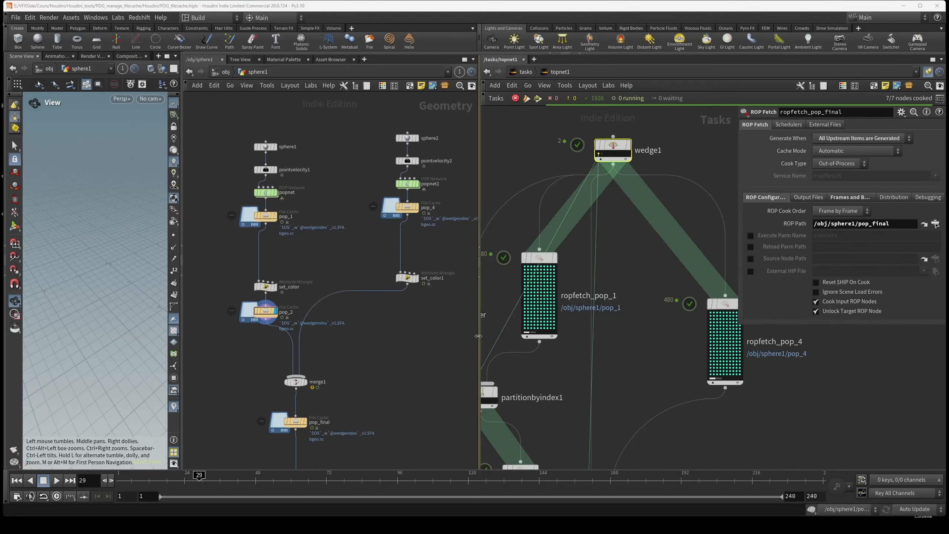
Select the wedge1 node in the TOP network and review its seed and scale_noise wedge attributes.
{"action": "left_click_drag", "start_coordinate": [480, 352], "coordinate": [446, 353]}
{"action": "middle_click_drag", "start_coordinate": [628, 345], "coordinate": [603, 422]}
{"action": "left_click", "coordinate": [576, 225]}
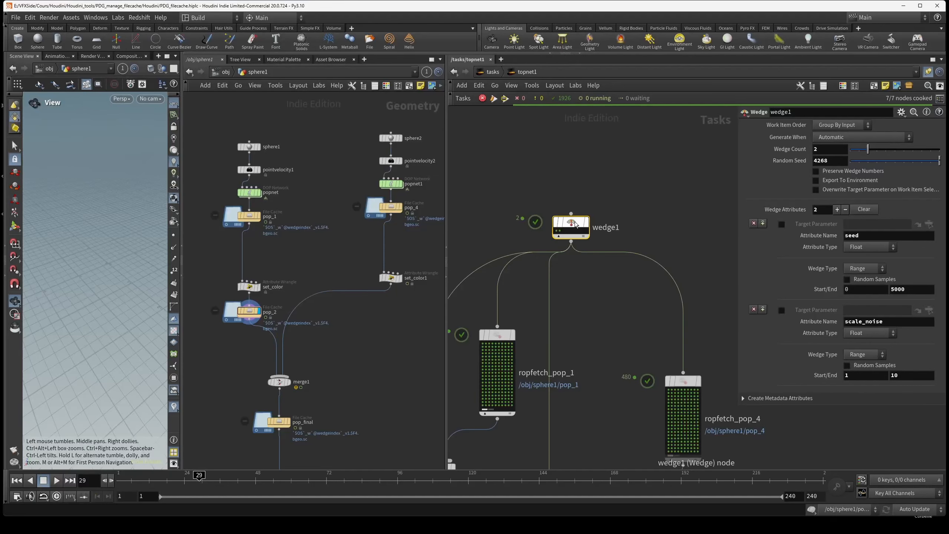
{"action": "middle_click_drag", "start_coordinate": [618, 339], "coordinate": [585, 290]}
{"action": "left_click_drag", "start_coordinate": [650, 335], "coordinate": [651, 313]}
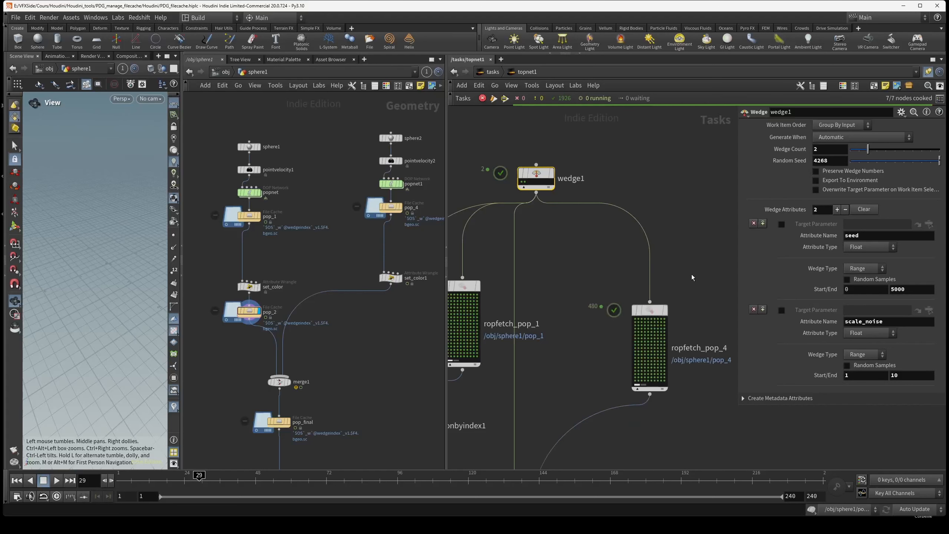
Examine the Generate When options of ropfetch_pop_4 and leave the setting as it is.
{"action": "left_click_drag", "start_coordinate": [692, 277], "coordinate": [625, 352]}
{"action": "middle_click_drag", "start_coordinate": [686, 322], "coordinate": [648, 320]}
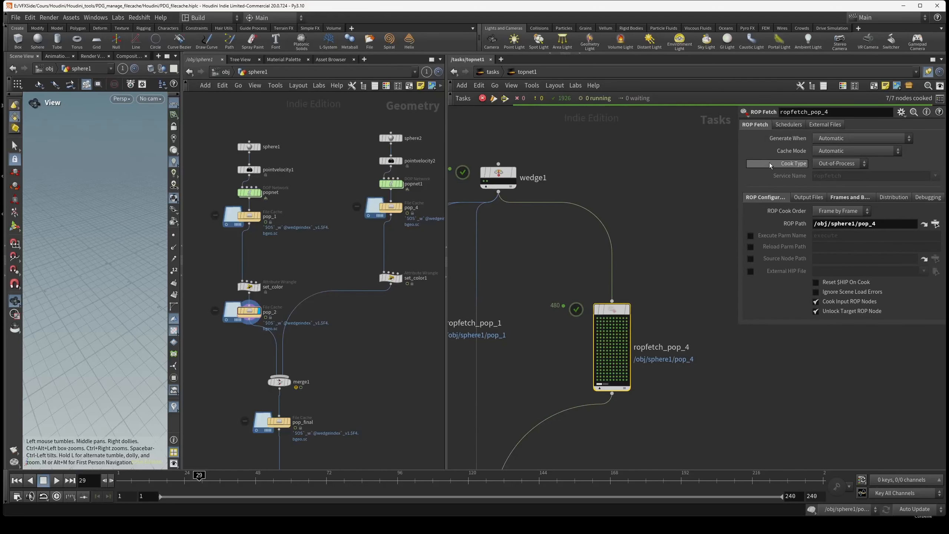
{"action": "left_click", "coordinate": [843, 140]}
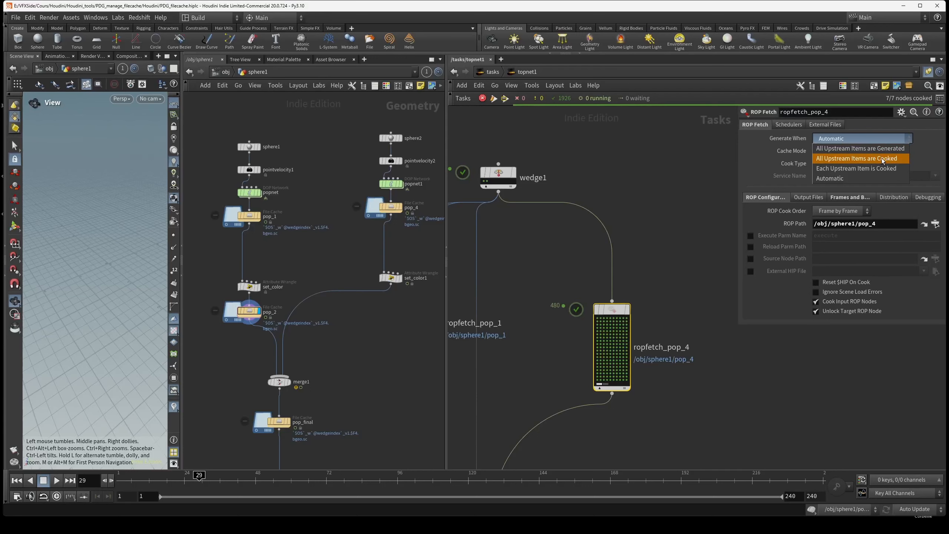
{"action": "key", "text": "Escape"}
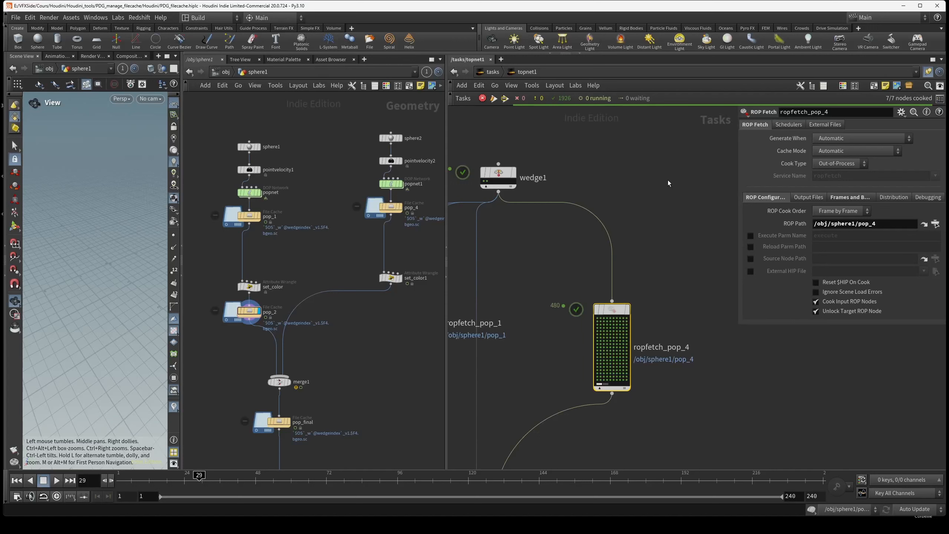
Add a Wedge node beside wedge1 in the TOP network and set its wedge count to 5.
{"action": "key", "text": "Tab"}
{"action": "type", "text": "merg"}
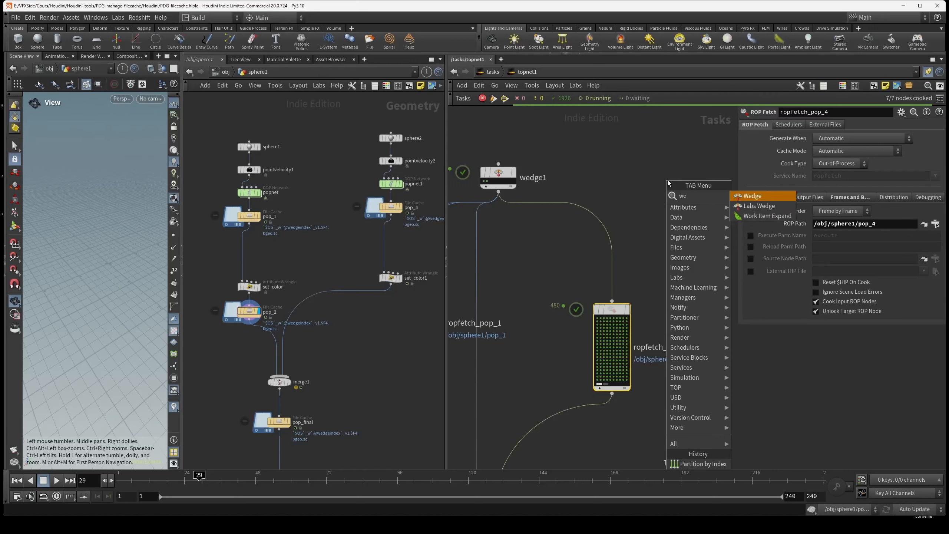
{"action": "key", "text": "Return"}
{"action": "left_click", "coordinate": [668, 183]}
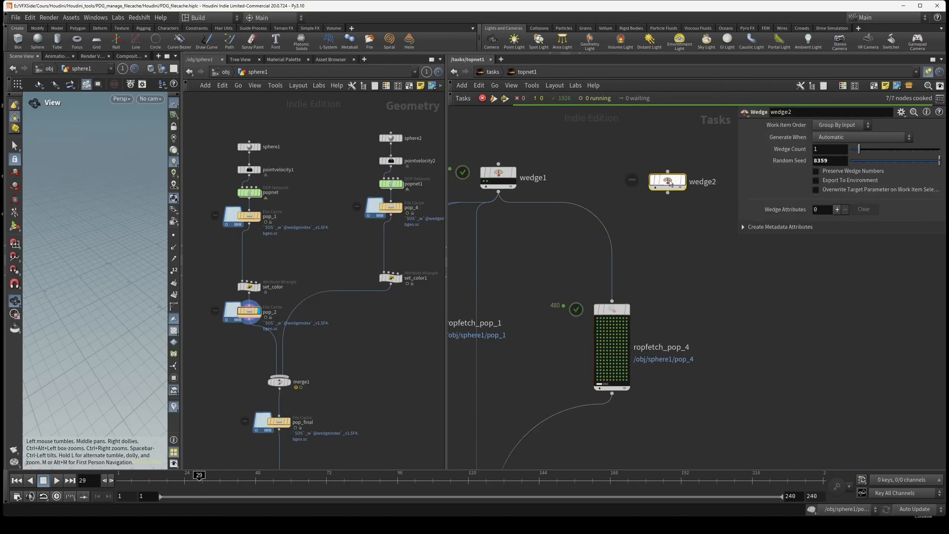
{"action": "left_click_drag", "start_coordinate": [859, 149], "coordinate": [895, 154]}
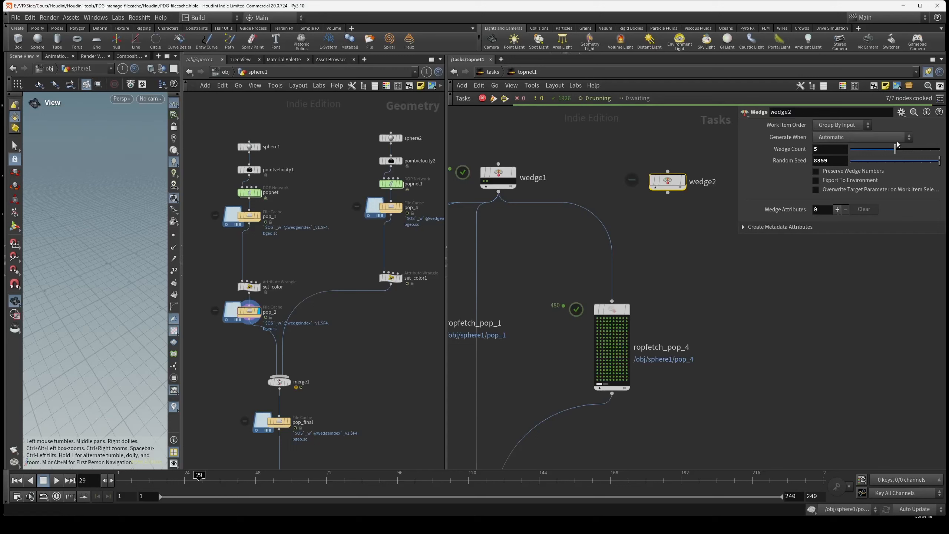
Generate the work items of the new wedge2 node without cooking it and look at them up close.
{"action": "right_click", "coordinate": [669, 182]}
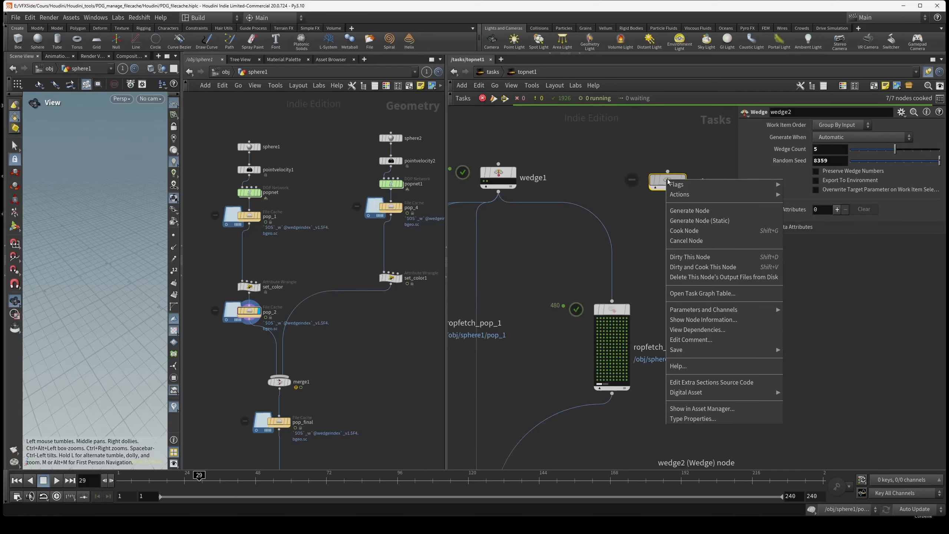
{"action": "left_click", "coordinate": [714, 211]}
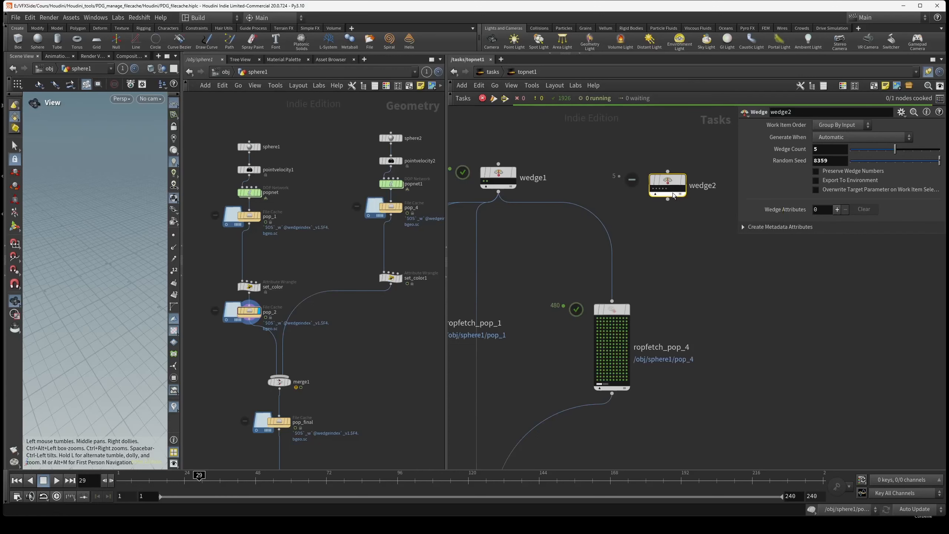
{"action": "scroll", "coordinate": [635, 191], "scroll_direction": "up", "scroll_amount": 5}
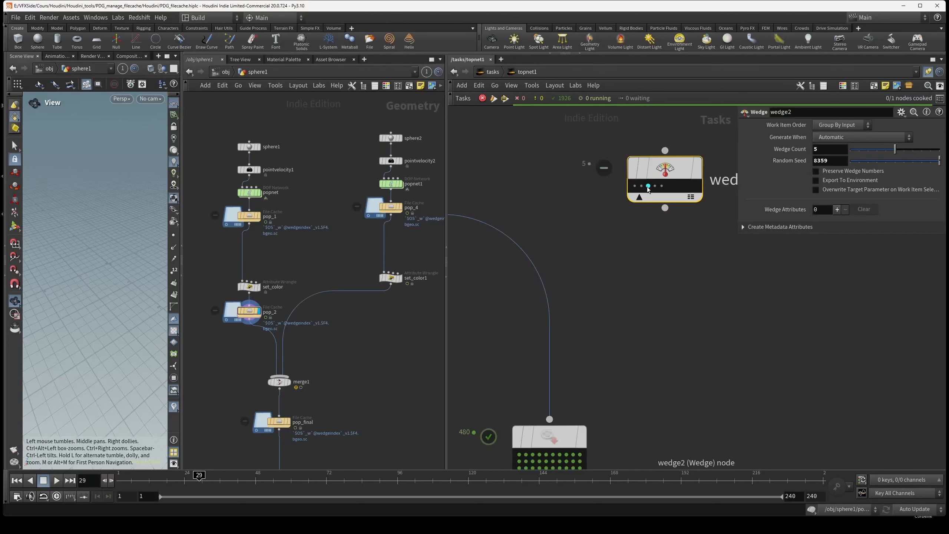
Follow the chain from ropfetch_pop_1 through partitionbyindex1 to ropfetch_pop_2, examining their work items and settings.
{"action": "scroll", "coordinate": [625, 287], "scroll_direction": "down", "scroll_amount": 8}
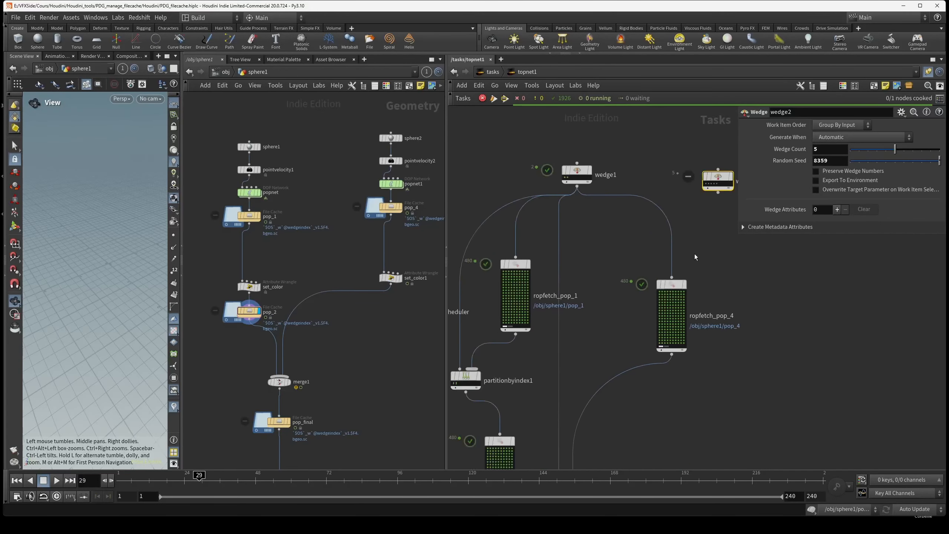
{"action": "middle_click_drag", "start_coordinate": [591, 348], "coordinate": [621, 332]}
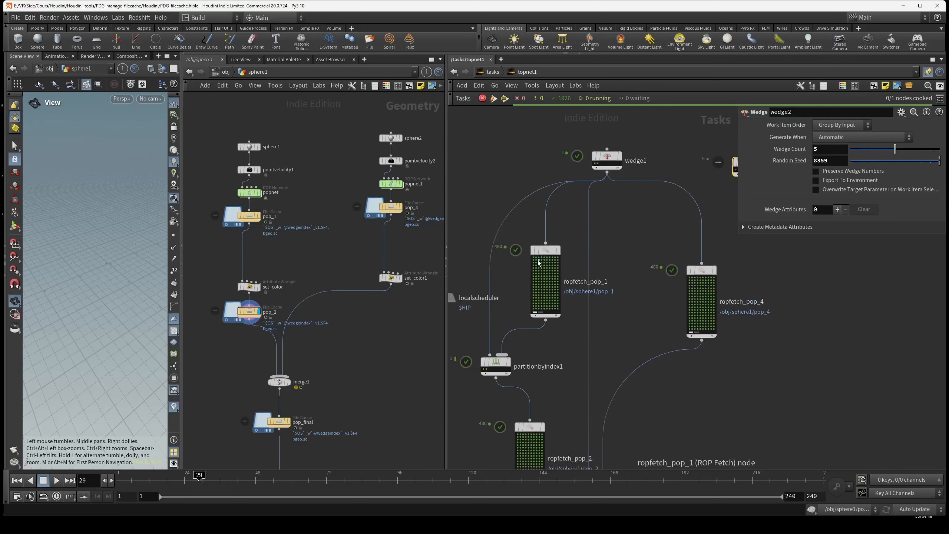
{"action": "left_click", "coordinate": [545, 258]}
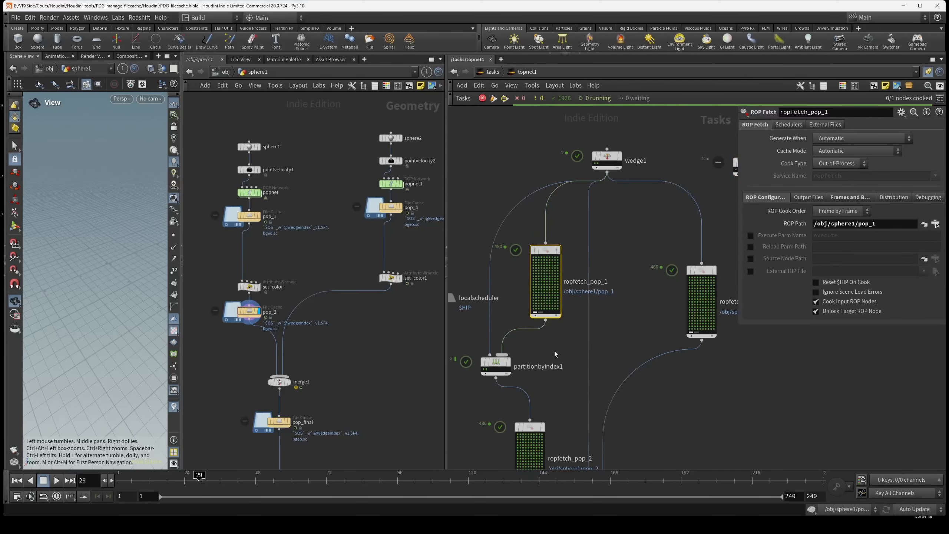
{"action": "middle_click_drag", "start_coordinate": [555, 353], "coordinate": [568, 323]}
{"action": "scroll", "coordinate": [505, 319], "scroll_direction": "up", "scroll_amount": 1}
{"action": "middle_click_drag", "start_coordinate": [506, 319], "coordinate": [505, 305]}
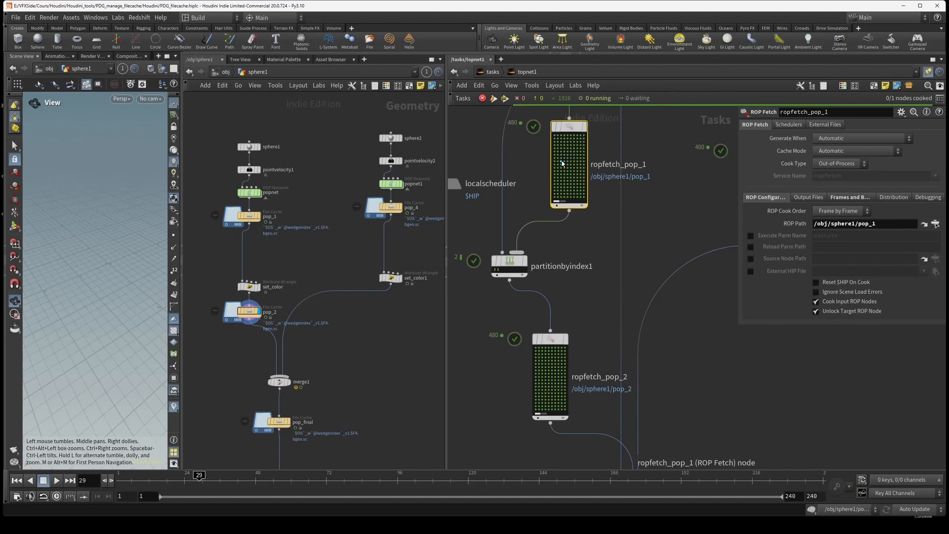
{"action": "mouse_move", "coordinate": [501, 268]}
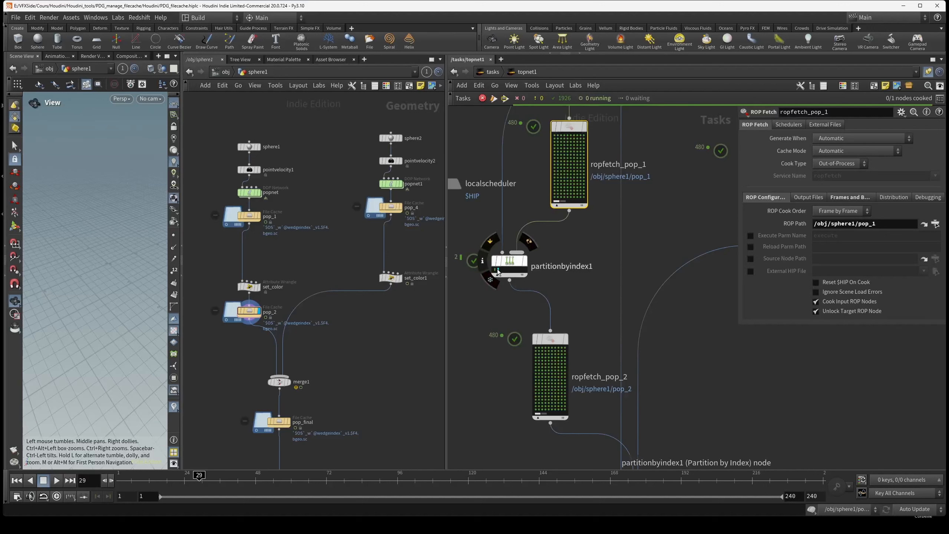
{"action": "left_click", "coordinate": [550, 374]}
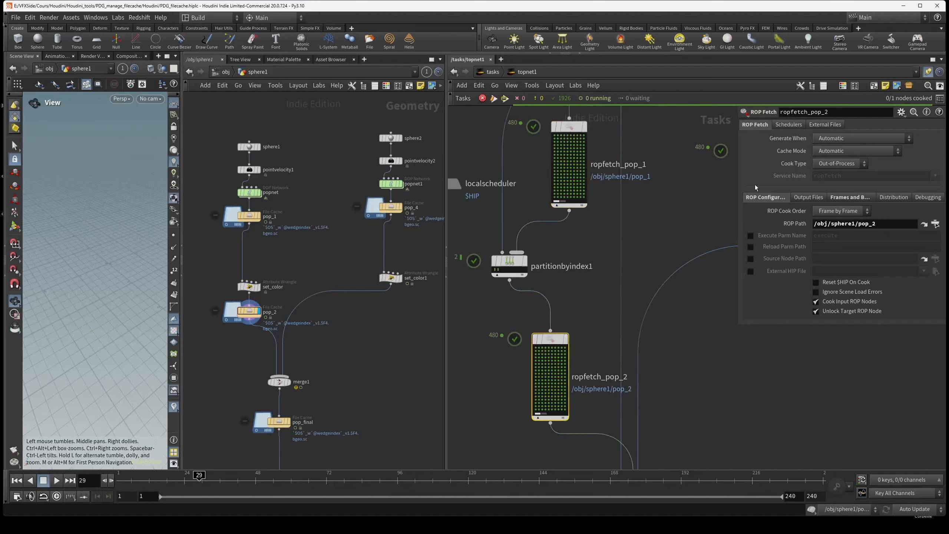
{"action": "mouse_move", "coordinate": [545, 341]}
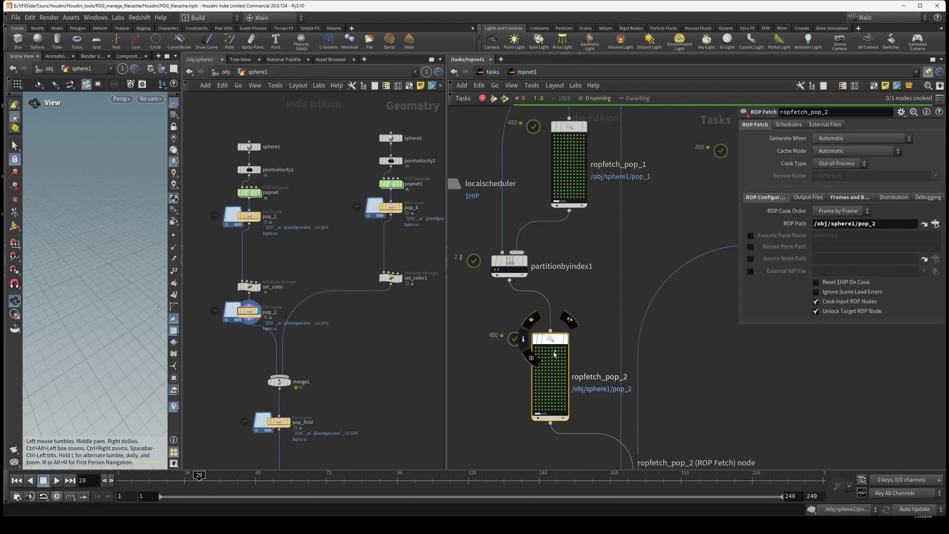
Set Generate When on ropfetch_pop_1 to All Upstream Items are Cooked.
{"action": "middle_click_drag", "start_coordinate": [598, 244], "coordinate": [553, 399]}
{"action": "left_click", "coordinate": [526, 288]}
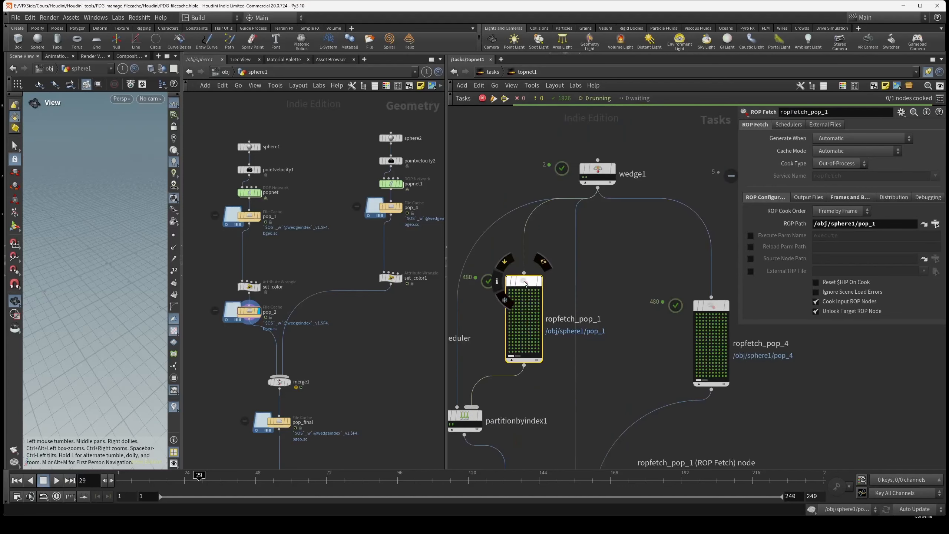
{"action": "left_click", "coordinate": [867, 139]}
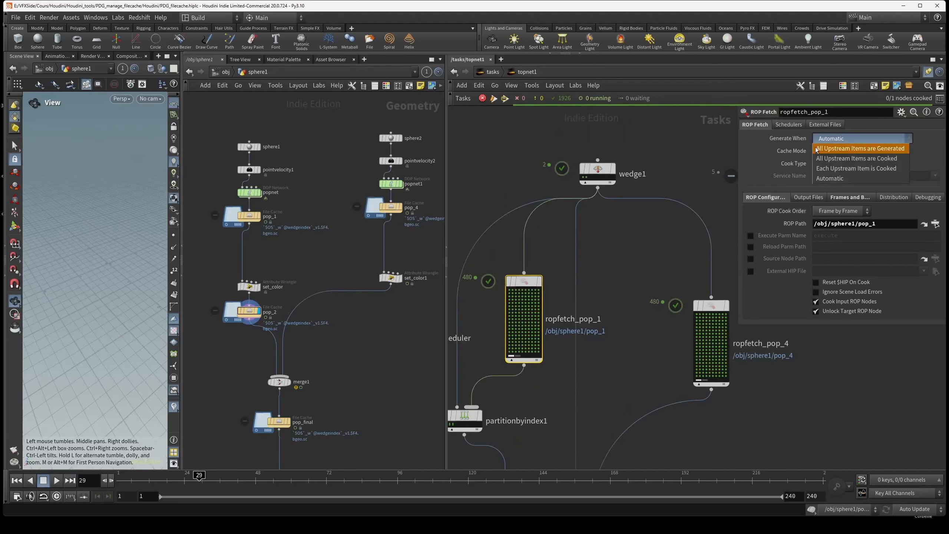
{"action": "left_click", "coordinate": [893, 158]}
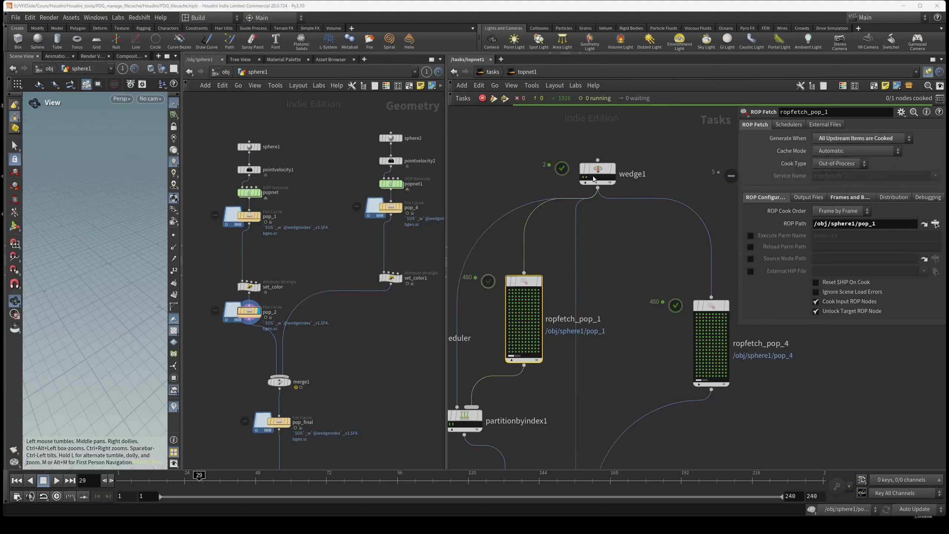
Review the wedge1 settings that feed ropfetch_pop_1 and recheck that fetch node's Generate When option.
{"action": "mouse_move", "coordinate": [606, 173]}
{"action": "left_click", "coordinate": [603, 170]}
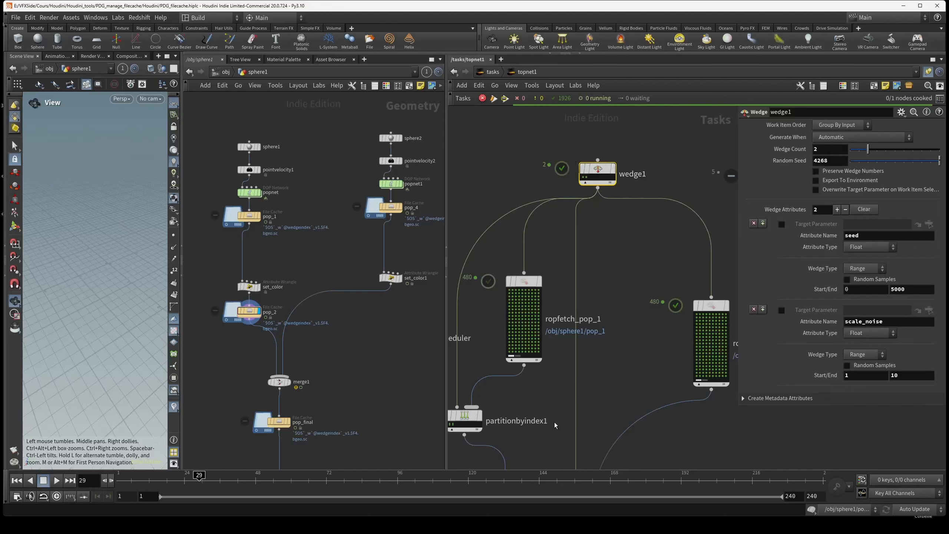
{"action": "middle_click_drag", "start_coordinate": [553, 409], "coordinate": [576, 370]}
{"action": "left_click", "coordinate": [547, 242]}
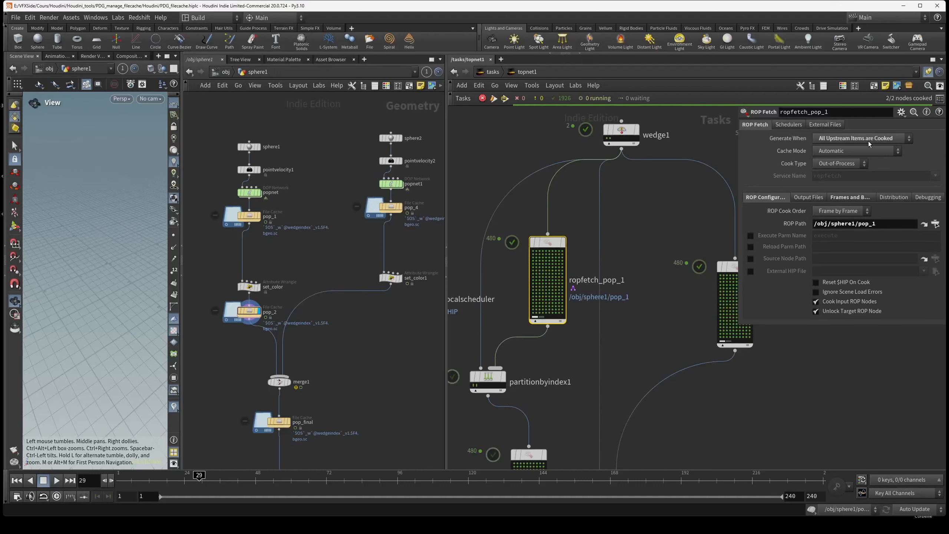
Set Generate When on ropfetch_pop_4 to All Upstream Items are Generated.
{"action": "middle_click_drag", "start_coordinate": [666, 204], "coordinate": [587, 216]}
{"action": "left_click", "coordinate": [655, 311]}
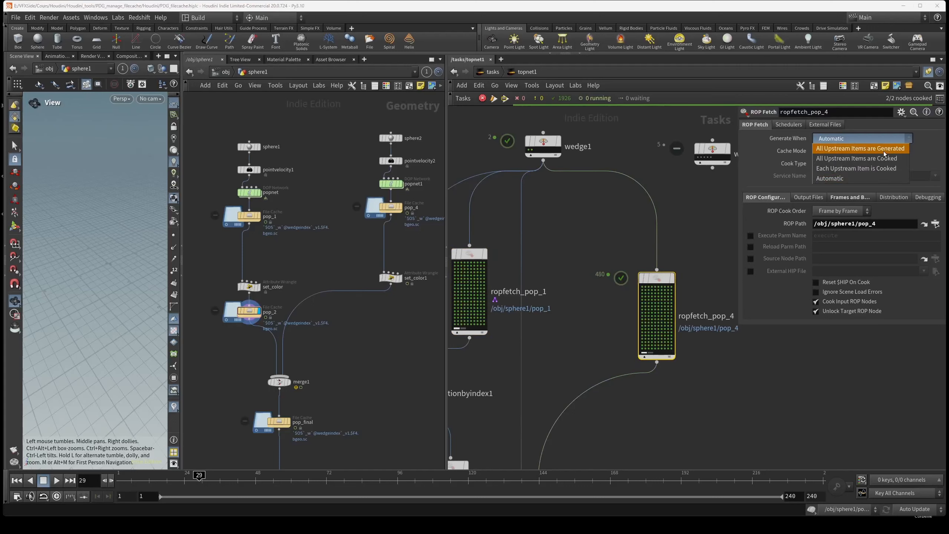
{"action": "left_click", "coordinate": [884, 148]}
Set Partition When in the advanced settings of partitionbyindex1 to Input Items are Cooked.
{"action": "middle_click_drag", "start_coordinate": [605, 359], "coordinate": [646, 265]}
{"action": "middle_click_drag", "start_coordinate": [676, 389], "coordinate": [695, 344]}
{"action": "middle_click_drag", "start_coordinate": [538, 302], "coordinate": [599, 318]}
{"action": "left_click", "coordinate": [541, 262]}
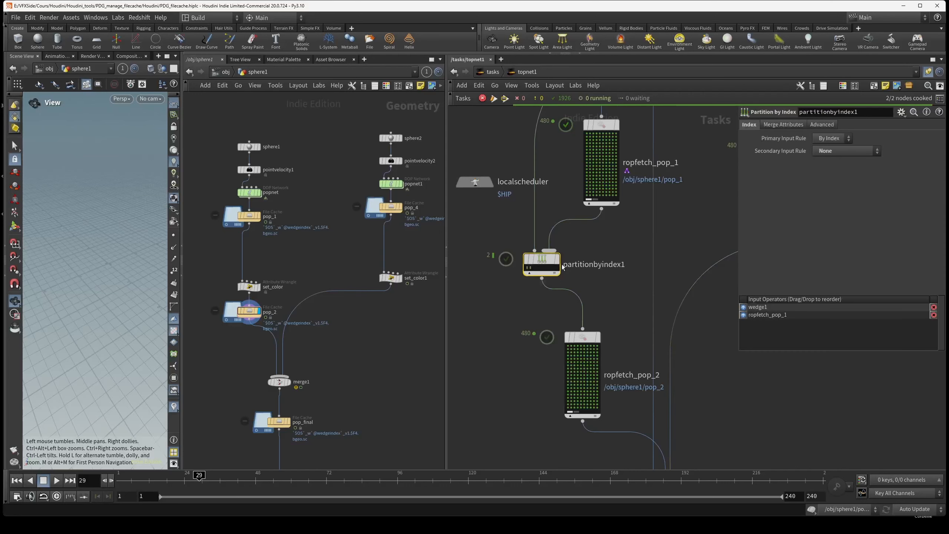
{"action": "left_click", "coordinate": [831, 125]}
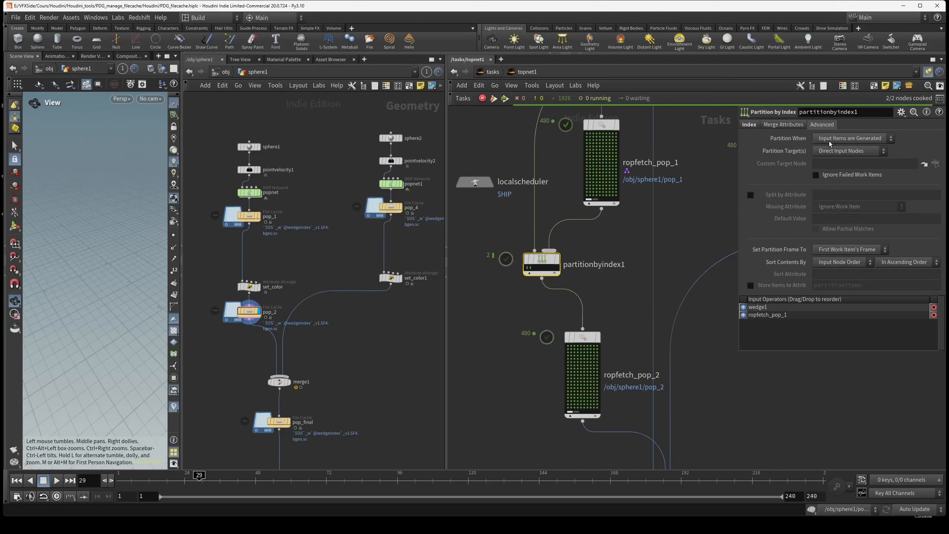
{"action": "left_click", "coordinate": [841, 138]}
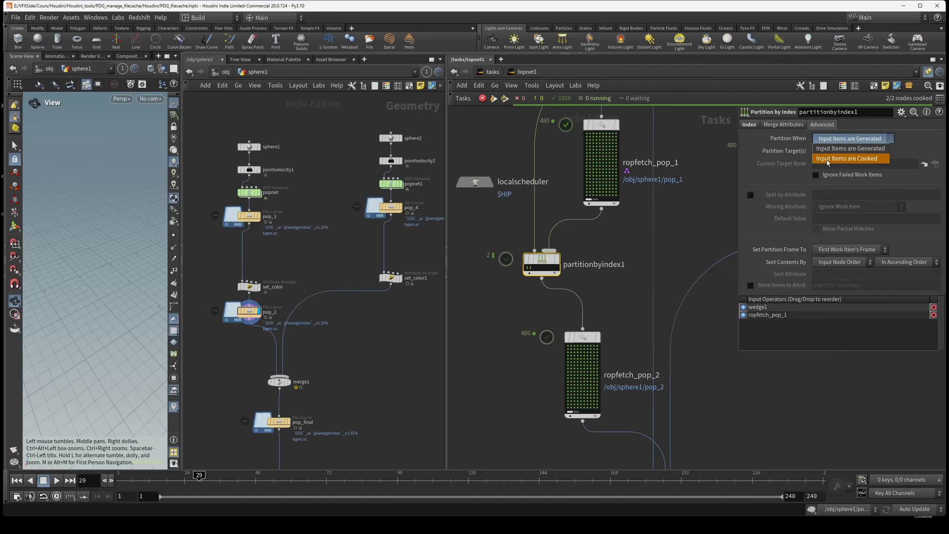
{"action": "left_click", "coordinate": [856, 159]}
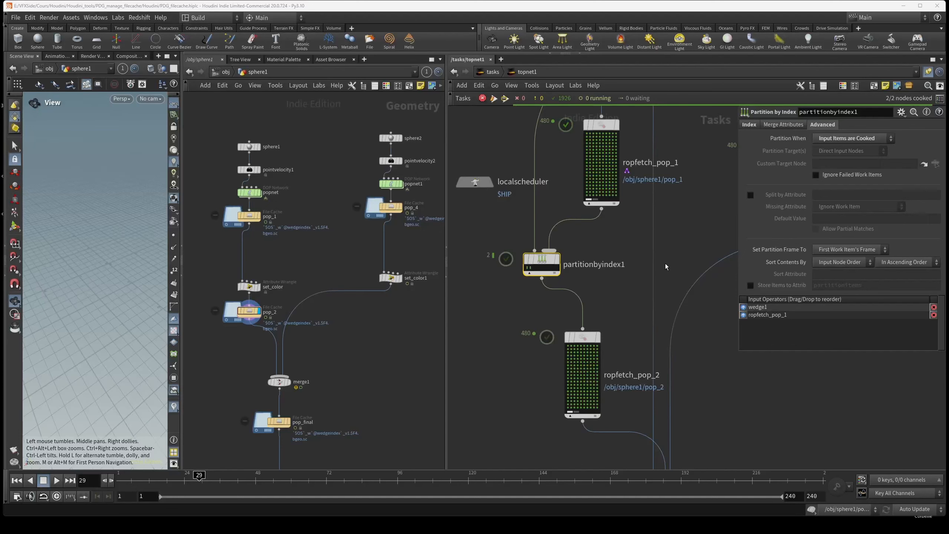
Set Generate When on ropfetch_pop_2 to All Upstream Items are Generated.
{"action": "middle_click_drag", "start_coordinate": [665, 266], "coordinate": [630, 230]}
{"action": "left_click", "coordinate": [553, 304]}
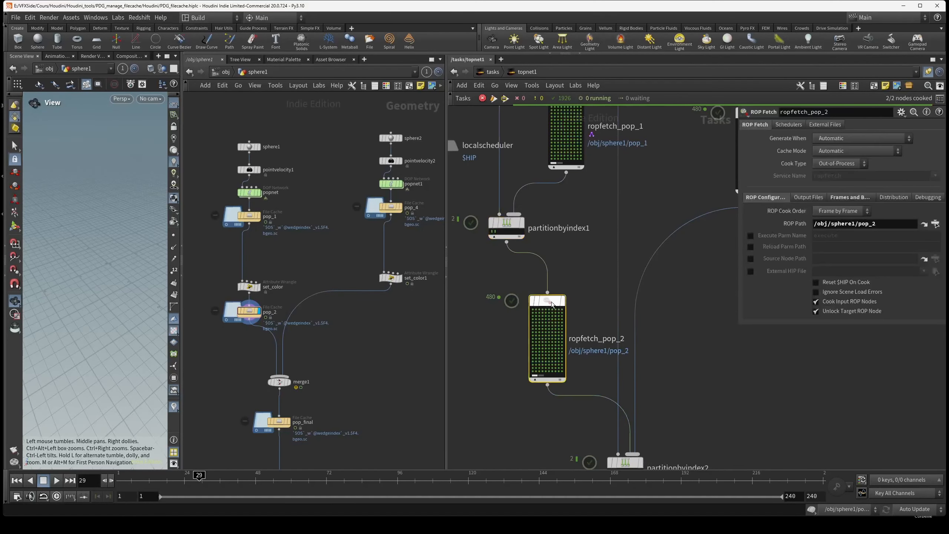
{"action": "left_click", "coordinate": [842, 139]}
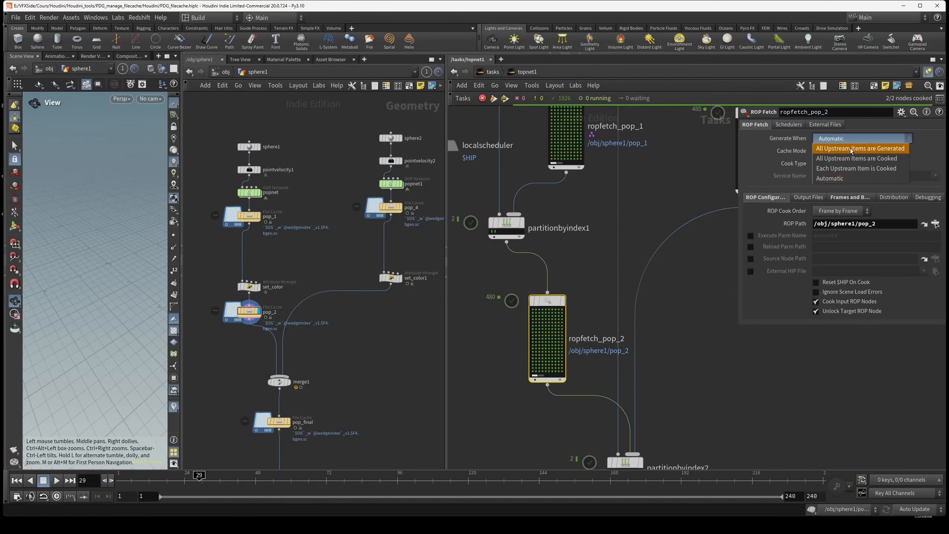
{"action": "left_click", "coordinate": [850, 148]}
Set Partition When in the advanced settings of partitionbyindex2 to Input Items are Cooked.
{"action": "middle_click_drag", "start_coordinate": [702, 347], "coordinate": [597, 403]}
{"action": "scroll", "coordinate": [633, 344], "scroll_direction": "up", "scroll_amount": 1}
{"action": "scroll", "coordinate": [637, 344], "scroll_direction": "down", "scroll_amount": 2}
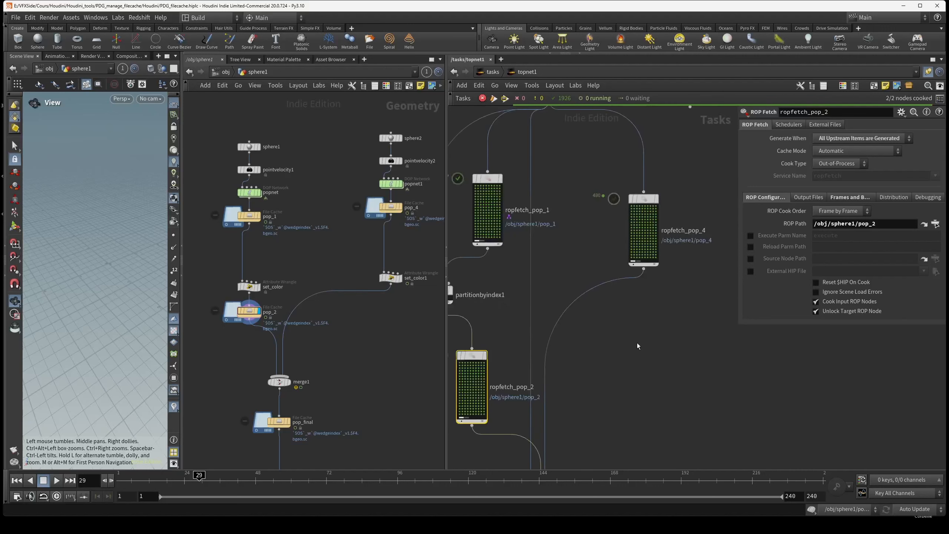
{"action": "middle_click_drag", "start_coordinate": [638, 346], "coordinate": [668, 202]}
{"action": "left_click", "coordinate": [567, 349]}
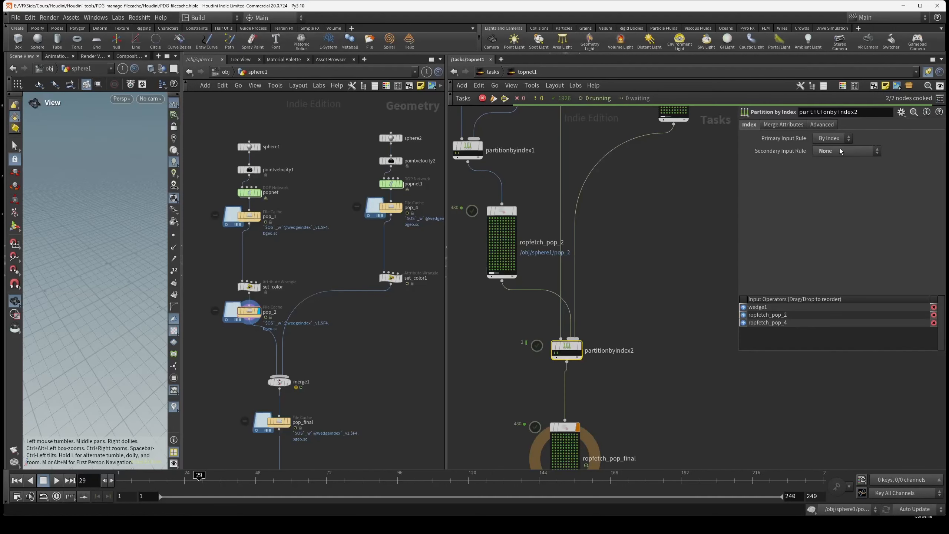
{"action": "left_click", "coordinate": [845, 139]}
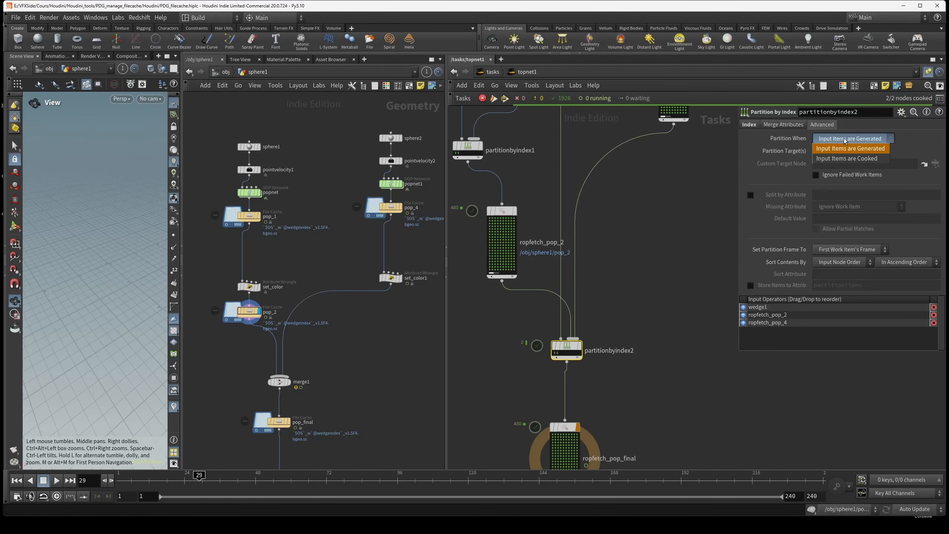
{"action": "left_click", "coordinate": [844, 159]}
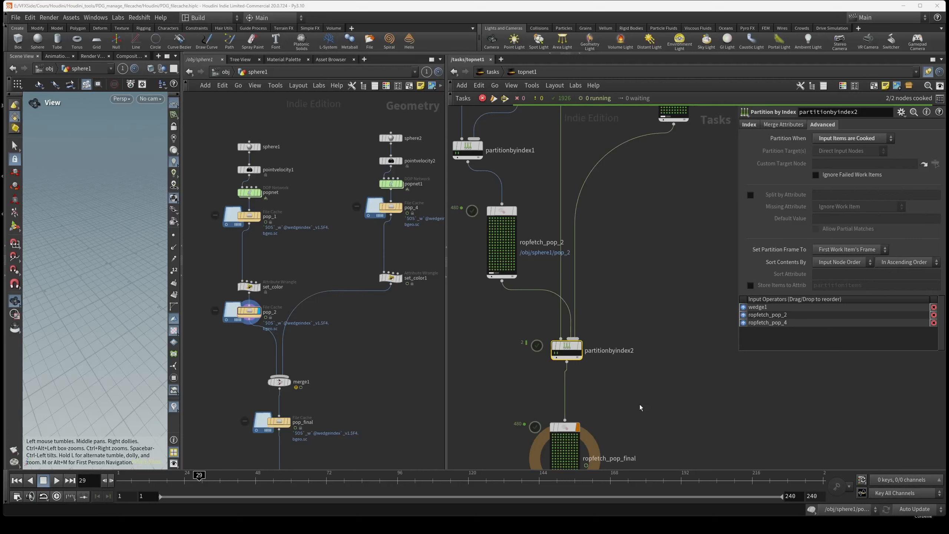
Set Generate When on ropfetch_pop_final to All Upstream Items are Cooked.
{"action": "middle_click_drag", "start_coordinate": [640, 407], "coordinate": [642, 318]}
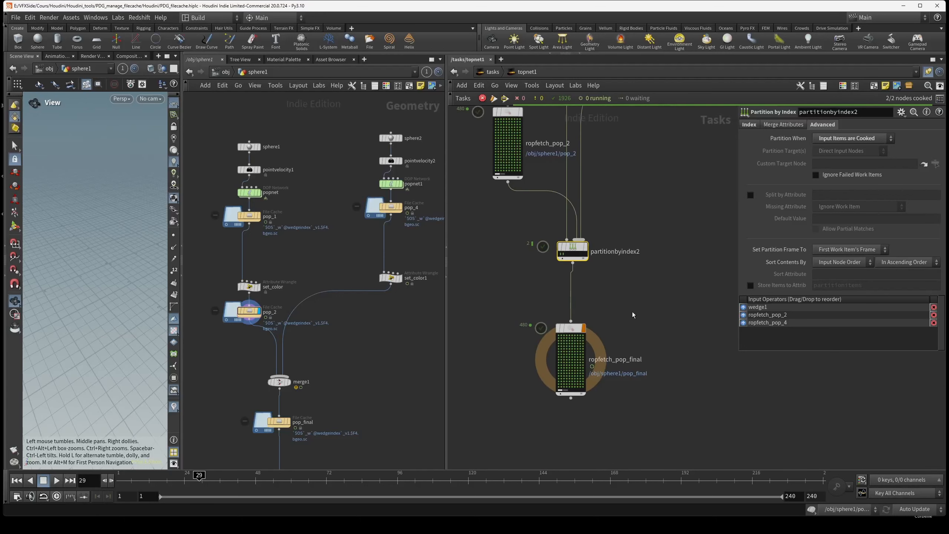
{"action": "left_click_drag", "start_coordinate": [630, 310], "coordinate": [531, 361]}
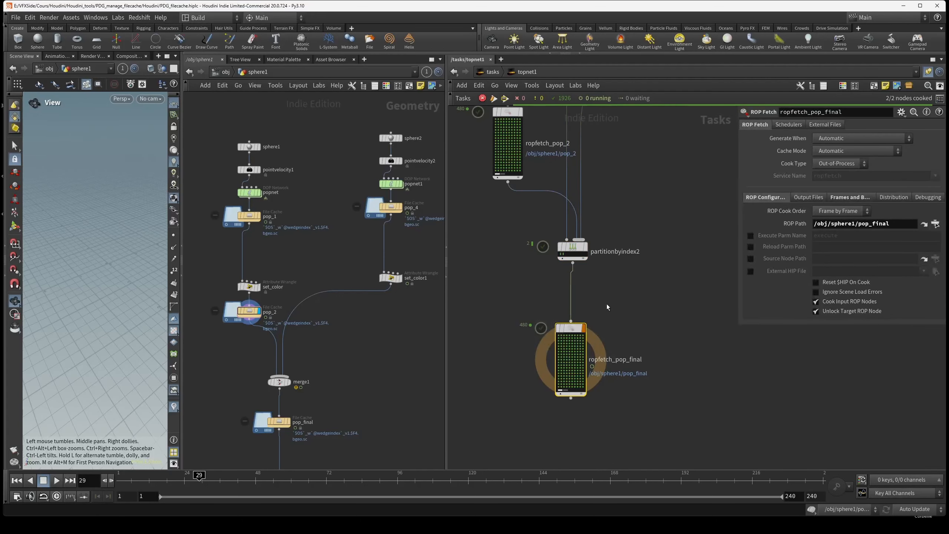
{"action": "left_click", "coordinate": [853, 145]}
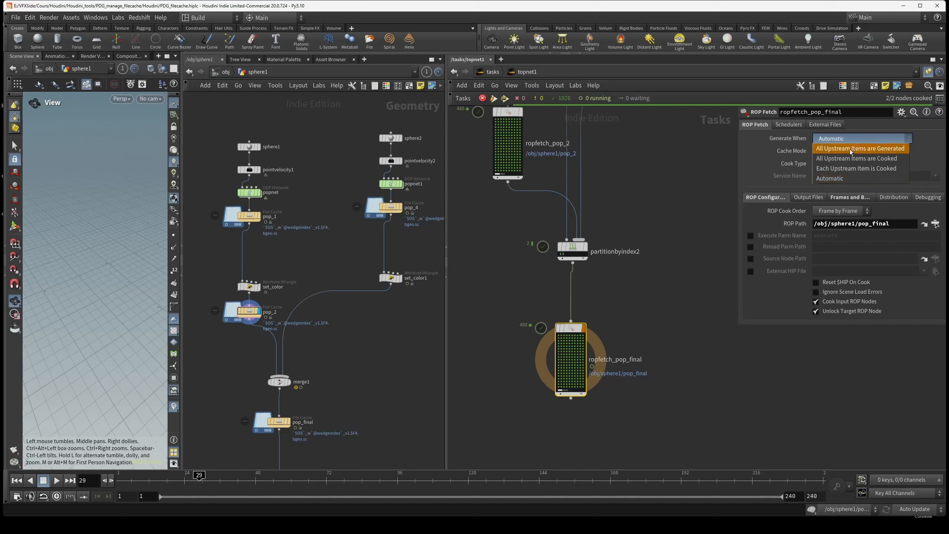
{"action": "left_click", "coordinate": [850, 148]}
{"action": "left_click", "coordinate": [851, 140]}
{"action": "left_click", "coordinate": [859, 160]}
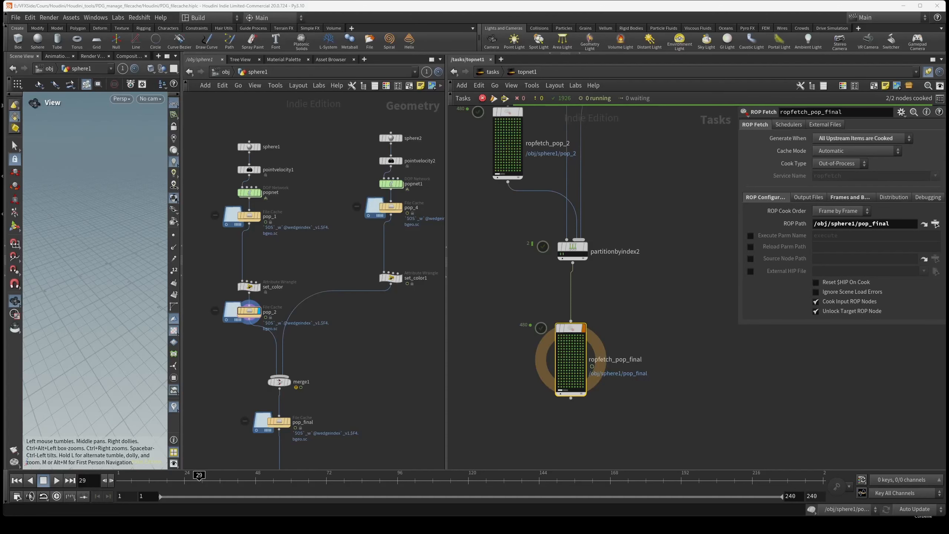
In File Explorer, delete all eight cache folders, from pop_1_w0 to pop_final_w1, inside the project's geo folder.
{"action": "left_click_drag", "start_coordinate": [0, 2], "coordinate": [601, 111]}
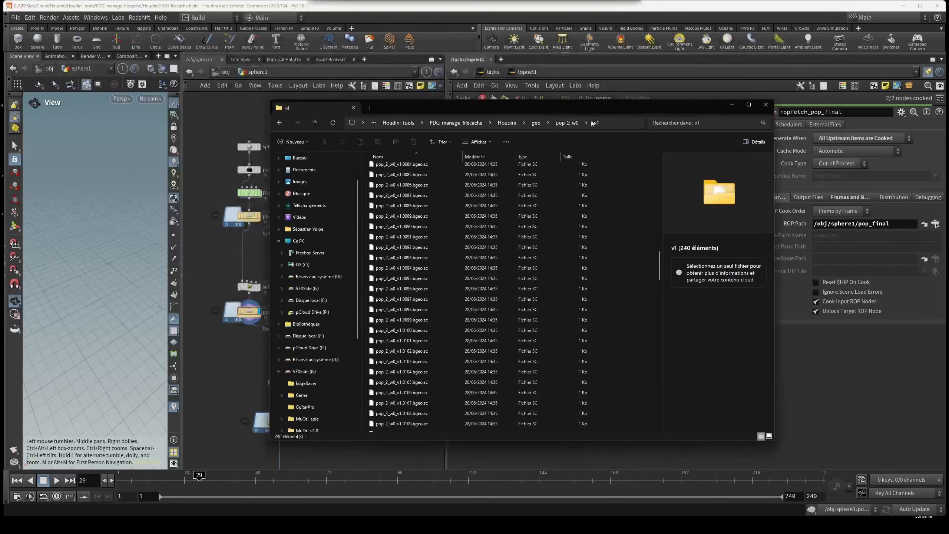
{"action": "left_click", "coordinate": [535, 123]}
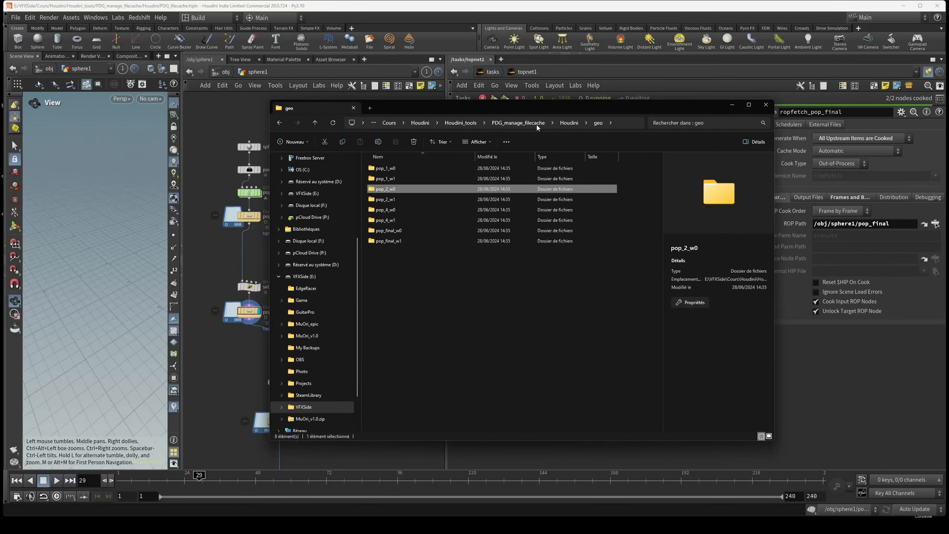
{"action": "left_click", "coordinate": [388, 240]}
{"action": "left_click", "coordinate": [402, 168], "text": "shift"}
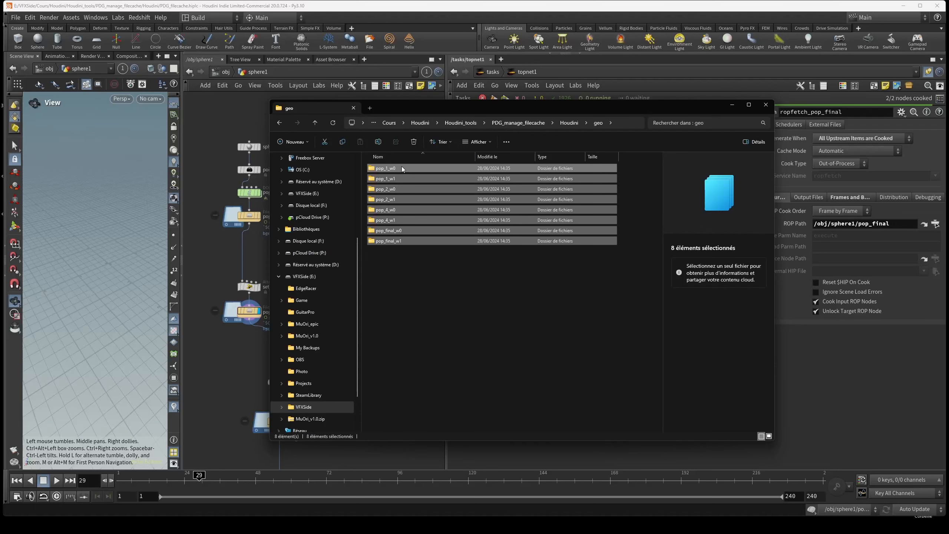
{"action": "key", "text": "Delete"}
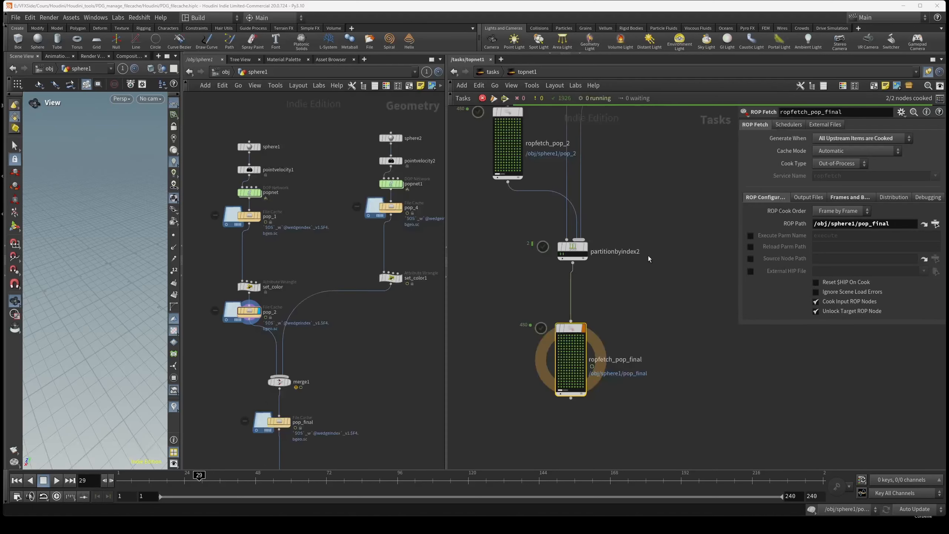
Dirty and cook ropfetch_pop_final, checking the regenerated folders in geo and the progress of the upstream nodes.
{"action": "middle_click_drag", "start_coordinate": [648, 258], "coordinate": [648, 299]}
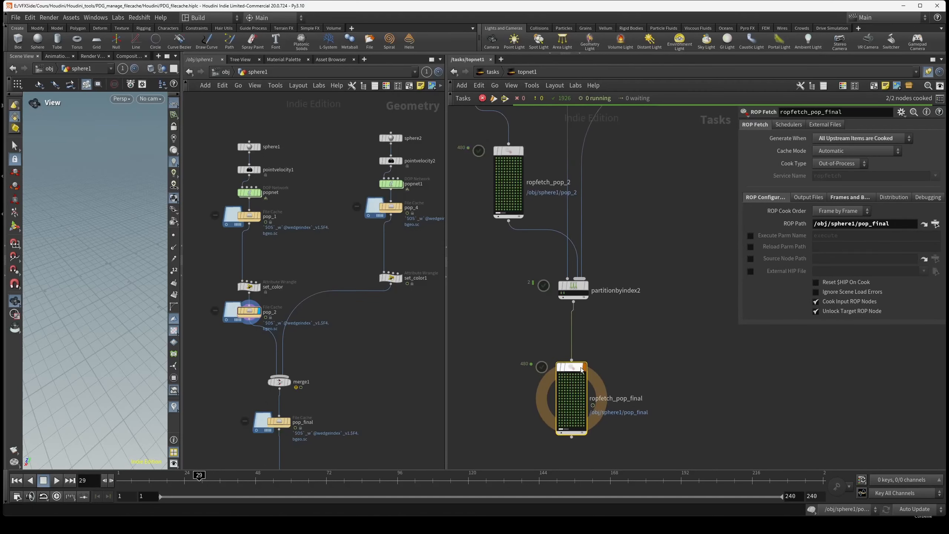
{"action": "key", "text": "shift+v"}
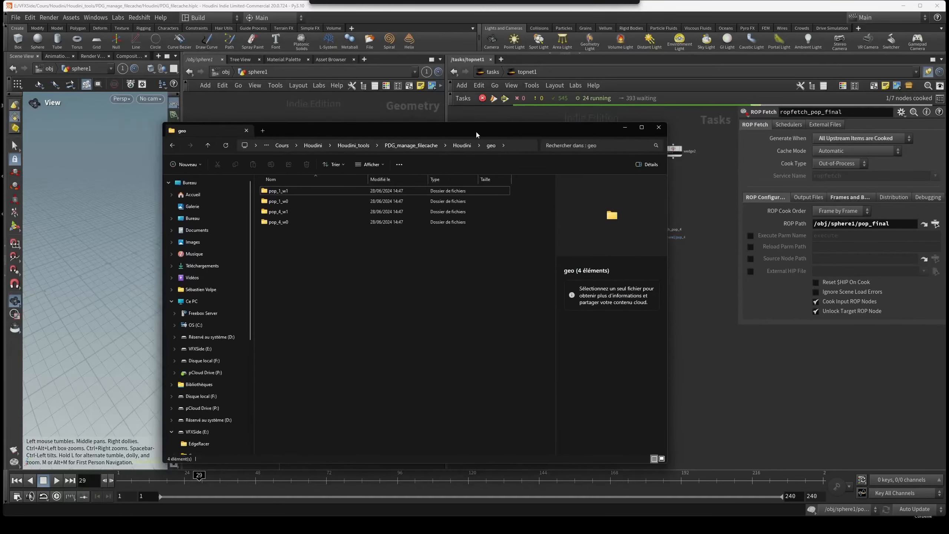
{"action": "left_click_drag", "start_coordinate": [476, 130], "coordinate": [395, 113]}
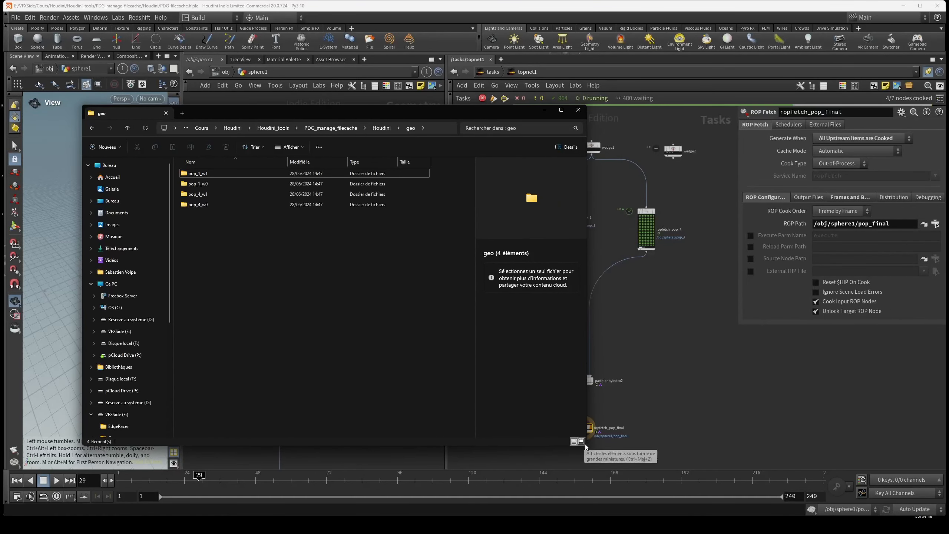
{"action": "left_click_drag", "start_coordinate": [587, 447], "coordinate": [441, 381]}
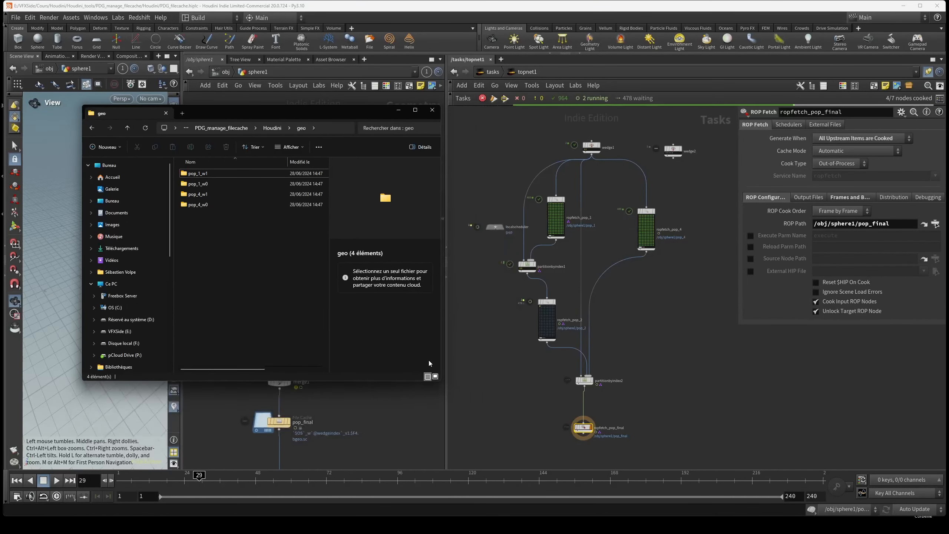
{"action": "left_click", "coordinate": [637, 368]}
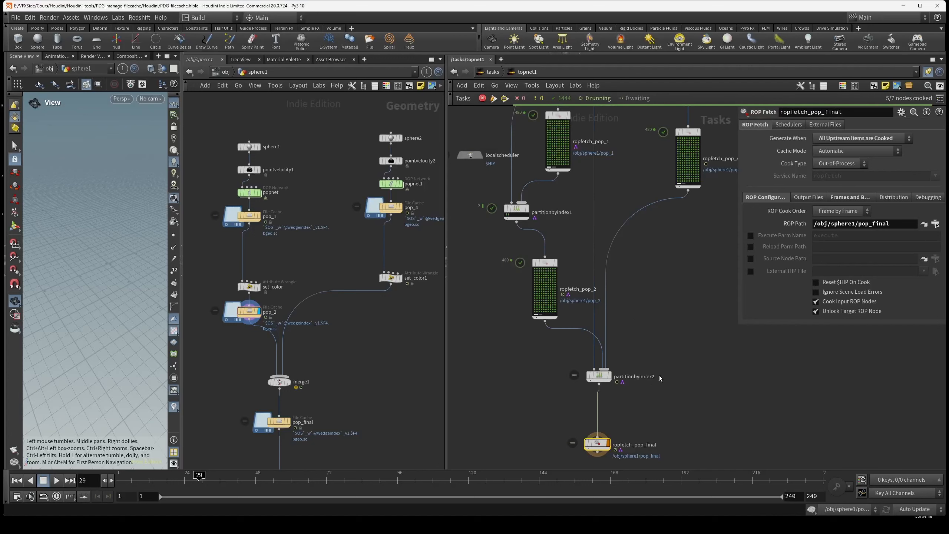
{"action": "middle_click_drag", "start_coordinate": [679, 389], "coordinate": [660, 292]}
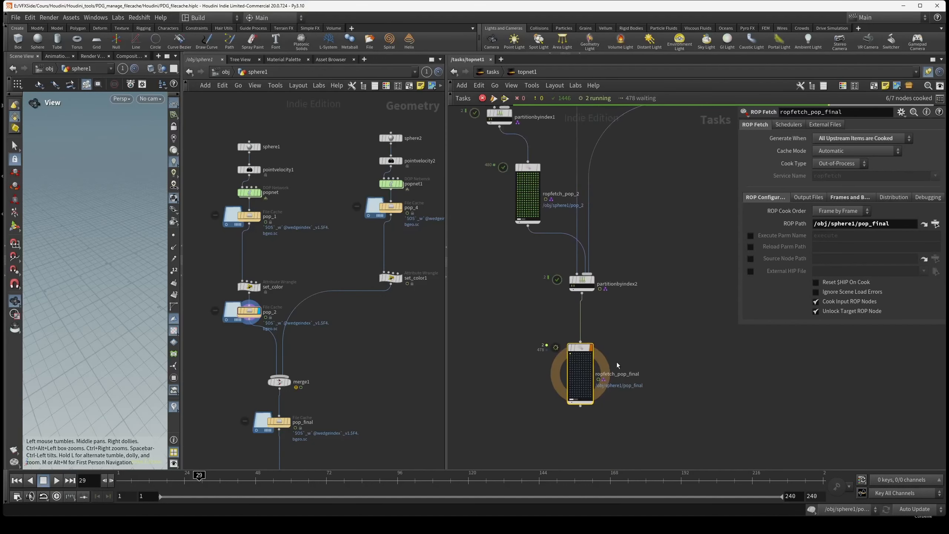
{"action": "scroll", "coordinate": [588, 375], "scroll_direction": "up", "scroll_amount": 3}
{"action": "scroll", "coordinate": [588, 375], "scroll_direction": "up", "scroll_amount": 2}
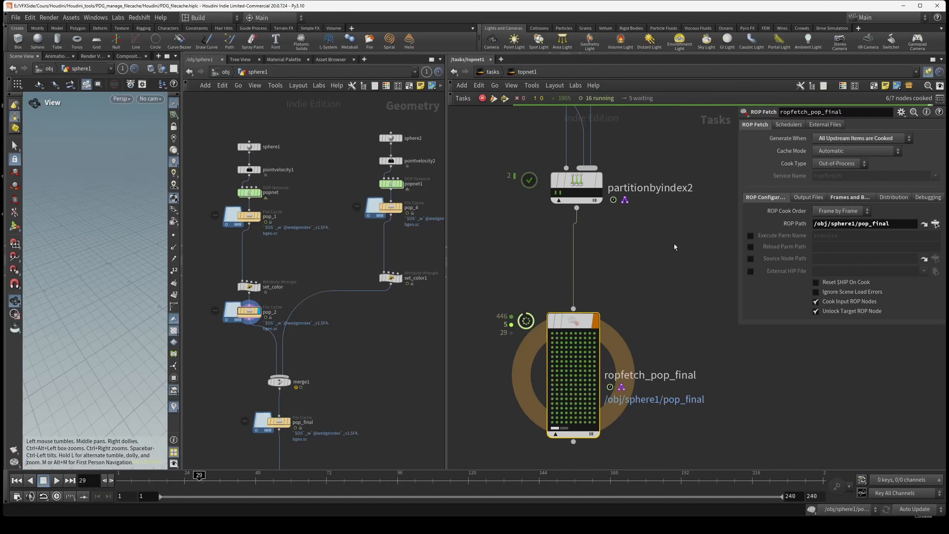
{"action": "scroll", "coordinate": [636, 300], "scroll_direction": "down", "scroll_amount": 1}
Display the OUT null in an enlarged viewport and scrub the timeline back to frame 3 to inspect the particles.
{"action": "middle_click_drag", "start_coordinate": [381, 422], "coordinate": [391, 334]}
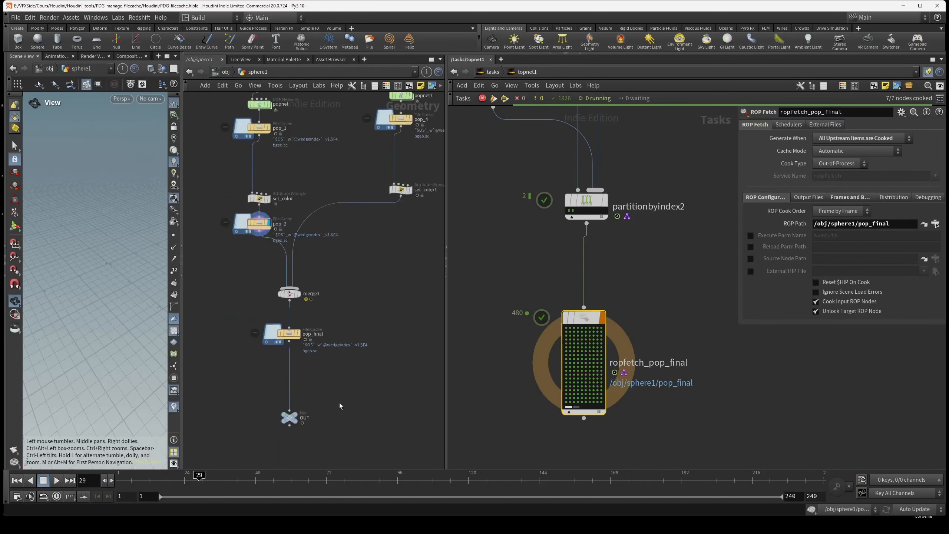
{"action": "left_click", "coordinate": [300, 408]}
{"action": "left_click_drag", "start_coordinate": [446, 262], "coordinate": [703, 262]}
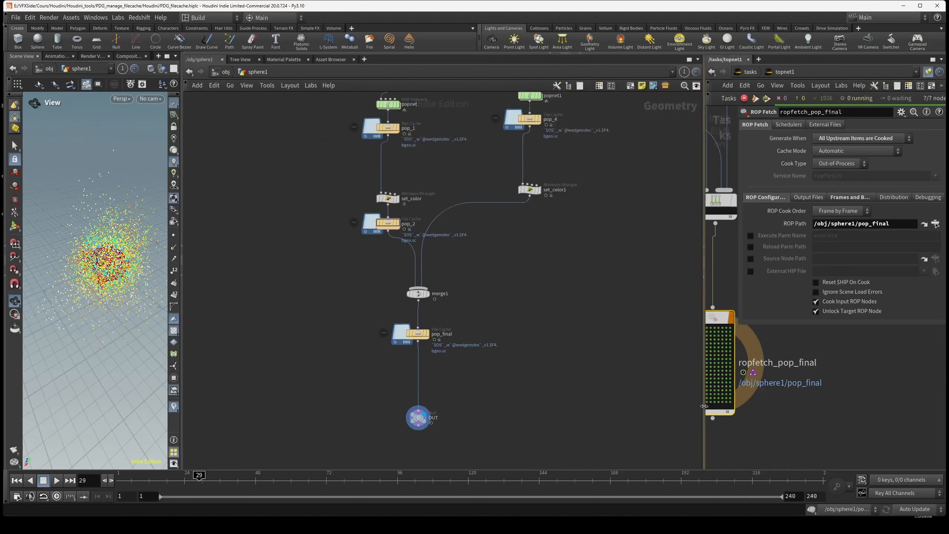
{"action": "left_click_drag", "start_coordinate": [181, 364], "coordinate": [367, 362]}
{"action": "middle_click_drag", "start_coordinate": [435, 361], "coordinate": [421, 320]}
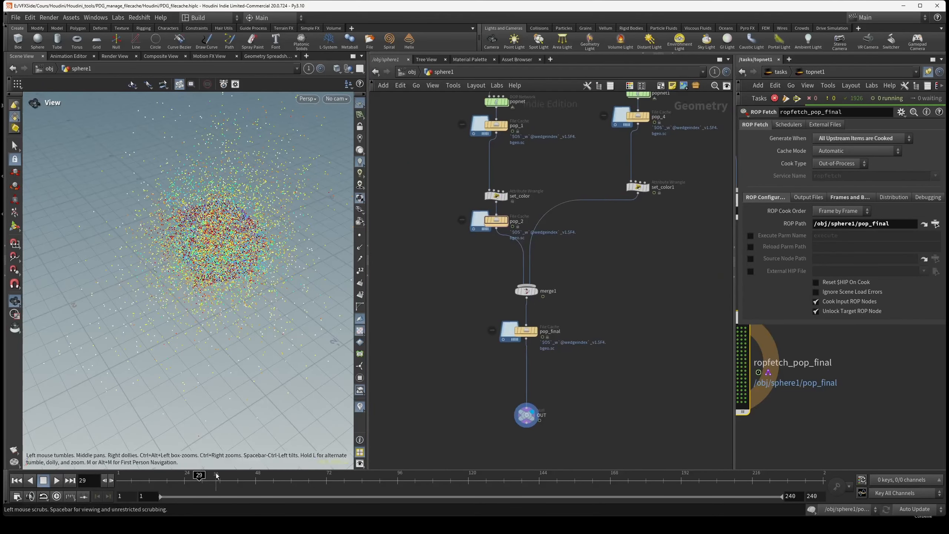
{"action": "left_click_drag", "start_coordinate": [217, 480], "coordinate": [122, 482]}
{"action": "middle_click_drag", "start_coordinate": [205, 281], "coordinate": [131, 324]}
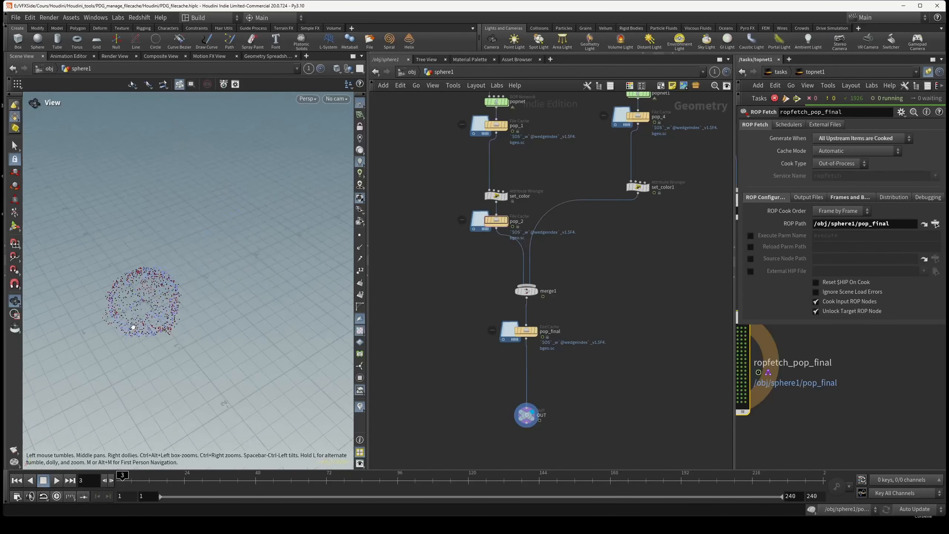
Display pop_2, set_color1 and pop_final one after another, scrubbing the timeline to compare their particles.
{"action": "left_click", "coordinate": [505, 220]}
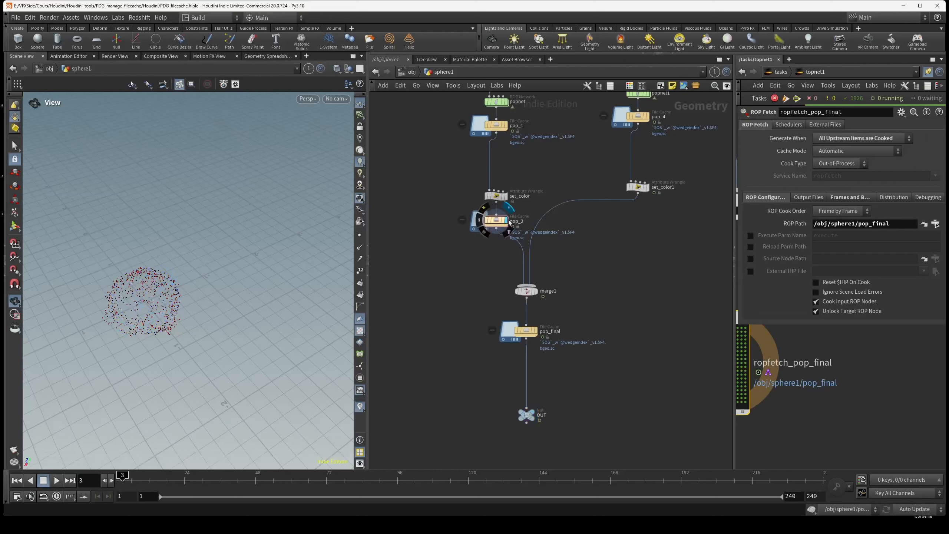
{"action": "left_click", "coordinate": [184, 481]}
{"action": "left_click_drag", "start_coordinate": [184, 475], "coordinate": [262, 477]}
{"action": "left_click", "coordinate": [646, 187]}
{"action": "left_click", "coordinate": [211, 478]}
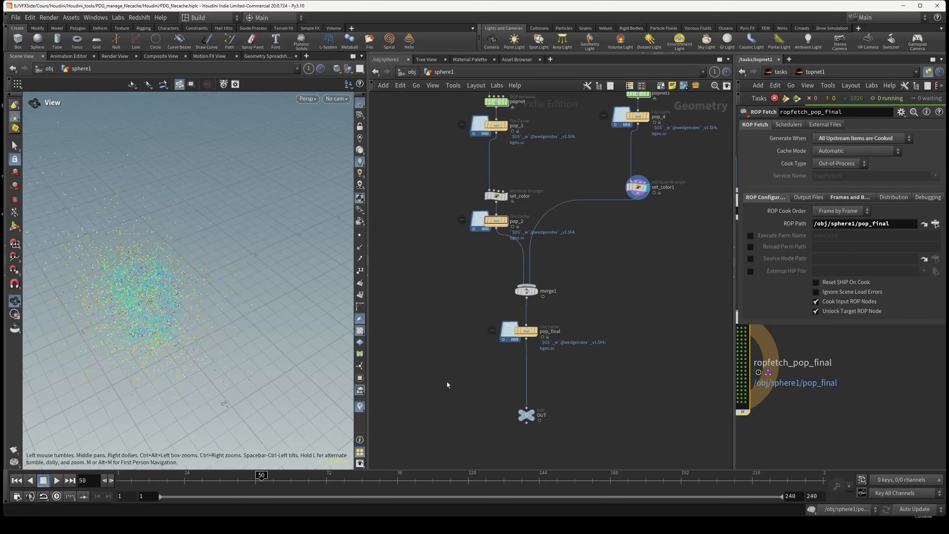
{"action": "left_click", "coordinate": [539, 331]}
{"action": "left_click_drag", "start_coordinate": [202, 477], "coordinate": [293, 476]}
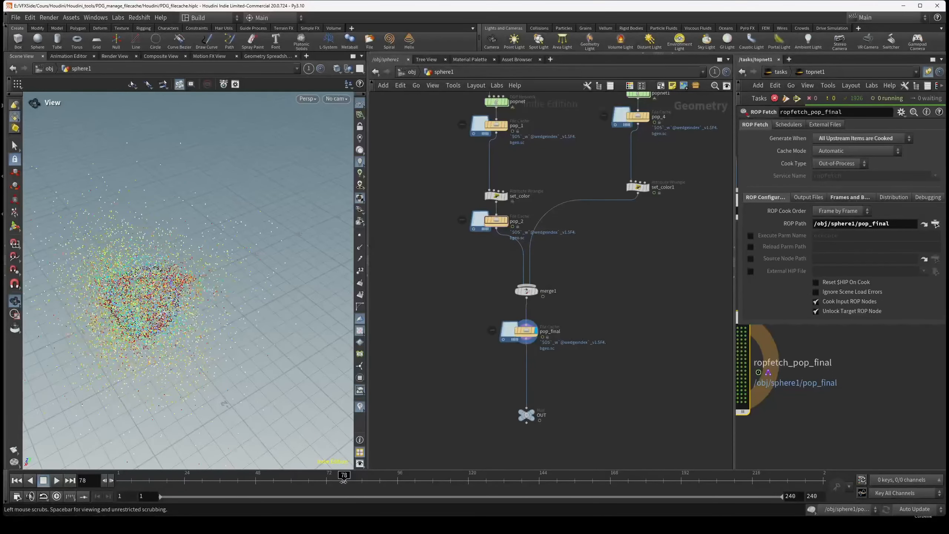
Resize the panes to give the TOP network more room and fit the whole geometry network into its narrower pane.
{"action": "left_click_drag", "start_coordinate": [368, 371], "coordinate": [265, 371]}
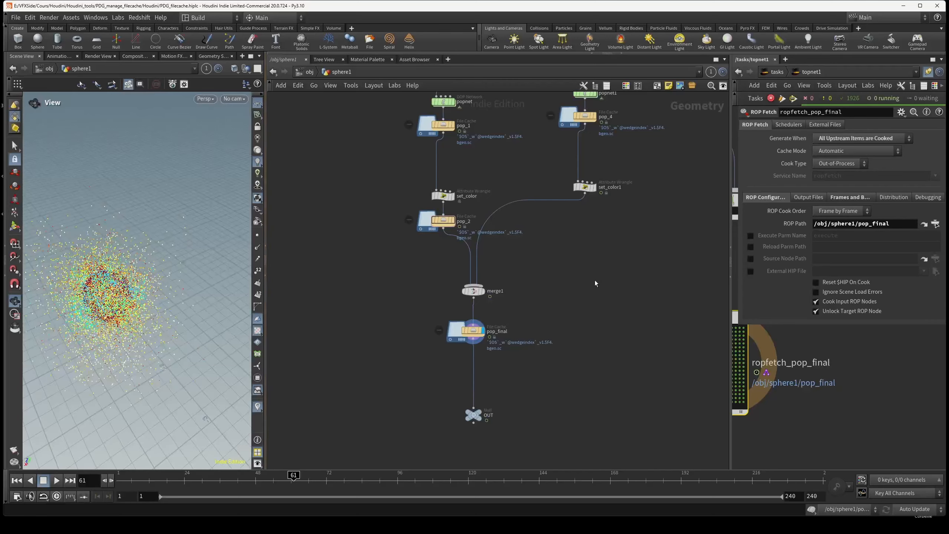
{"action": "middle_click_drag", "start_coordinate": [700, 260], "coordinate": [571, 355]}
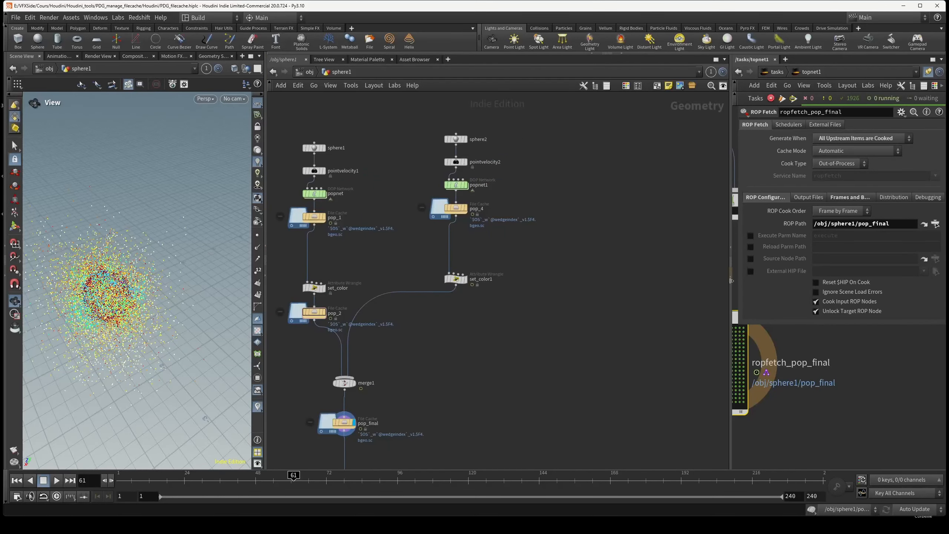
{"action": "left_click_drag", "start_coordinate": [731, 284], "coordinate": [440, 281]}
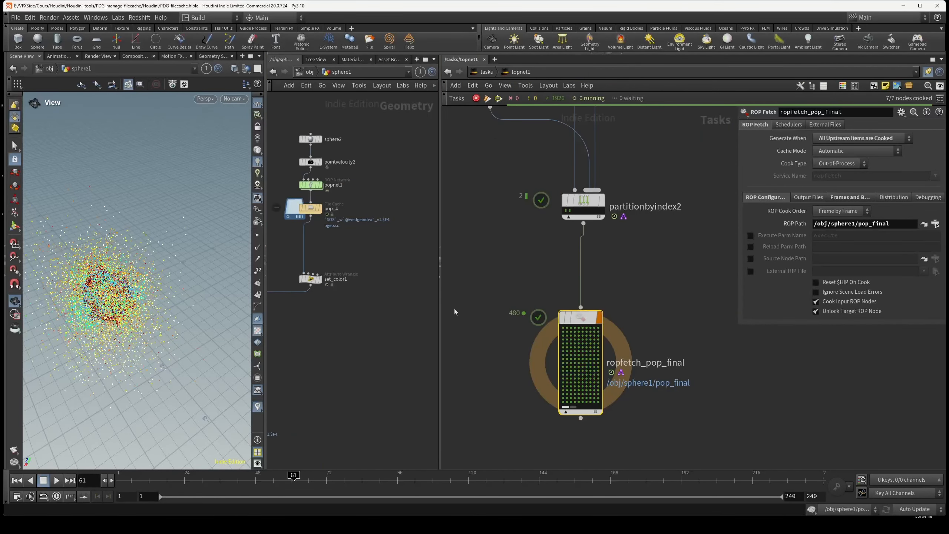
{"action": "middle_click_drag", "start_coordinate": [358, 325], "coordinate": [388, 352]}
{"action": "scroll", "coordinate": [339, 383], "scroll_direction": "up", "scroll_amount": 2}
{"action": "scroll", "coordinate": [343, 380], "scroll_direction": "down", "scroll_amount": 4}
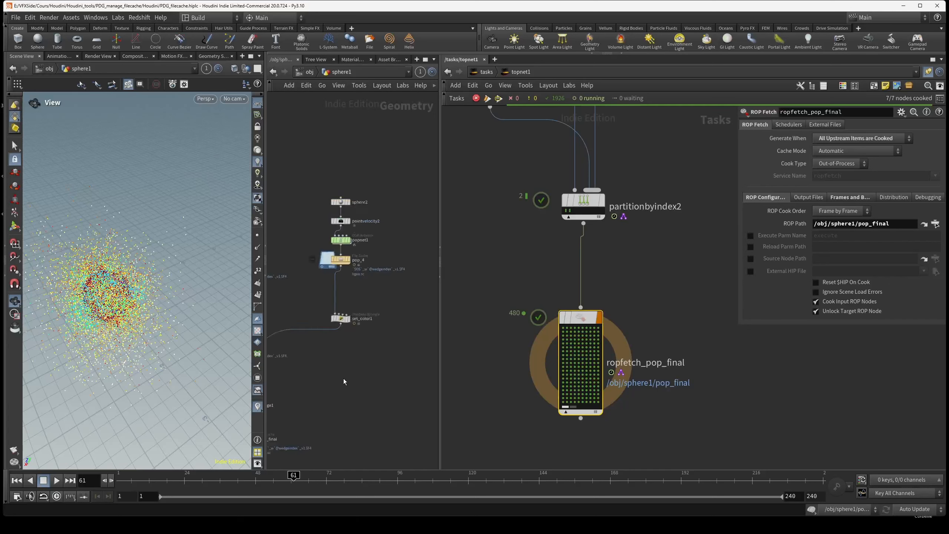
{"action": "middle_click_drag", "start_coordinate": [344, 377], "coordinate": [393, 363]}
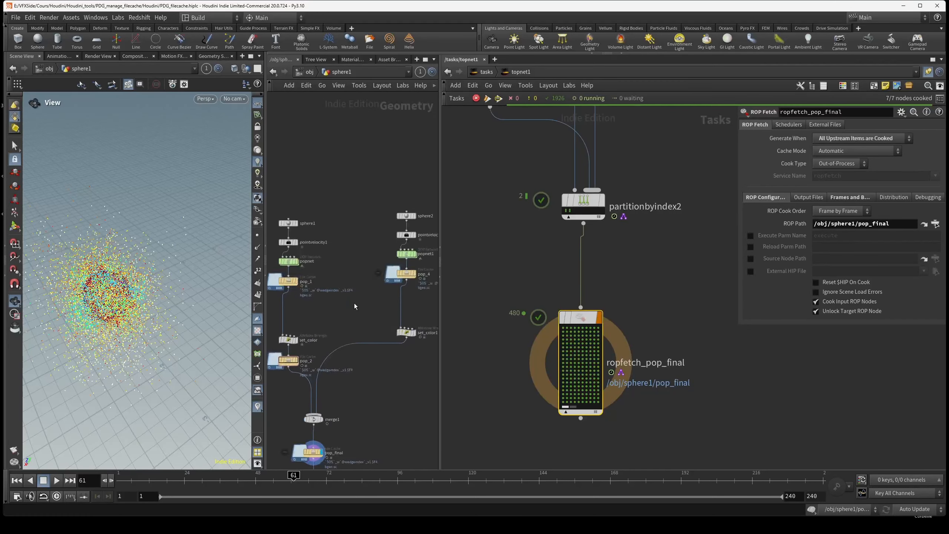
{"action": "scroll", "coordinate": [355, 303], "scroll_direction": "down", "scroll_amount": 1}
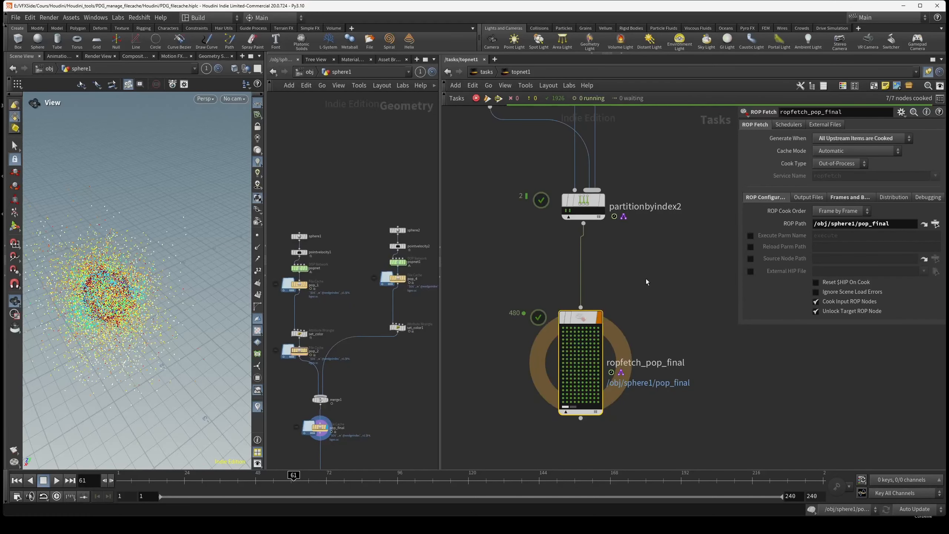
Examine the cooked TOP network's dependency chain from the first fetch nodes through both partitions to ropfetch_pop_final.
{"action": "middle_click_drag", "start_coordinate": [646, 279], "coordinate": [648, 290]}
{"action": "mouse_move", "coordinate": [583, 332]}
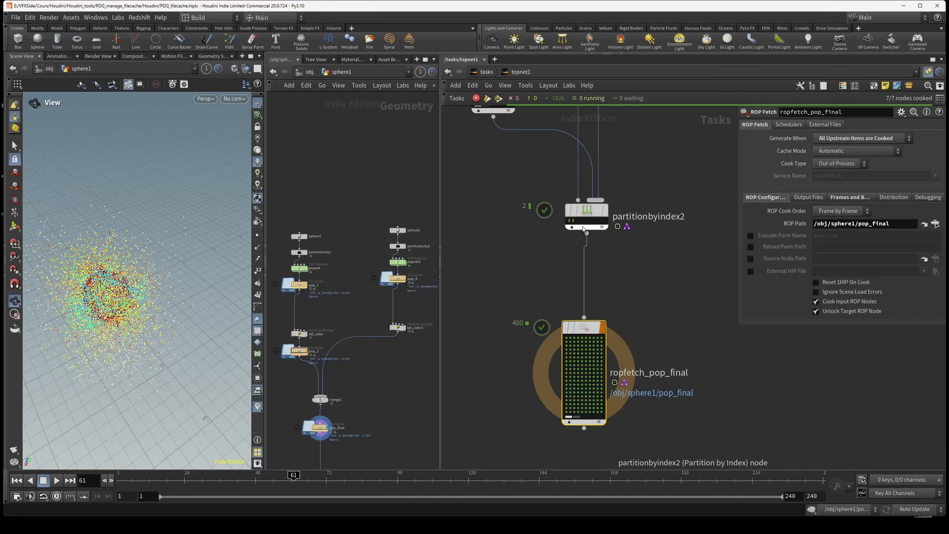
{"action": "middle_click_drag", "start_coordinate": [643, 297], "coordinate": [652, 347]}
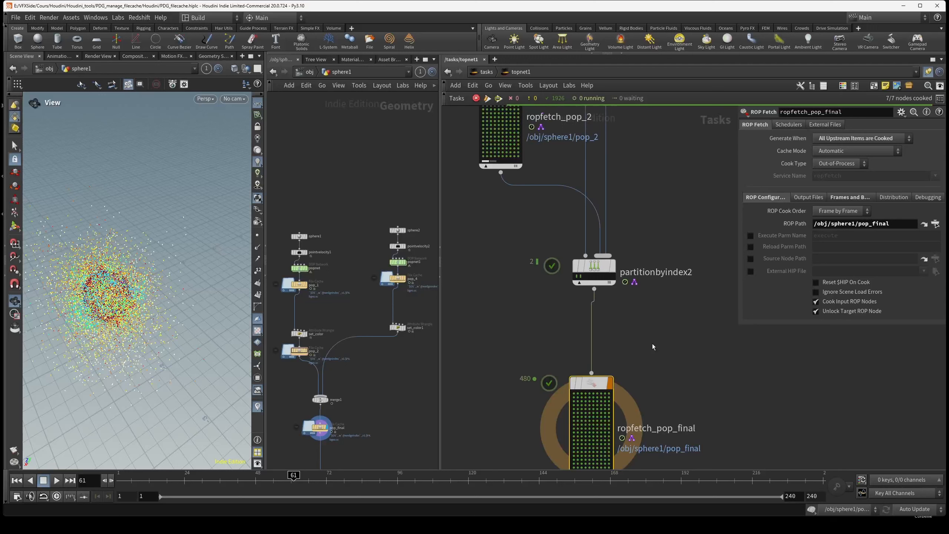
{"action": "scroll", "coordinate": [652, 341], "scroll_direction": "down", "scroll_amount": 2}
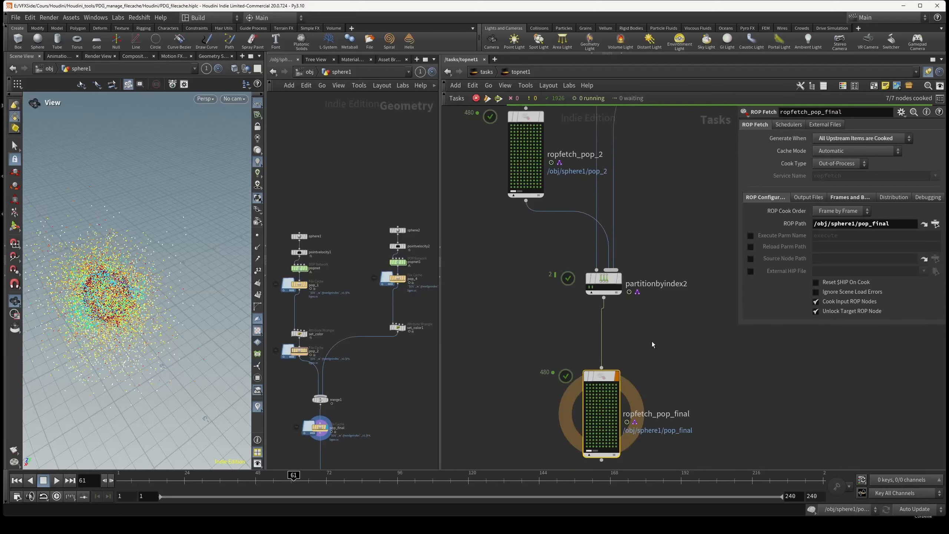
{"action": "key", "text": "h"}
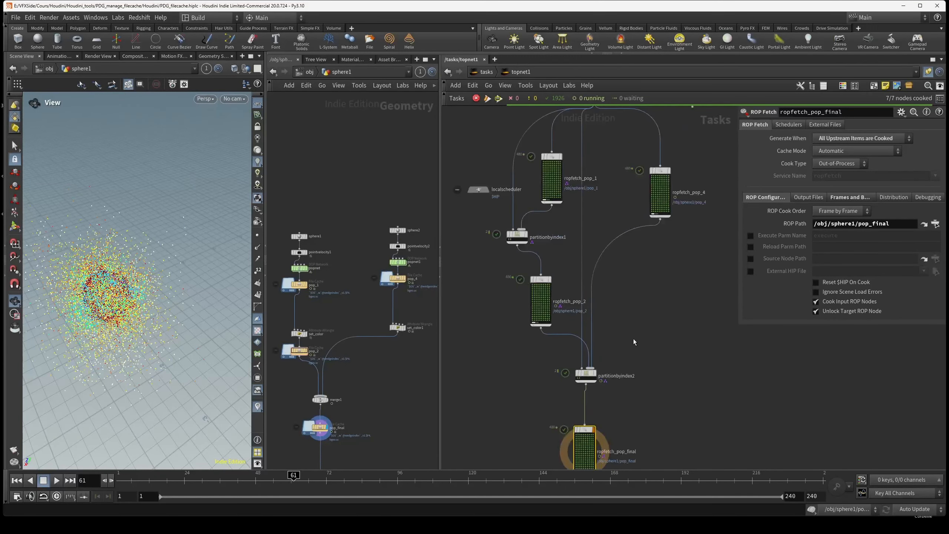
{"action": "middle_click_drag", "start_coordinate": [633, 332], "coordinate": [633, 344]}
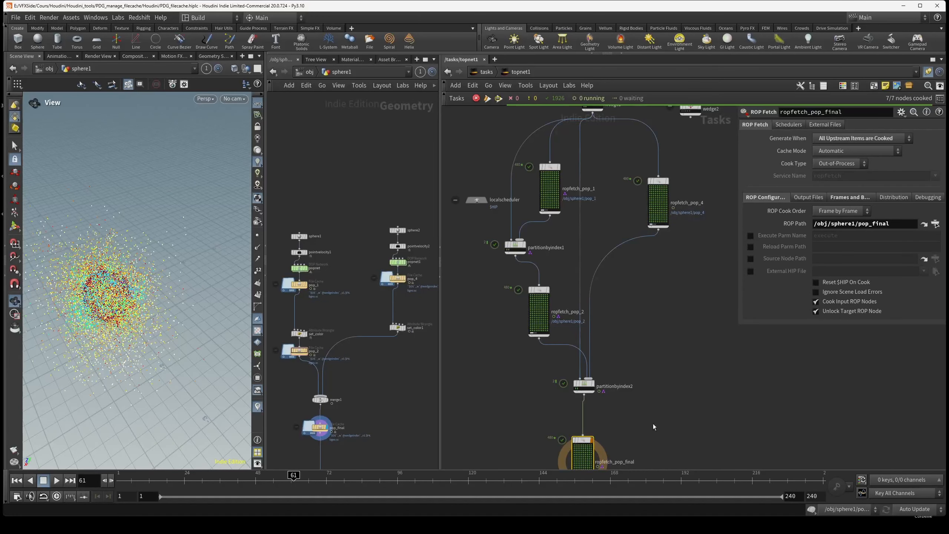
{"action": "middle_click_drag", "start_coordinate": [653, 426], "coordinate": [664, 375]}
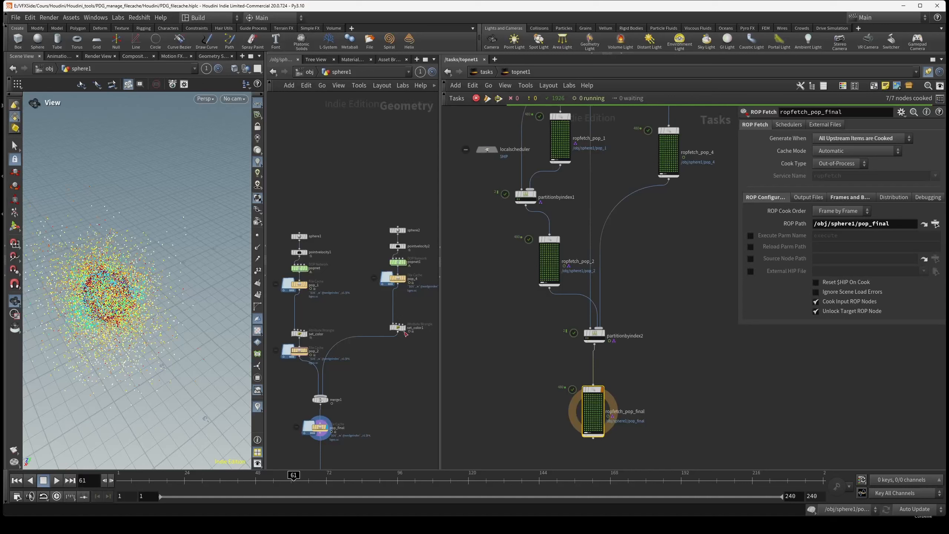
Delete all output files of ropfetch_pop_2 from disk, keeping every listed pop_2 cache file selected.
{"action": "mouse_move", "coordinate": [298, 352]}
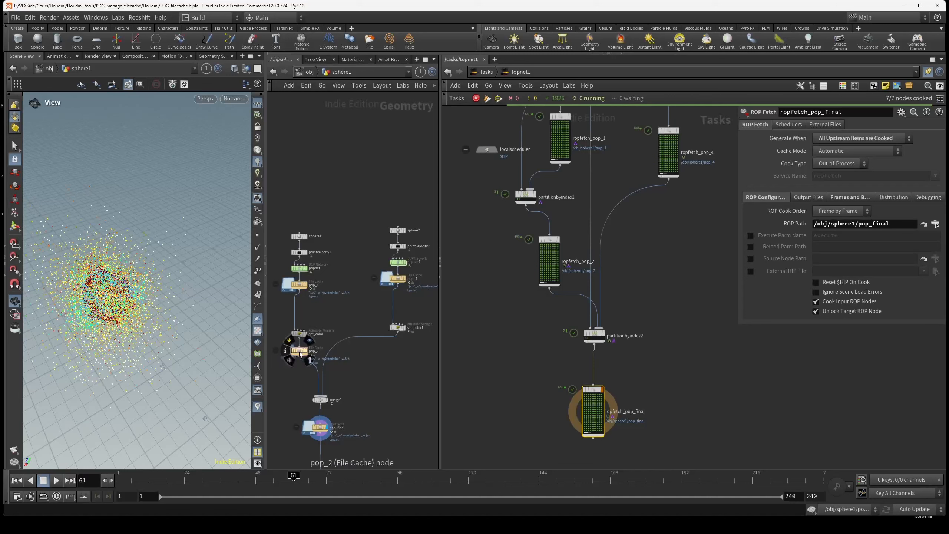
{"action": "left_click", "coordinate": [299, 352]}
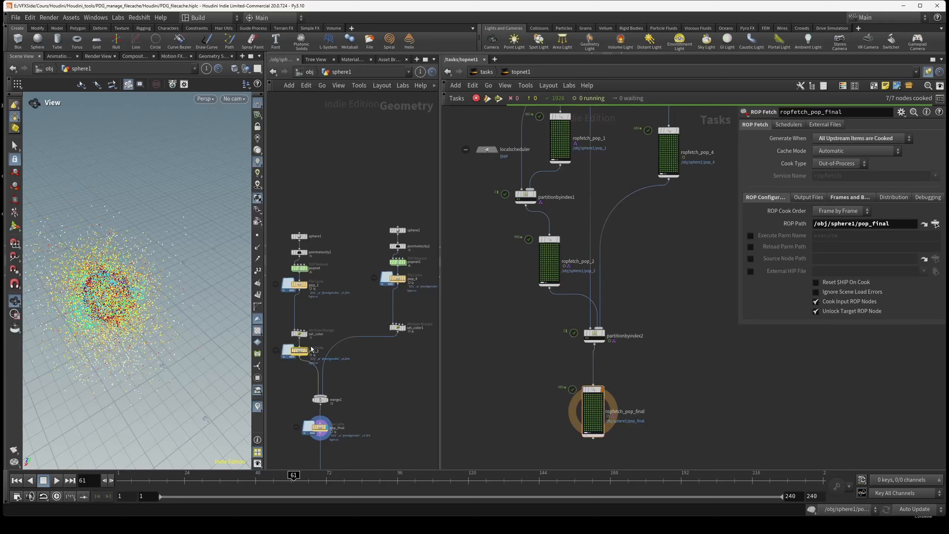
{"action": "left_click", "coordinate": [555, 245]}
{"action": "right_click", "coordinate": [556, 246]}
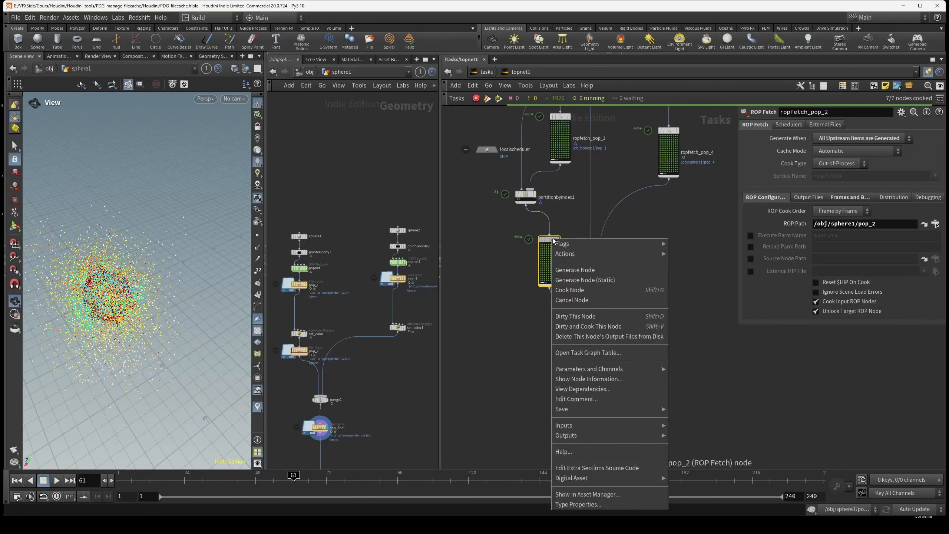
{"action": "left_click", "coordinate": [598, 336]}
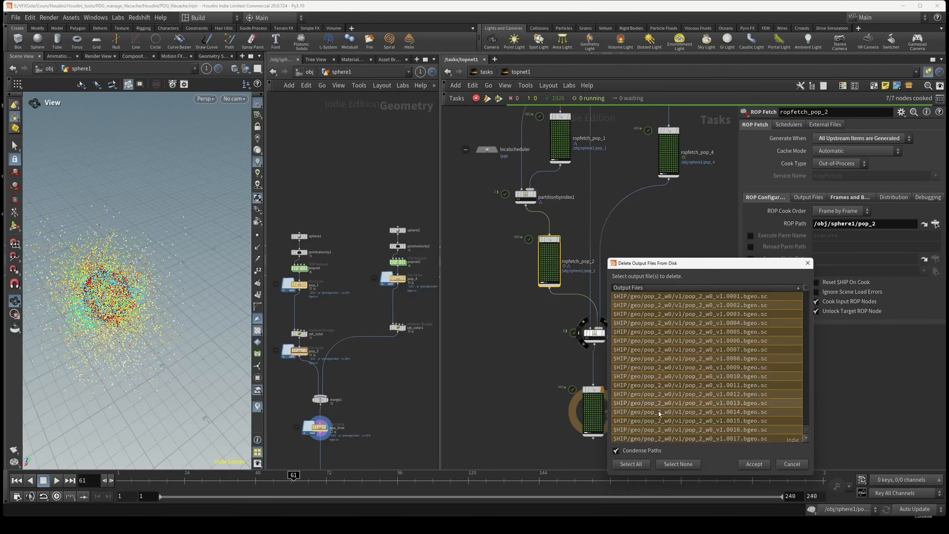
{"action": "left_click", "coordinate": [754, 464]}
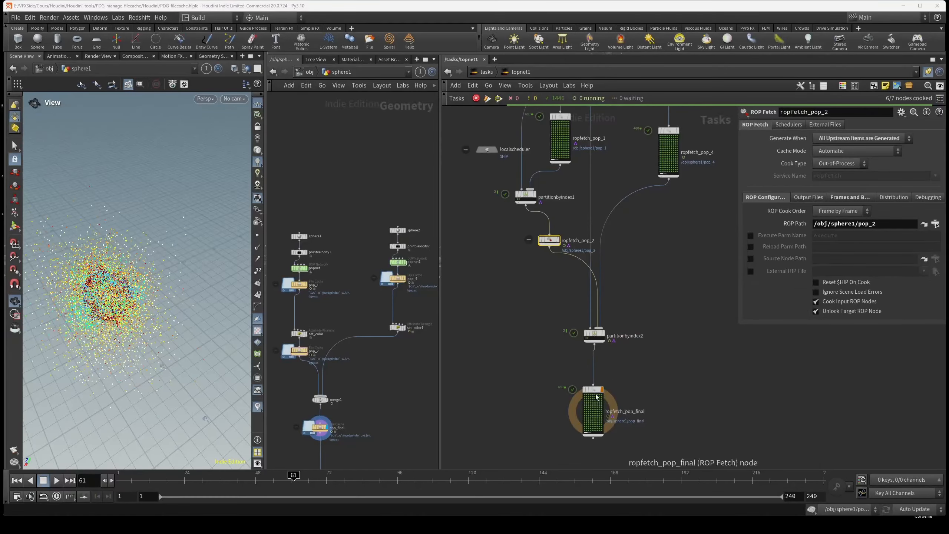
Cook ropfetch_pop_final to regenerate the cleared ropfetch_pop_2 cache and the final cache, and inspect the work items of the upstream fetch nodes.
{"action": "left_click", "coordinate": [615, 390]}
{"action": "key", "text": "shift+v"}
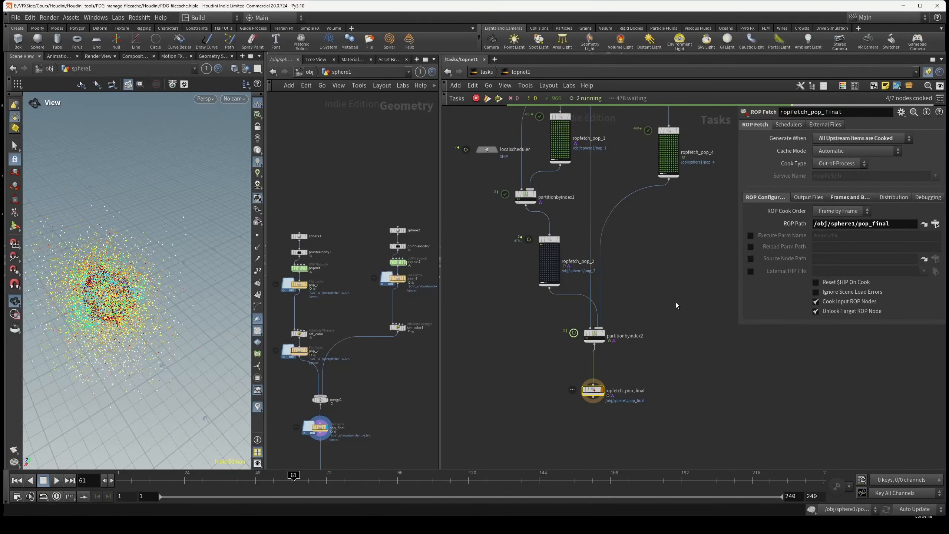
{"action": "middle_click_drag", "start_coordinate": [676, 305], "coordinate": [658, 388]}
{"action": "left_click_drag", "start_coordinate": [515, 216], "coordinate": [675, 250]}
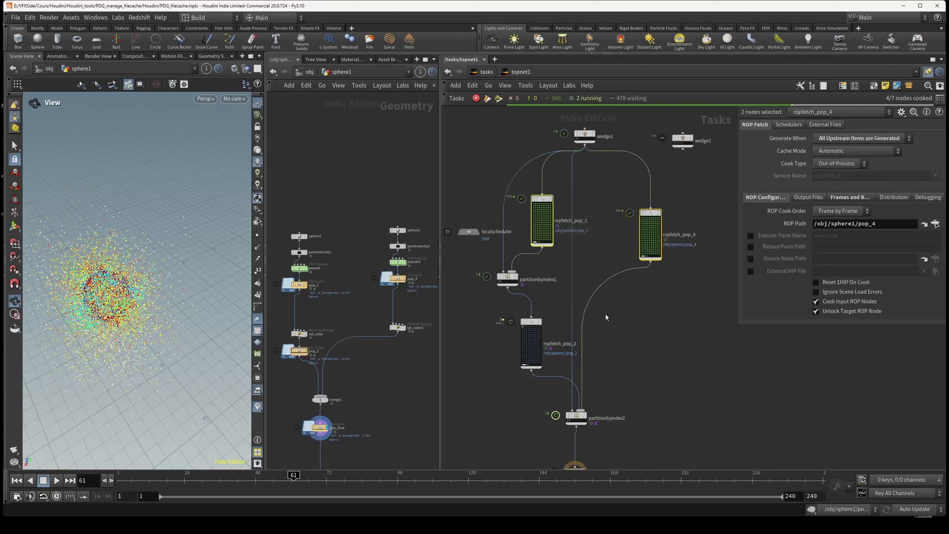
{"action": "left_click_drag", "start_coordinate": [489, 345], "coordinate": [555, 355]}
{"action": "scroll", "coordinate": [578, 365], "scroll_direction": "up", "scroll_amount": 2}
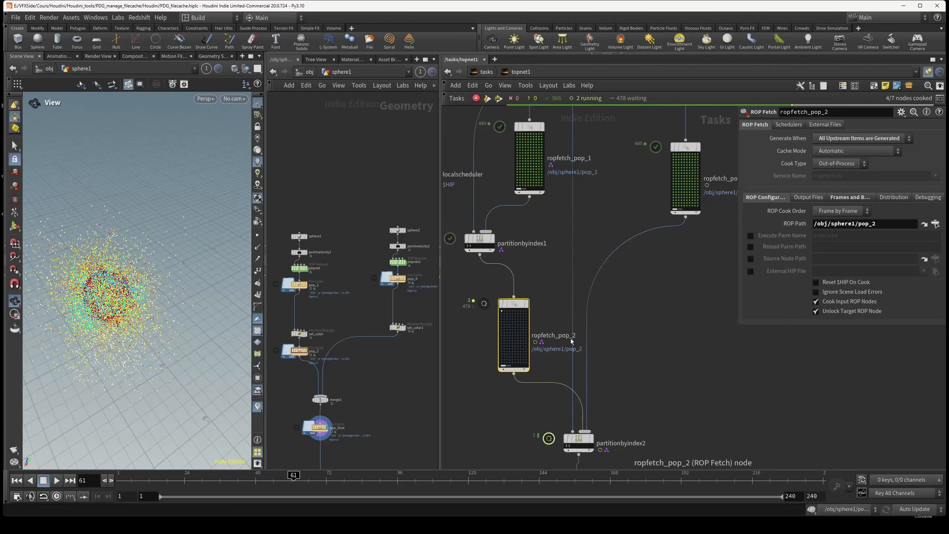
{"action": "middle_click_drag", "start_coordinate": [674, 463], "coordinate": [670, 370]}
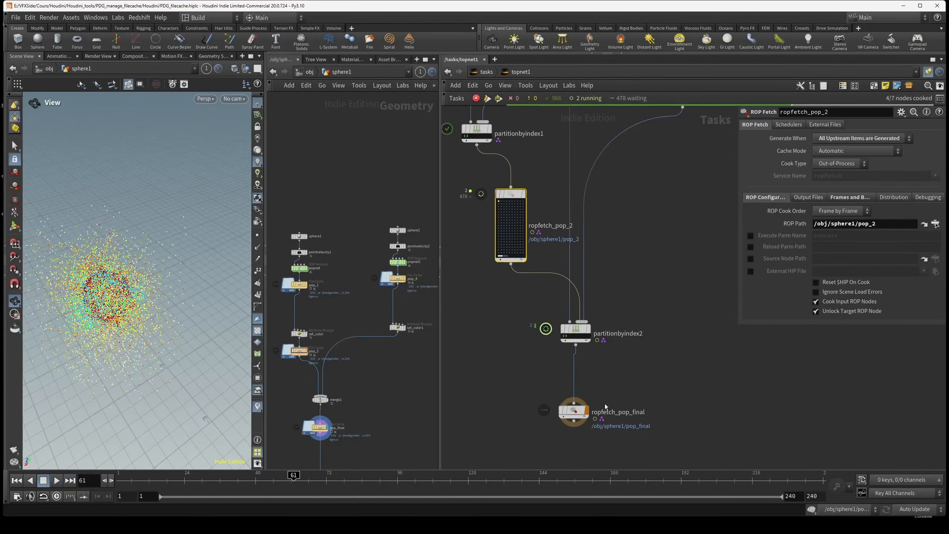
{"action": "middle_click_drag", "start_coordinate": [651, 320], "coordinate": [654, 370]}
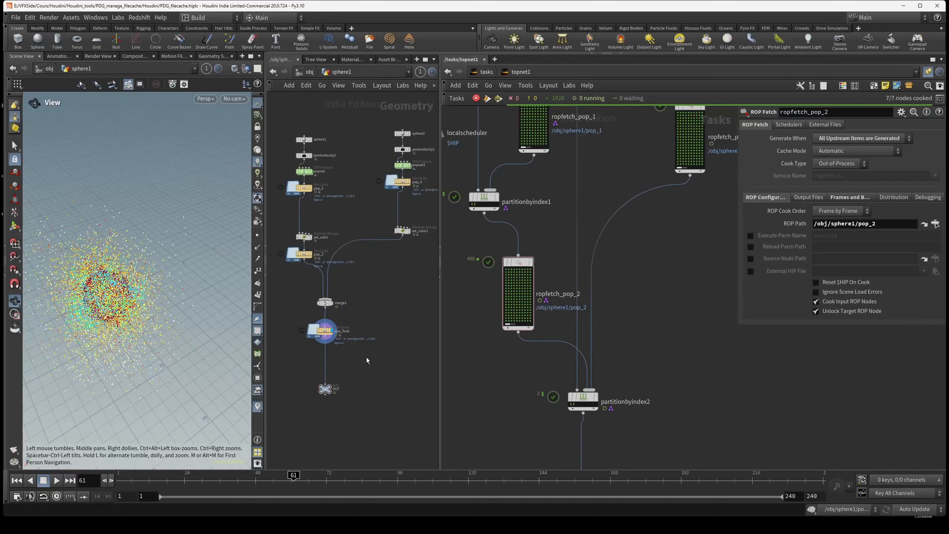
Examine the end of the geometry network, from merge1 through the pop_final file cache to the OUT null.
{"action": "left_click_drag", "start_coordinate": [323, 408], "coordinate": [317, 402]}
{"action": "mouse_move", "coordinate": [327, 332]}
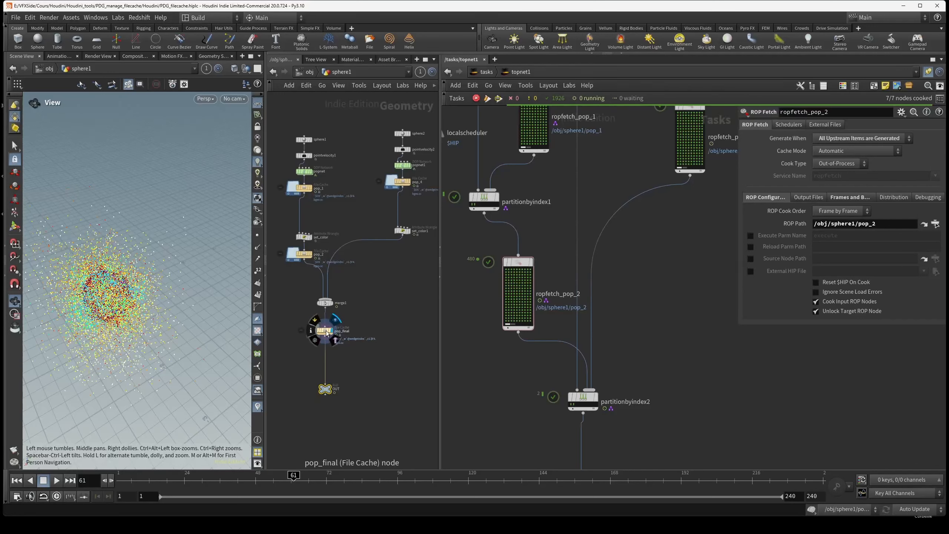
{"action": "scroll", "coordinate": [326, 333], "scroll_direction": "up", "scroll_amount": 4}
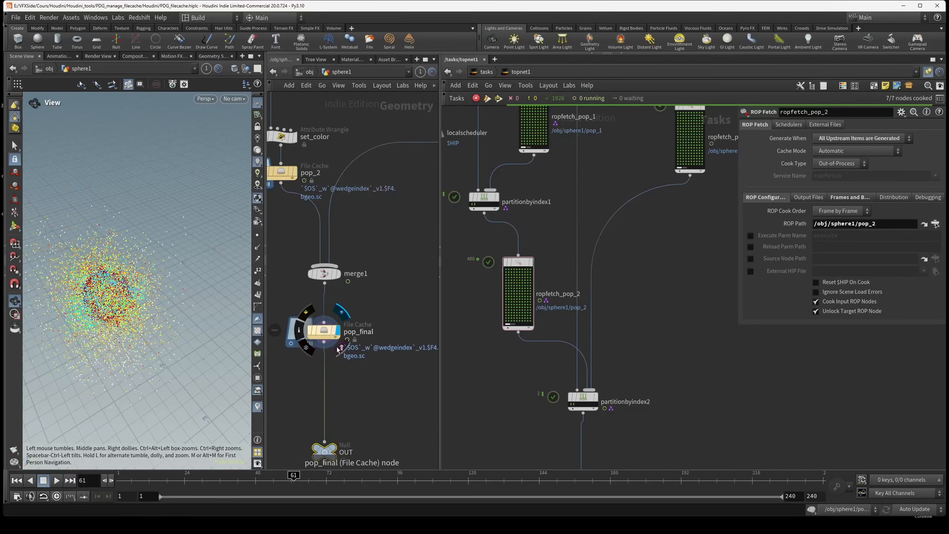
{"action": "scroll", "coordinate": [390, 403], "scroll_direction": "down", "scroll_amount": 3}
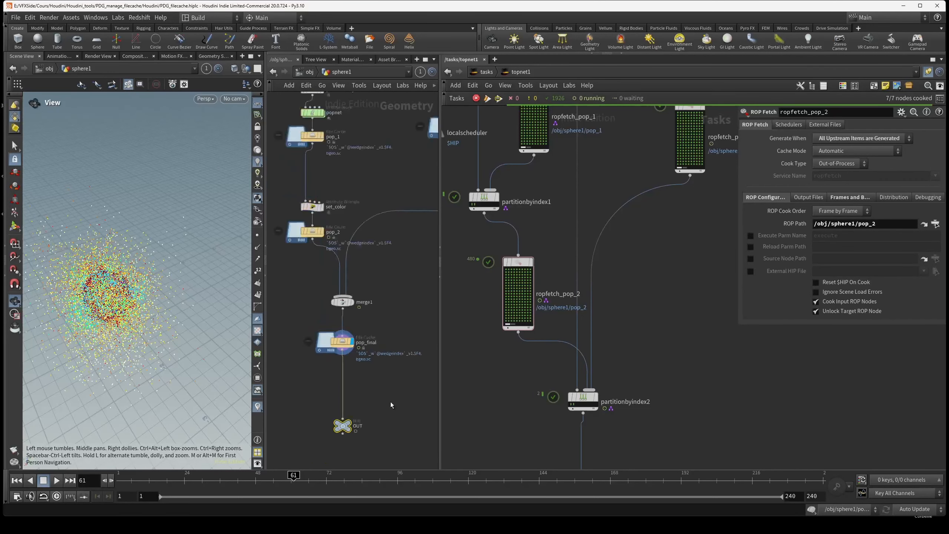
{"action": "left_click", "coordinate": [343, 434]}
{"action": "key", "text": "Escape"}
{"action": "middle_click_drag", "start_coordinate": [384, 418], "coordinate": [376, 386]}
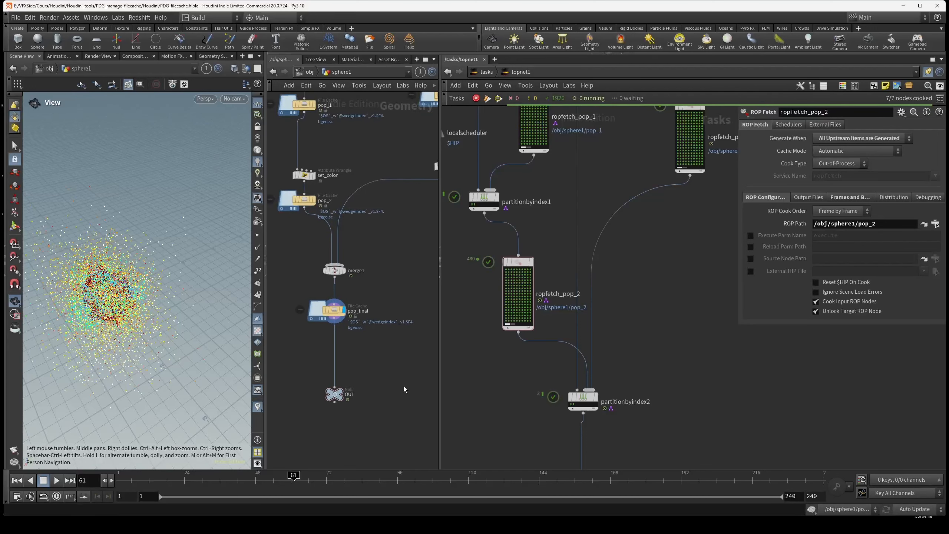